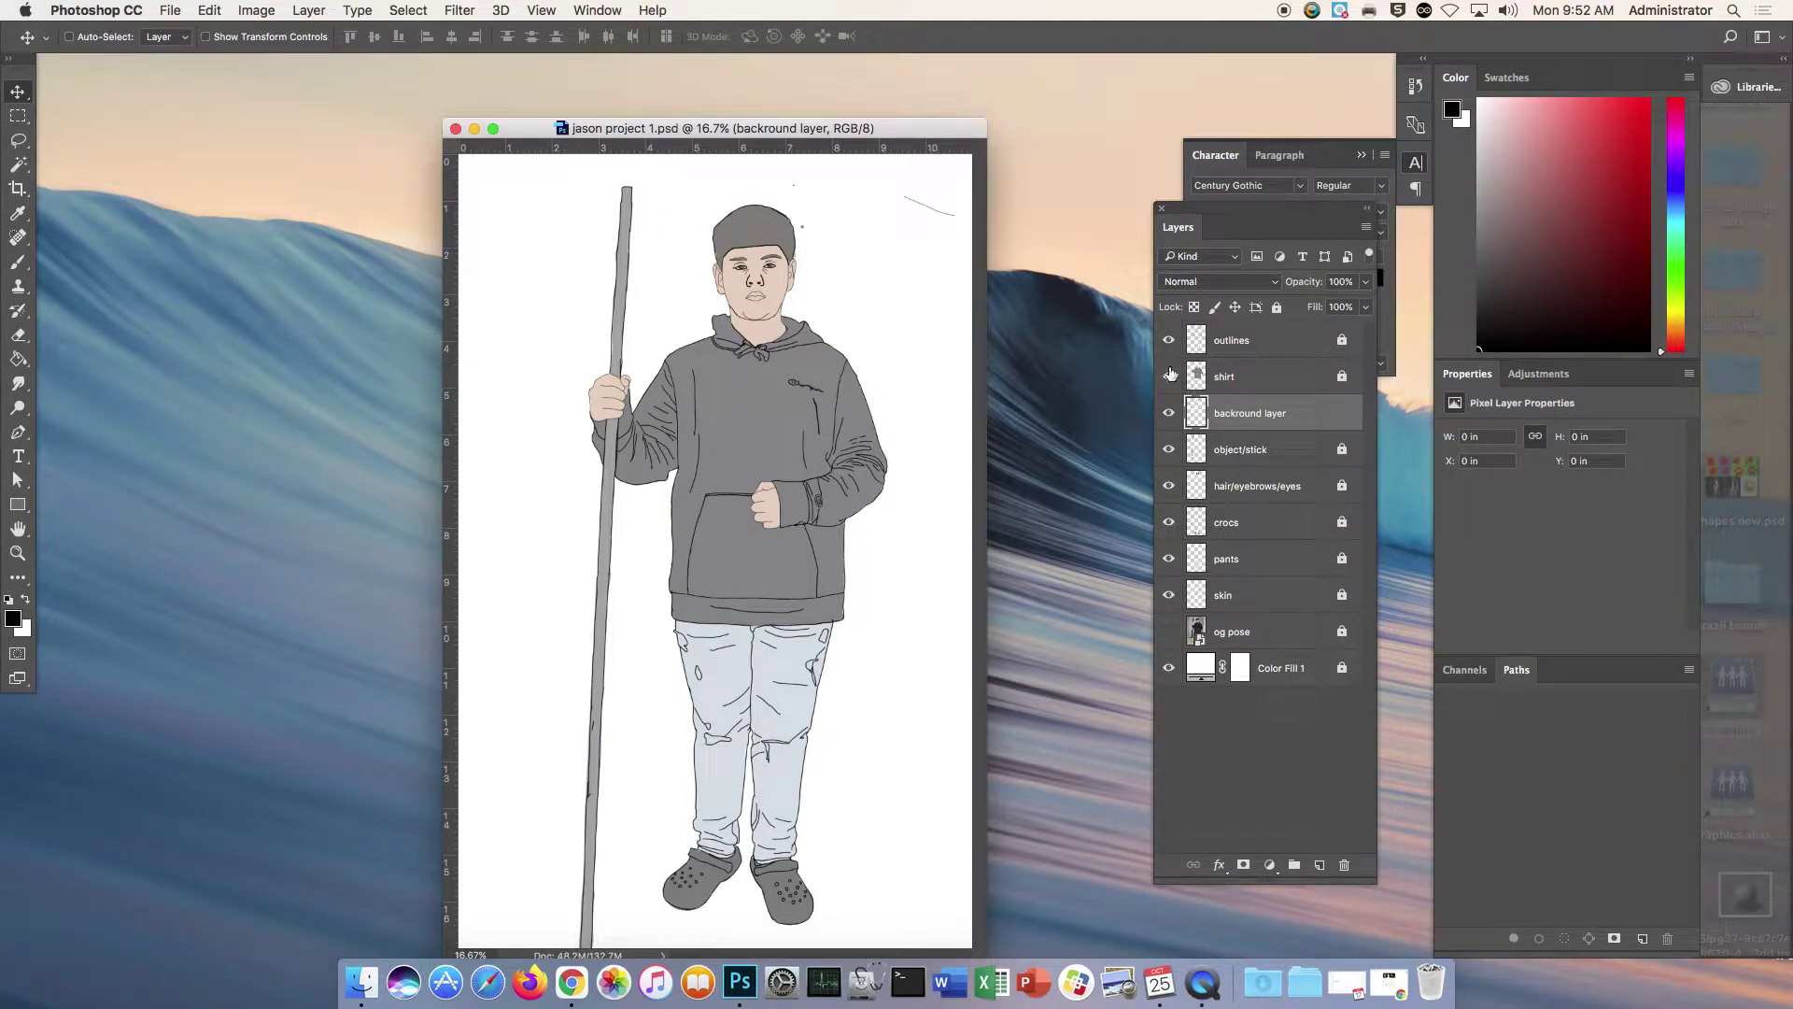
Step: Hide the hoodie, stick, crocs, pants and skin fills, and make the outlines layer active
left_click(1167, 376)
left_click(1168, 451)
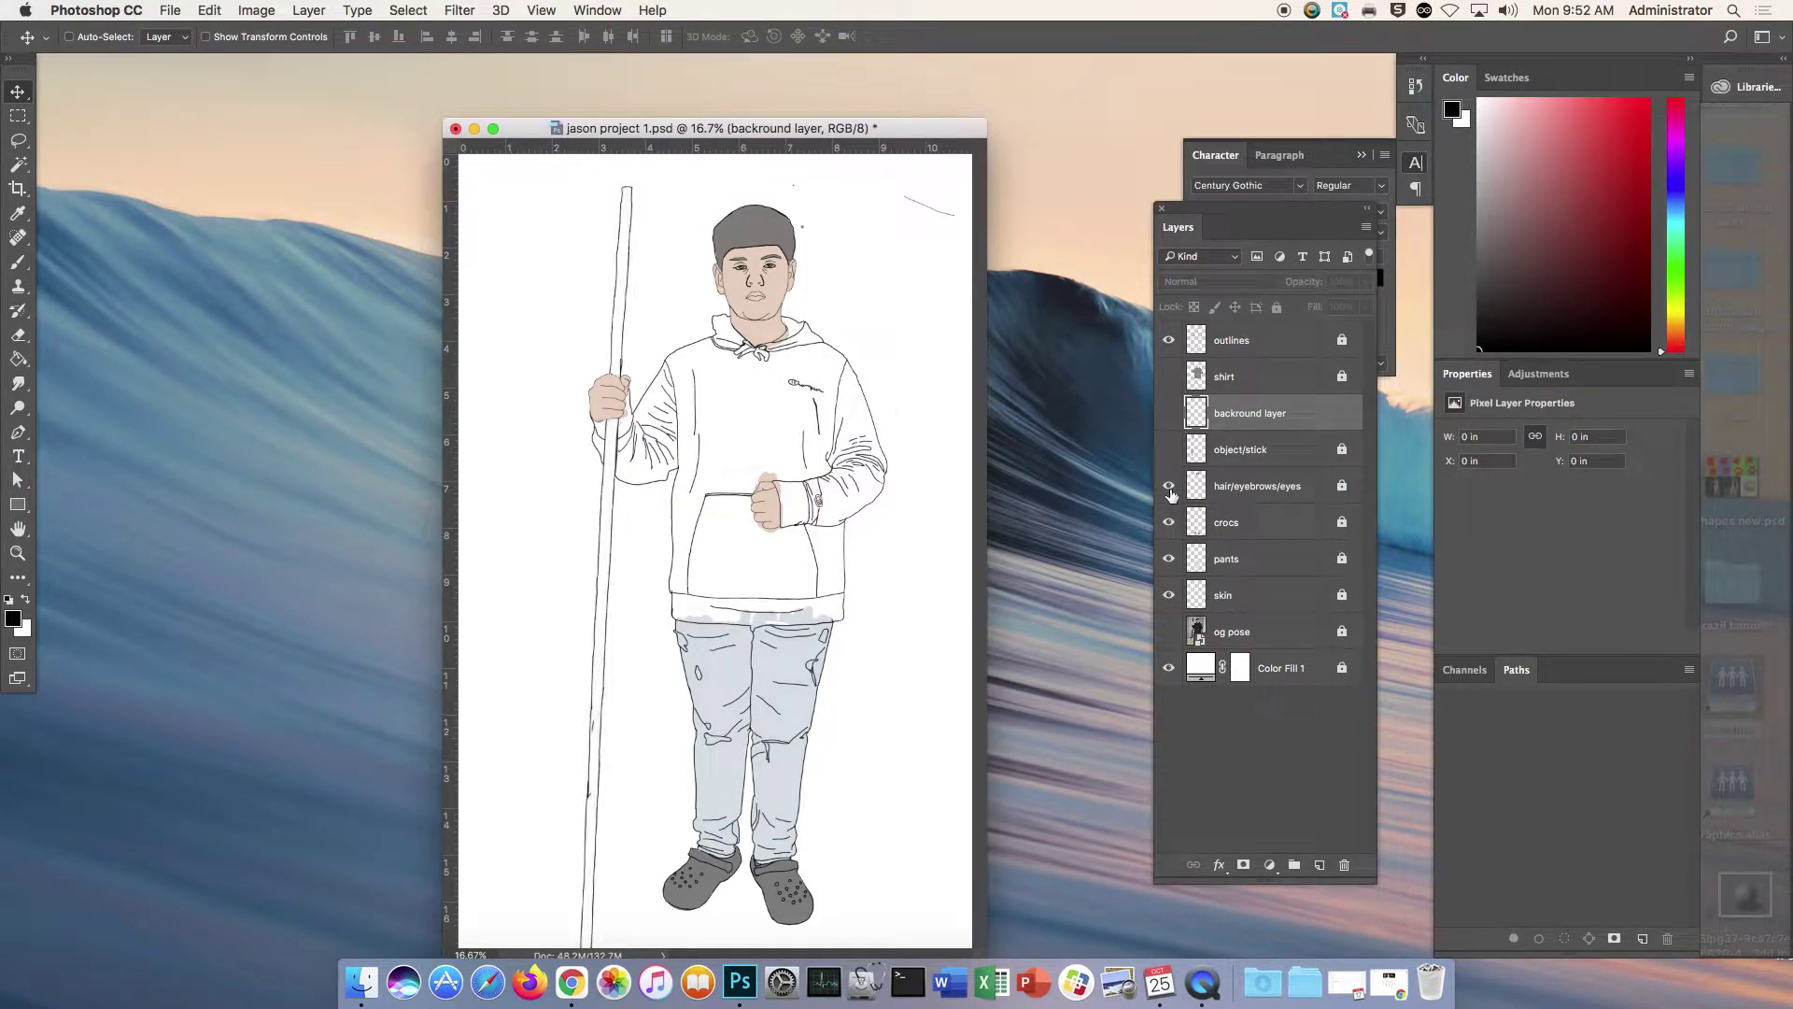
left_click_drag(1168, 529, 1171, 608)
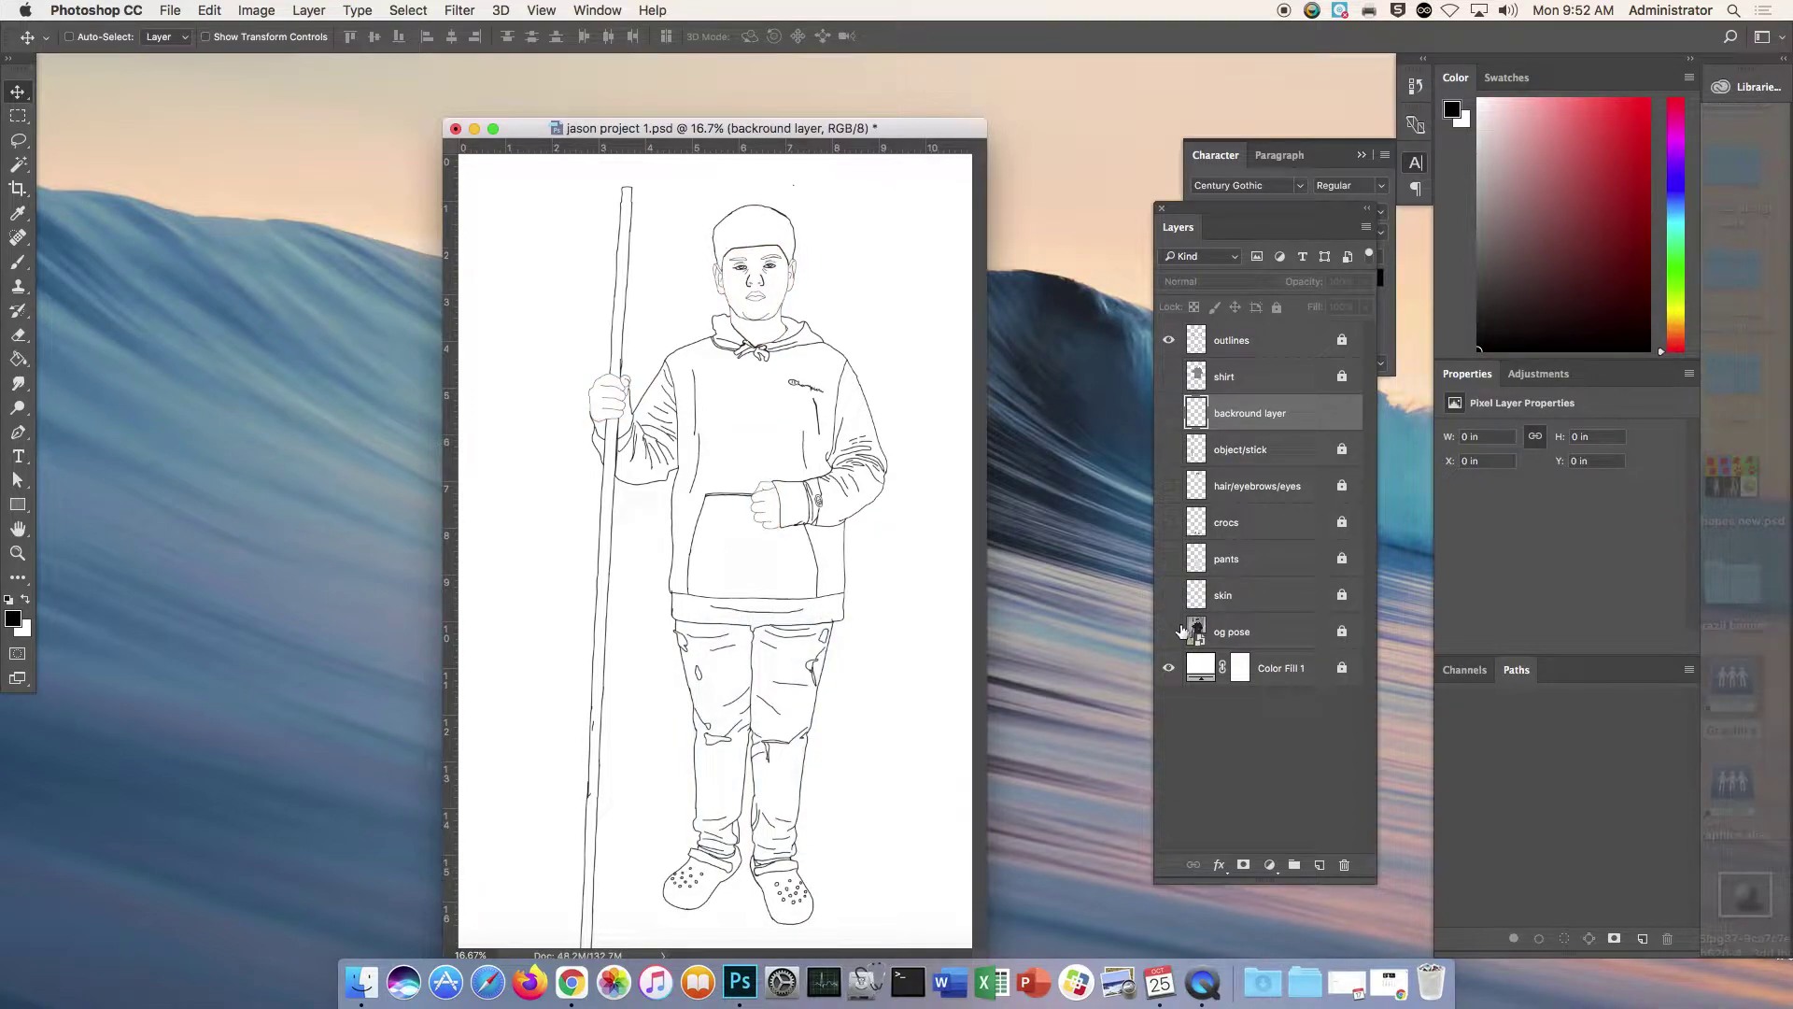
left_click(1246, 341)
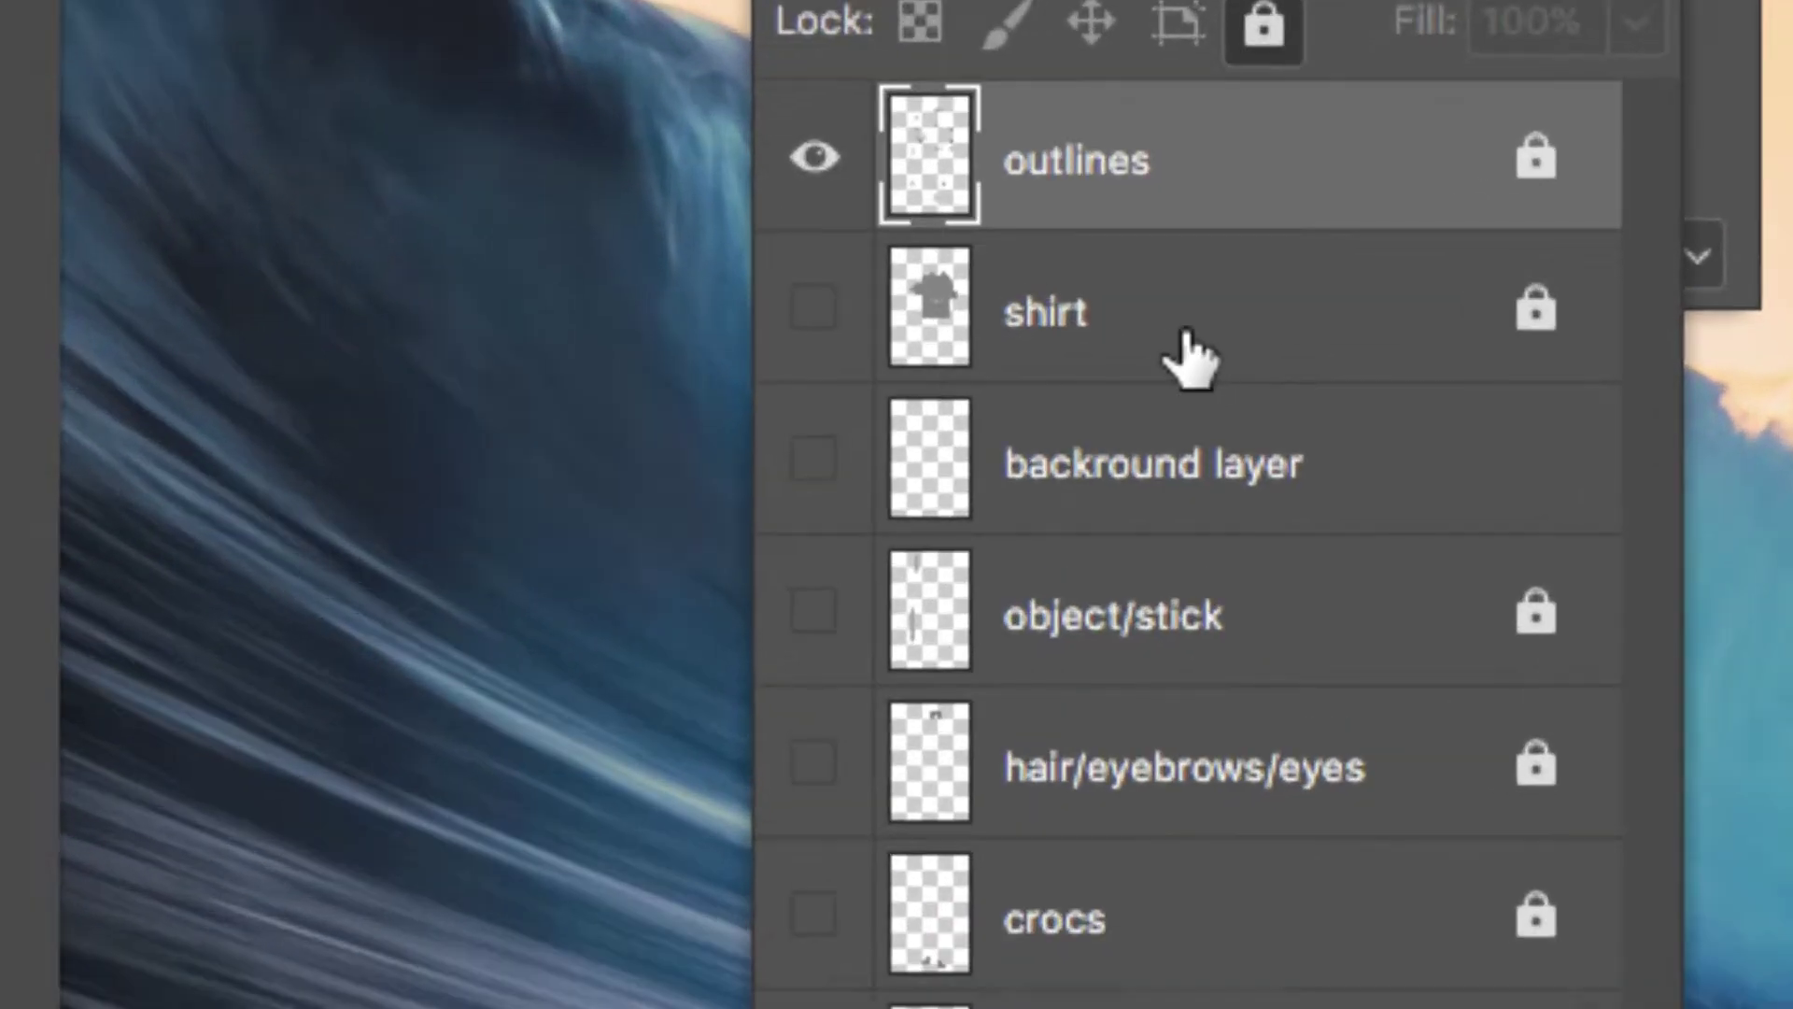
Step: Select the shirt layer and show all the hidden fills and the backround layer again
left_click(1059, 329)
left_click(813, 313)
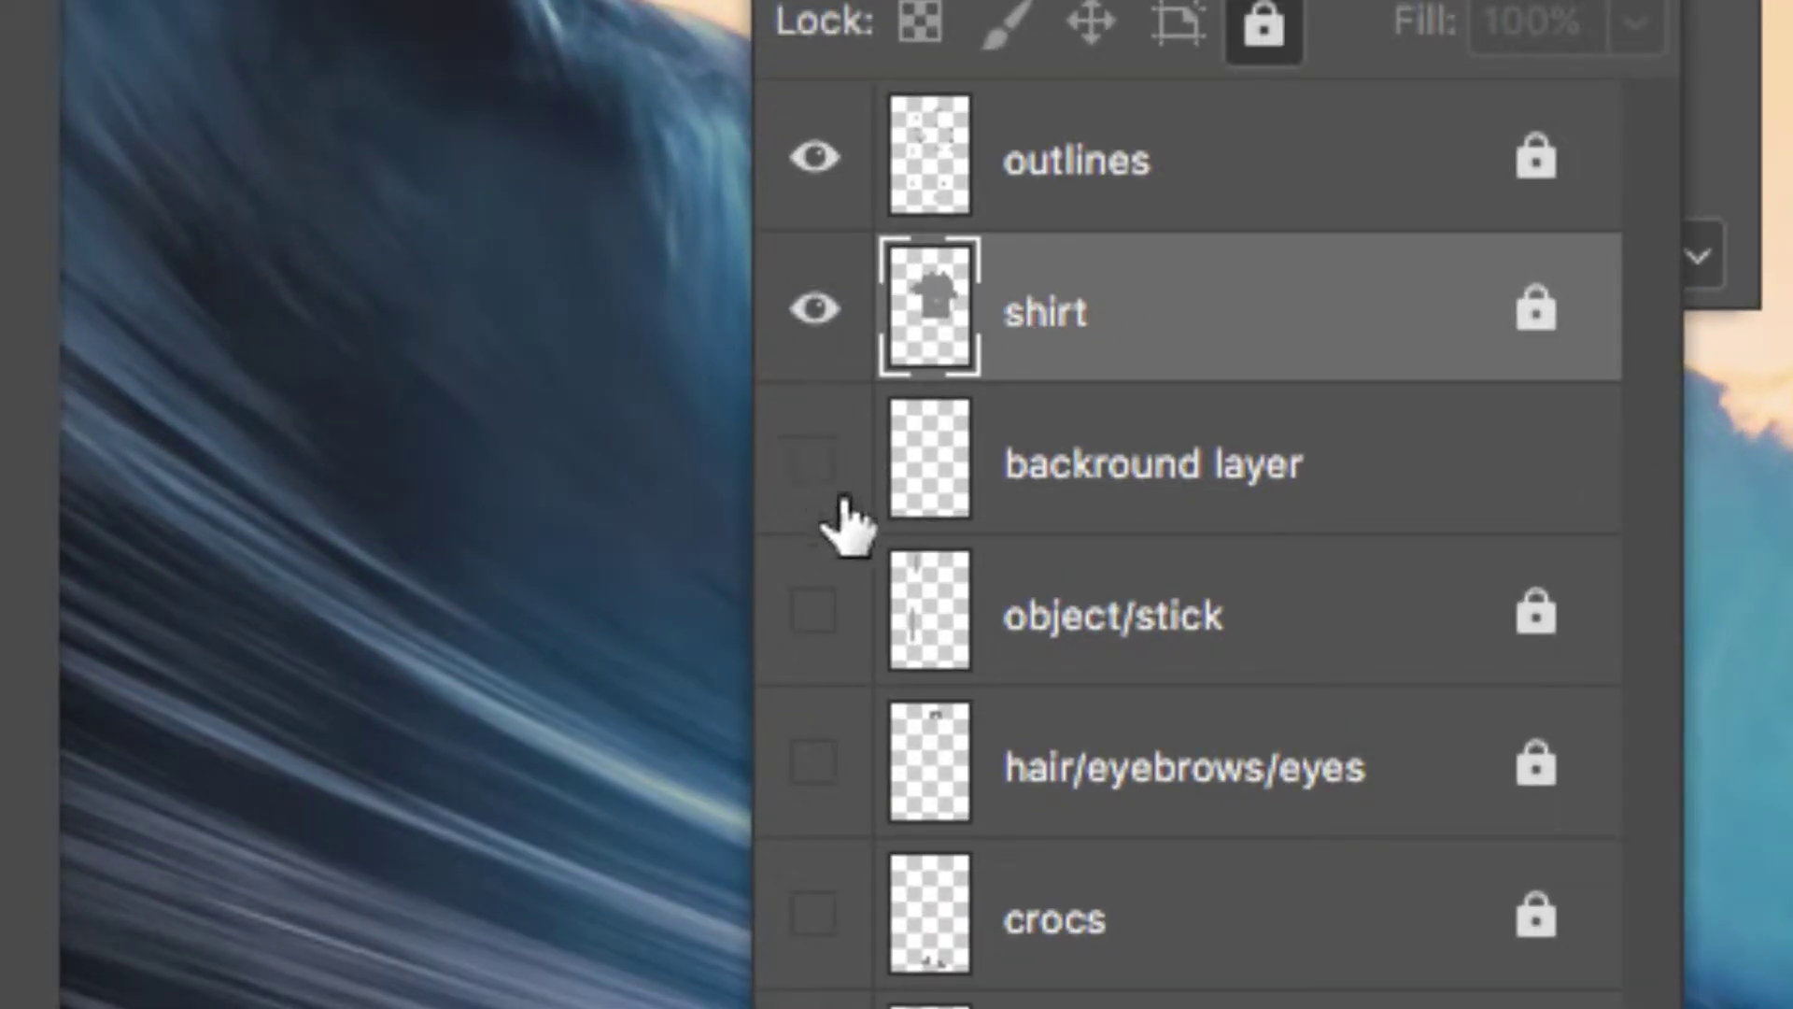
left_click(815, 614)
left_click(813, 462)
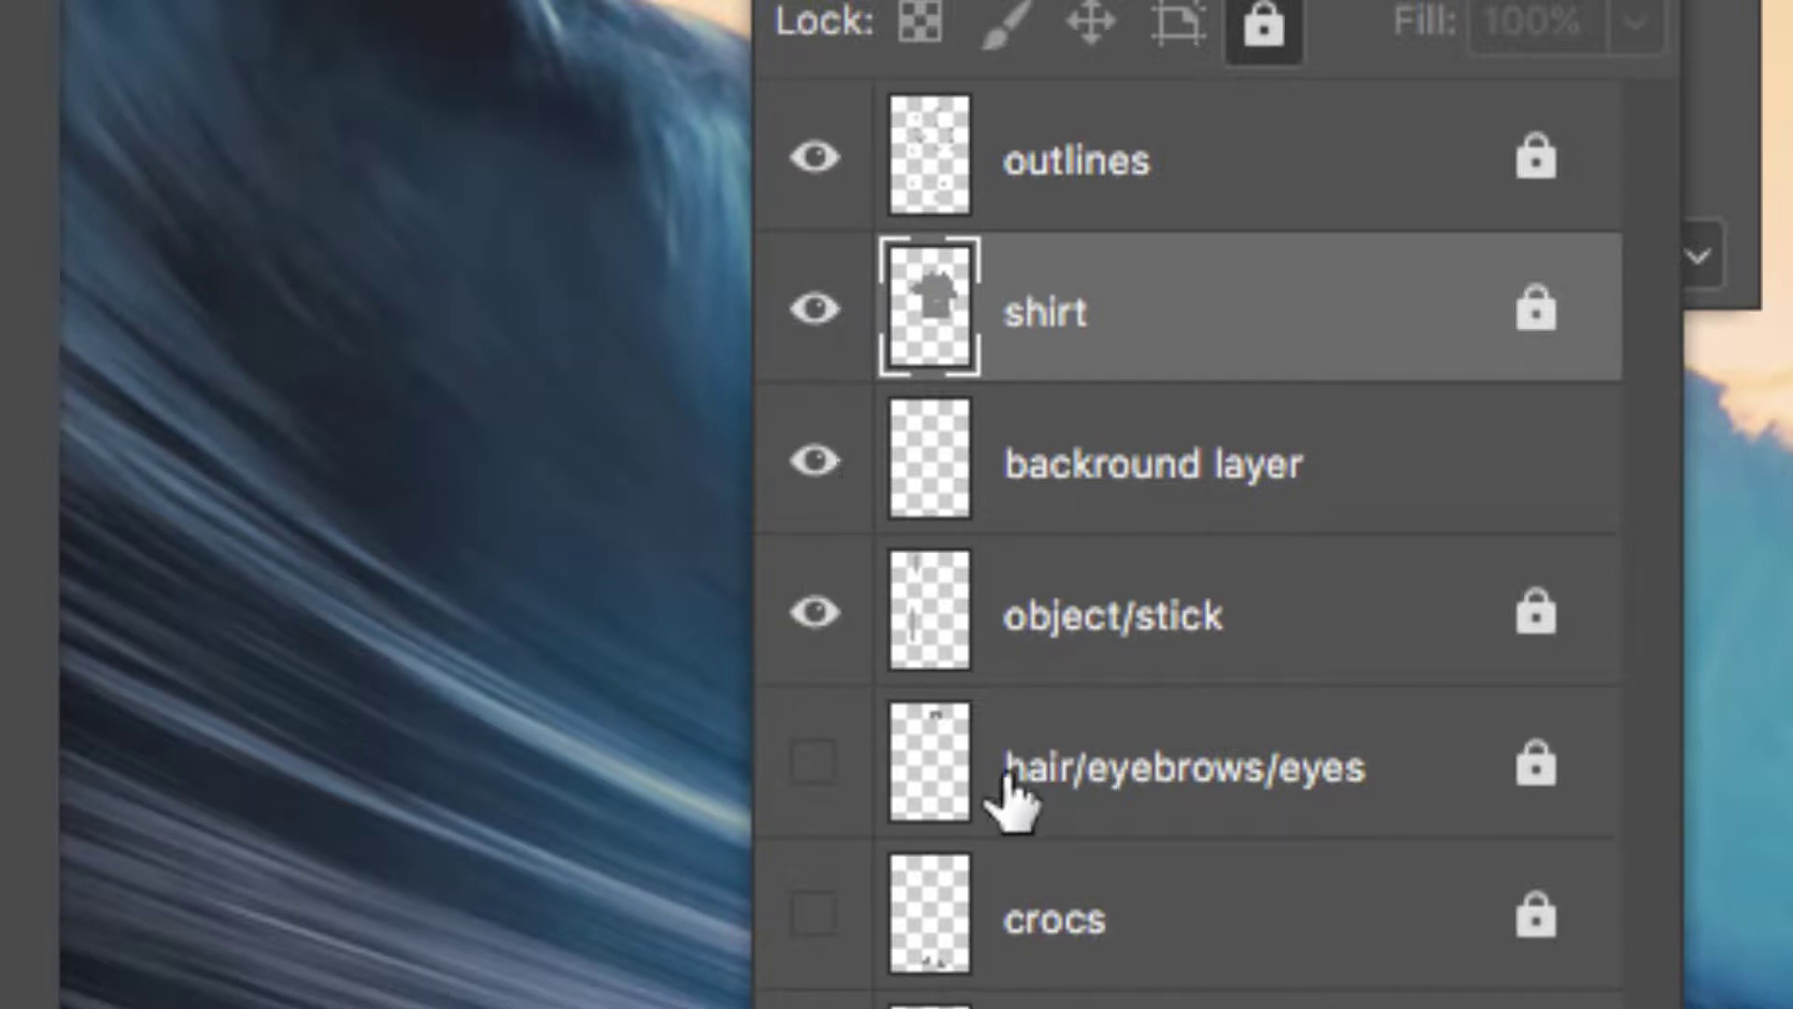
left_click(820, 768)
left_click(834, 918)
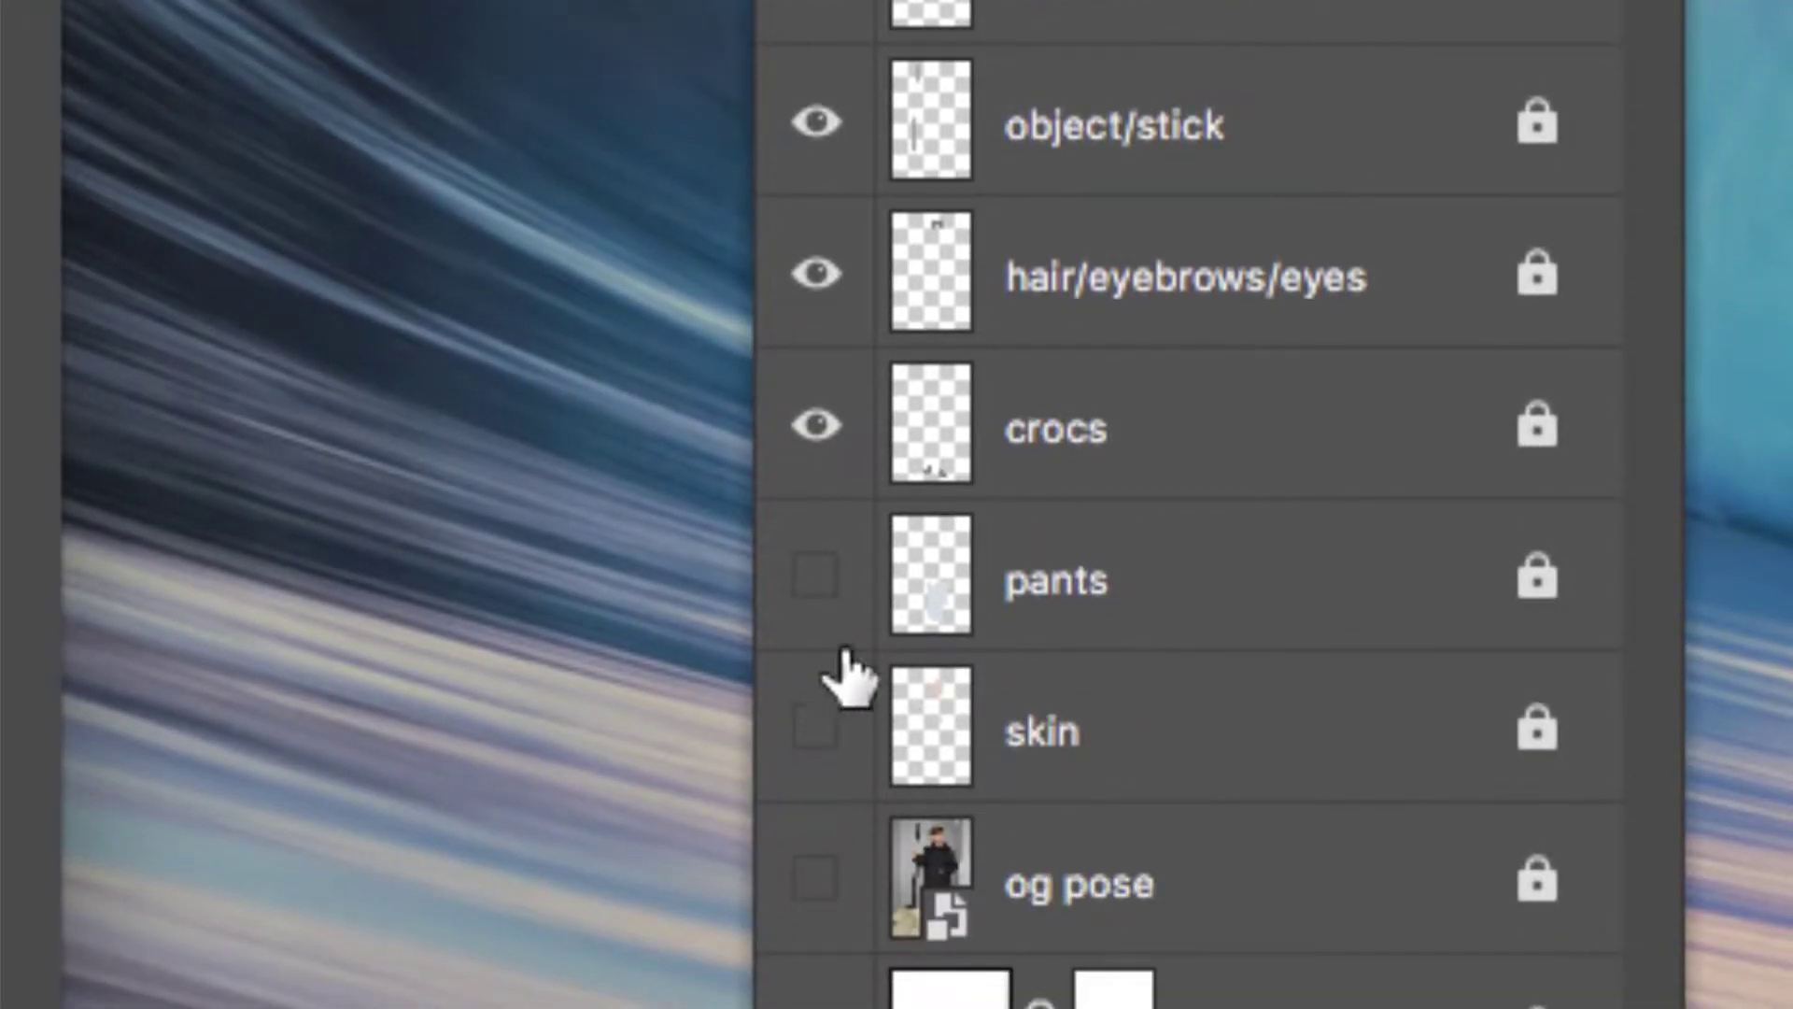
left_click(815, 682)
left_click(815, 832)
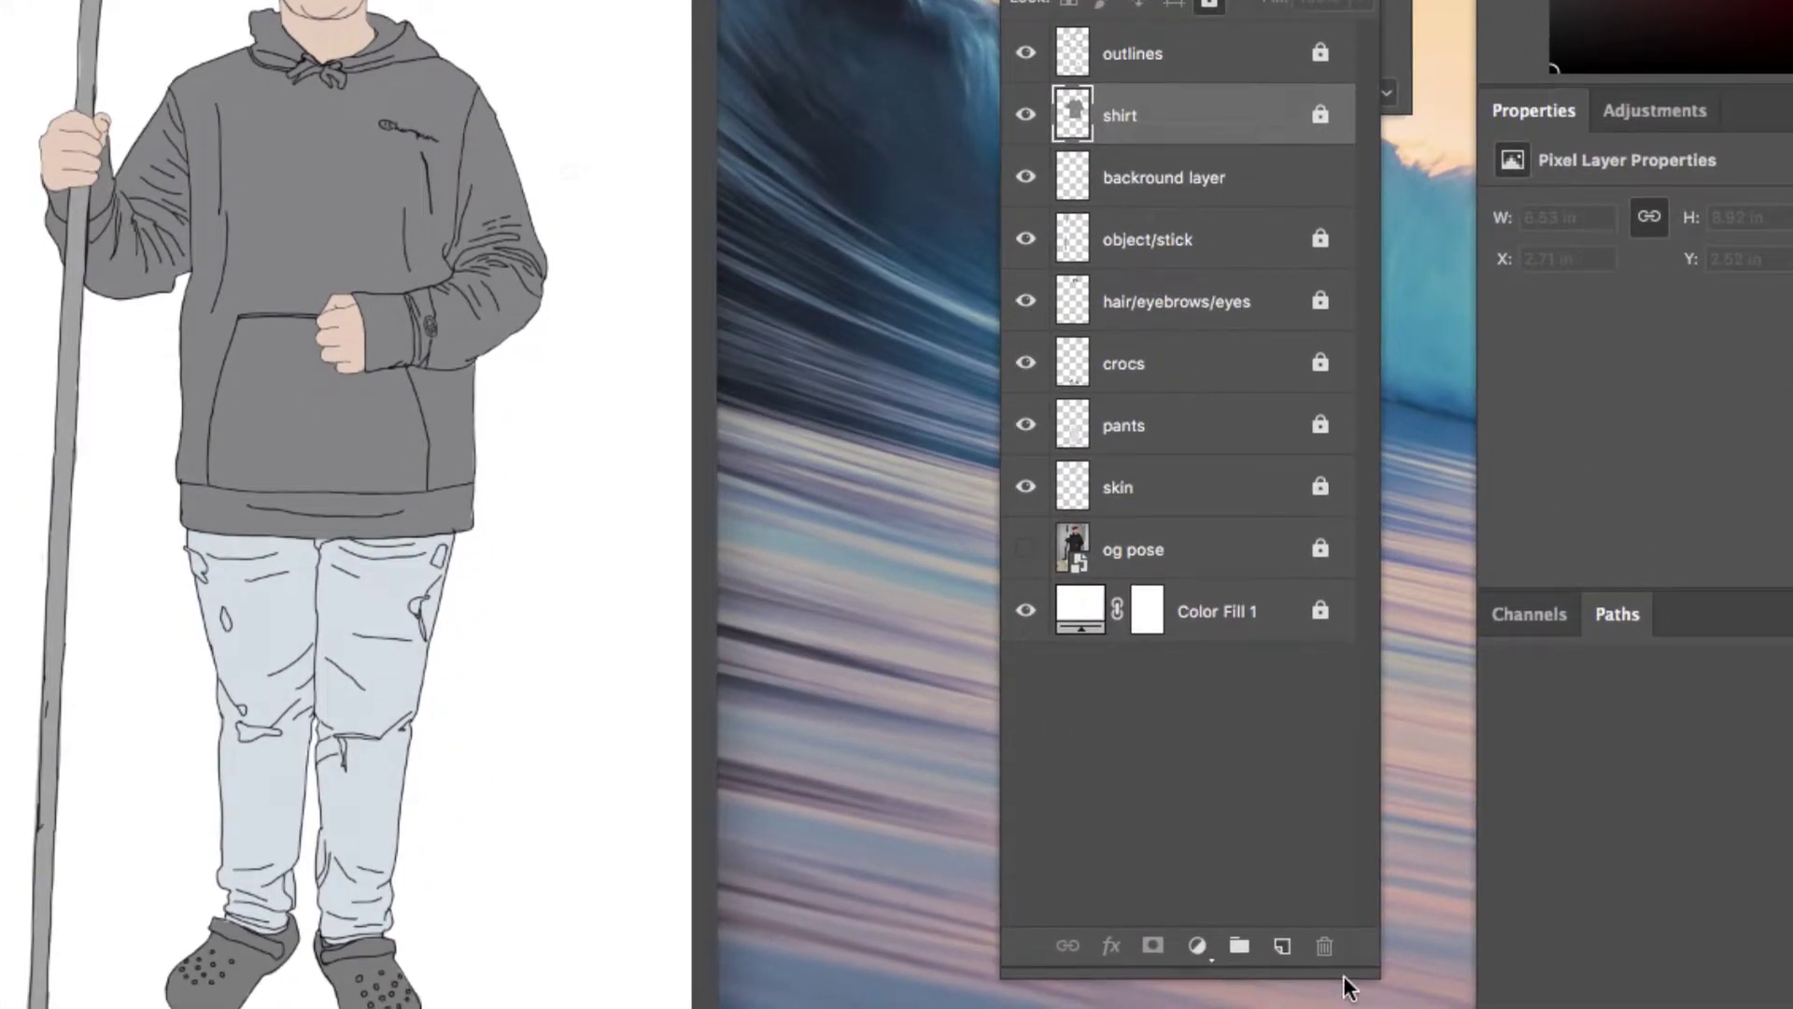
Step: Shorten the Layers list, select the shirt layer and toggle the hoodie fill to compare
left_click_drag(1346, 968, 1330, 691)
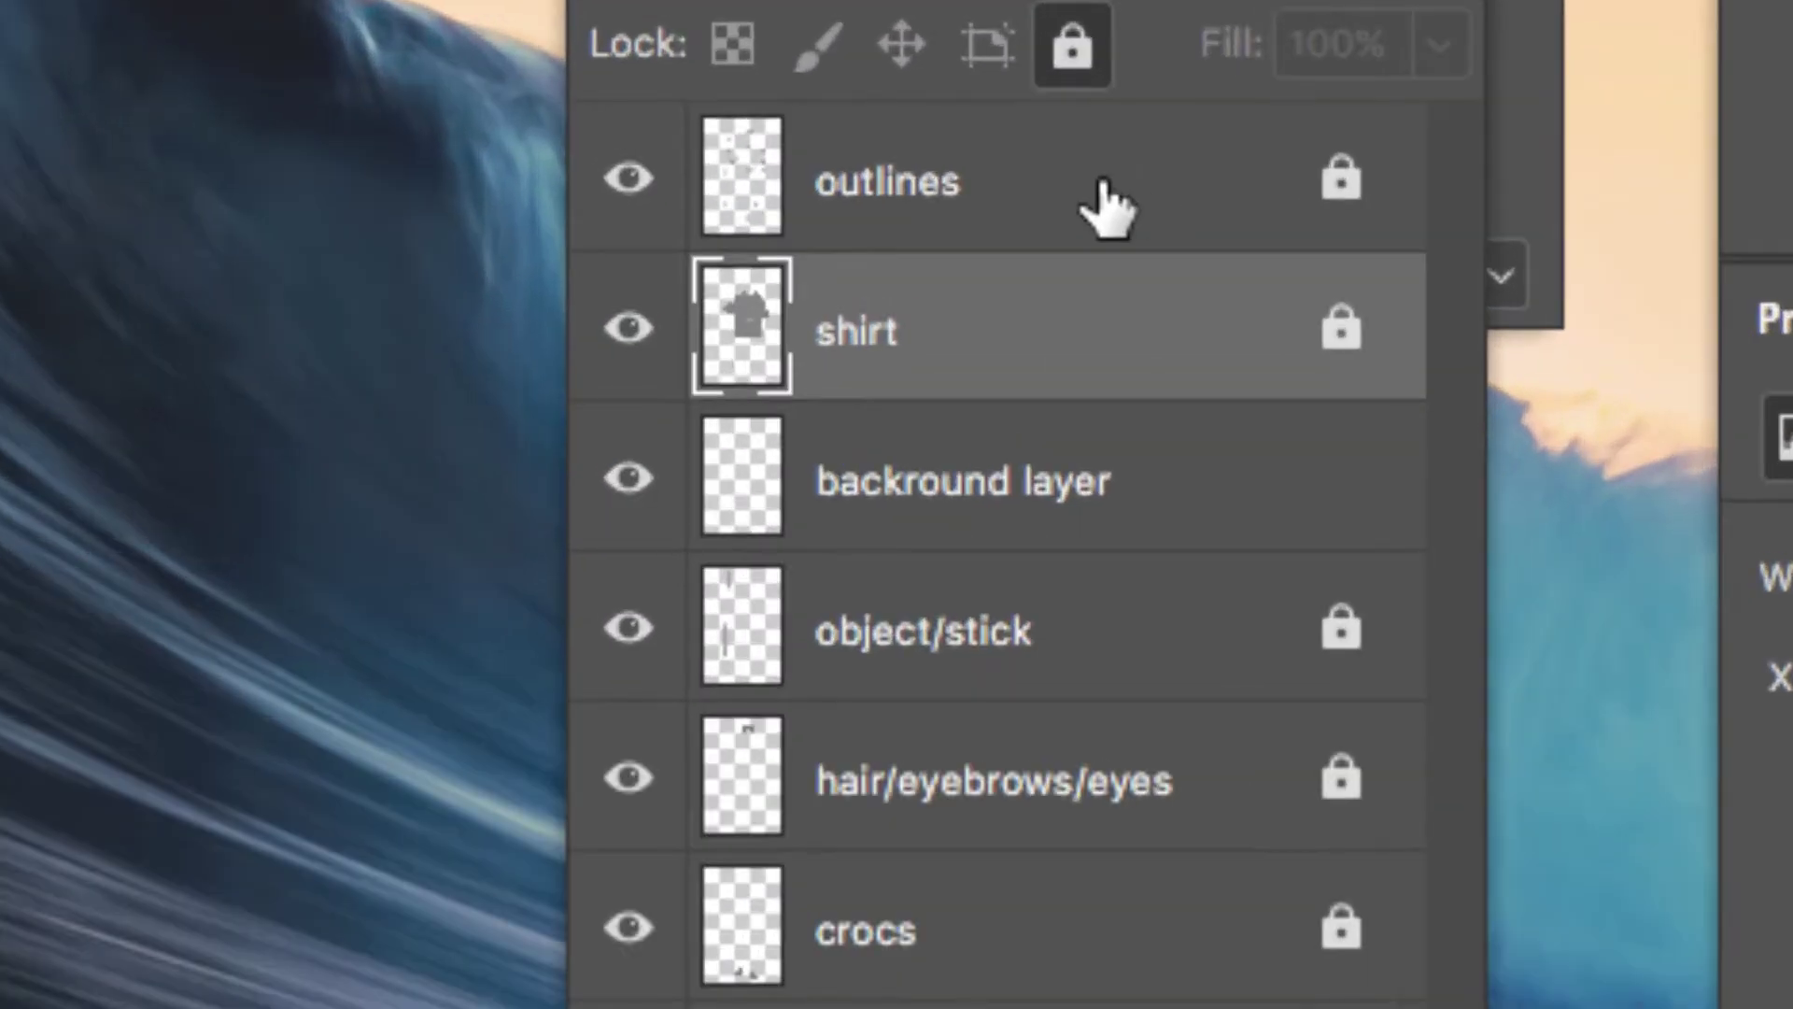
left_click(1187, 139)
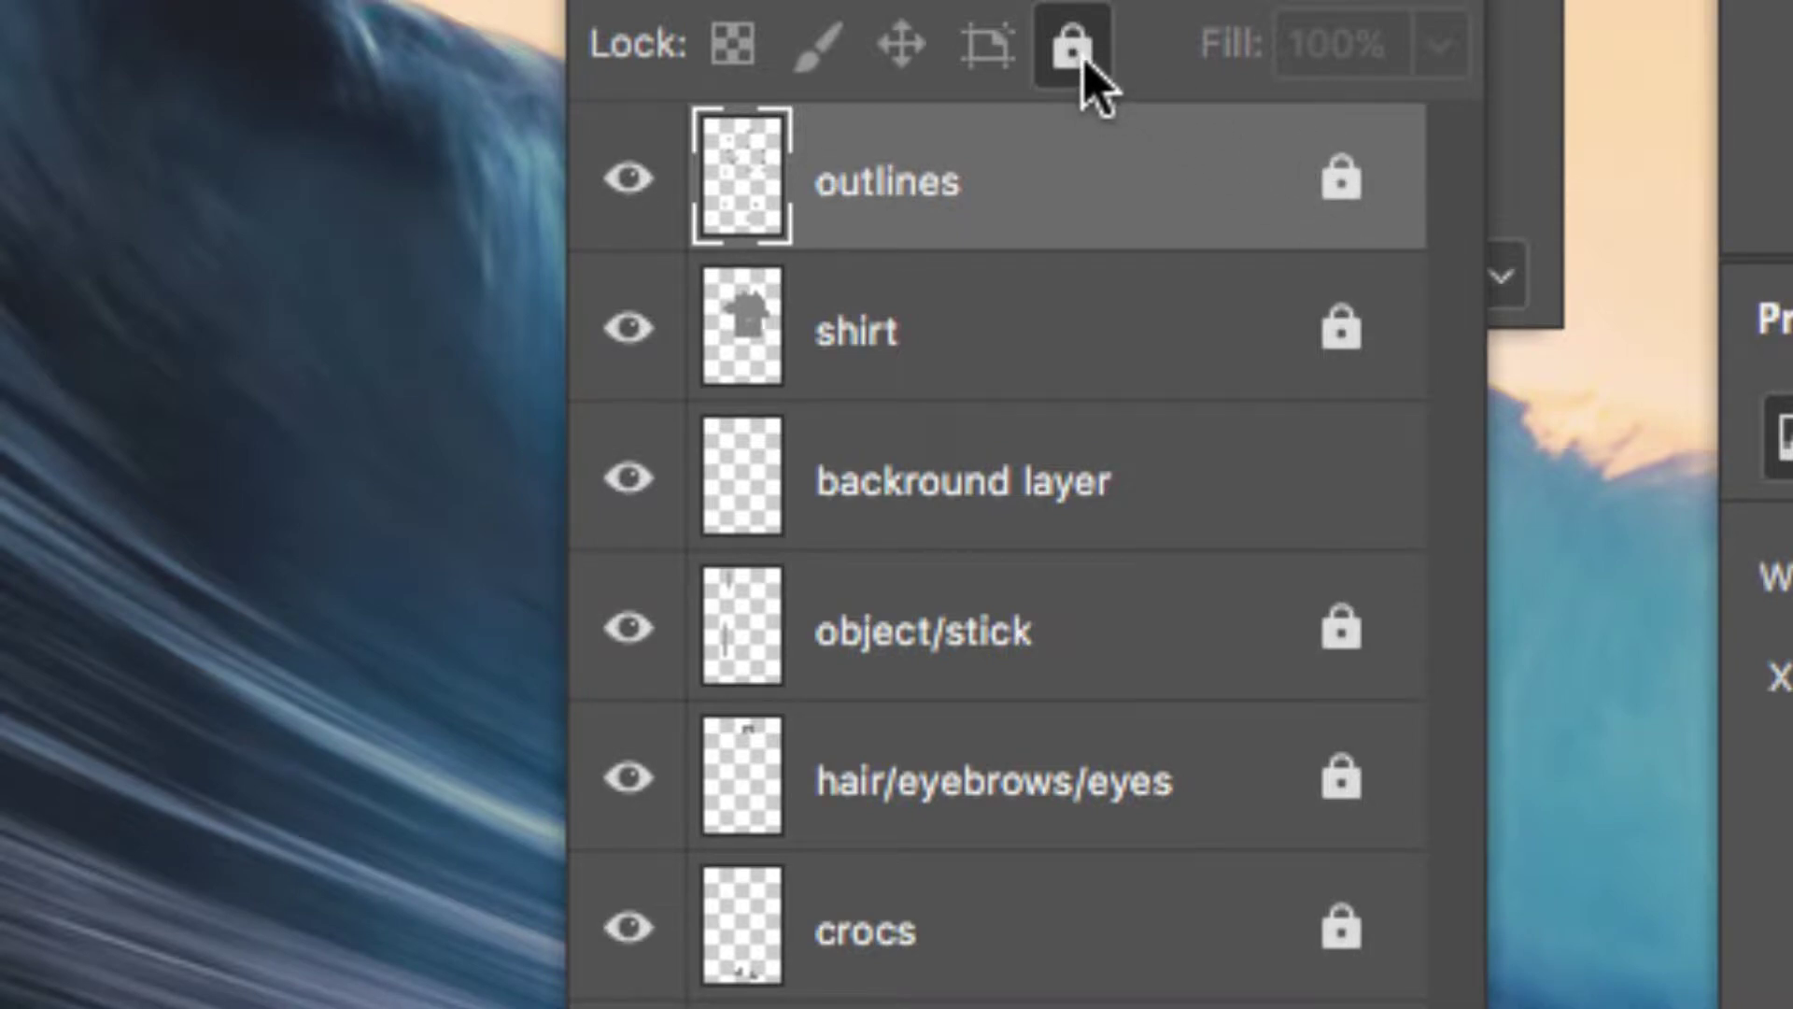
left_click(1157, 299)
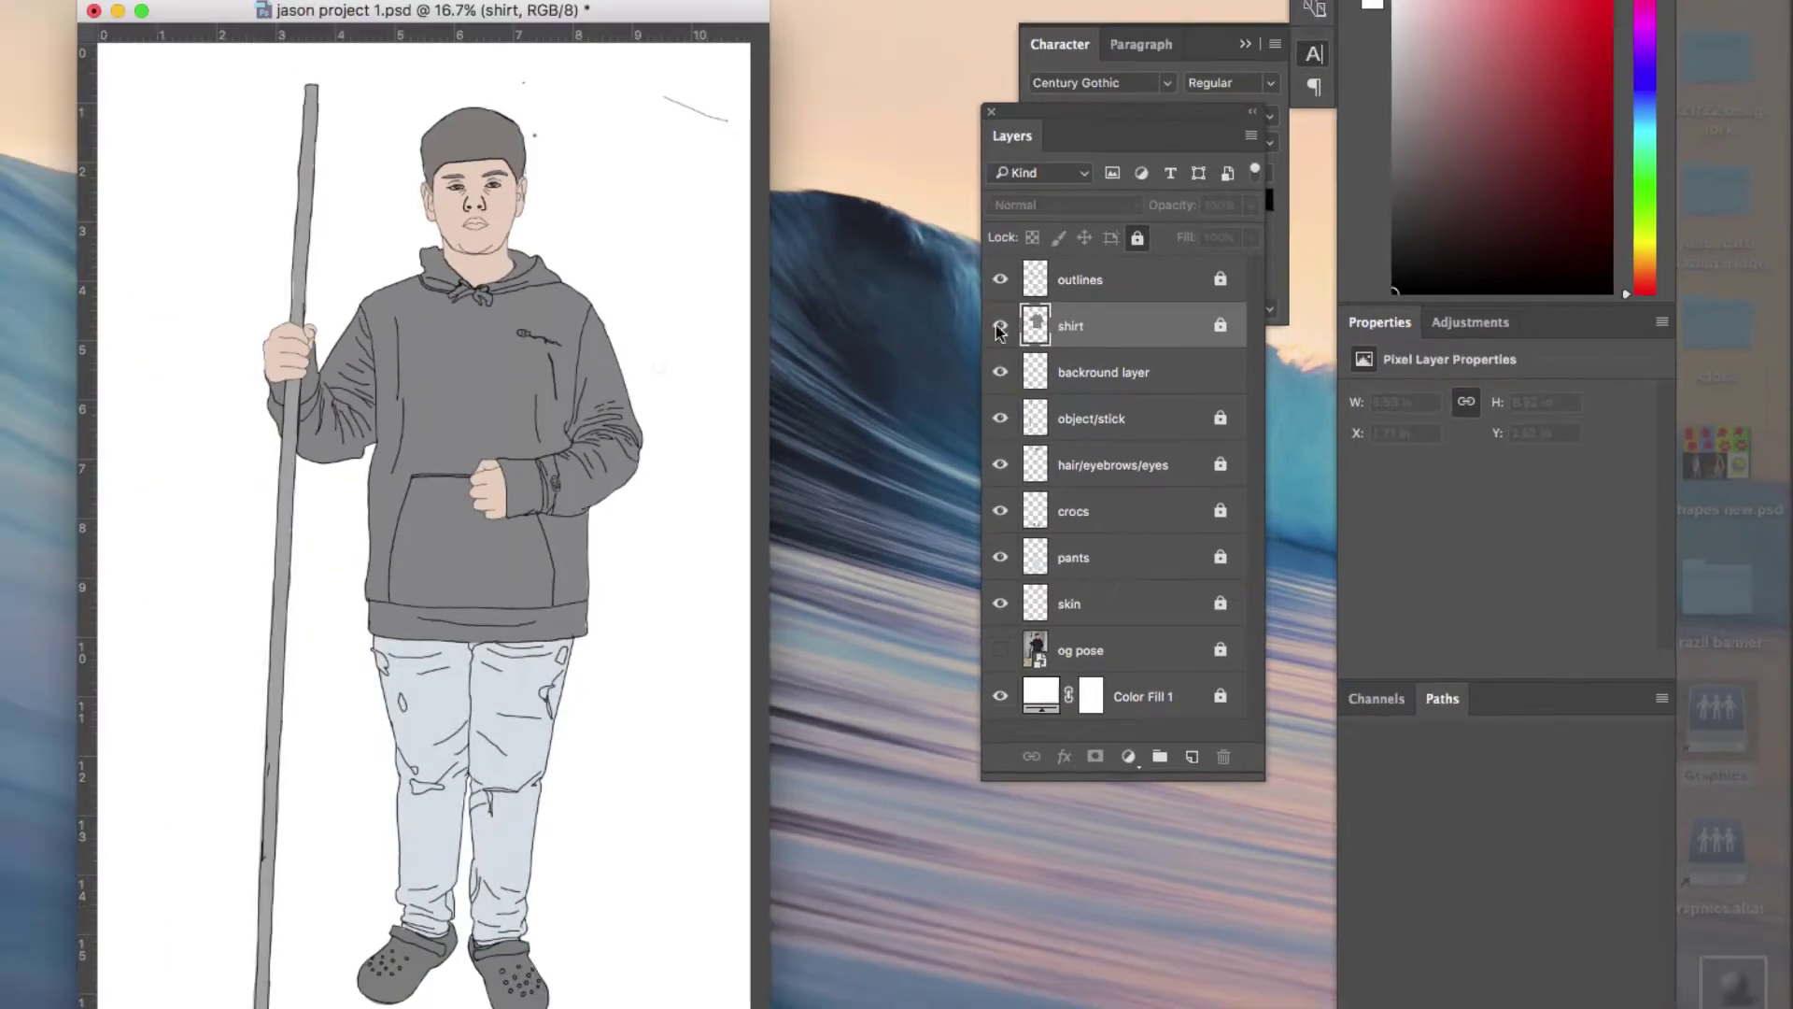
left_click(999, 327)
left_click(1000, 327)
left_click(1000, 329)
left_click(1000, 328)
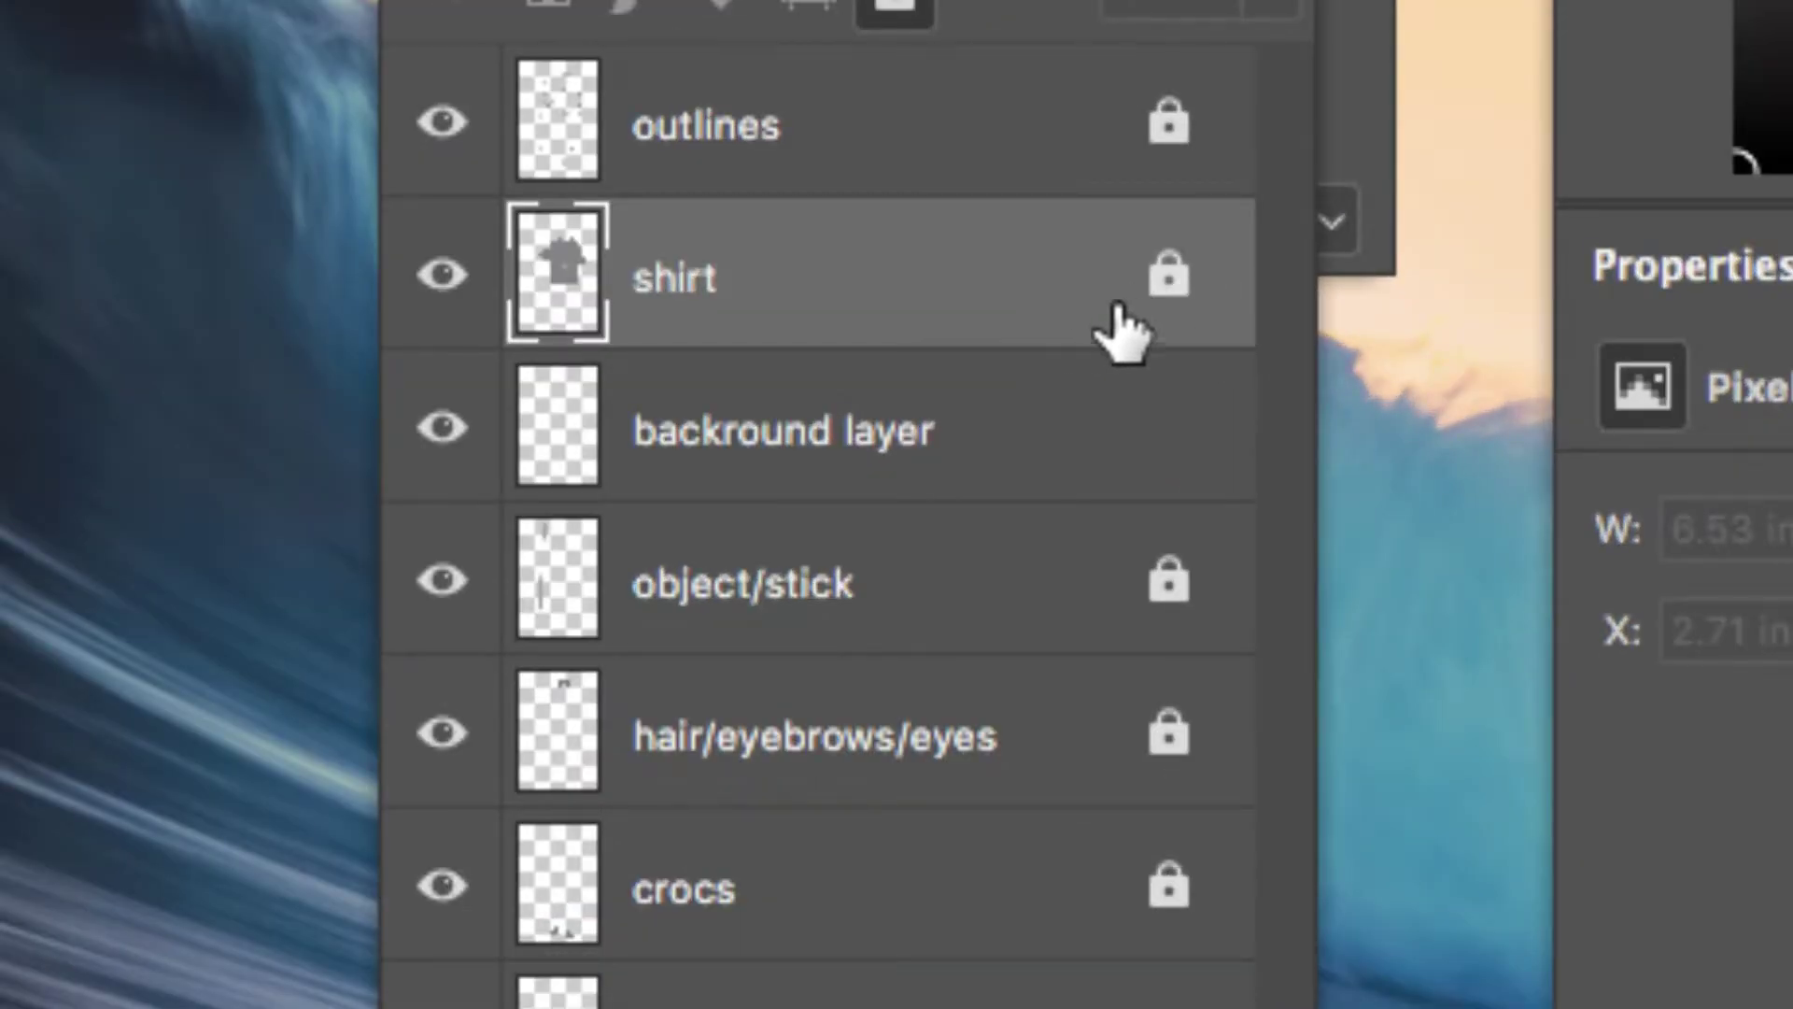
Step: Unlock the shirt and object/stick layers and lock the shirt layer's transparent pixels
left_click(1170, 281)
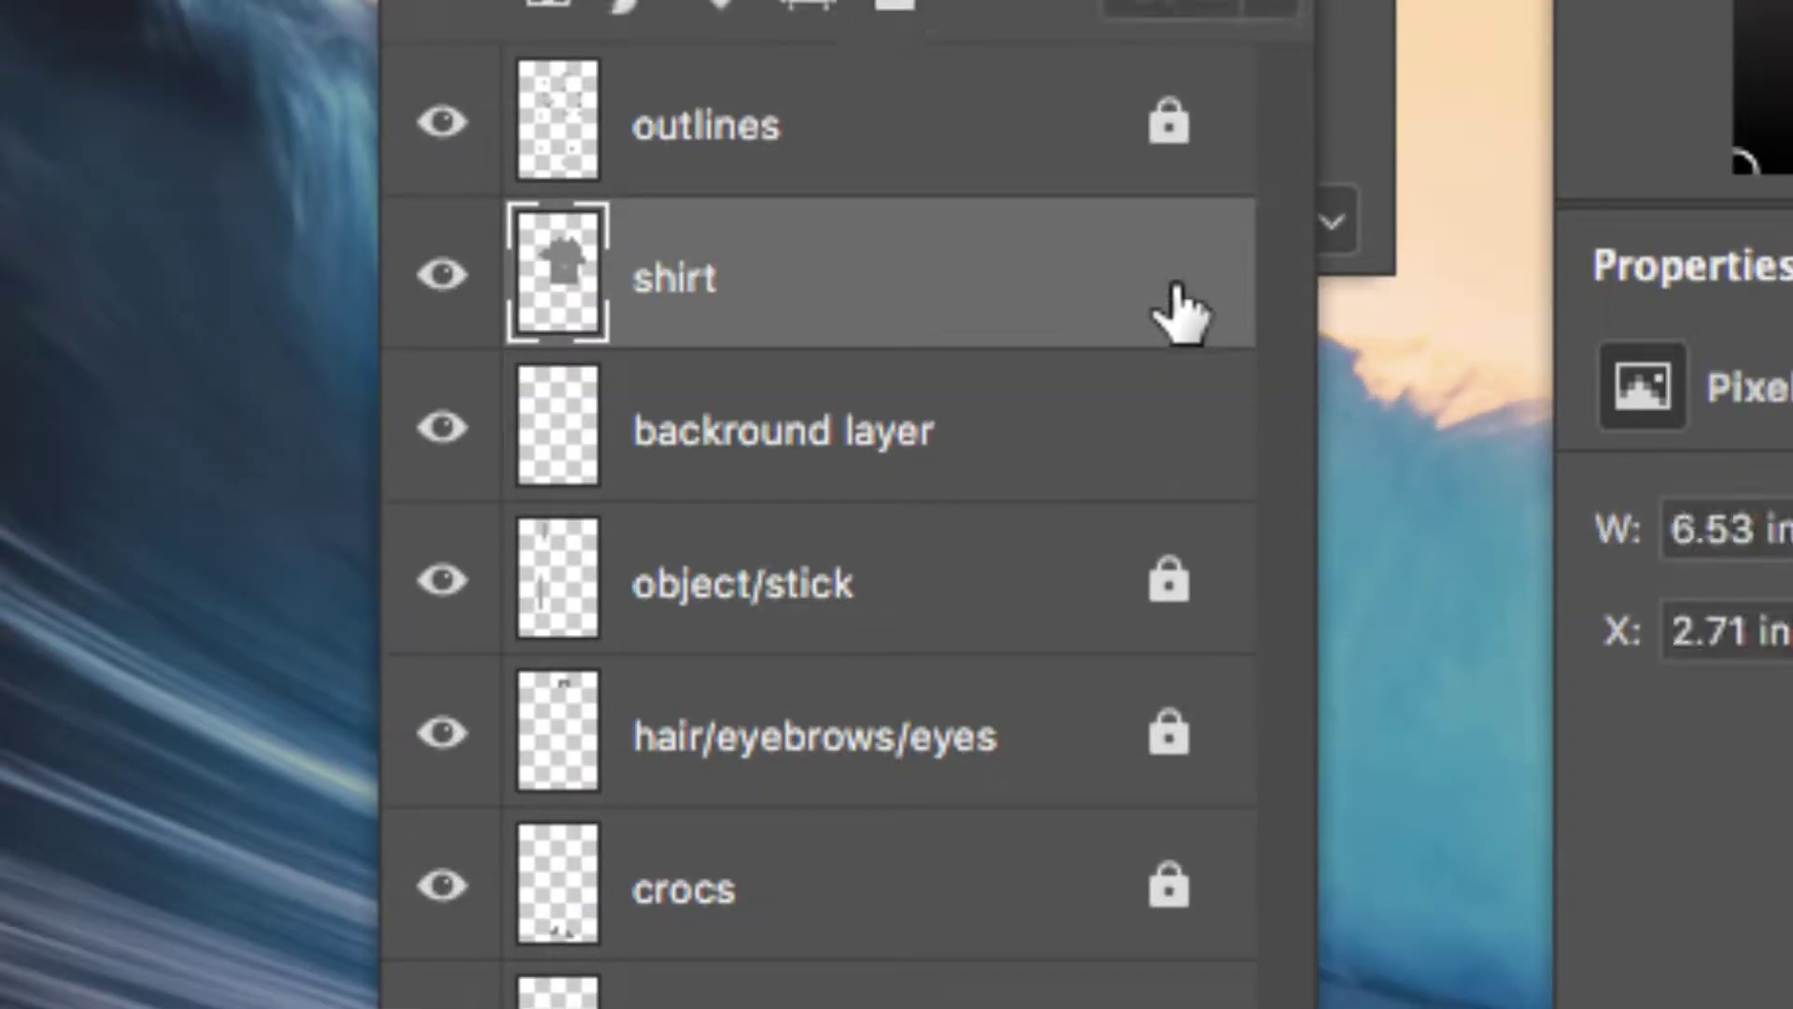
left_click(1170, 581)
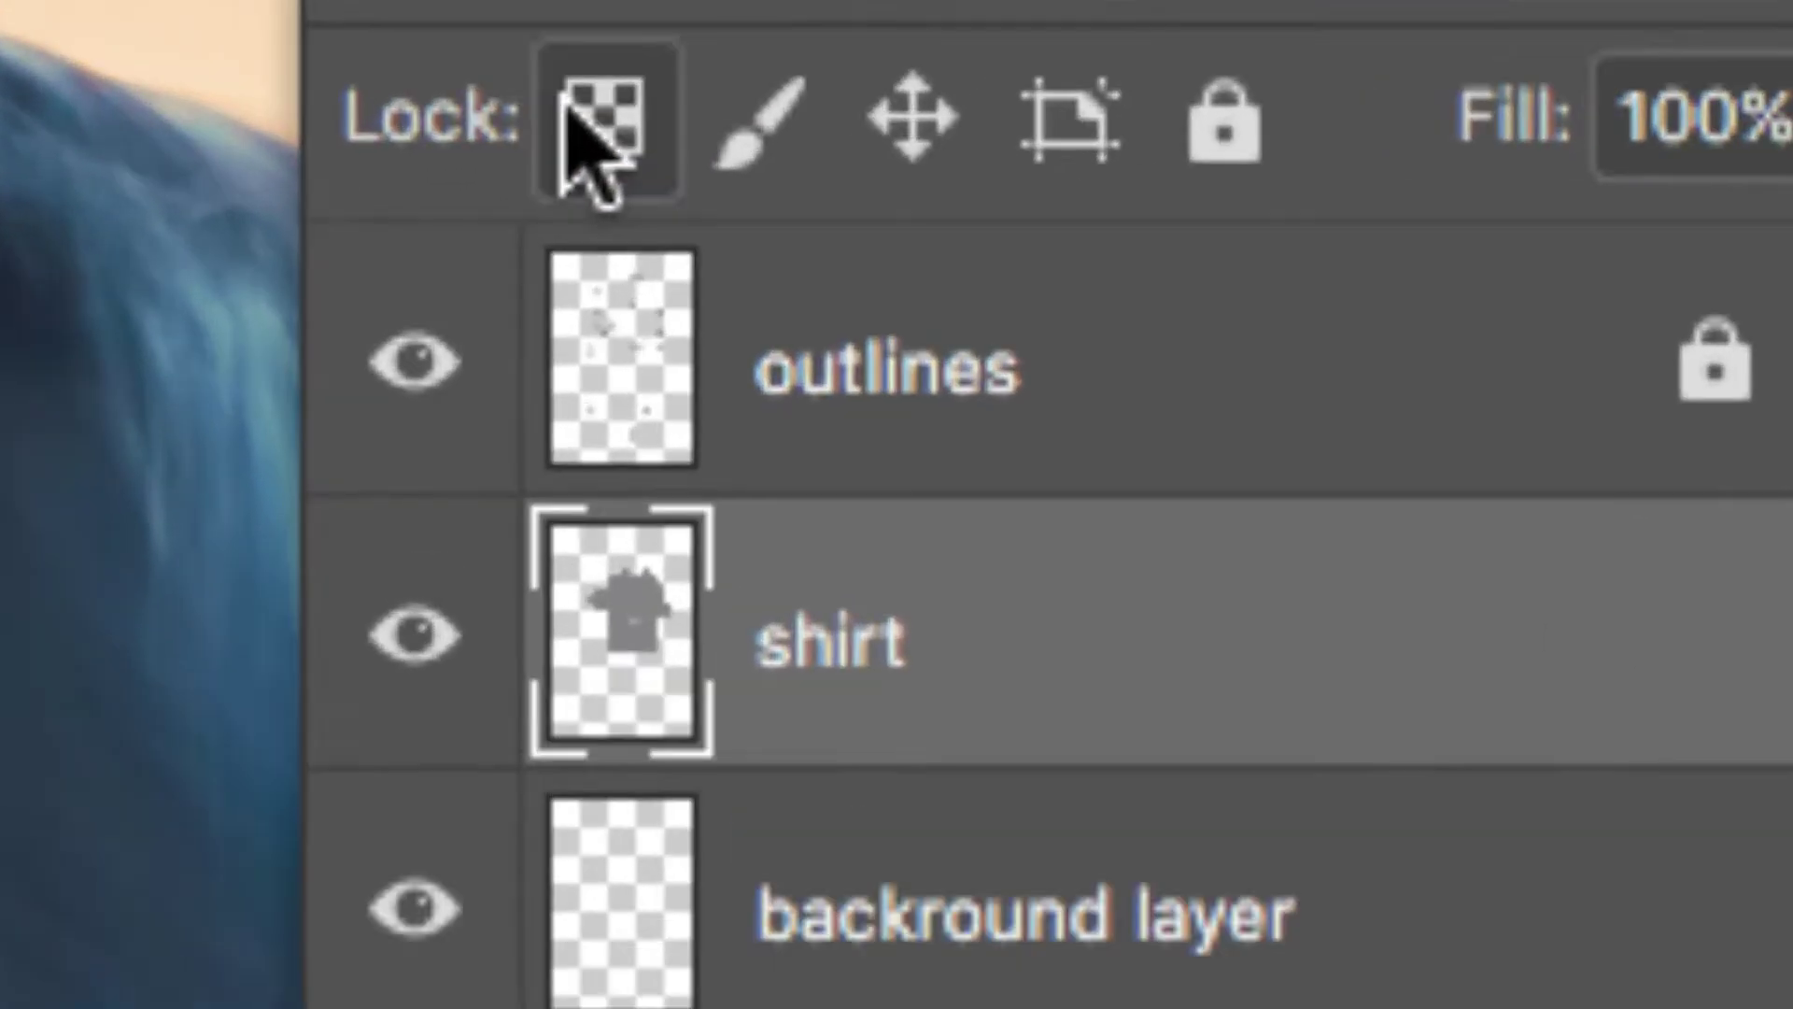
left_click(598, 120)
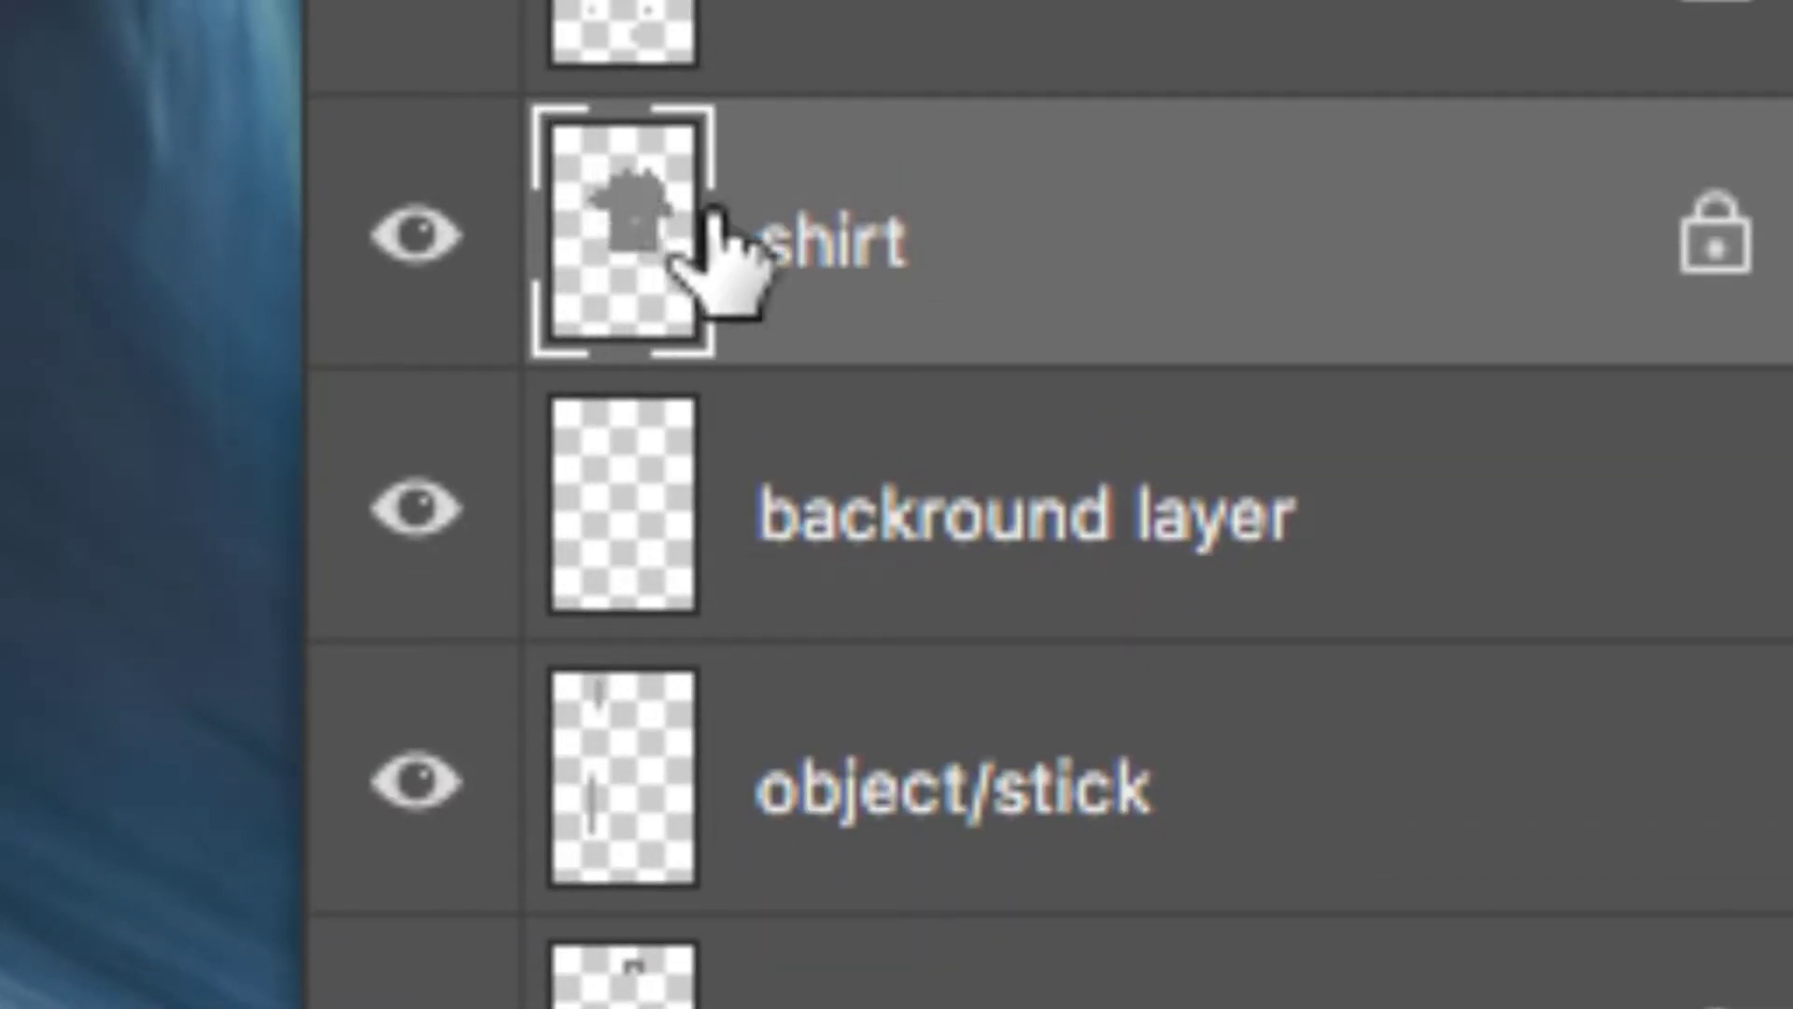
left_click(1509, 532)
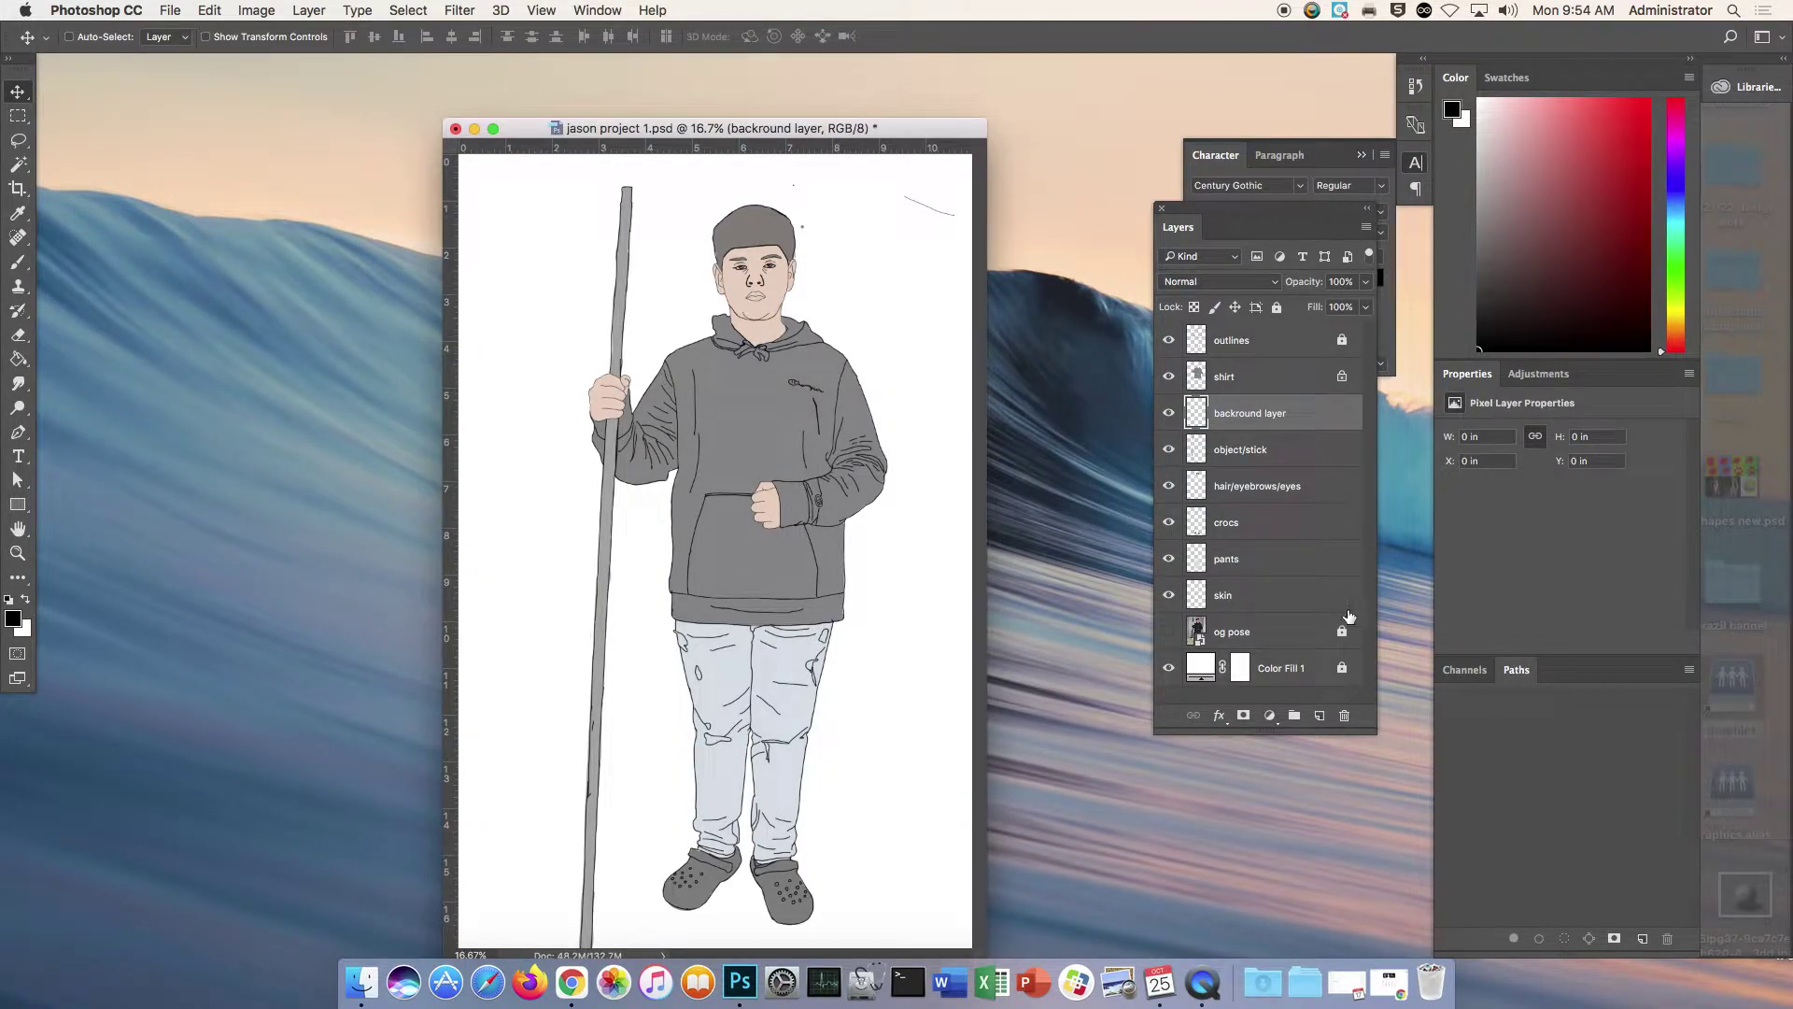
Step: Lock transparent pixels on all layers from backround layer down to skin
left_click(1329, 594)
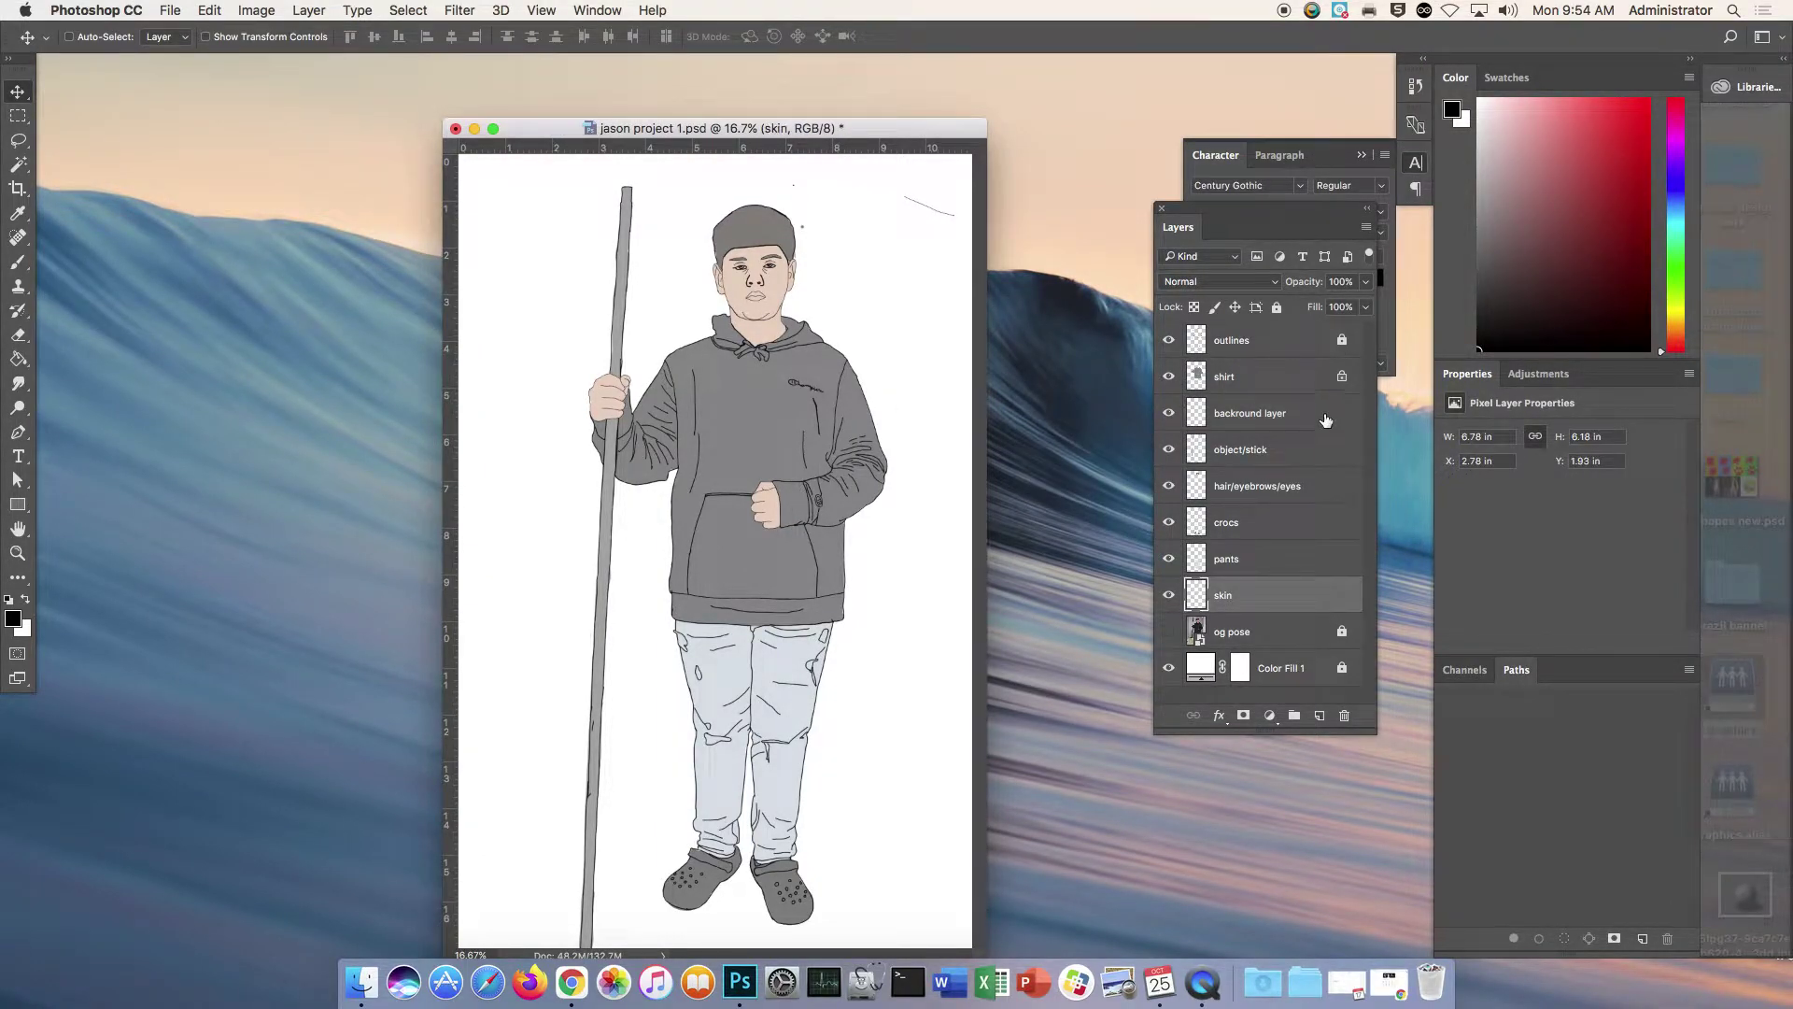
left_click(1326, 414, "shift")
left_click_drag(1323, 418, 1326, 510)
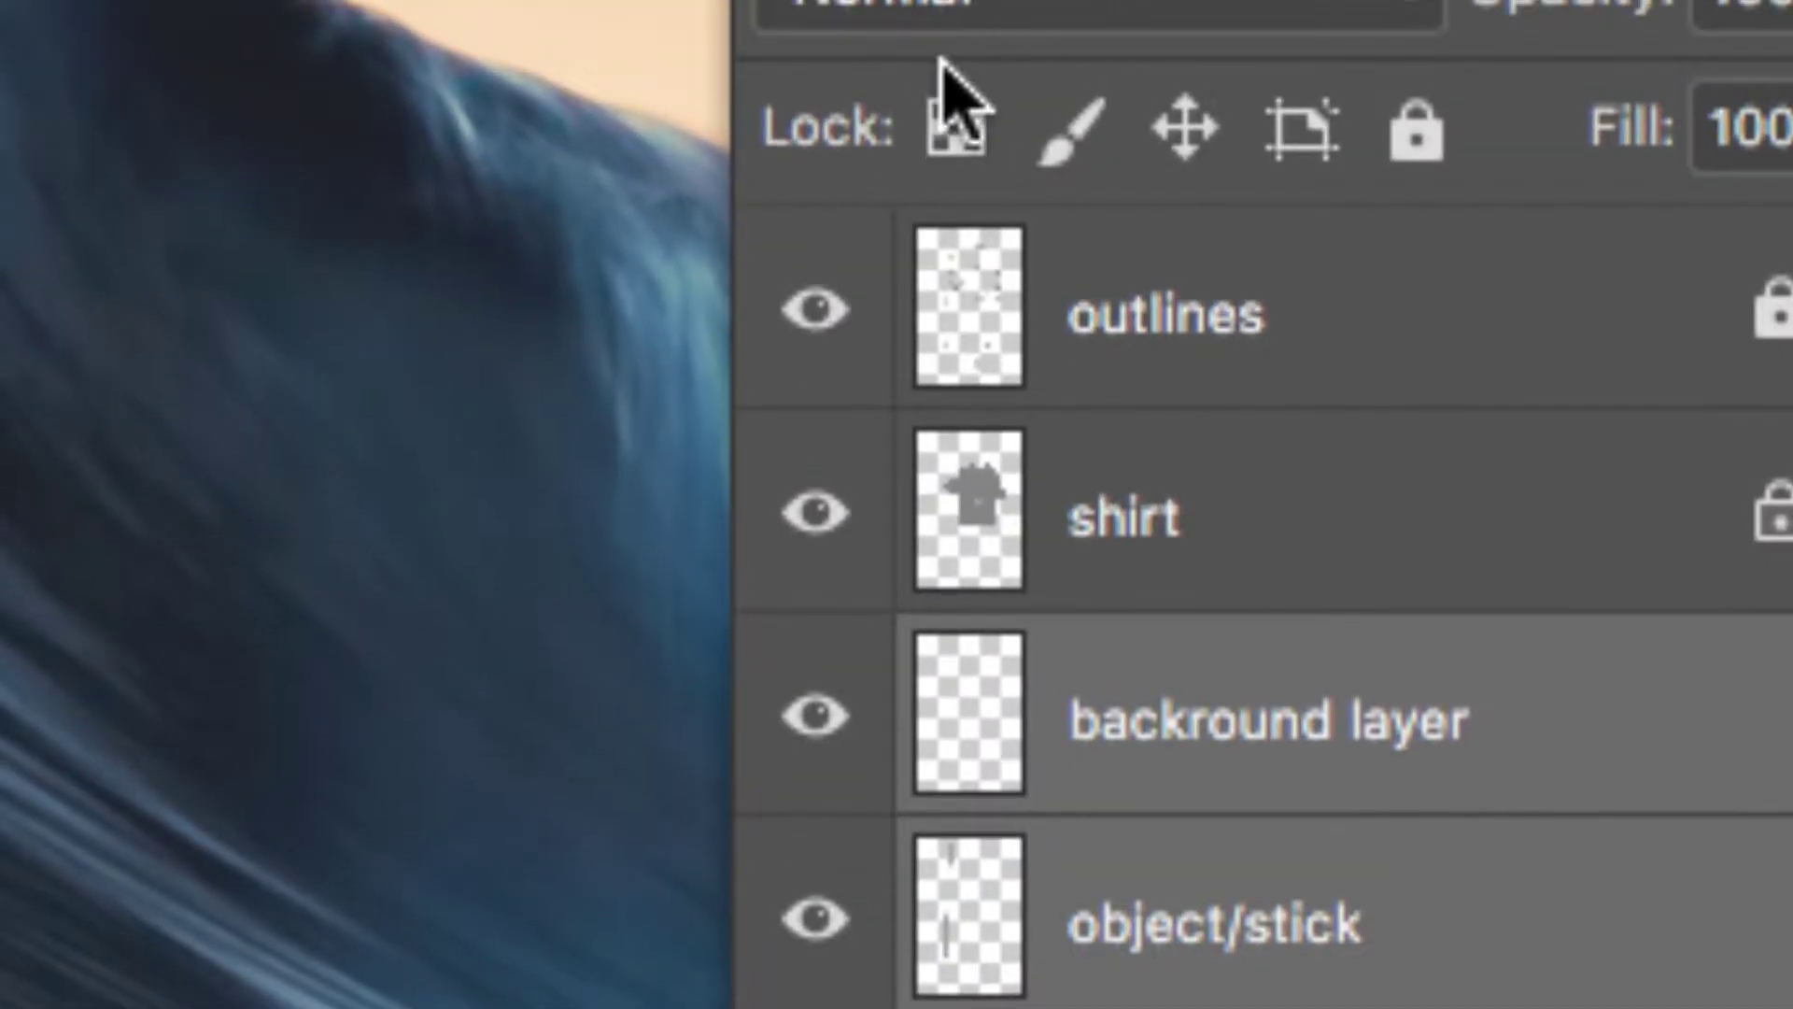
left_click(977, 43)
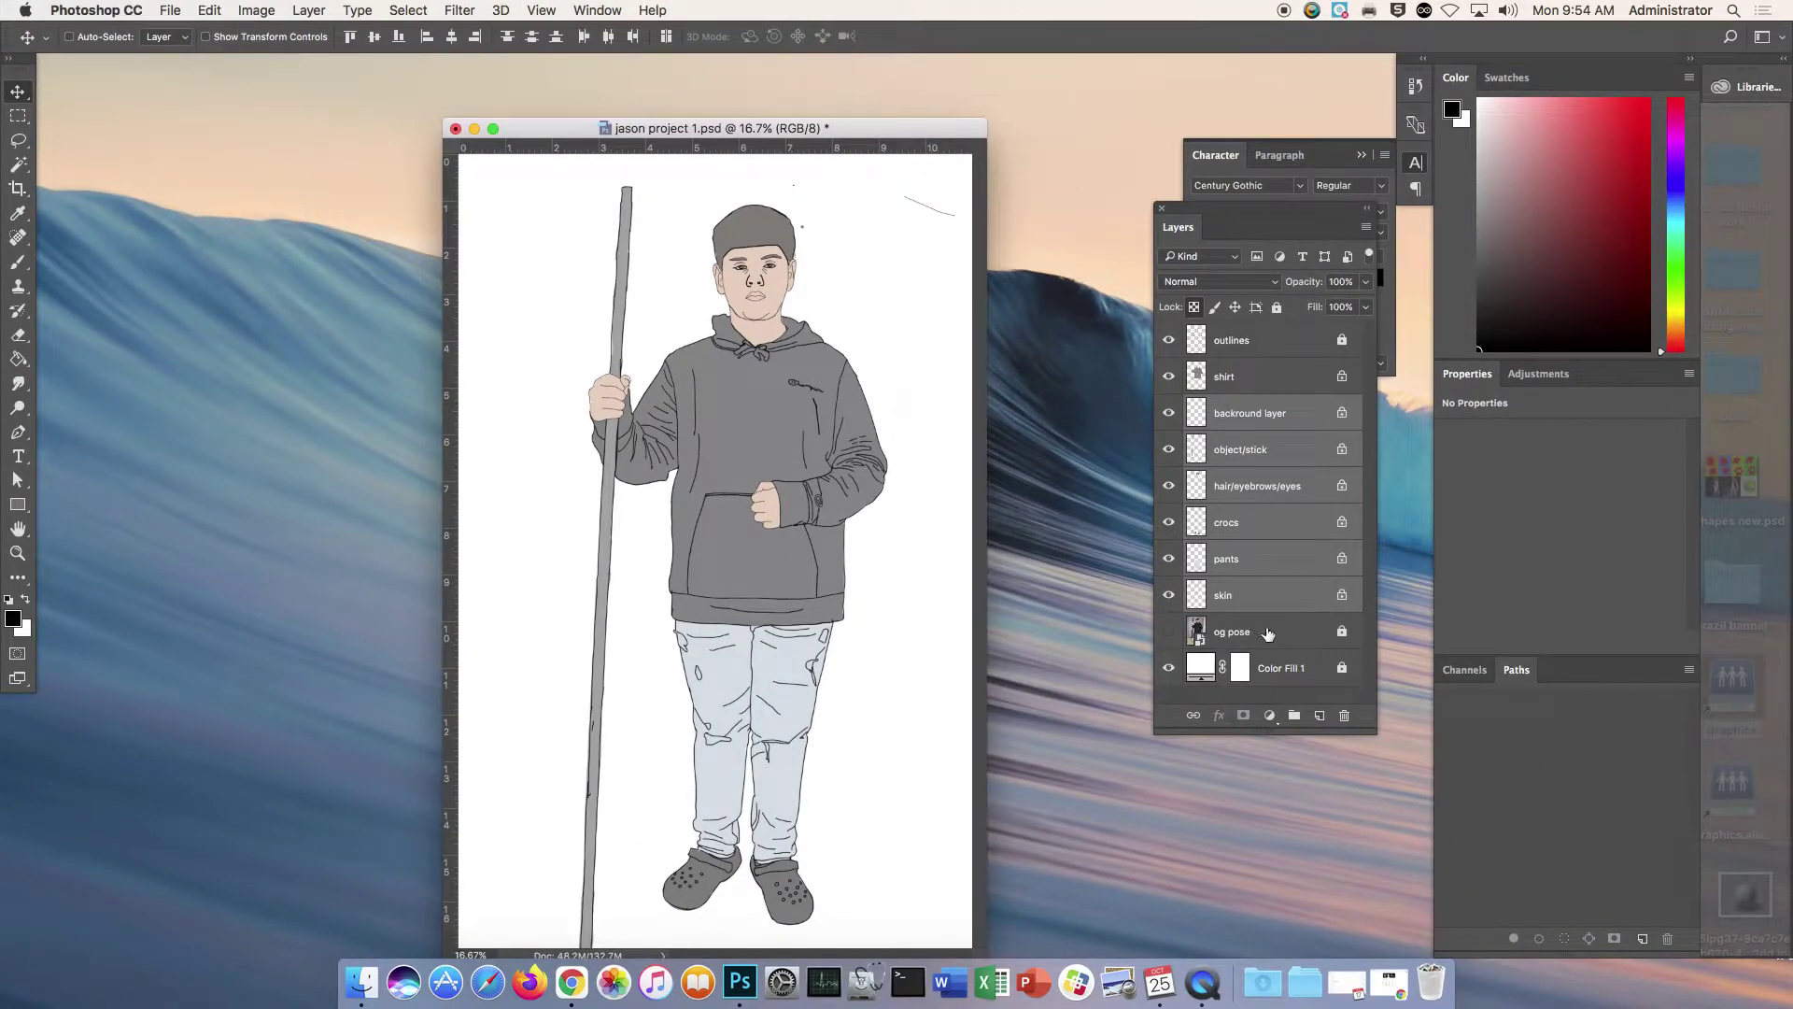
left_click(1280, 640)
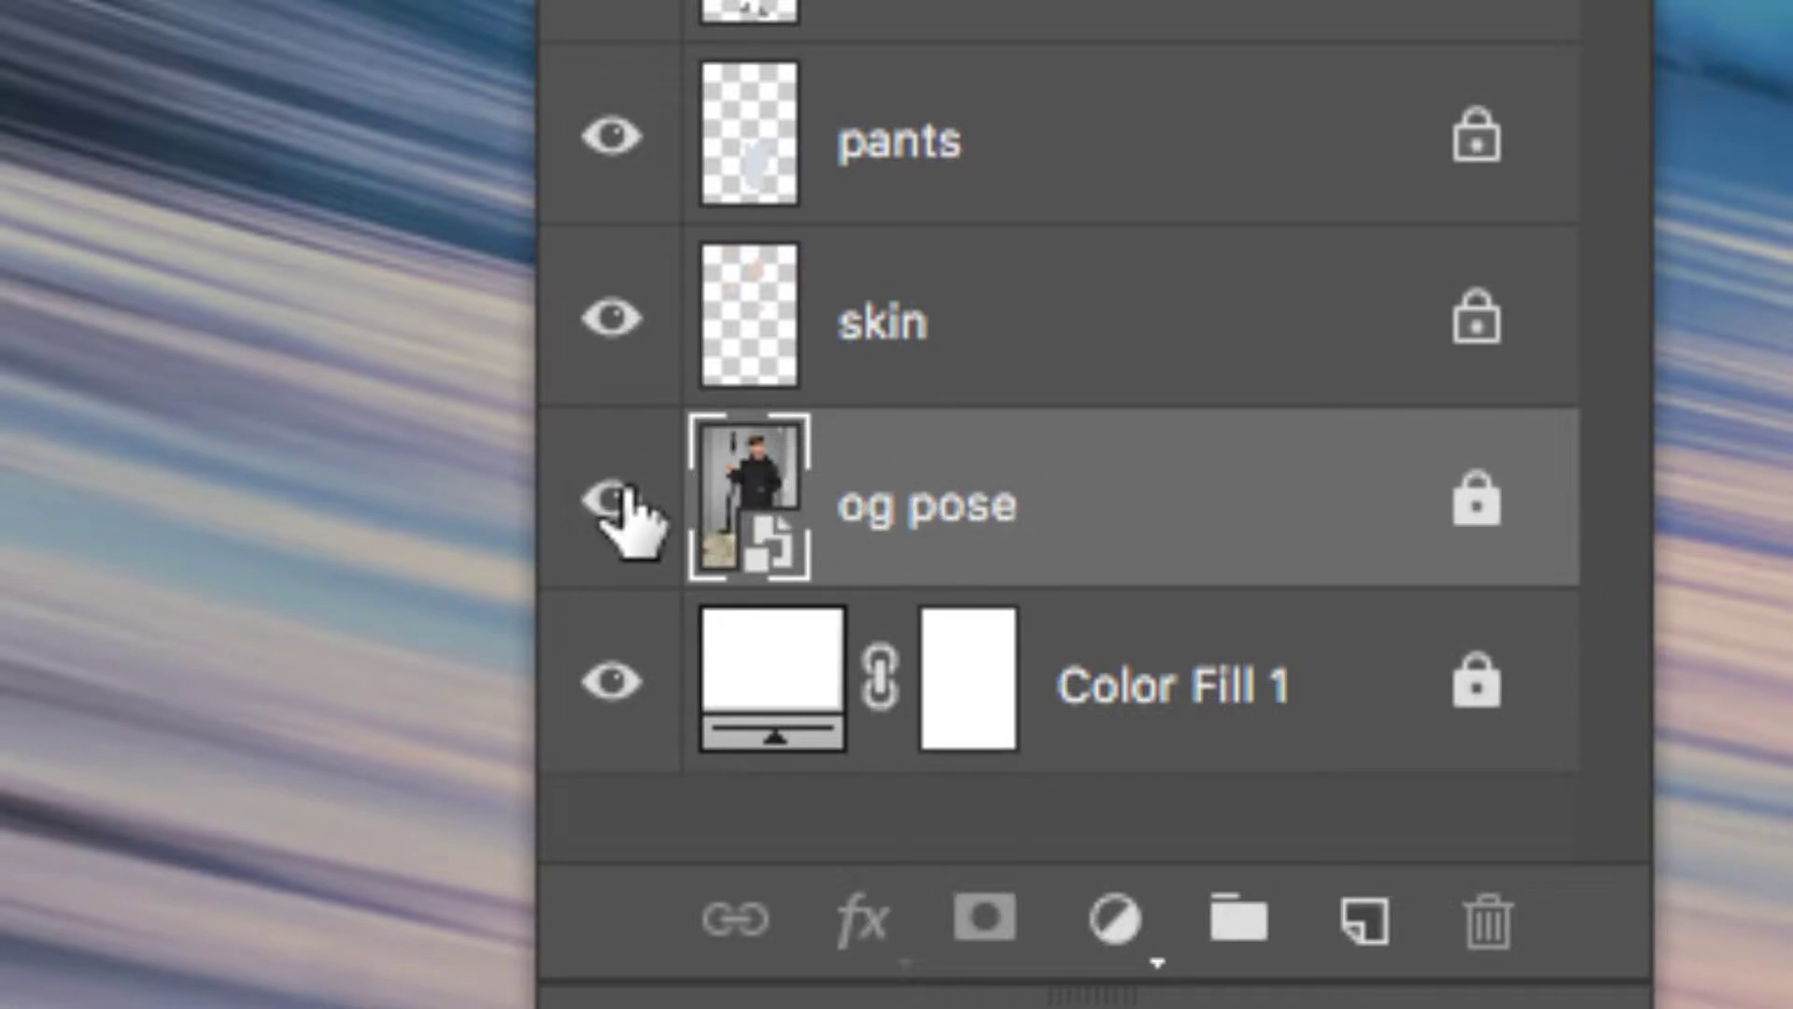
Step: Unlock the og pose layer, raise its opacity to 100% and fully lock it again
left_click(1474, 505)
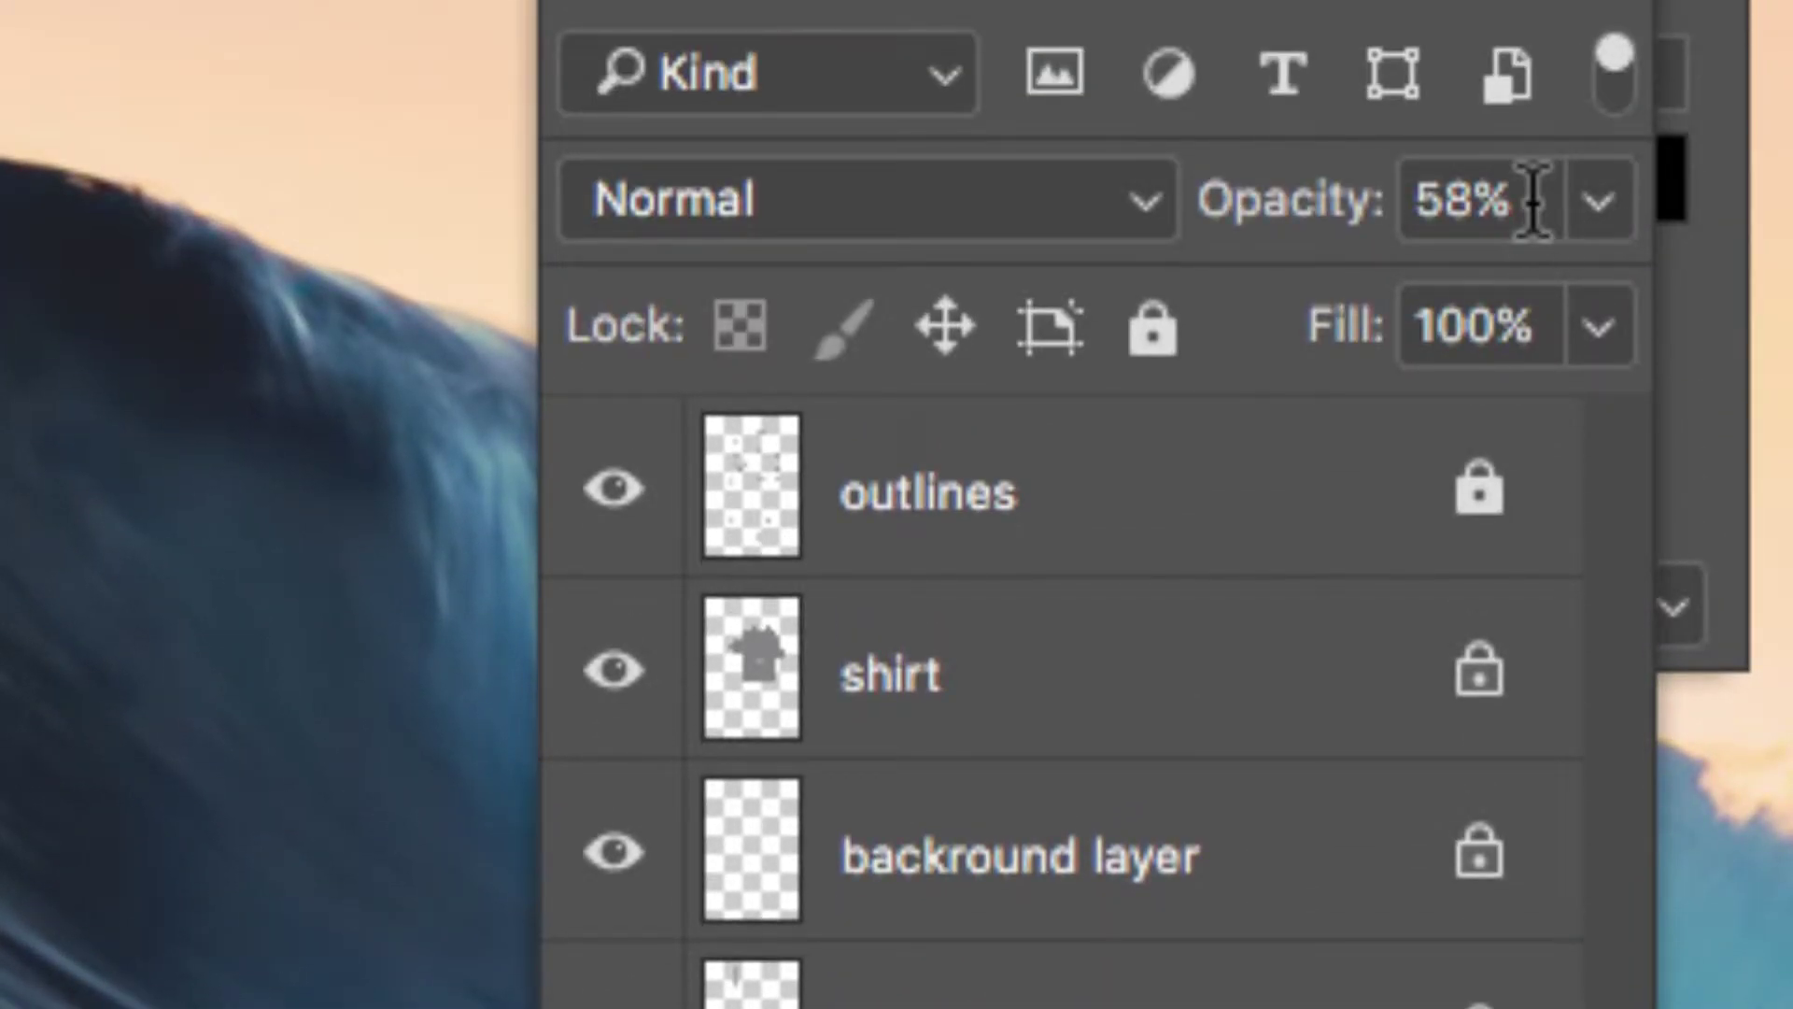
left_click(1592, 201)
left_click_drag(1407, 316, 1623, 306)
left_click(1080, 289)
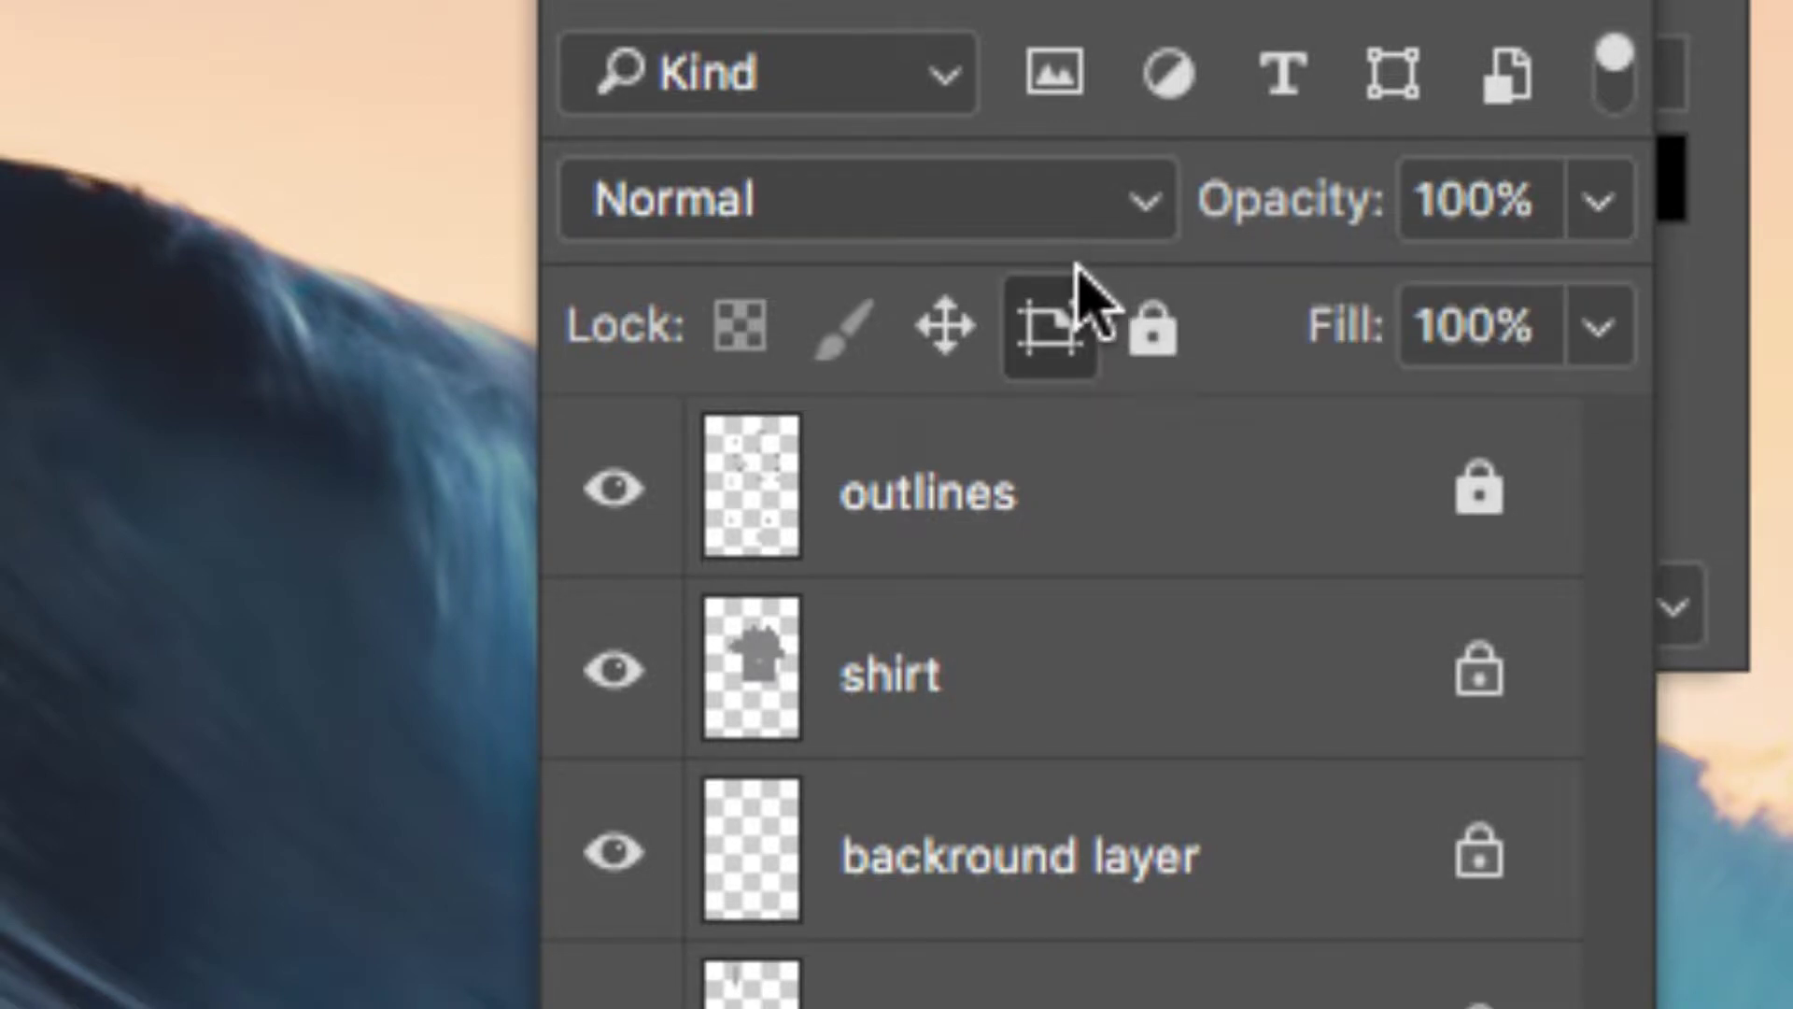
left_click(1151, 334)
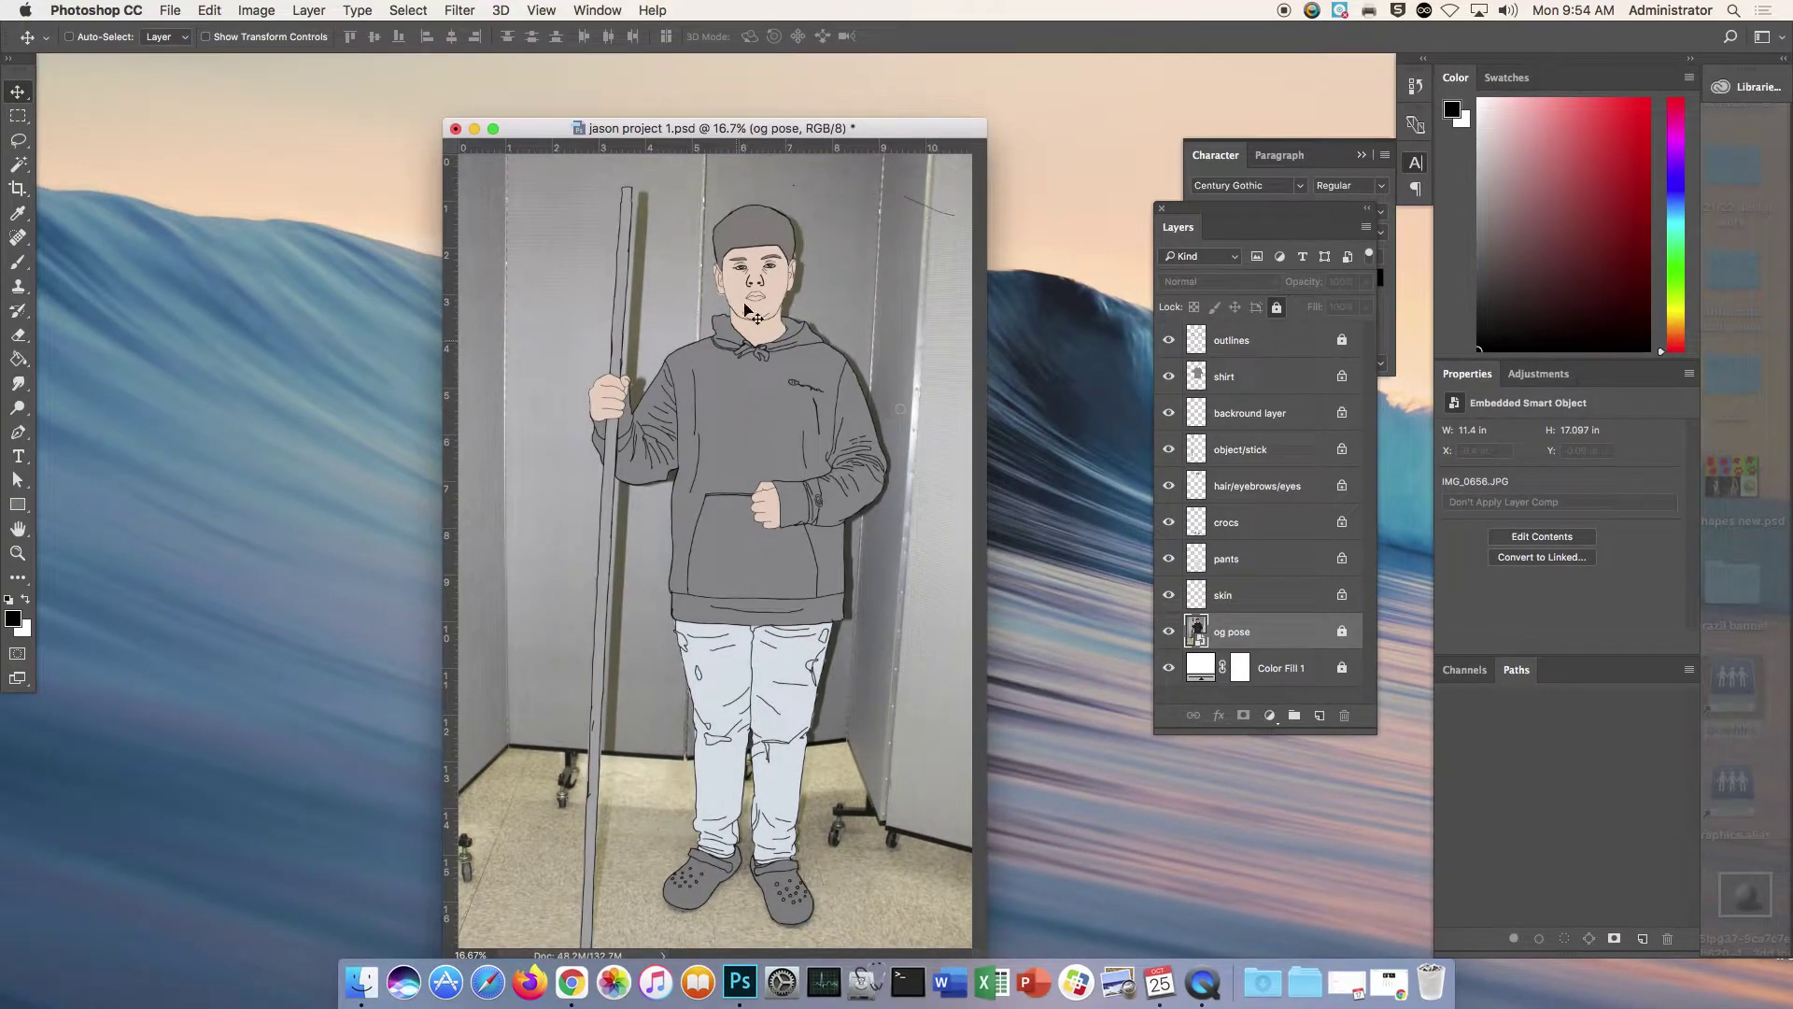
Step: Reposition and widen the document window, zoom on the hoodie logo and select the shirt layer
left_click_drag(762, 132, 774, 71)
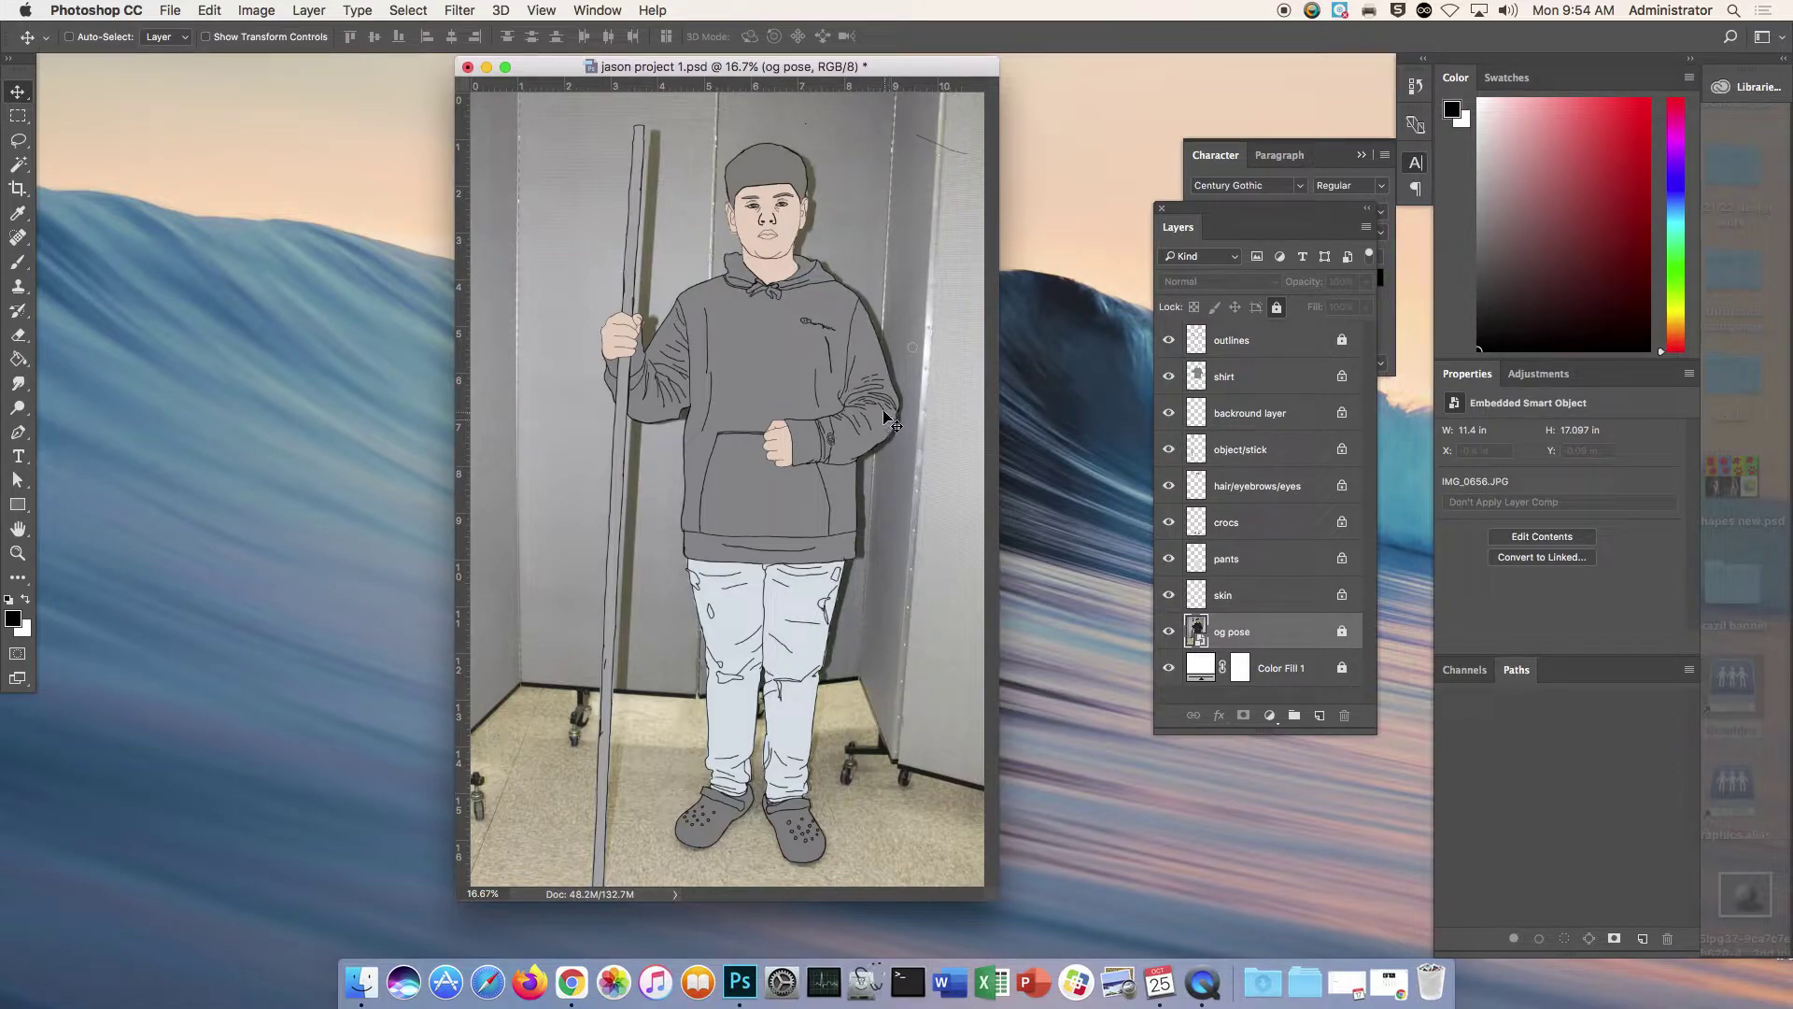
left_click_drag(812, 324, 635, 304)
left_click_drag(1002, 670, 1294, 670)
left_click_drag(710, 323, 878, 219)
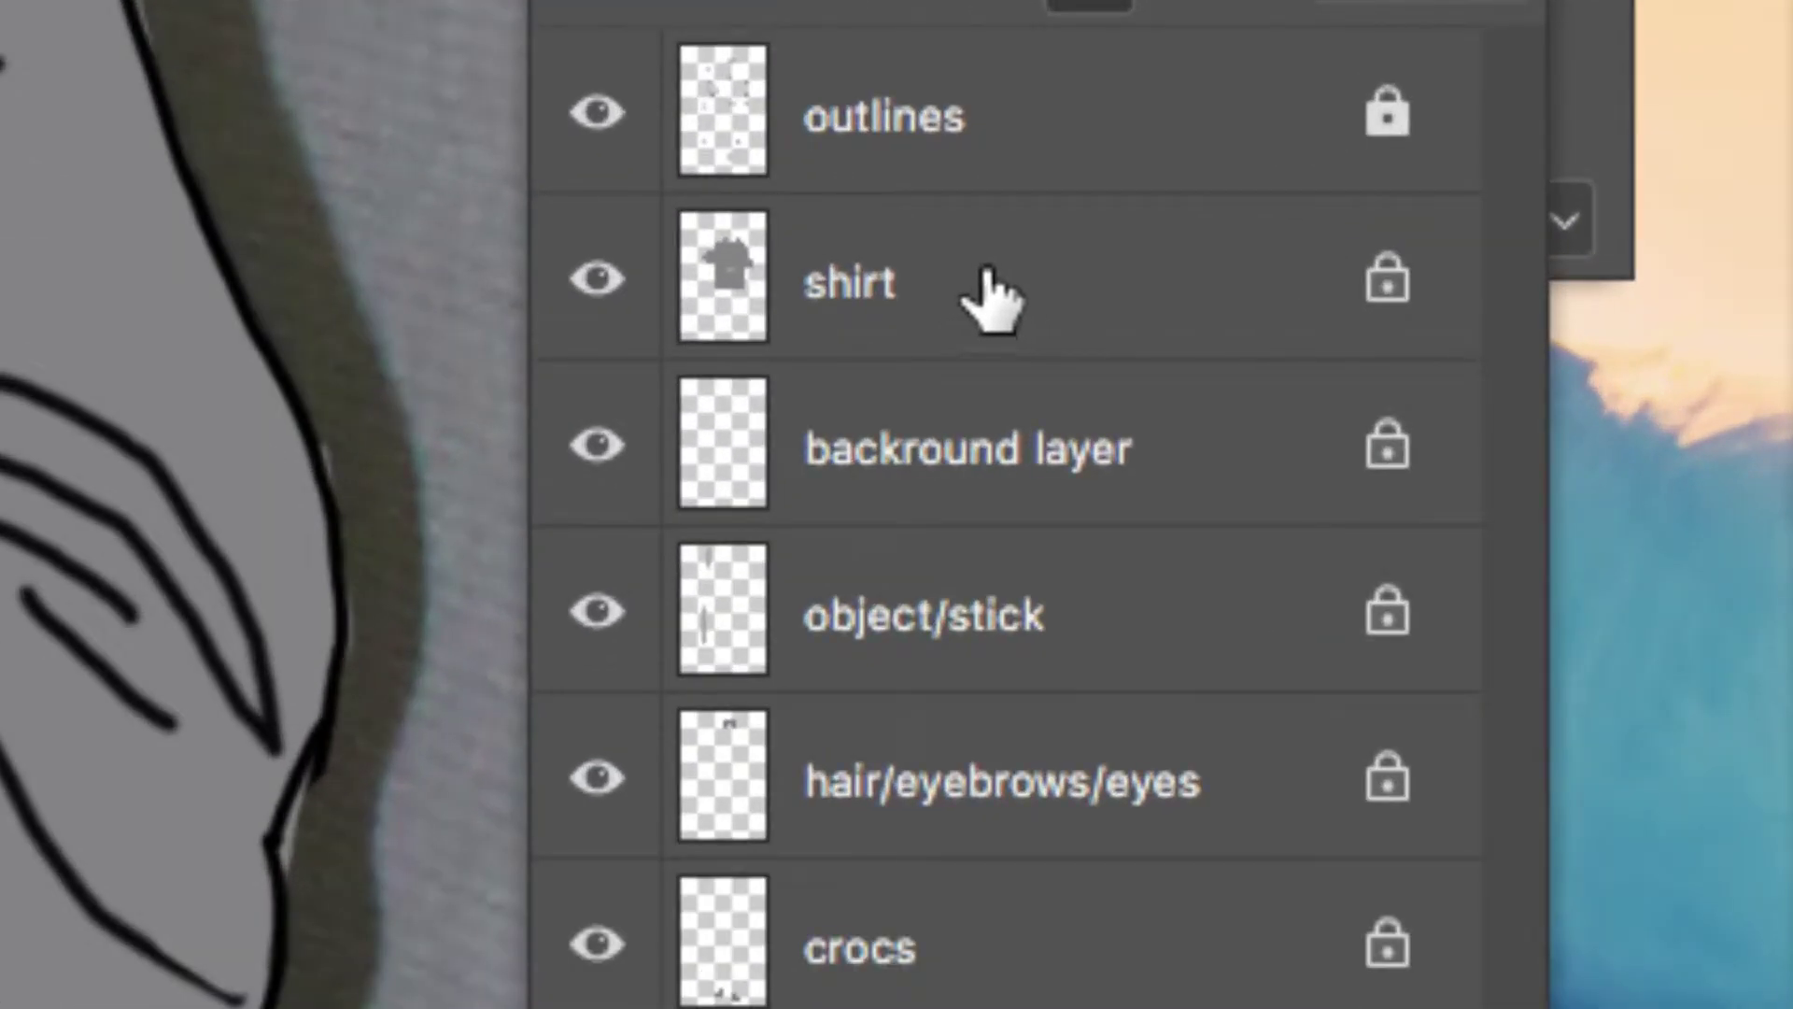
left_click(1021, 288)
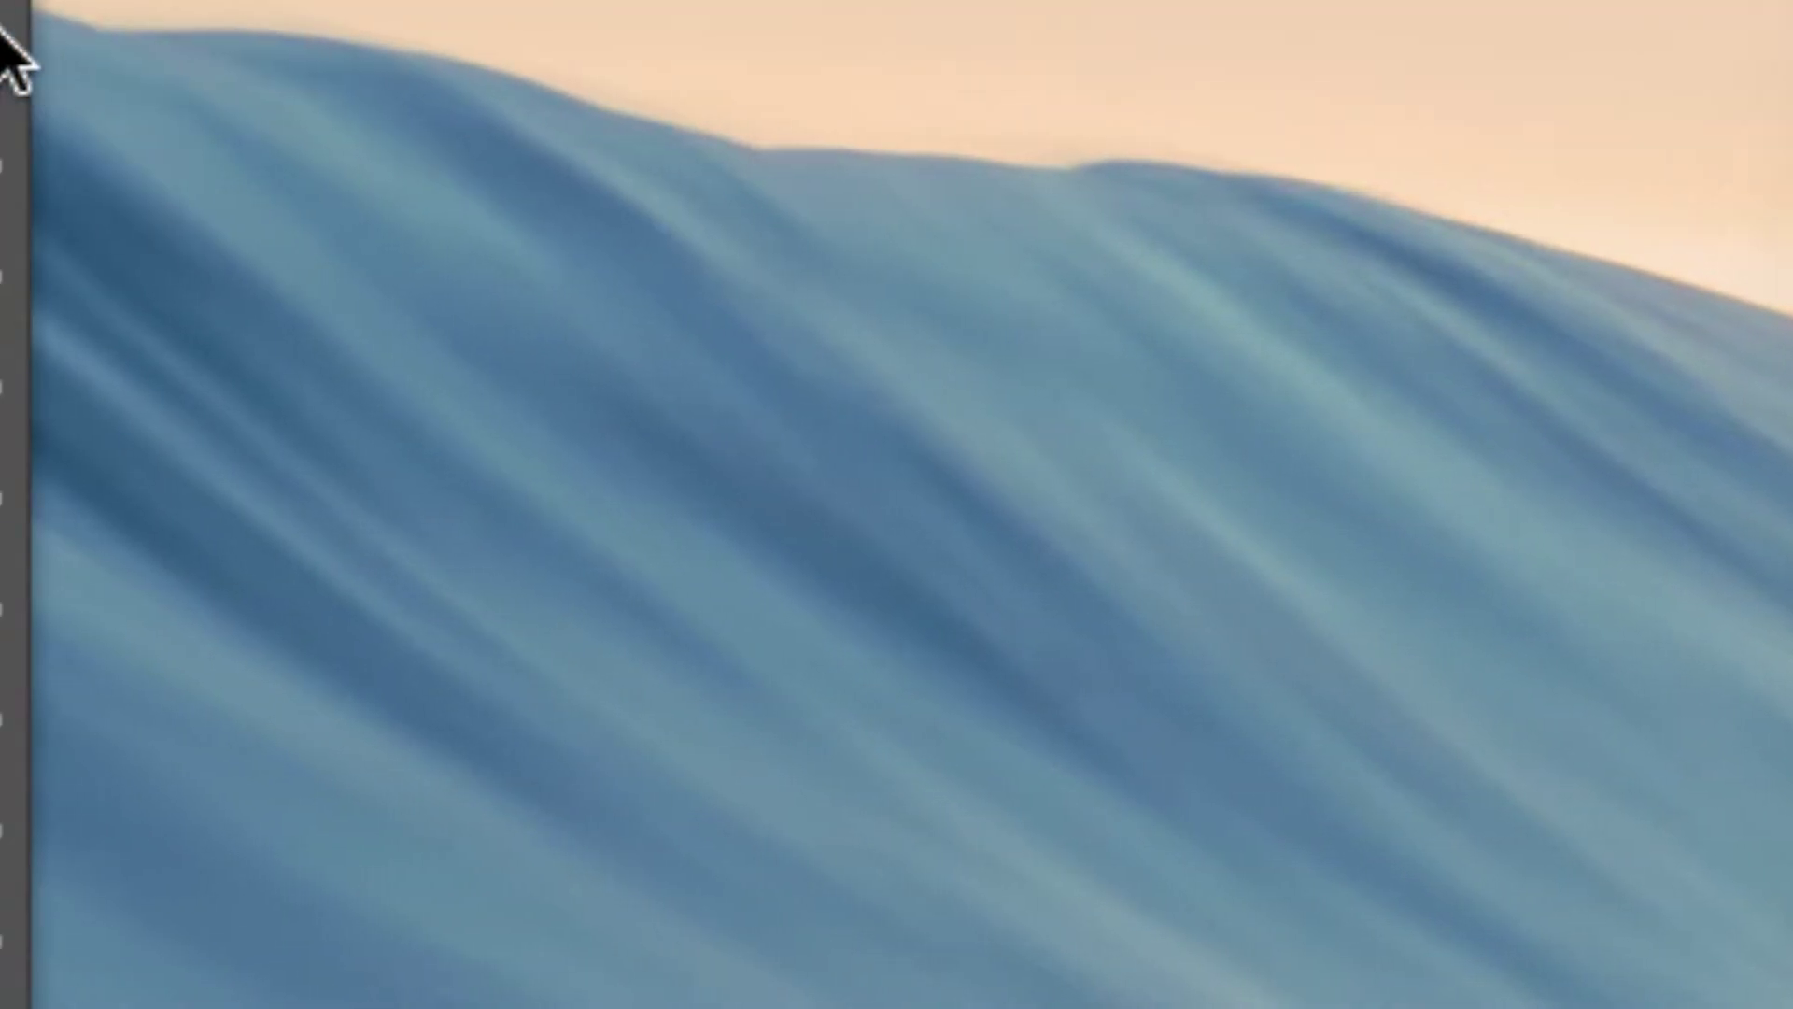
Step: Switch to the standard Brush Tool and open the foreground Color Picker
left_click(99, 338)
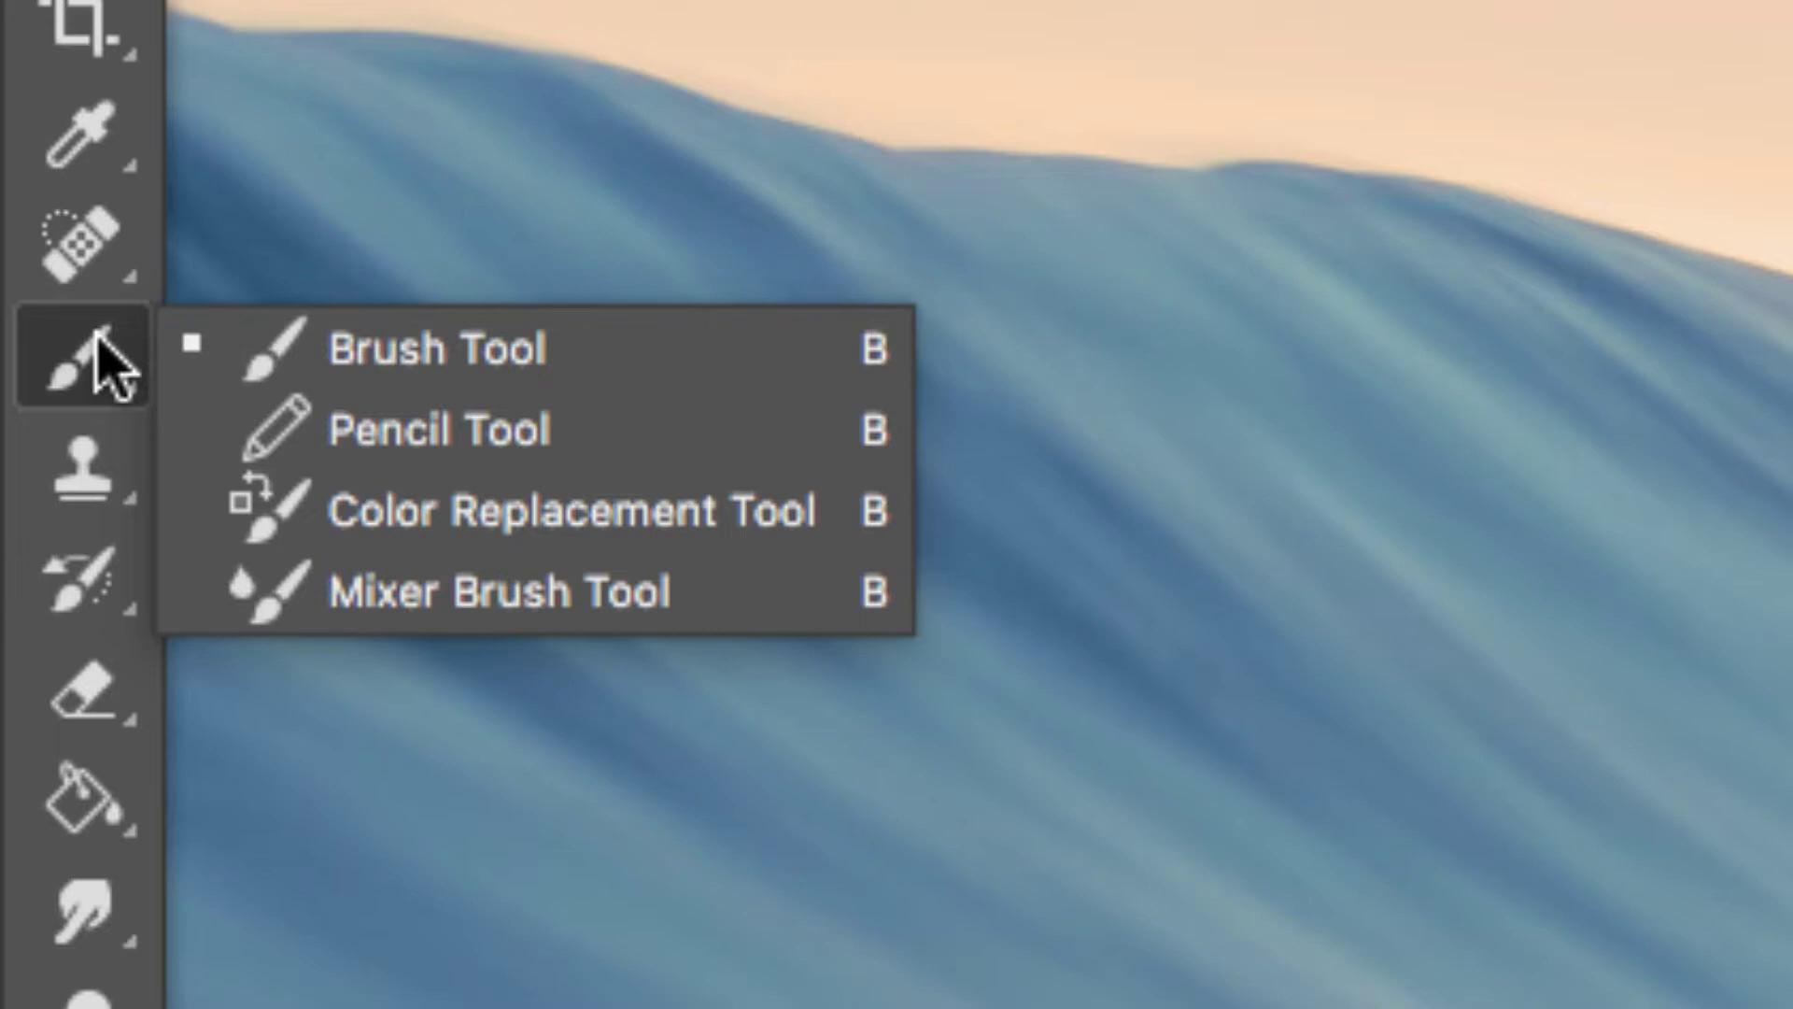
left_click(354, 355)
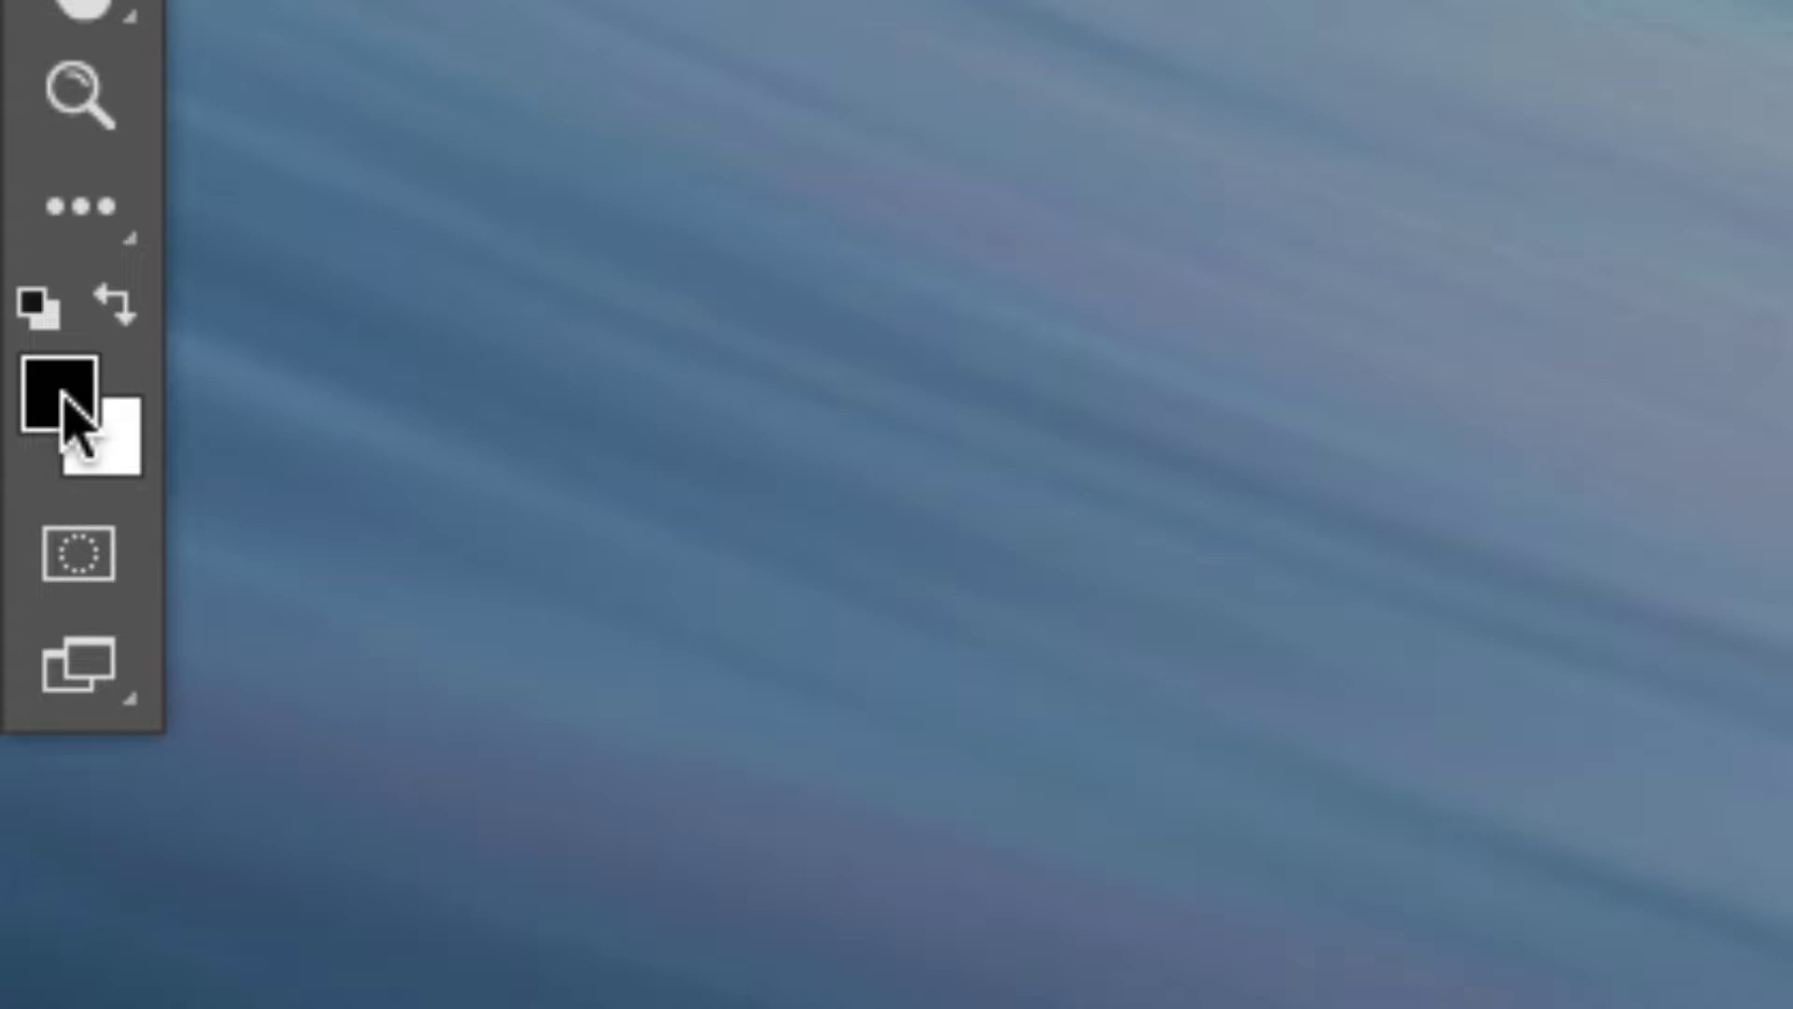
left_click(79, 421)
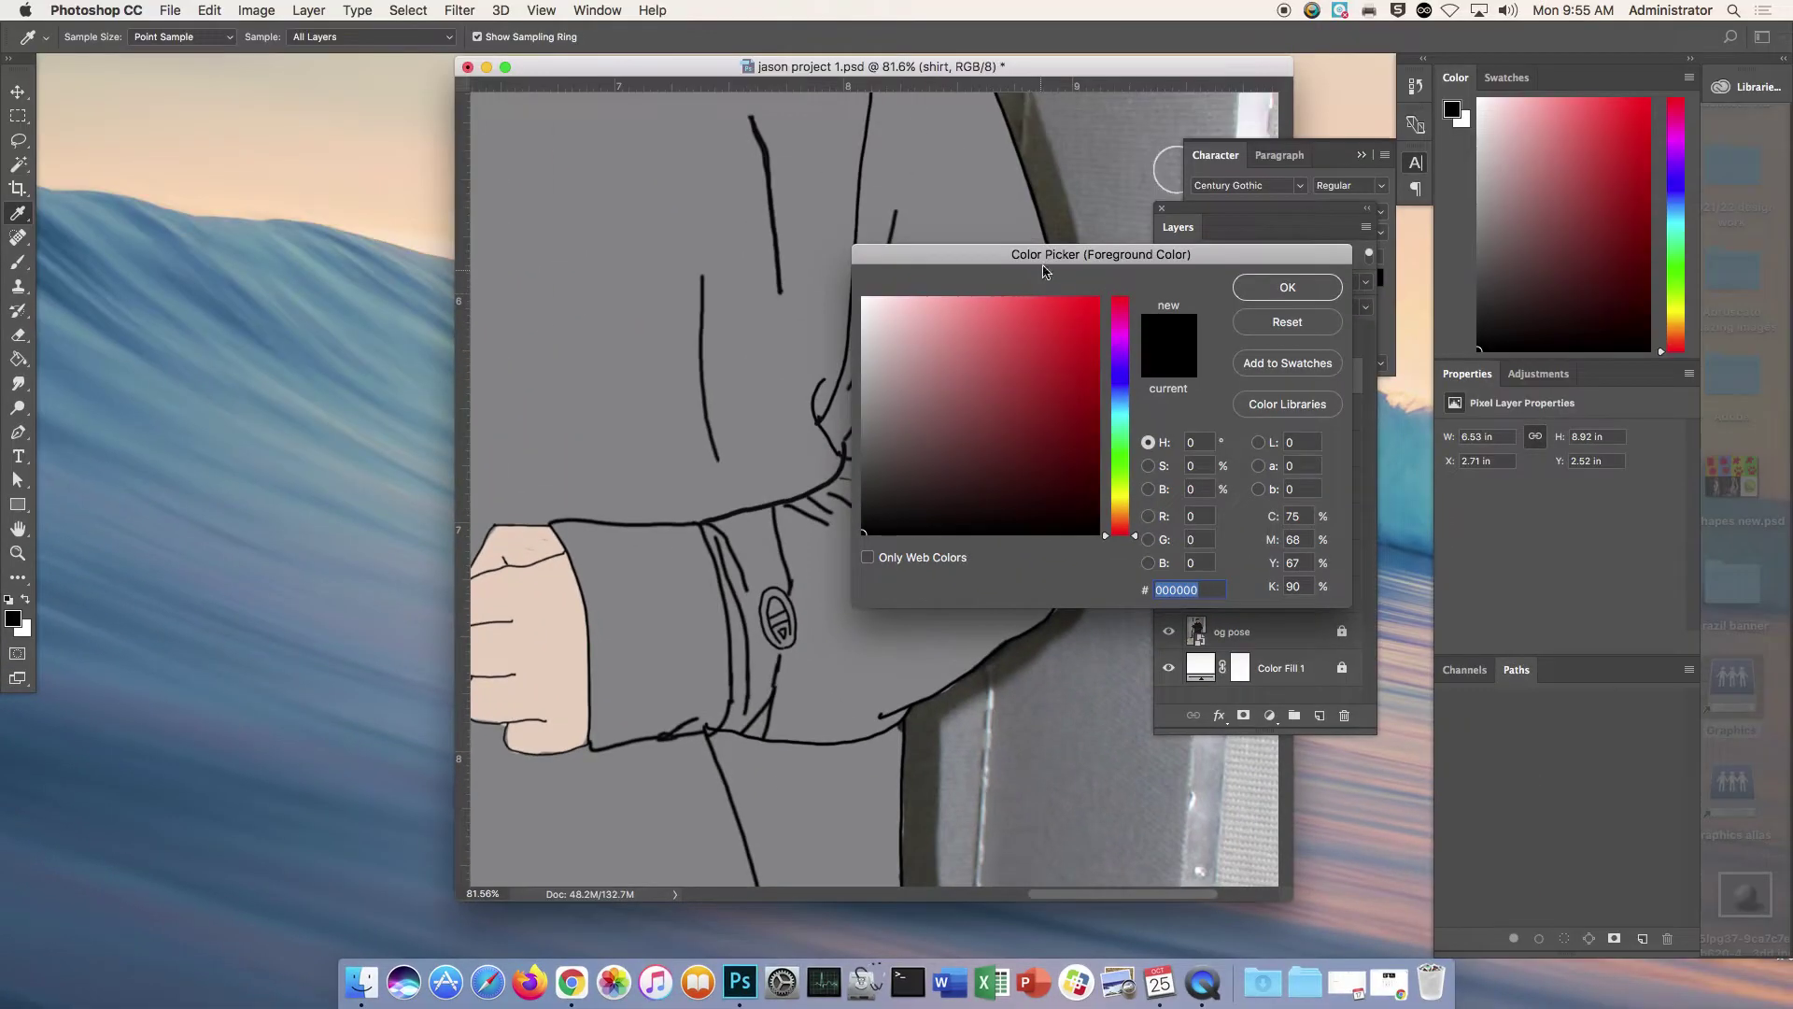
left_click_drag(1044, 271, 976, 167)
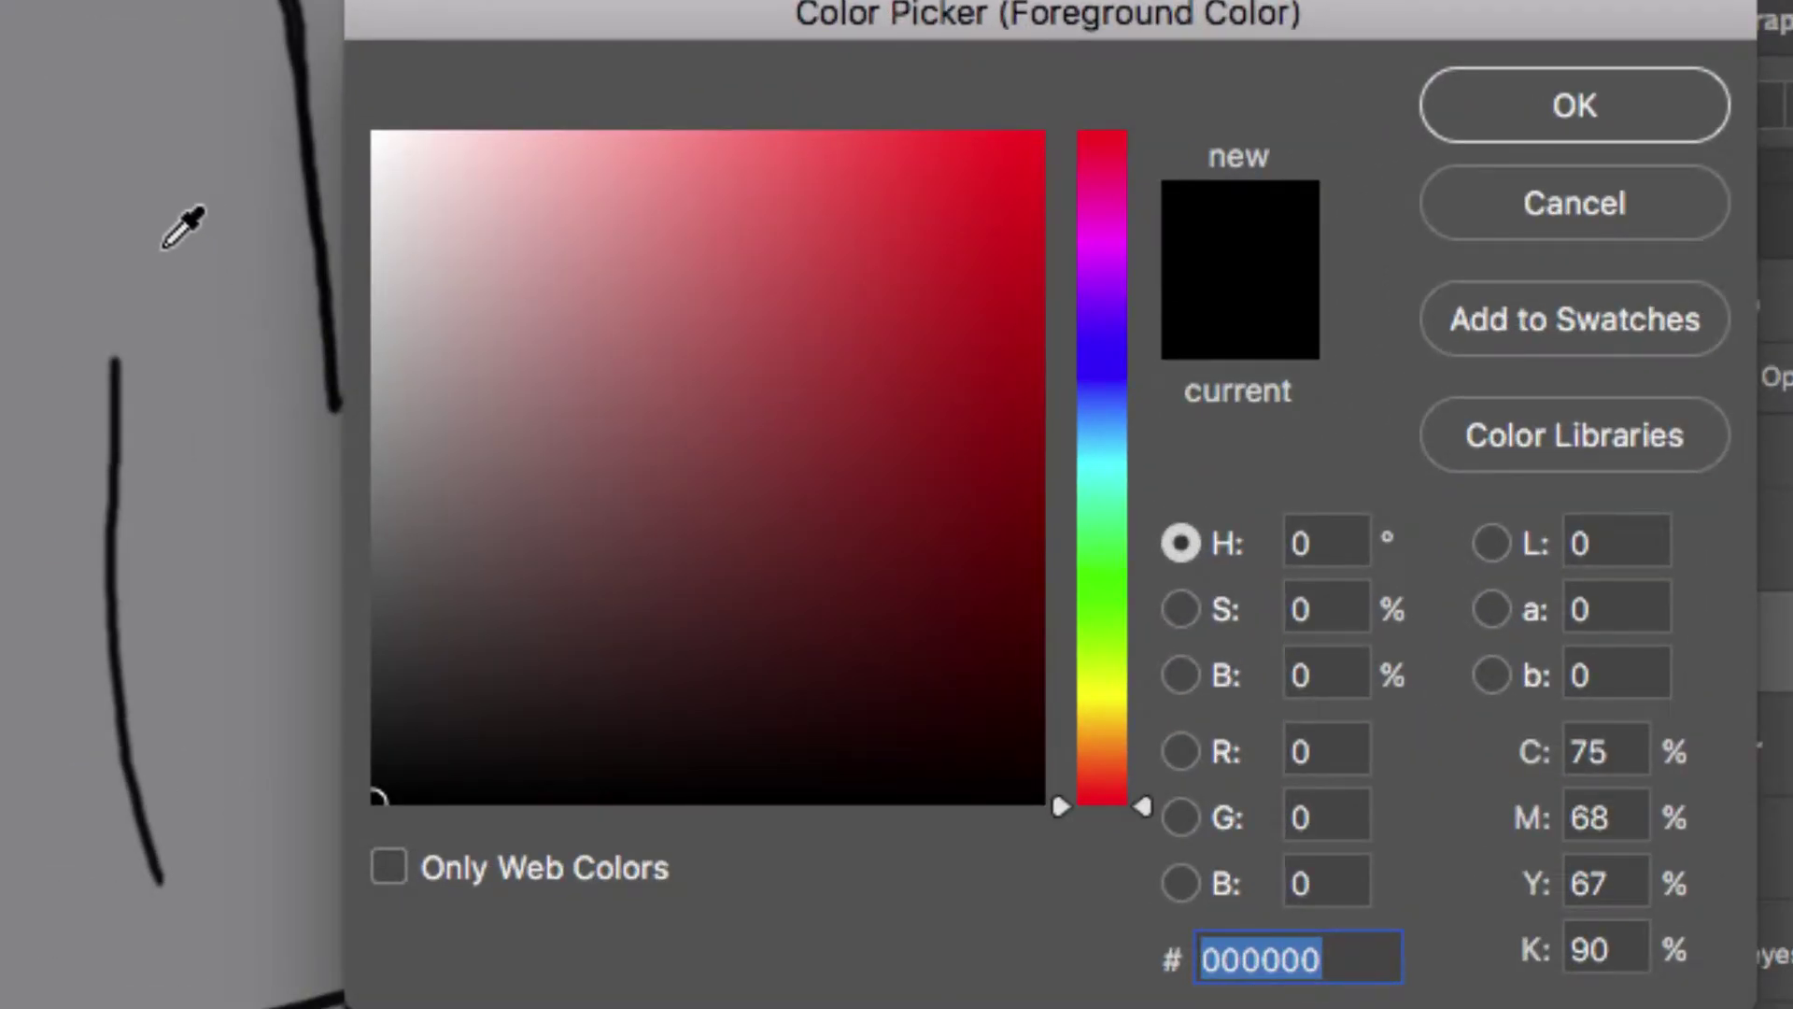
Step: Set the foreground colour to the dark grey 353637 in the Color Picker
left_click(158, 176)
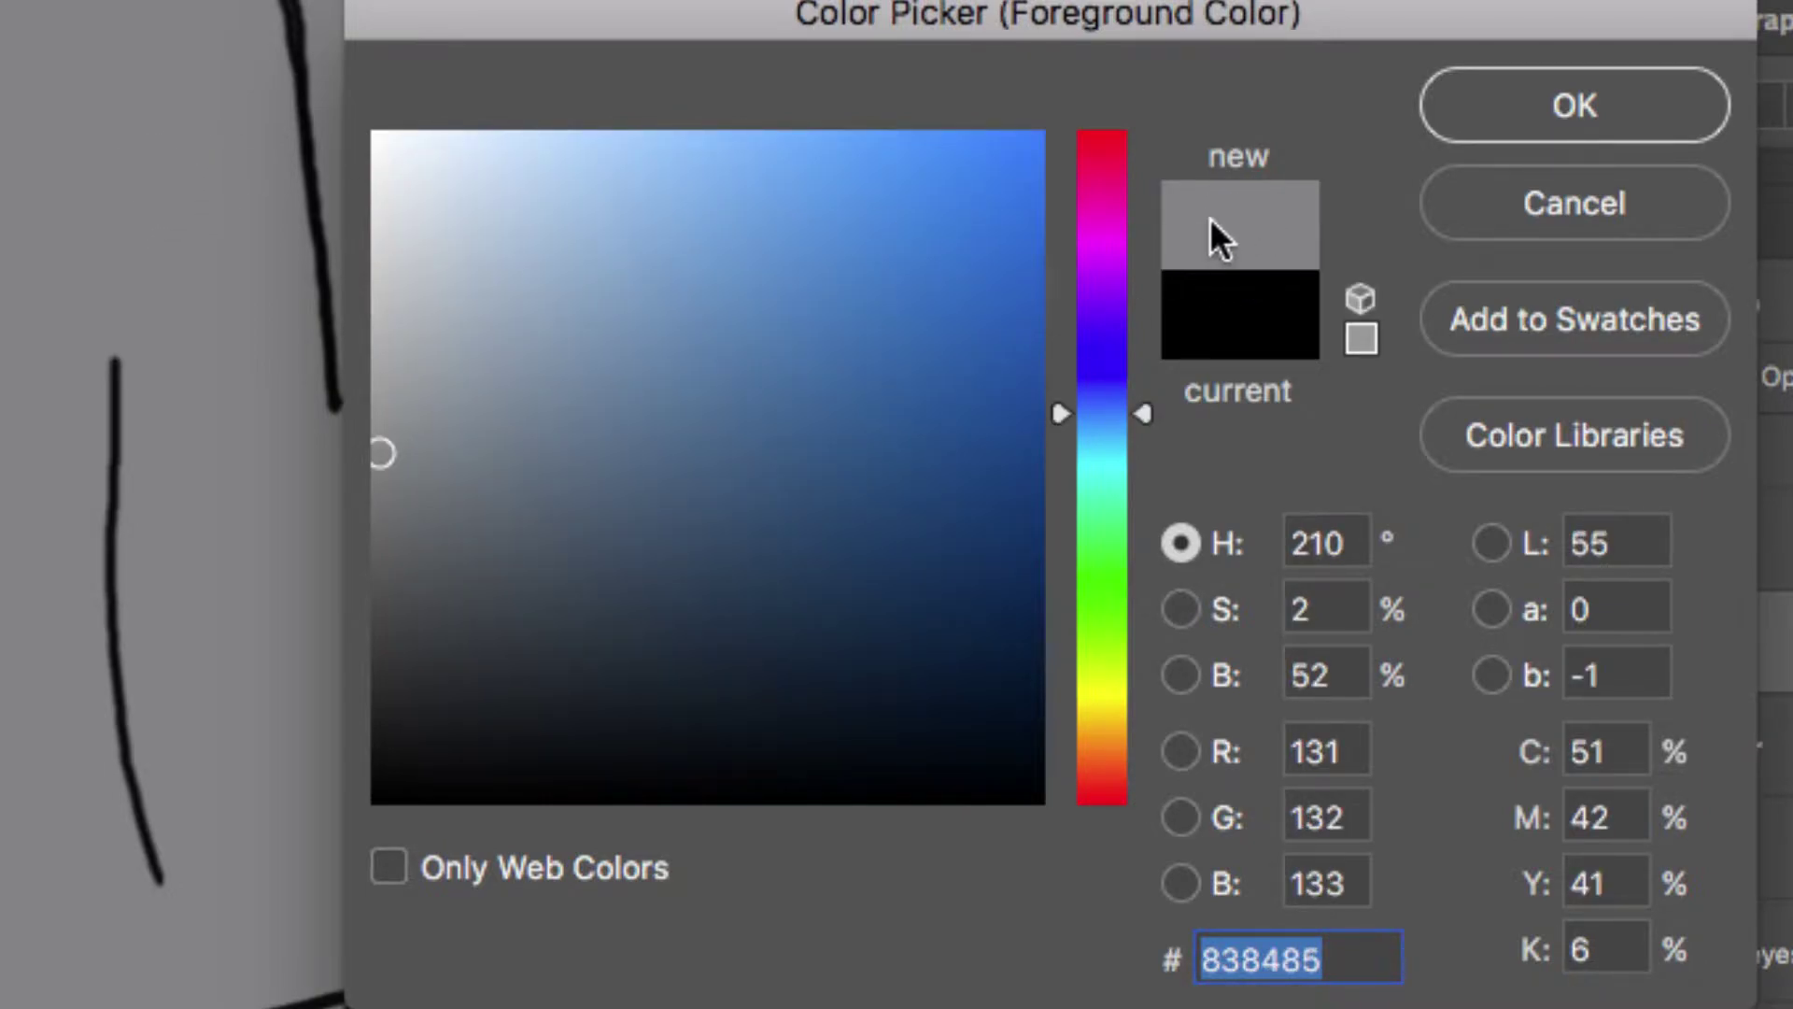
left_click(397, 618)
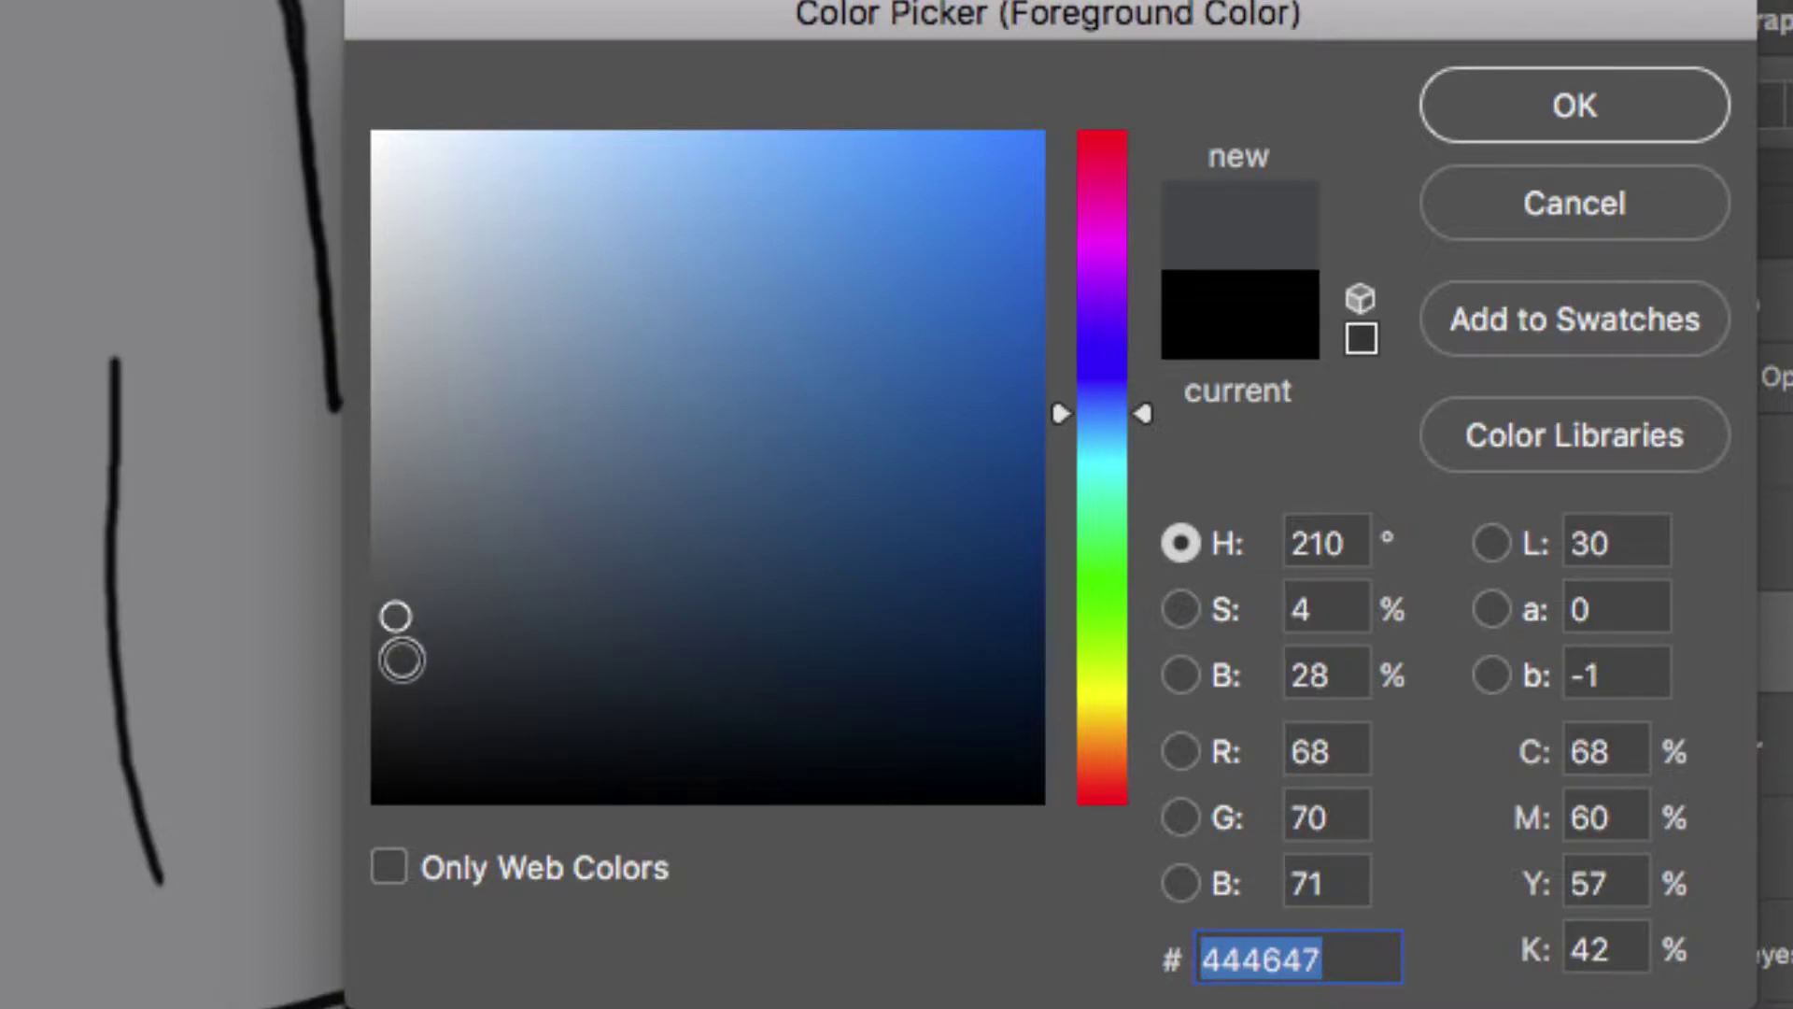
left_click(402, 658)
left_click(1622, 99)
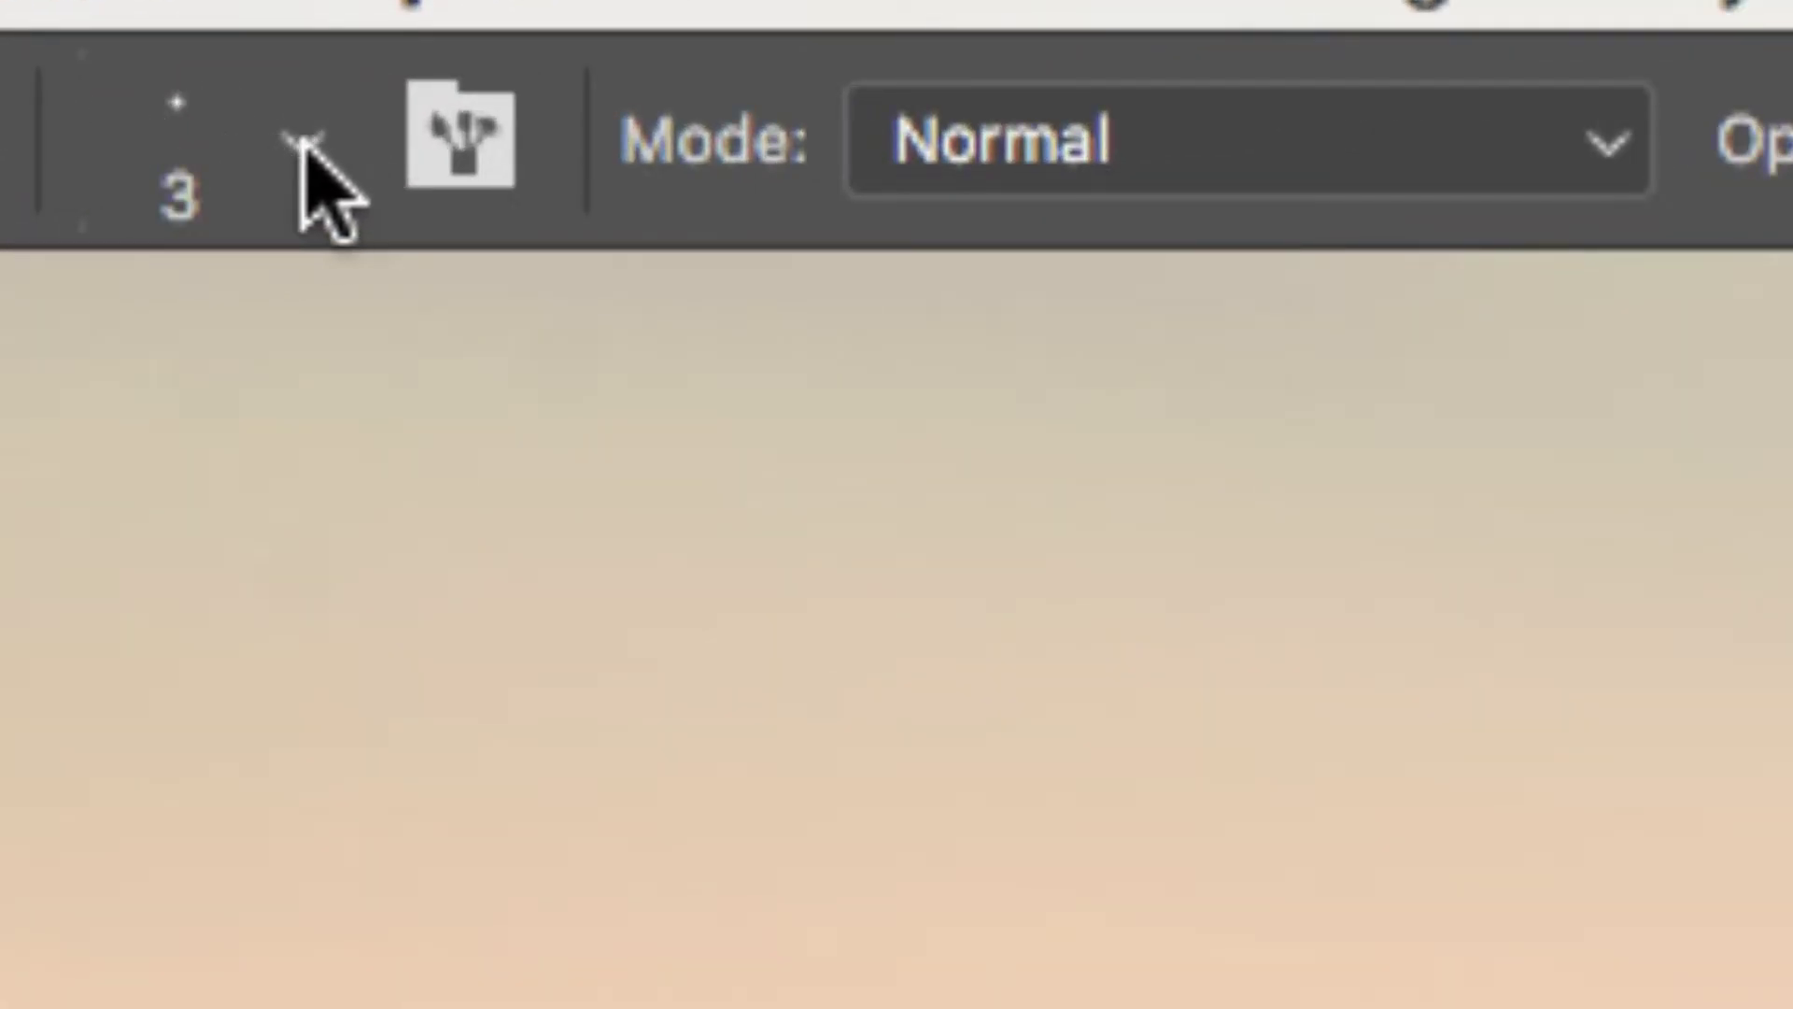
Step: Set the brush size to 76 px in the Brush Preset picker
left_click(308, 142)
left_click_drag(477, 495, 677, 523)
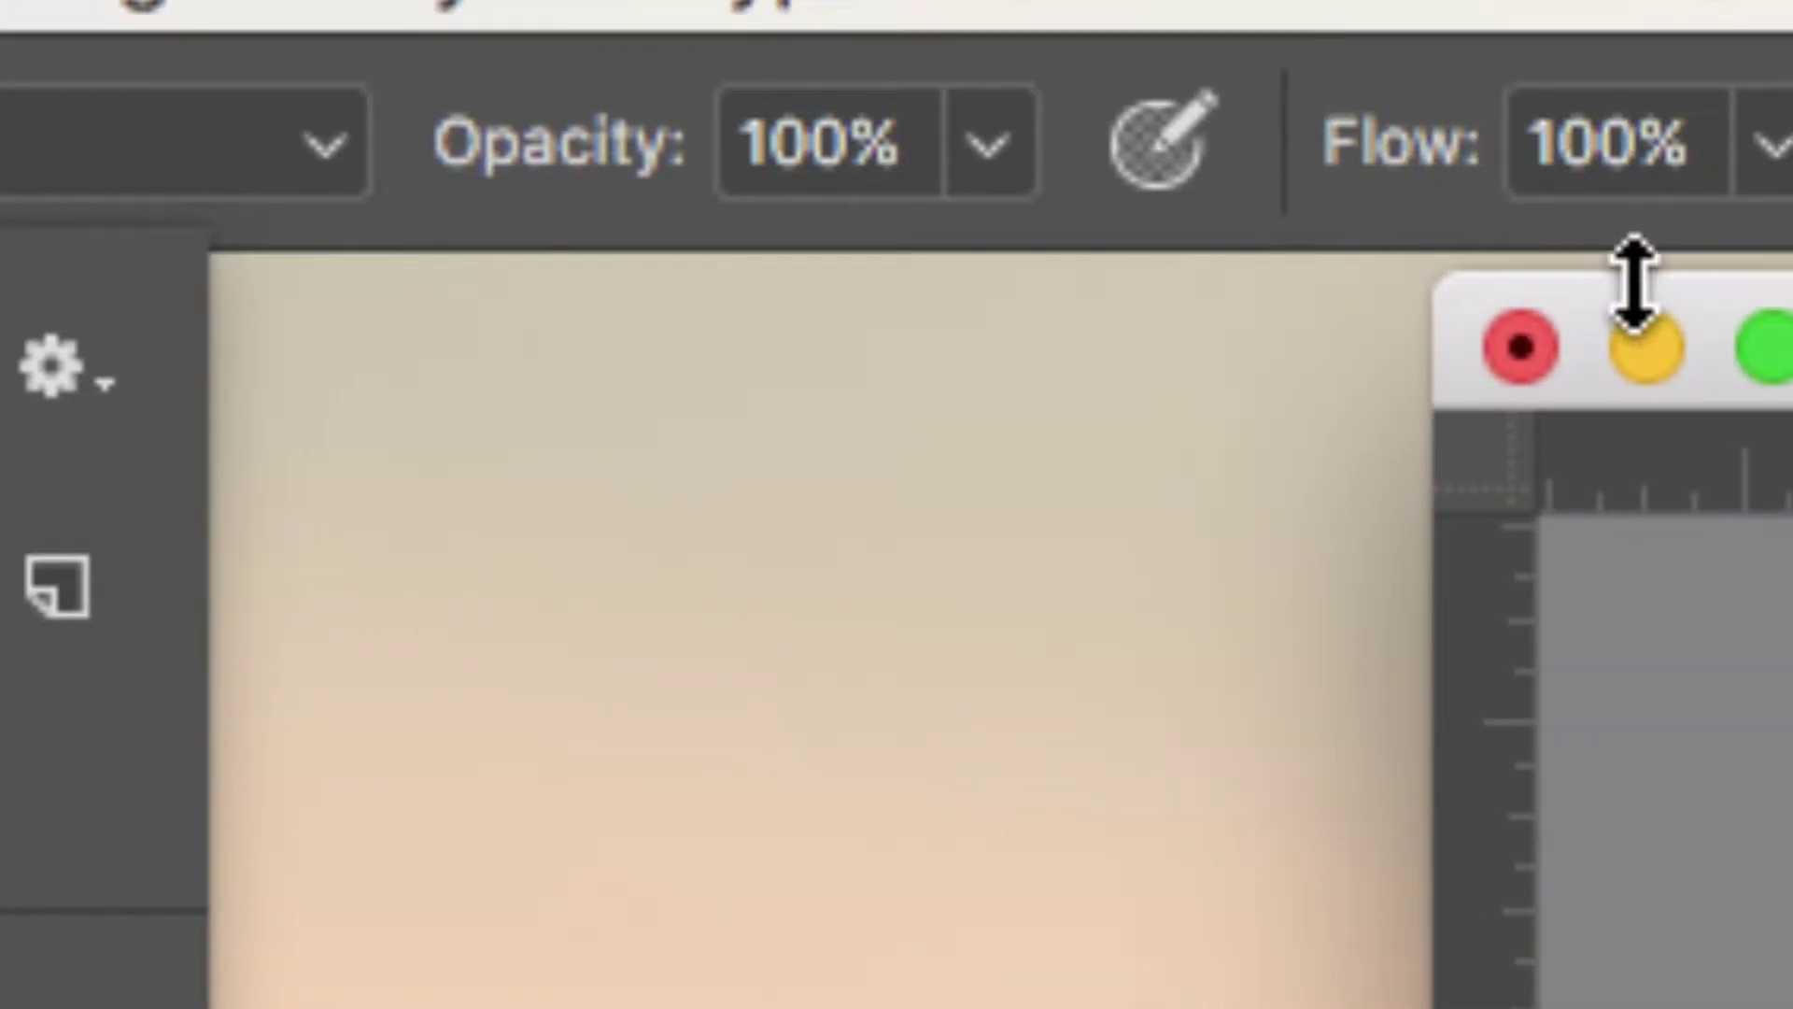
left_click(1585, 291)
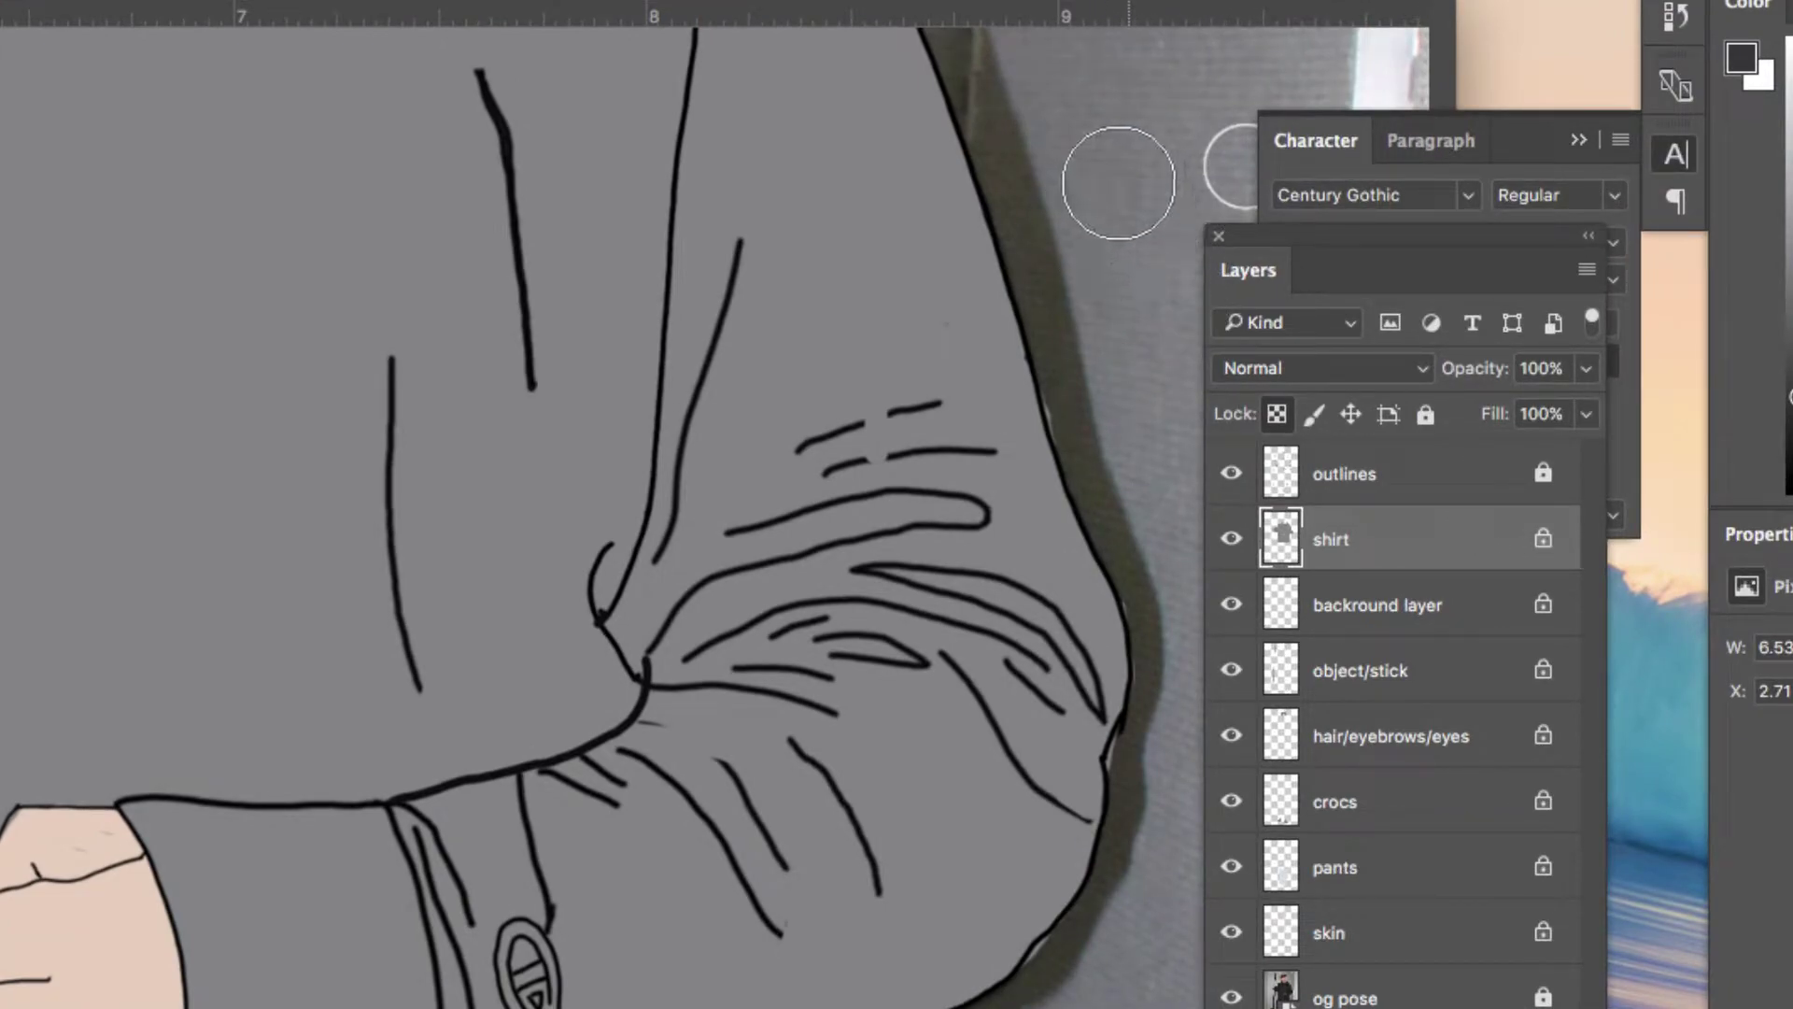
mouse_move(991, 239)
left_mouse_down()
mouse_move(791, 341)
mouse_move(259, 450)
mouse_move(693, 520)
mouse_move(732, 710)
mouse_move(1045, 990)
left_mouse_up()
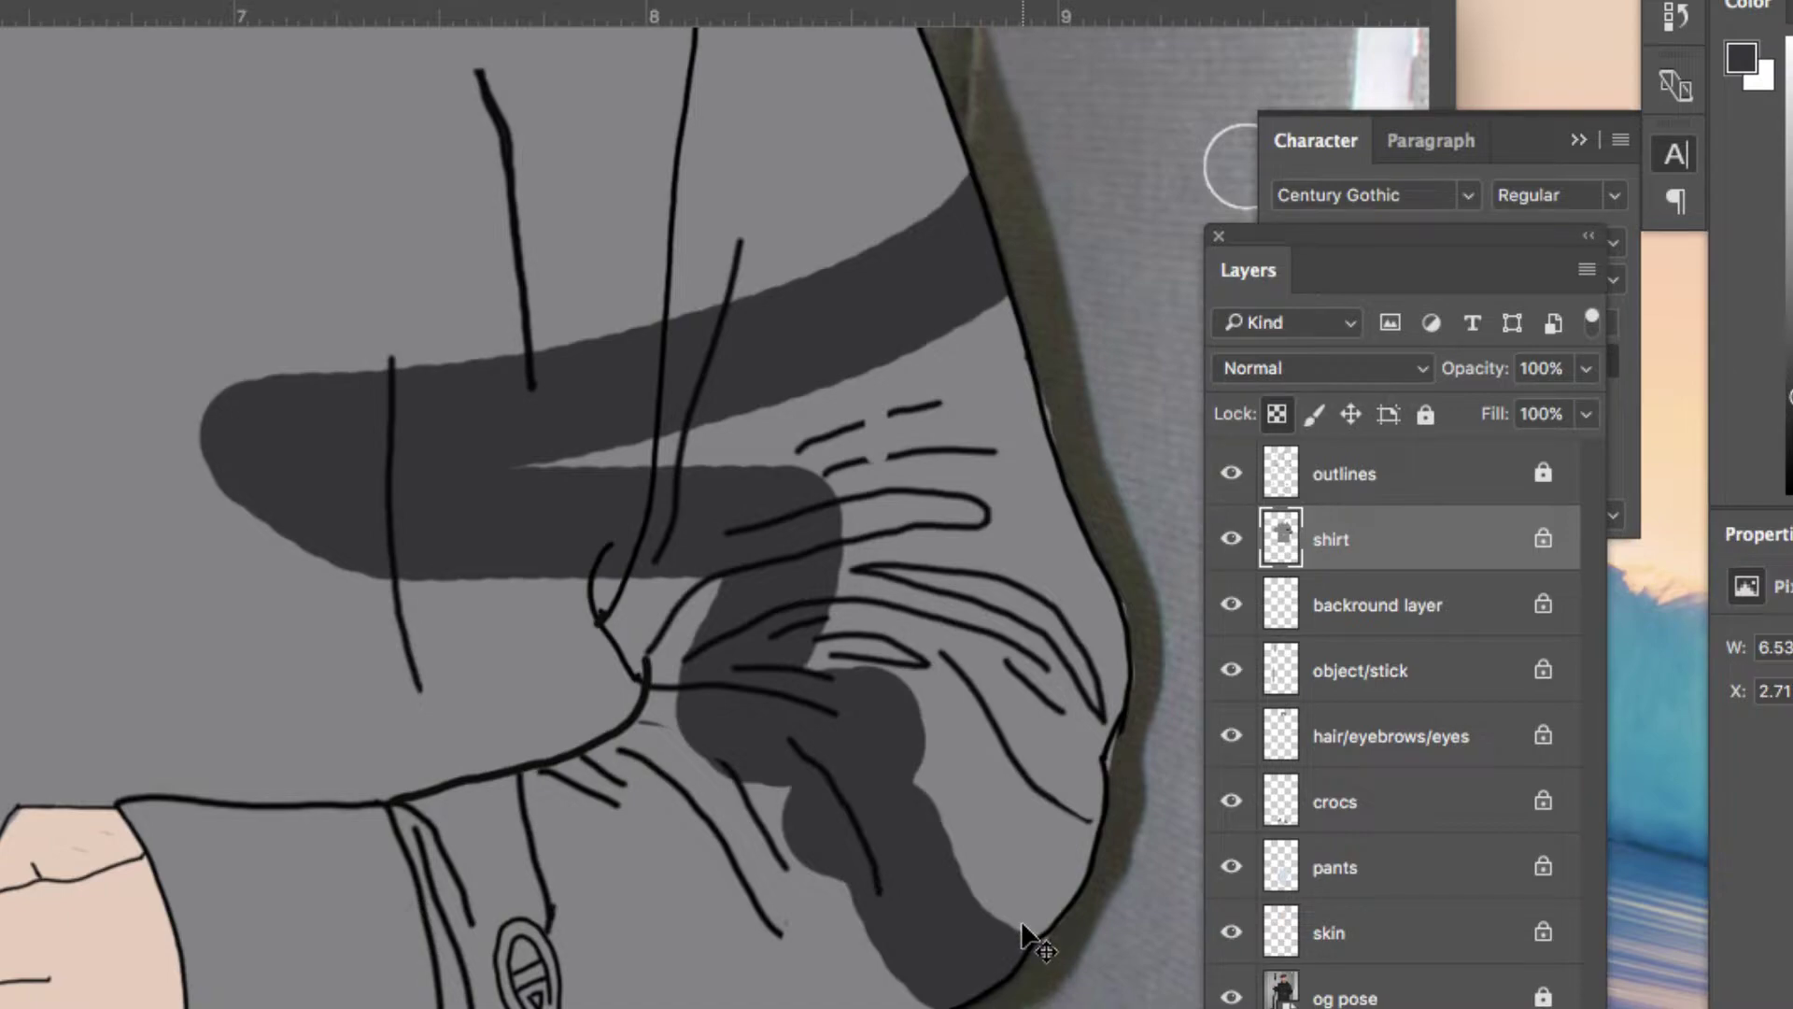
key("ctrl+z")
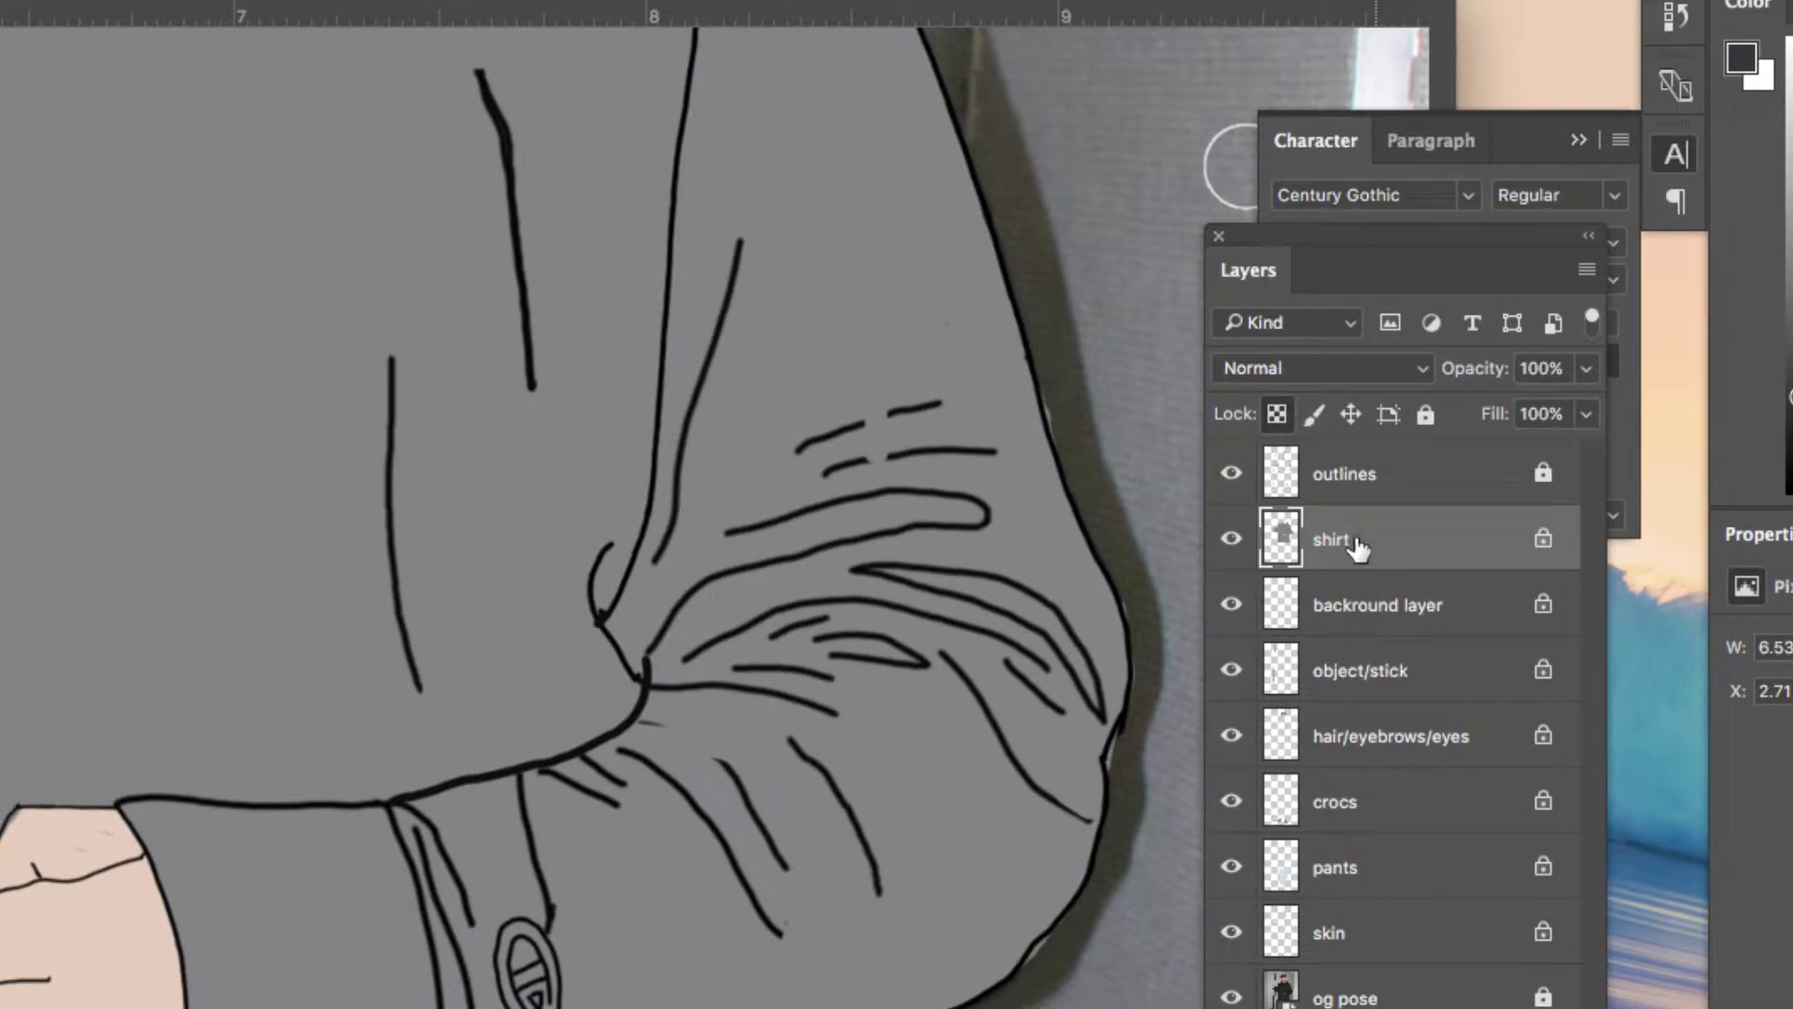
scroll(1084, 424, "down", 2)
mouse_move(1140, 268)
left_mouse_down()
mouse_move(1117, 228)
mouse_move(846, 145)
mouse_move(828, 120)
mouse_move(884, 299)
mouse_move(909, 521)
mouse_move(780, 721)
mouse_move(373, 852)
mouse_move(193, 876)
left_mouse_up()
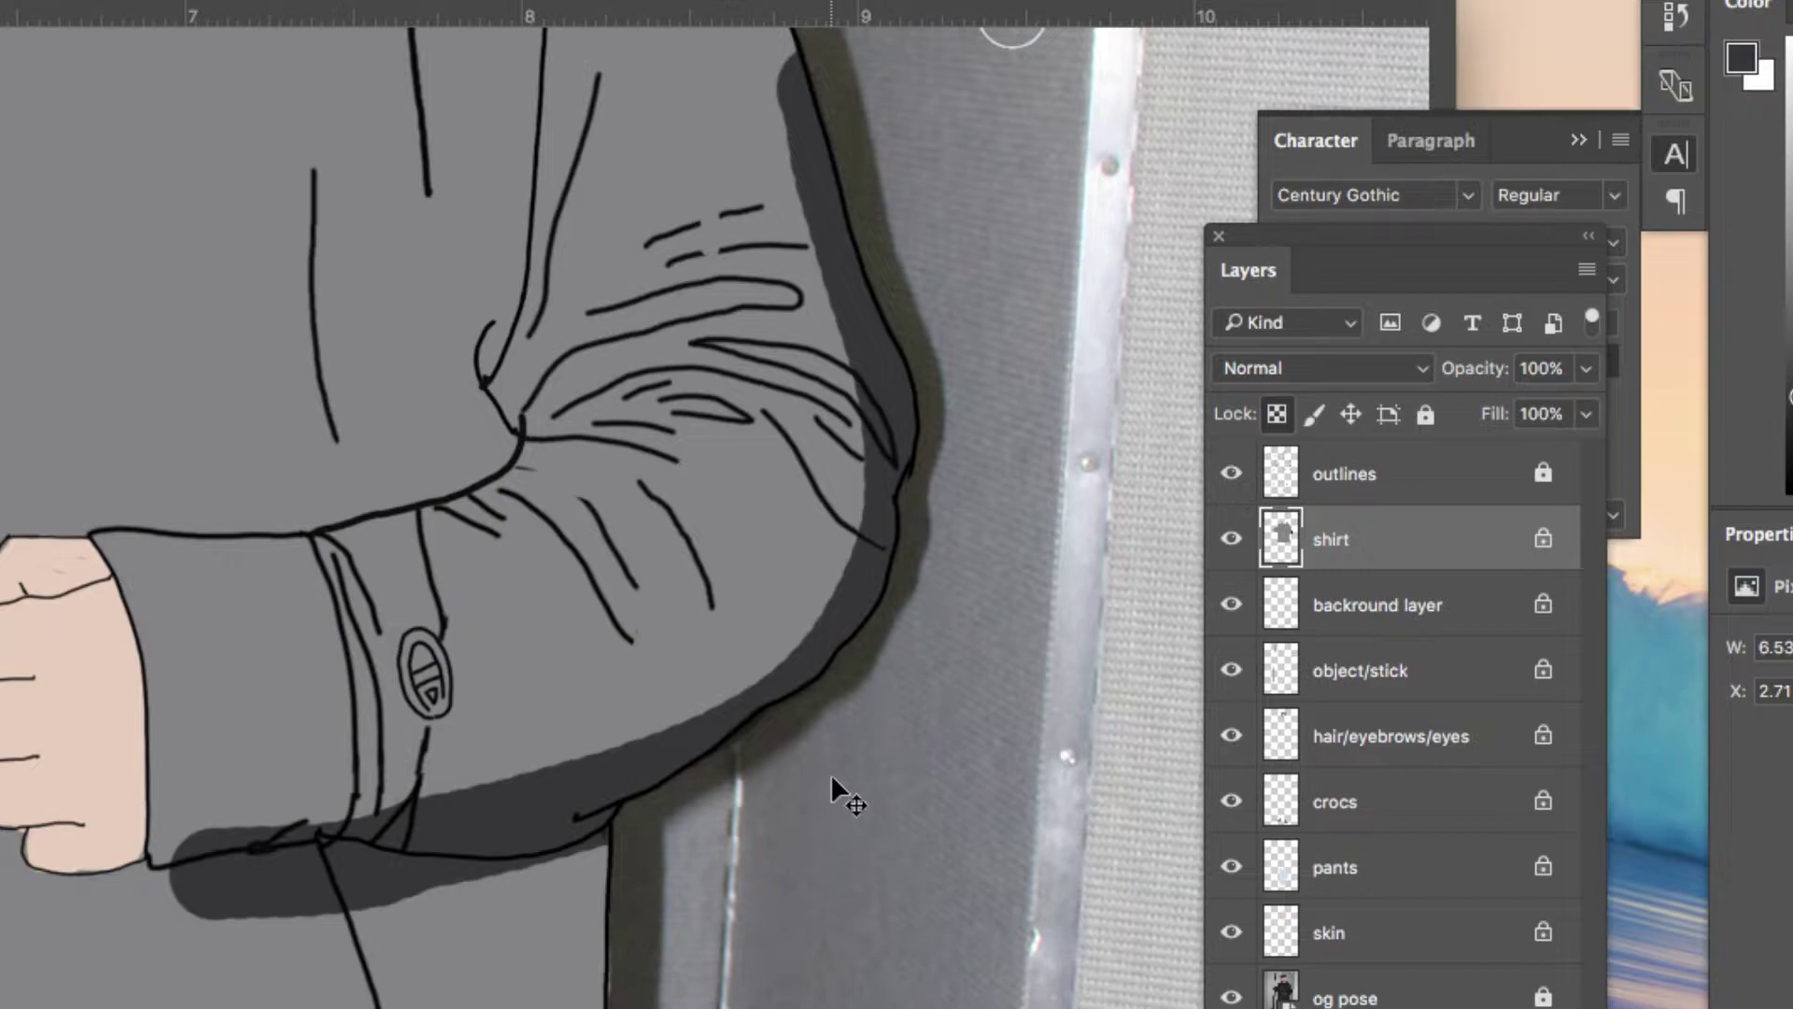
scroll(829, 775, "down", 5)
mouse_move(1050, 766)
left_mouse_down()
mouse_move(1005, 646)
mouse_move(810, 431)
mouse_move(1051, 76)
mouse_move(1114, 224)
left_mouse_up()
left_click_drag(1037, 94, 1035, 258)
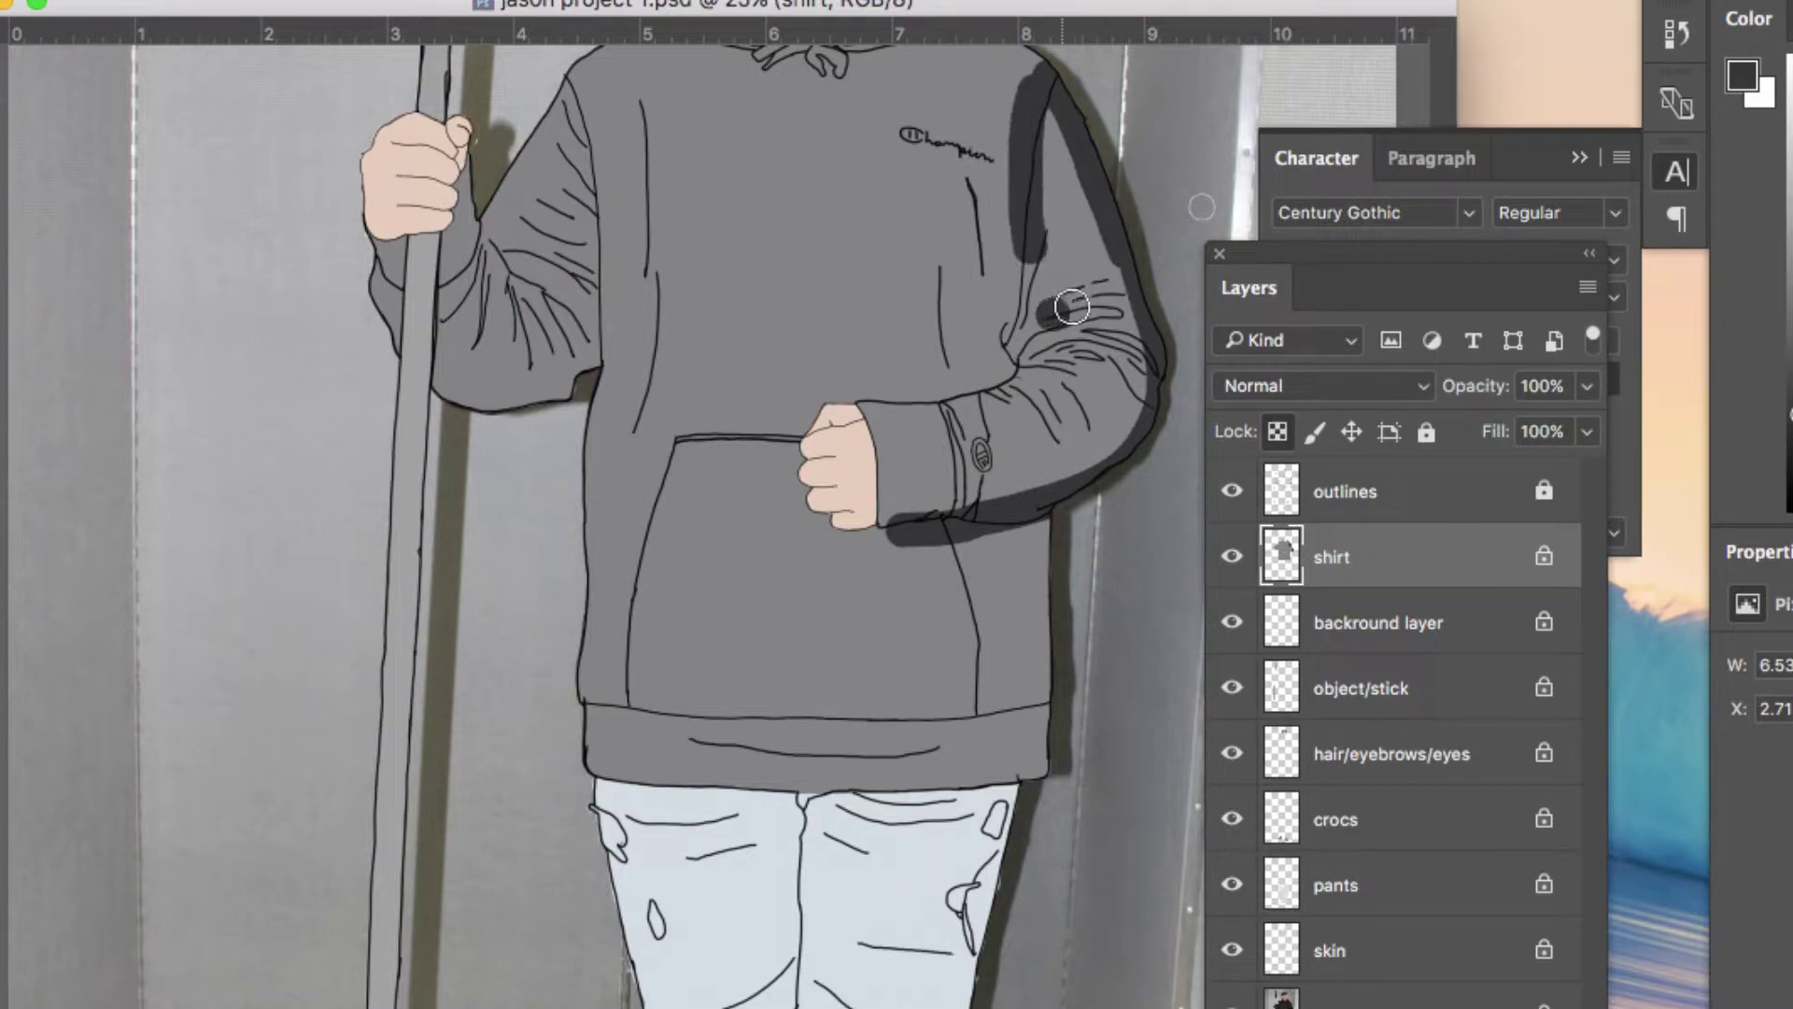
left_click_drag(1075, 362, 1092, 439)
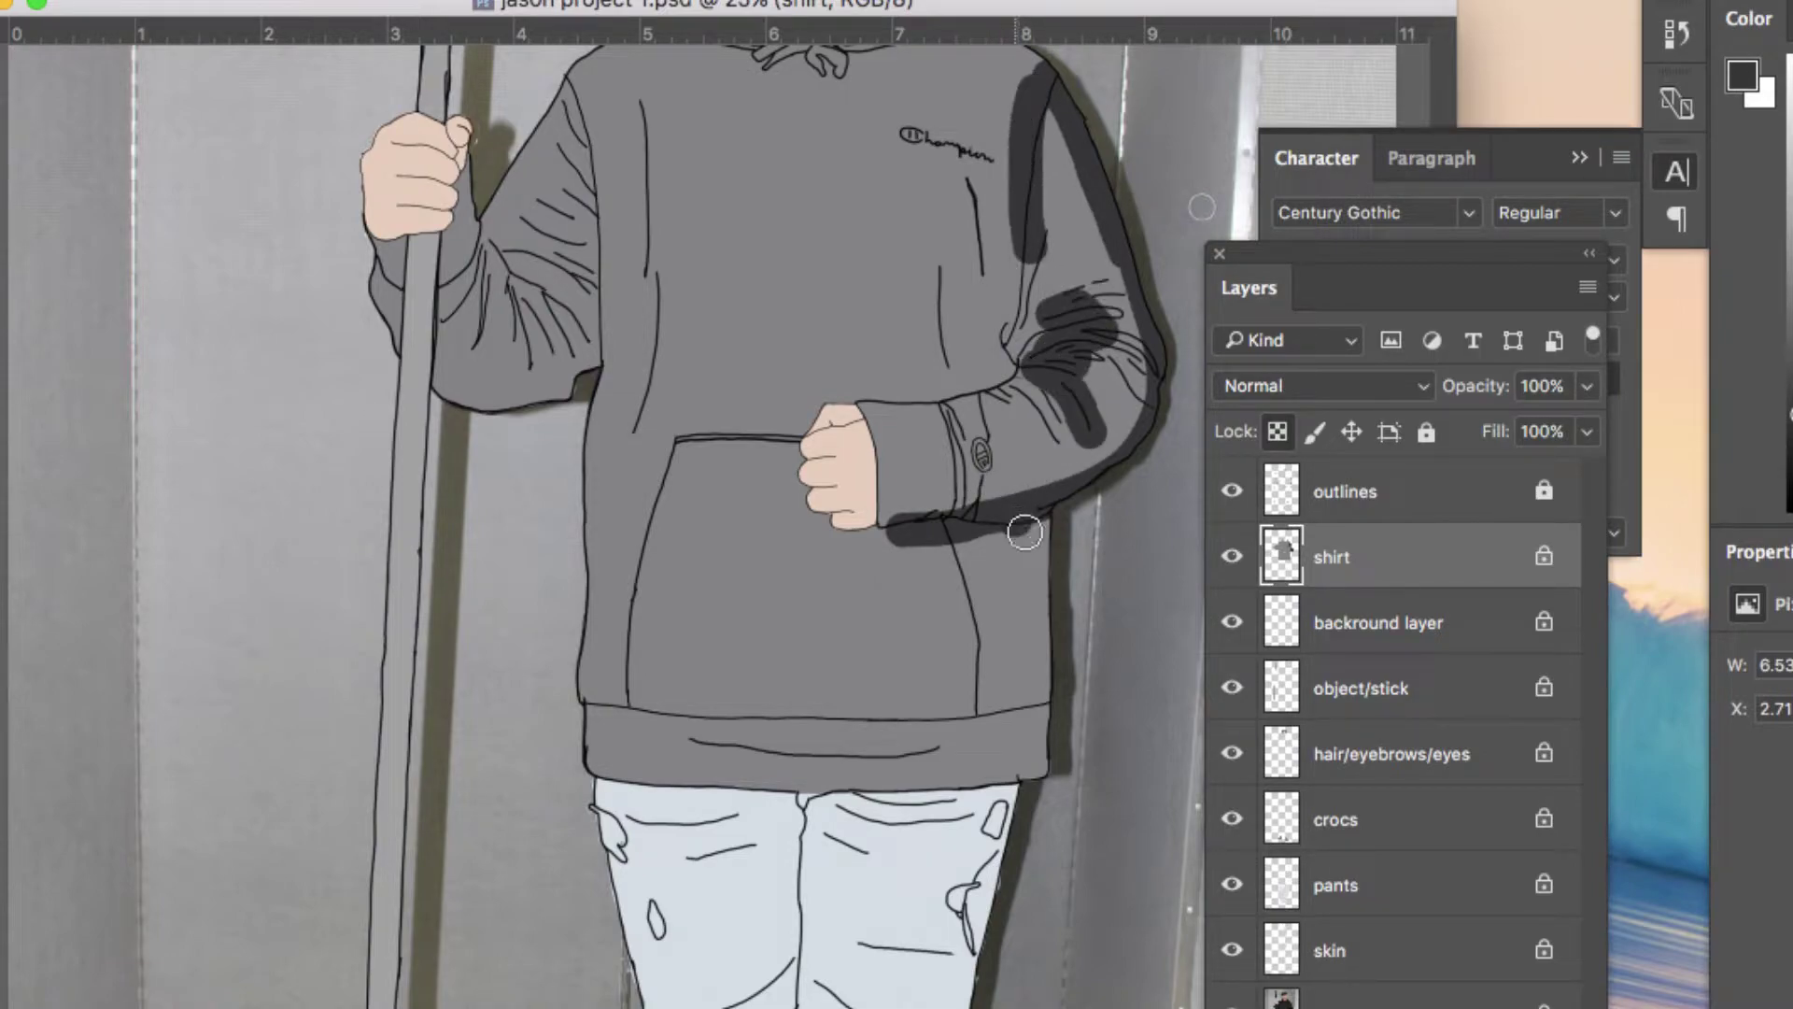
left_click_drag(1024, 532, 1042, 544)
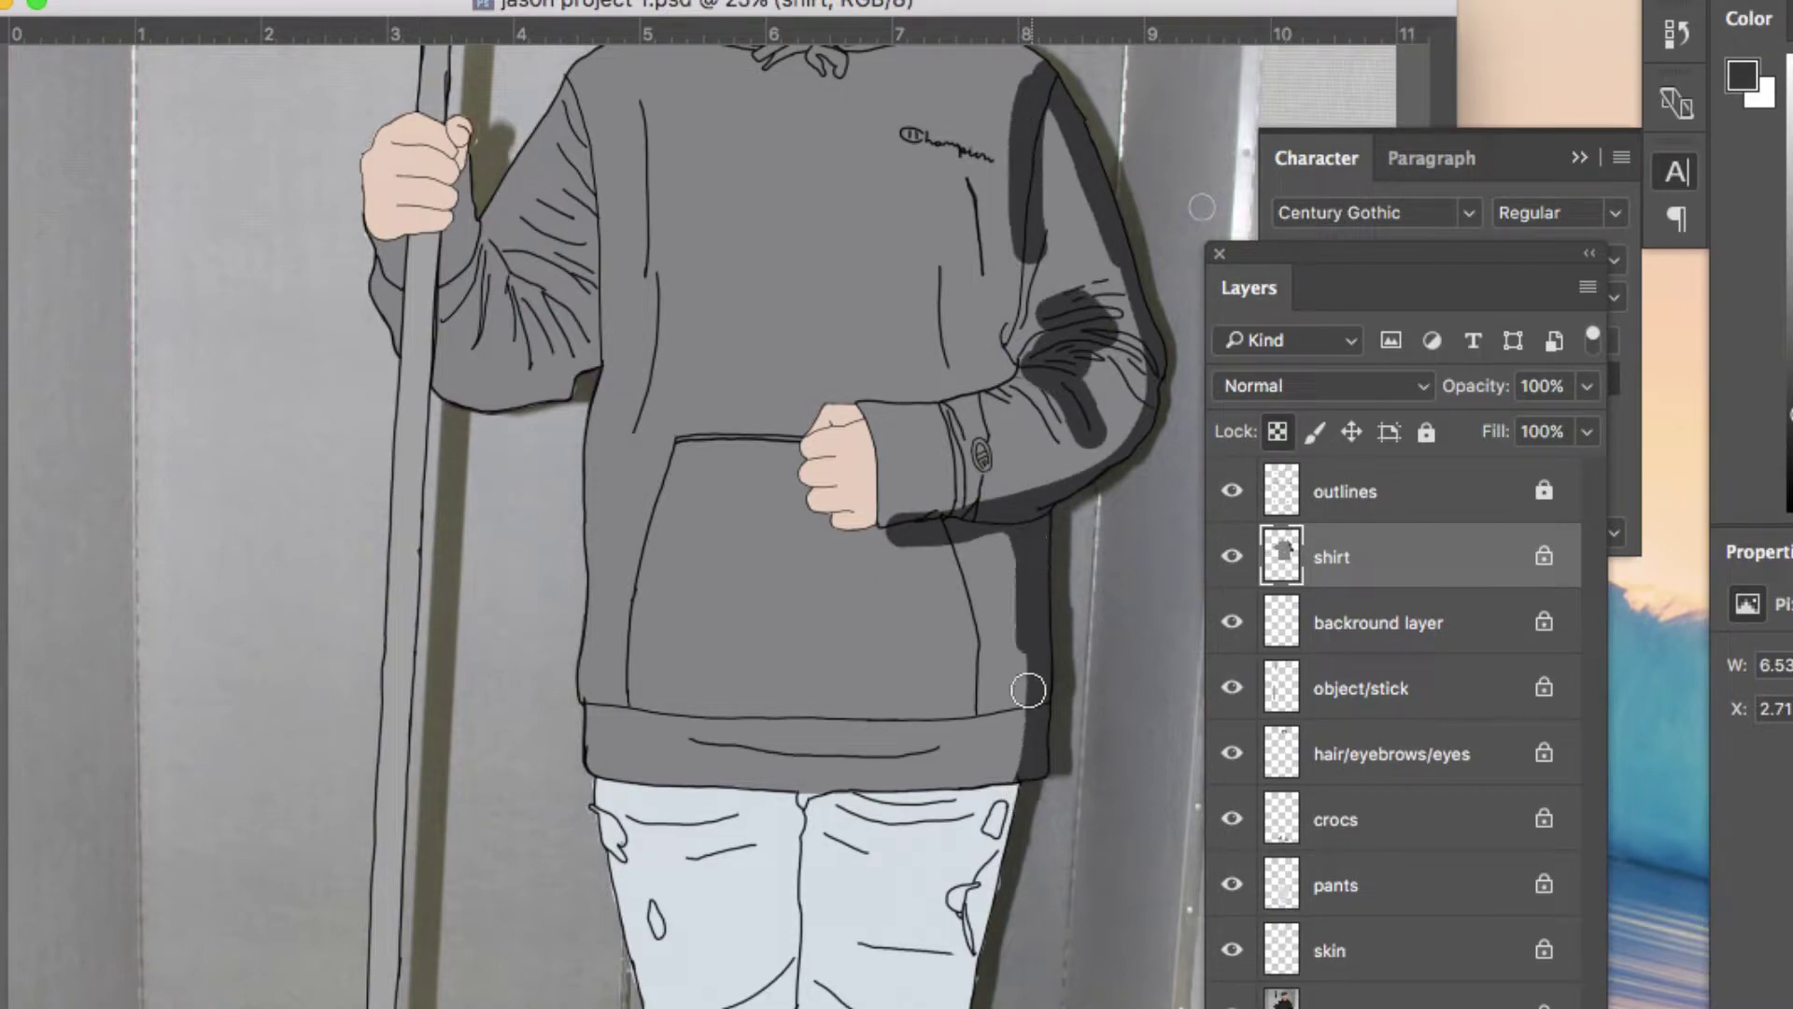
mouse_move(1028, 691)
left_mouse_down()
mouse_move(990, 783)
mouse_move(922, 821)
left_mouse_up()
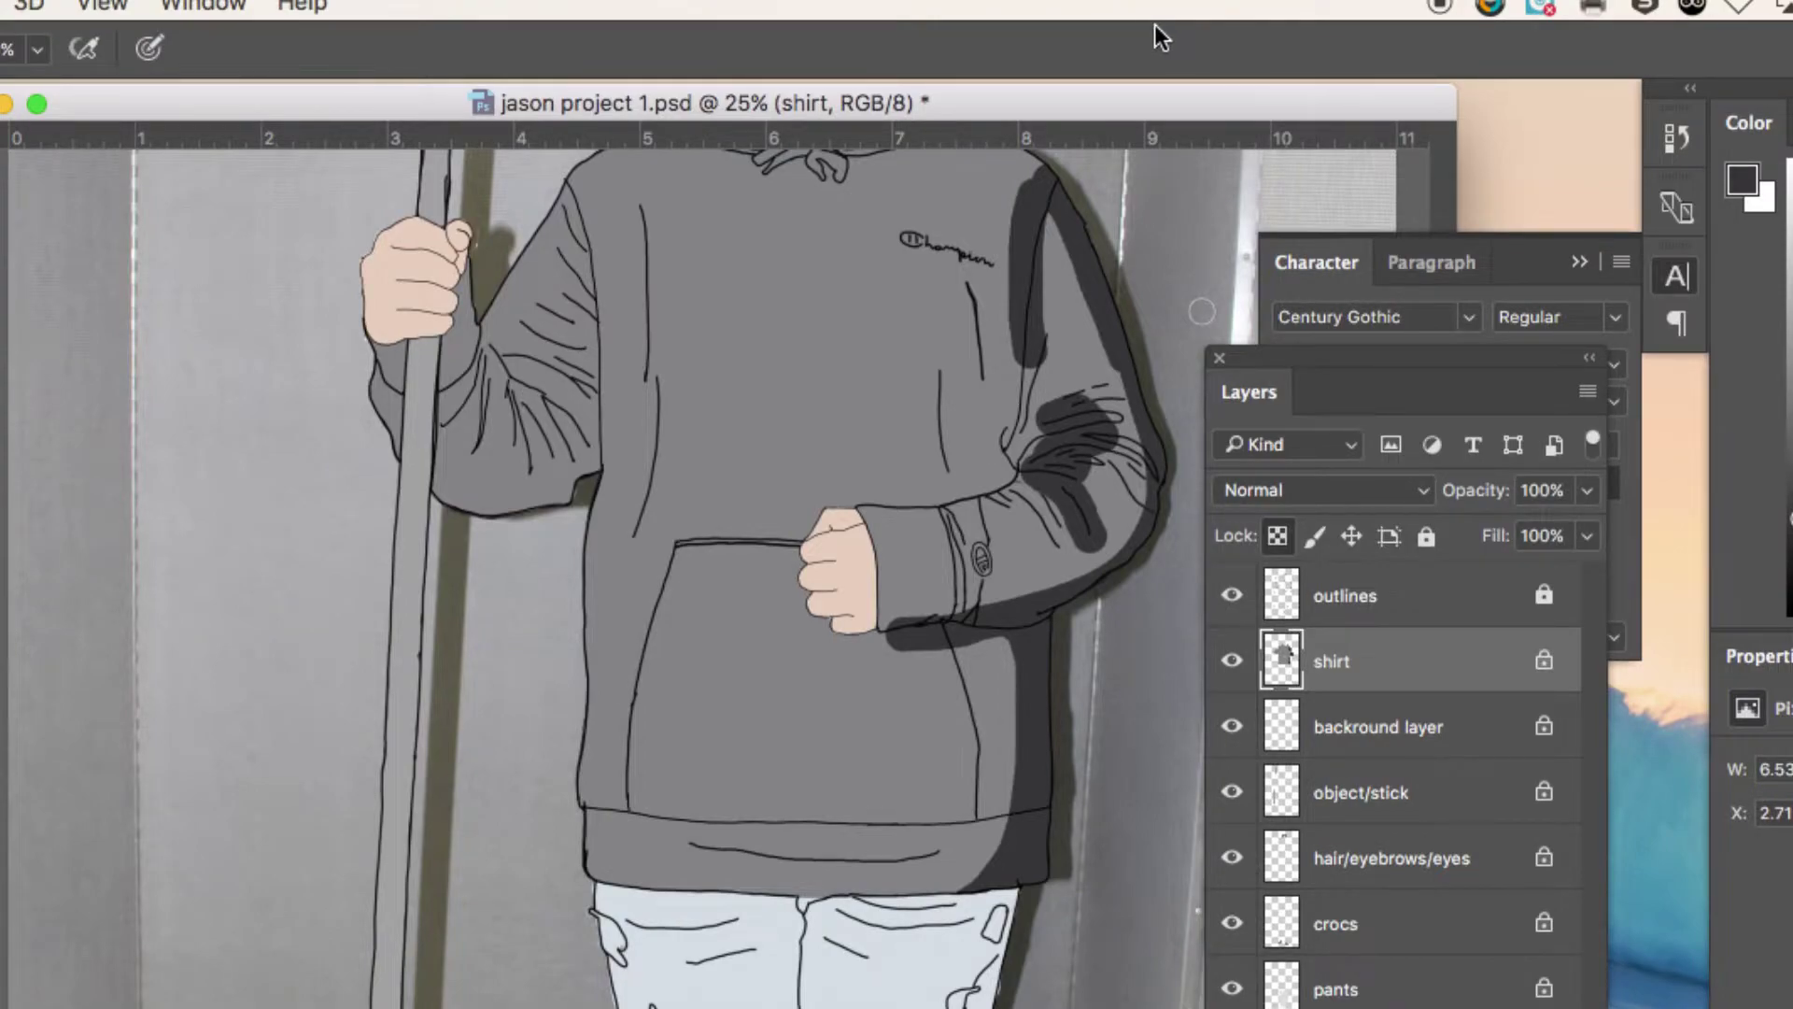
key("super+z")
key("super+z")
key("super+z")
key("super+z")
key("super+z")
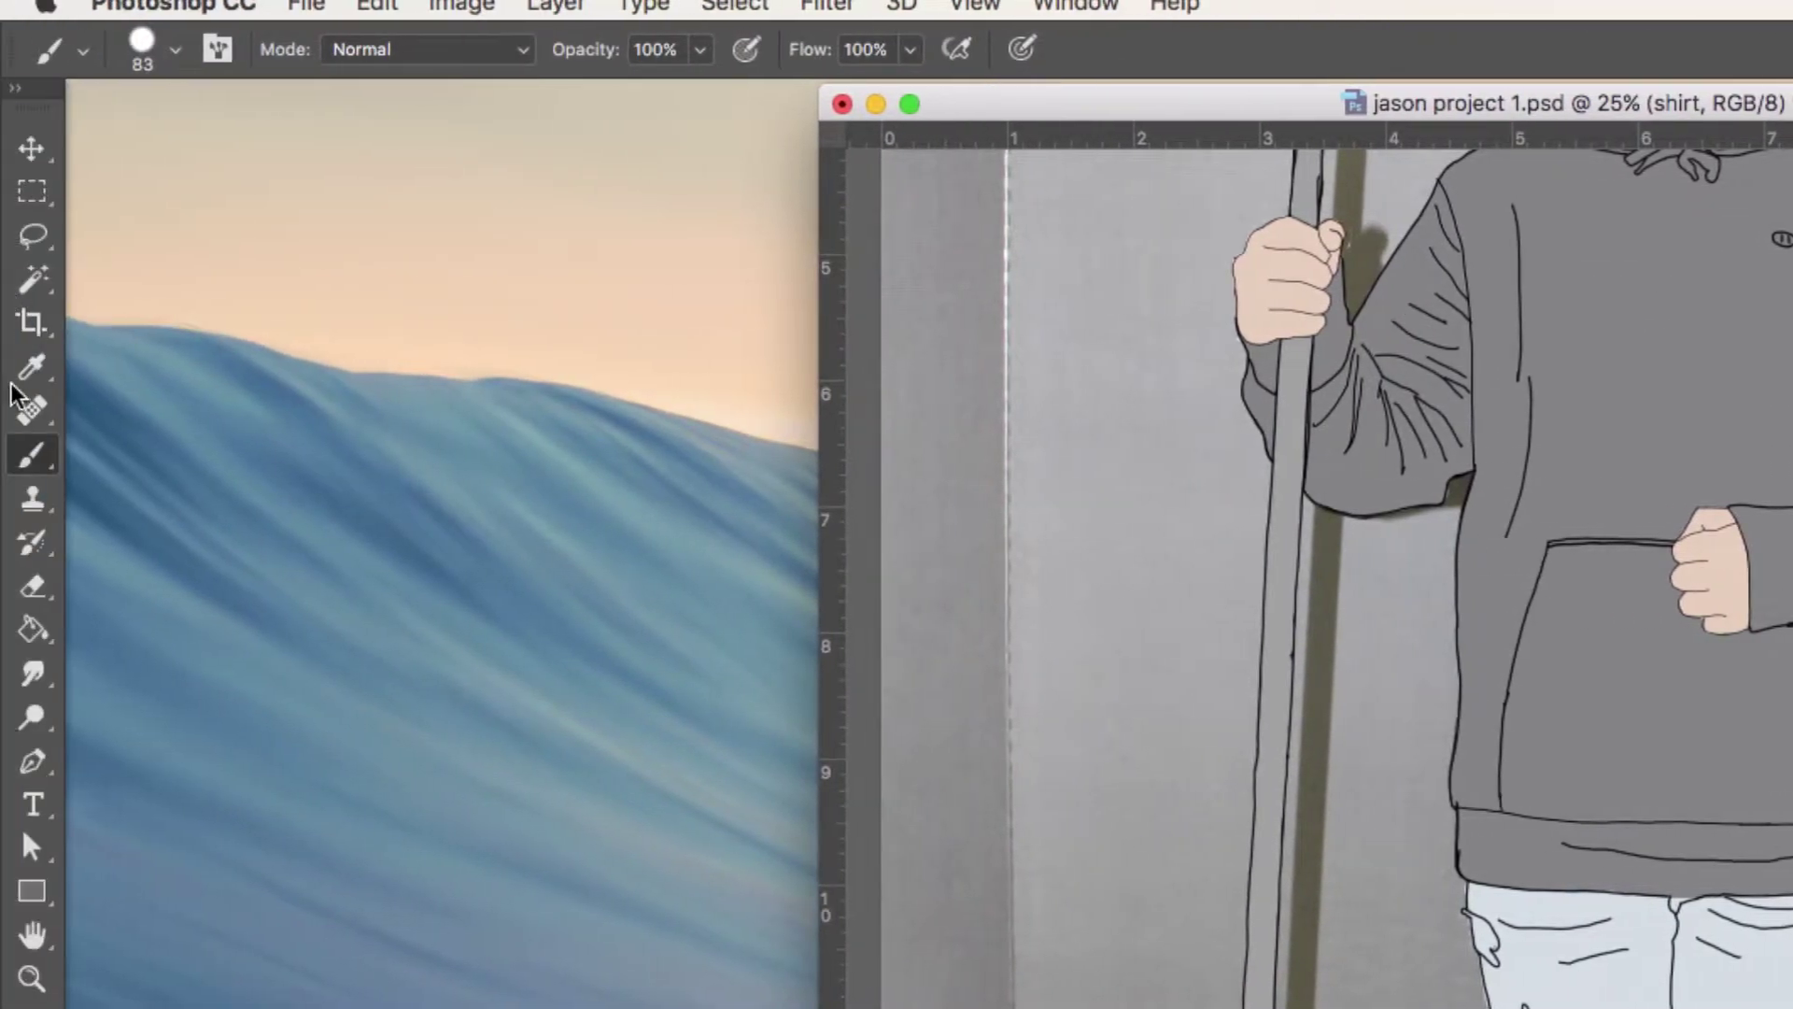
Step: Set the Brush Tool's hardness to 0% for a soft-edged 83 px tip
left_click_drag(30, 458, 132, 452)
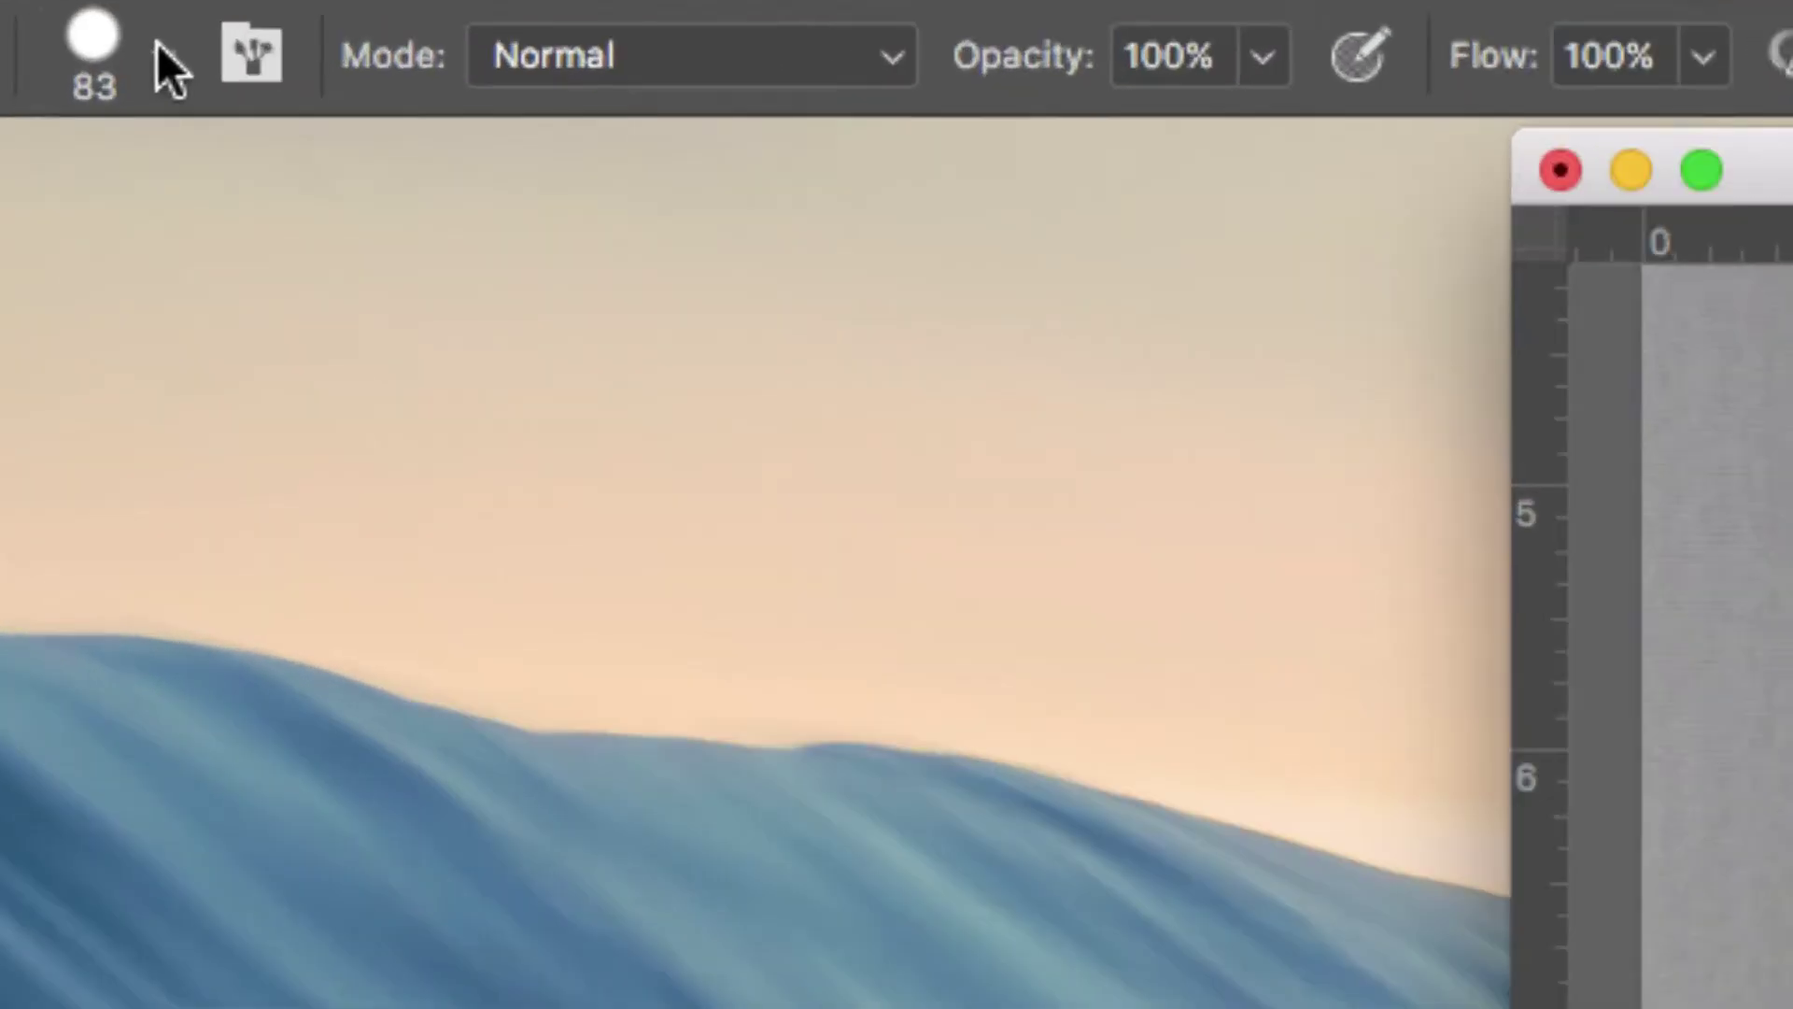
left_click(174, 50)
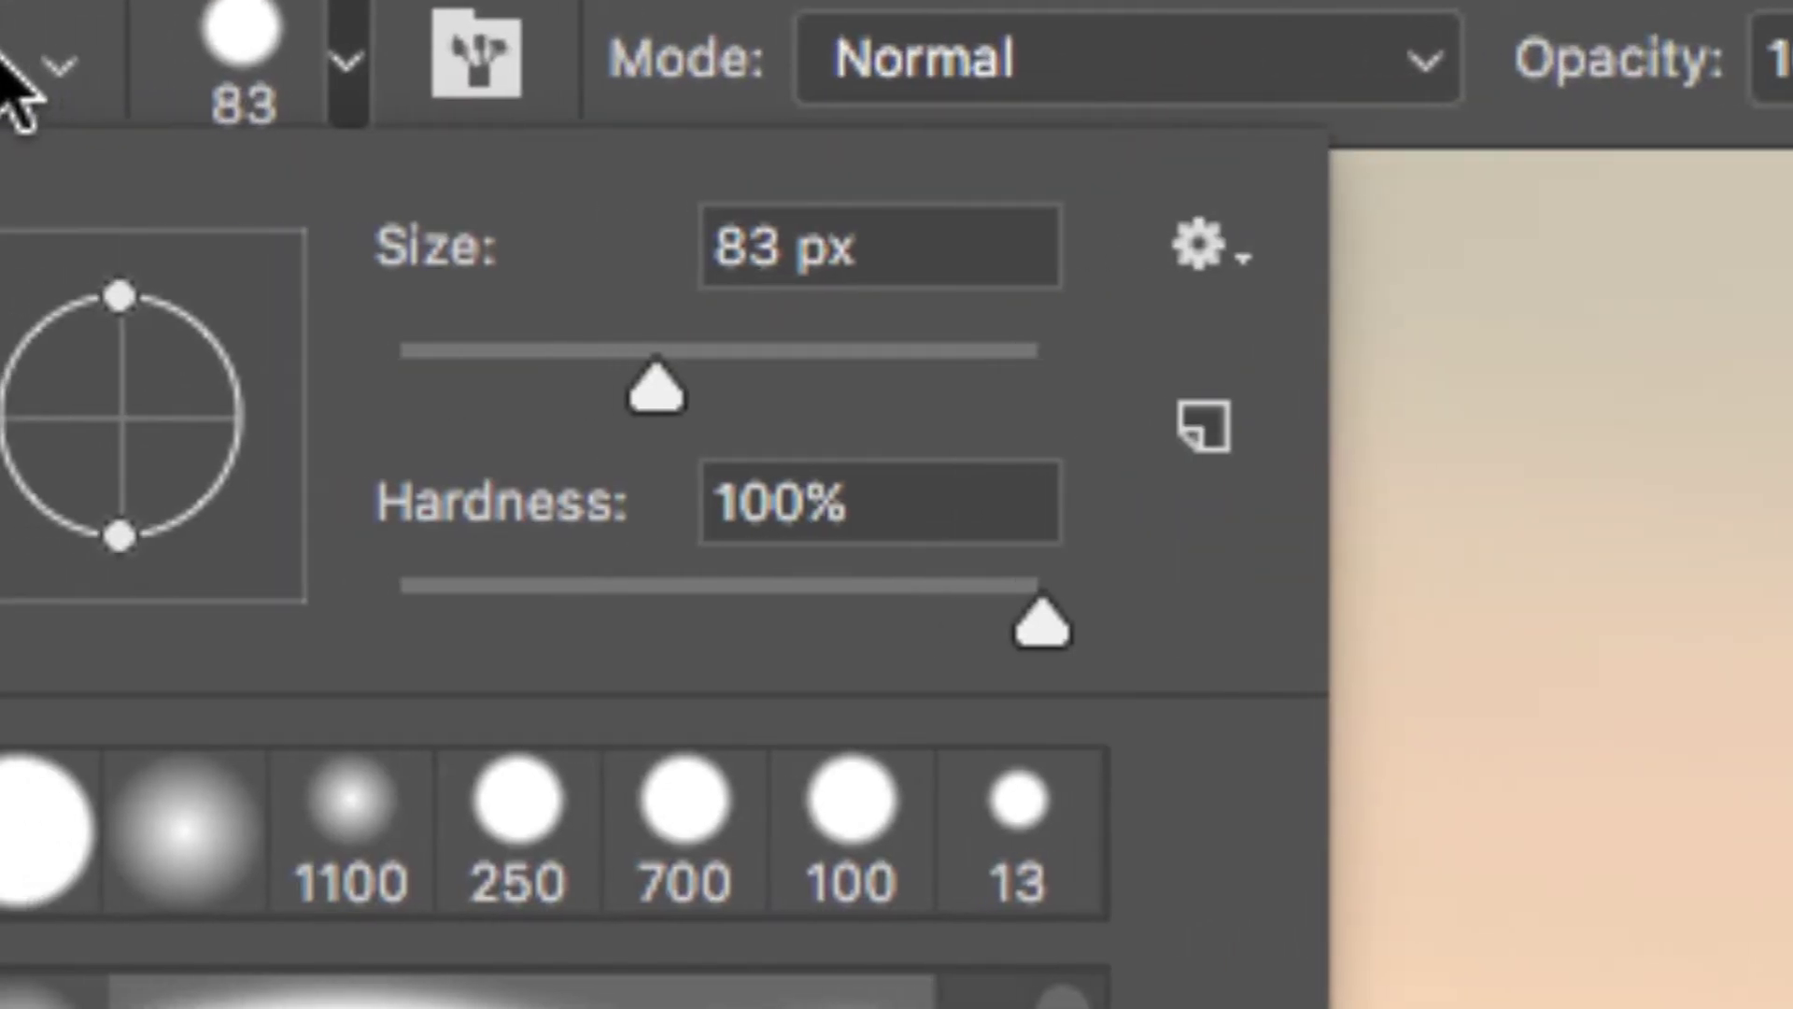
left_click_drag(1141, 613, 394, 616)
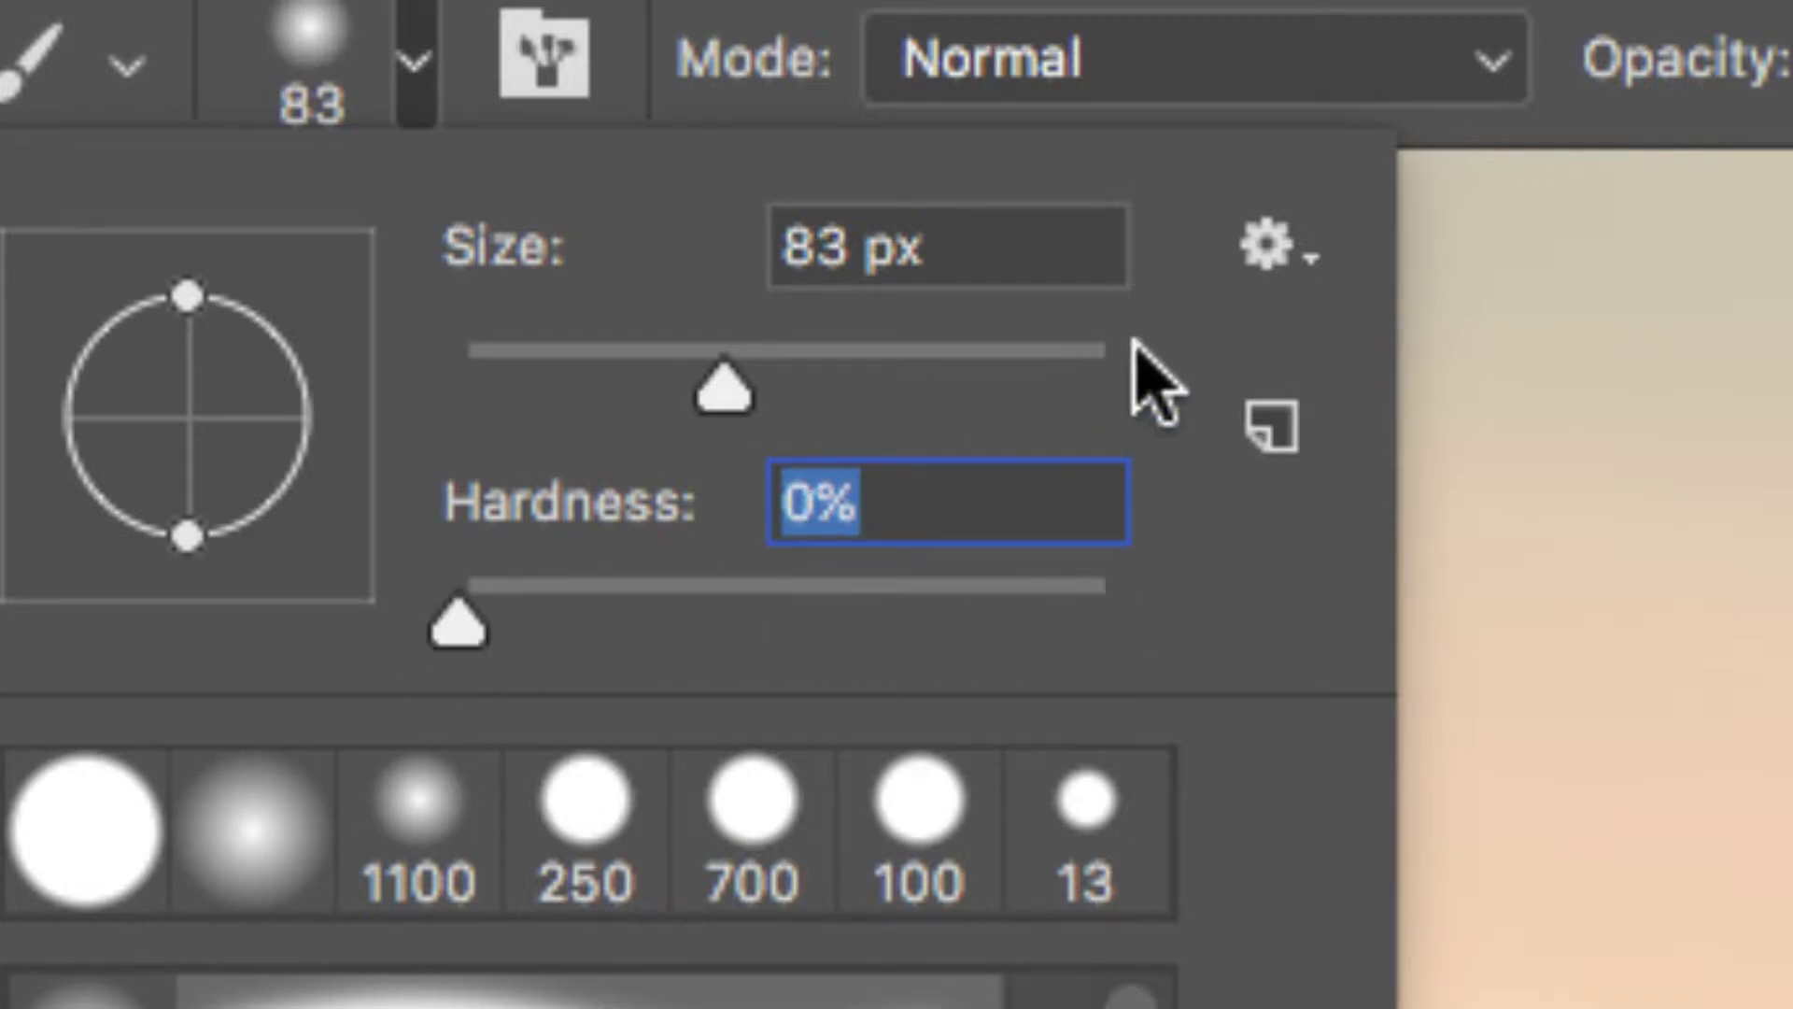
key("Return")
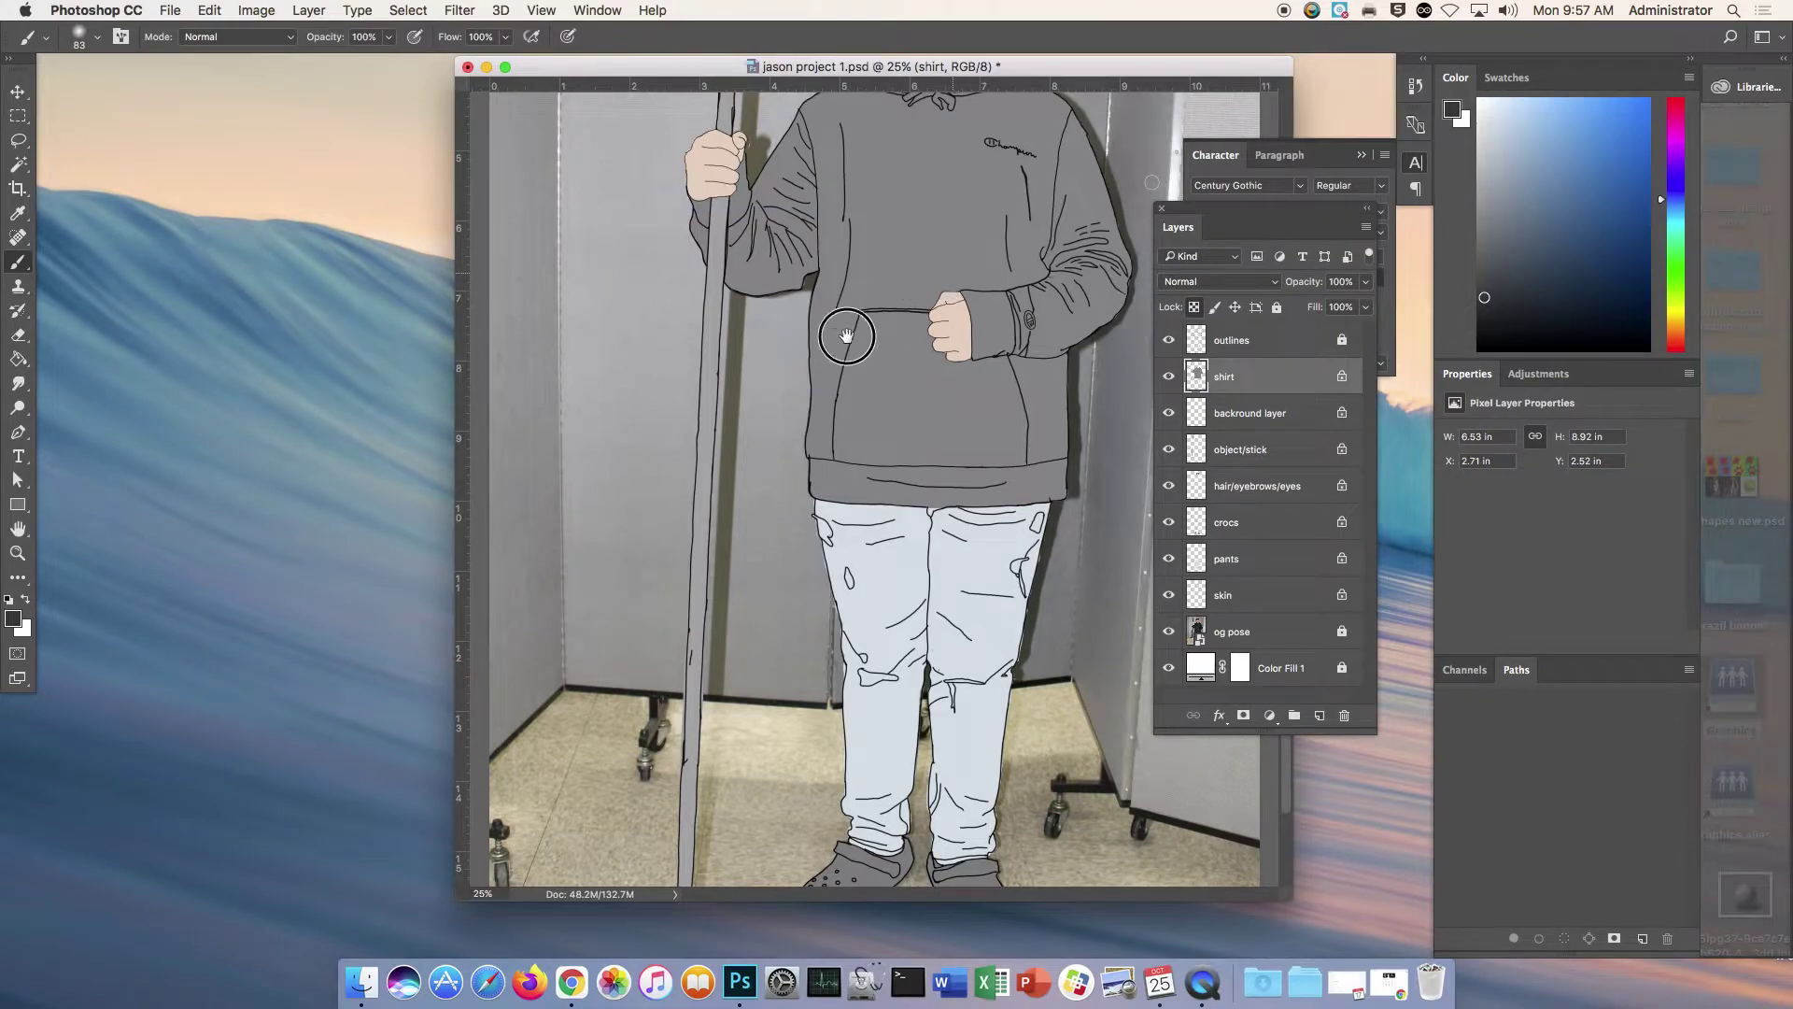
Step: Zoom onto the hoodie, try a dark stroke down its right edge, then undo it
left_click_drag(846, 335, 929, 373)
left_click_drag(1033, 328, 1018, 210)
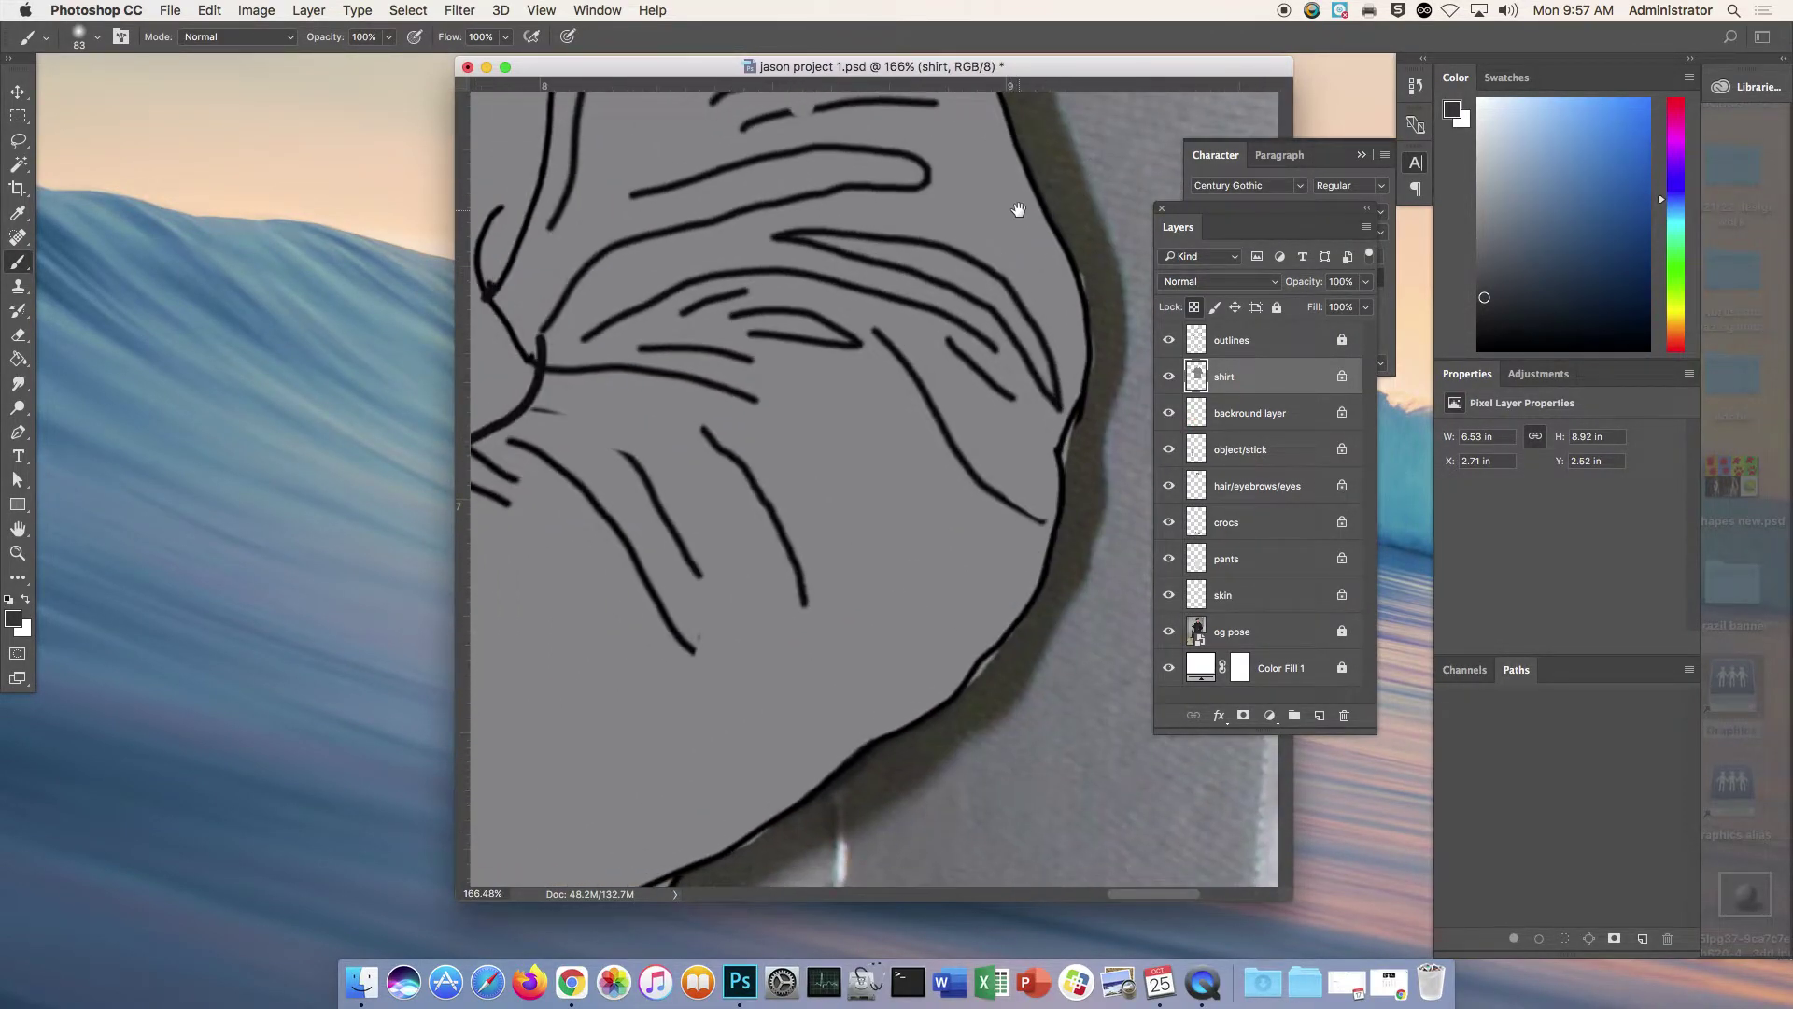
key("super+minus")
key("super+minus")
mouse_move(873, 164)
left_mouse_down()
mouse_move(949, 394)
mouse_move(957, 484)
mouse_move(908, 588)
mouse_move(807, 647)
left_mouse_up()
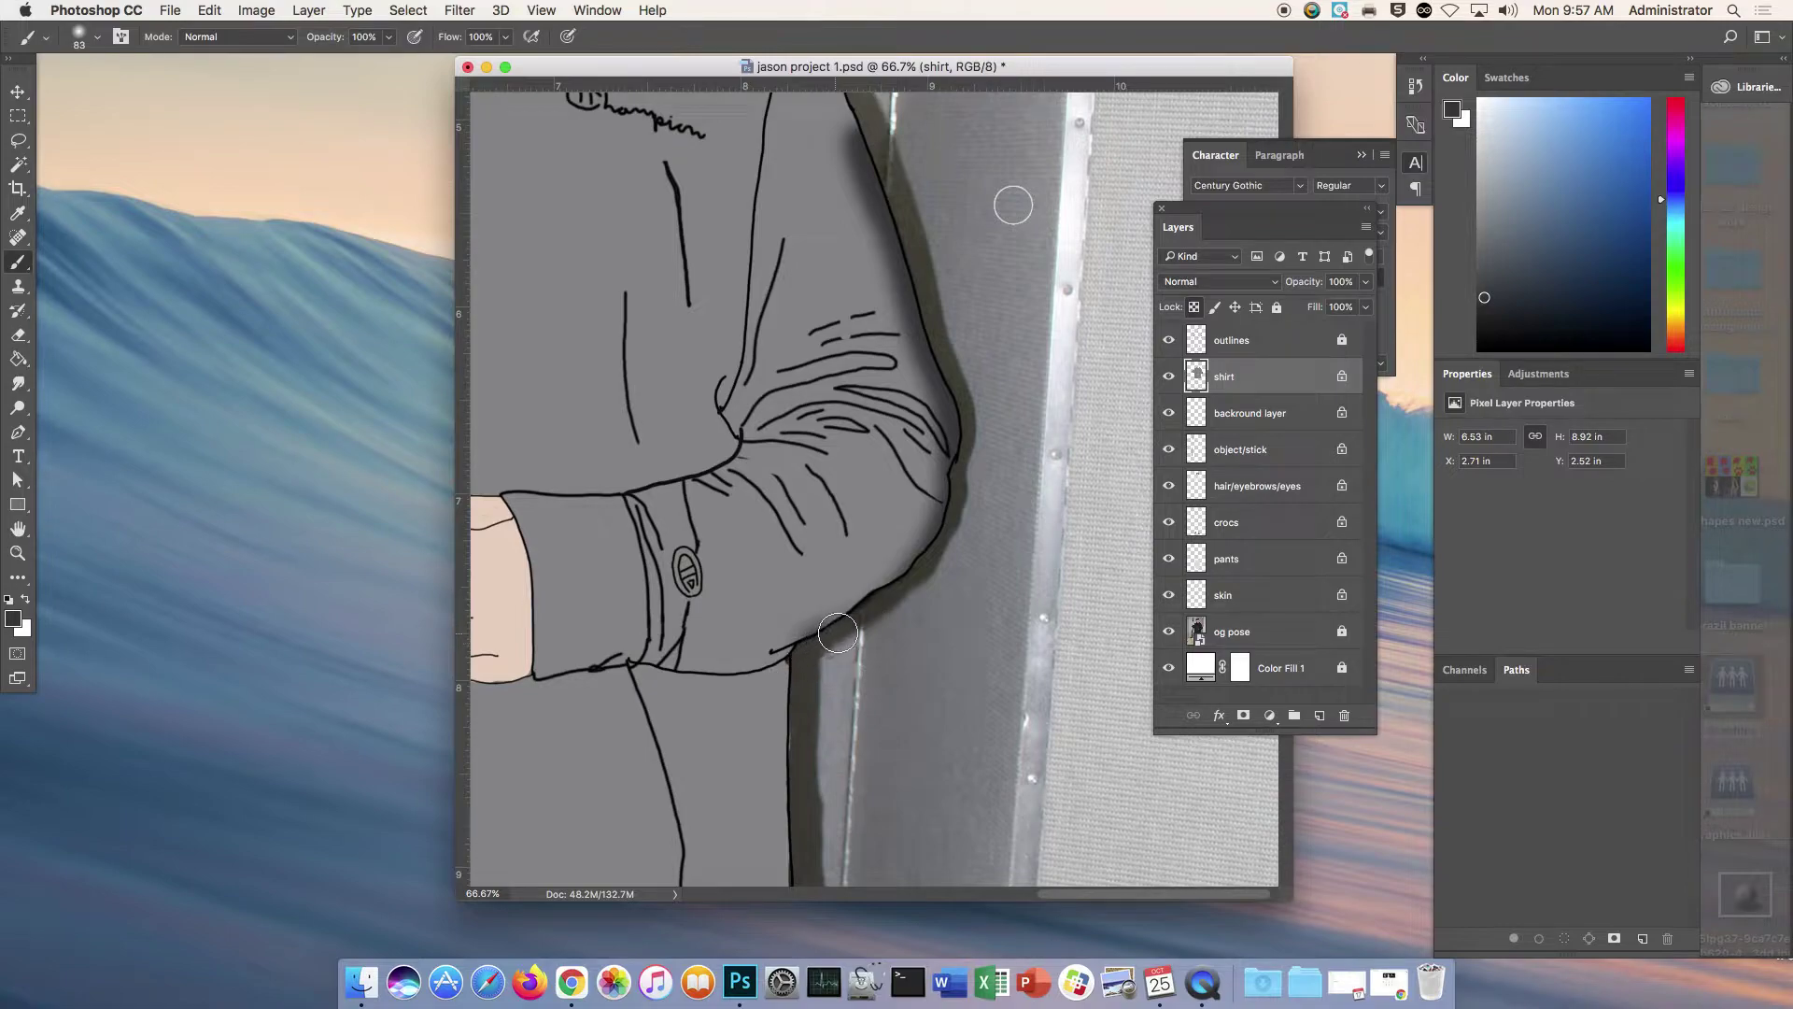
key("super+z")
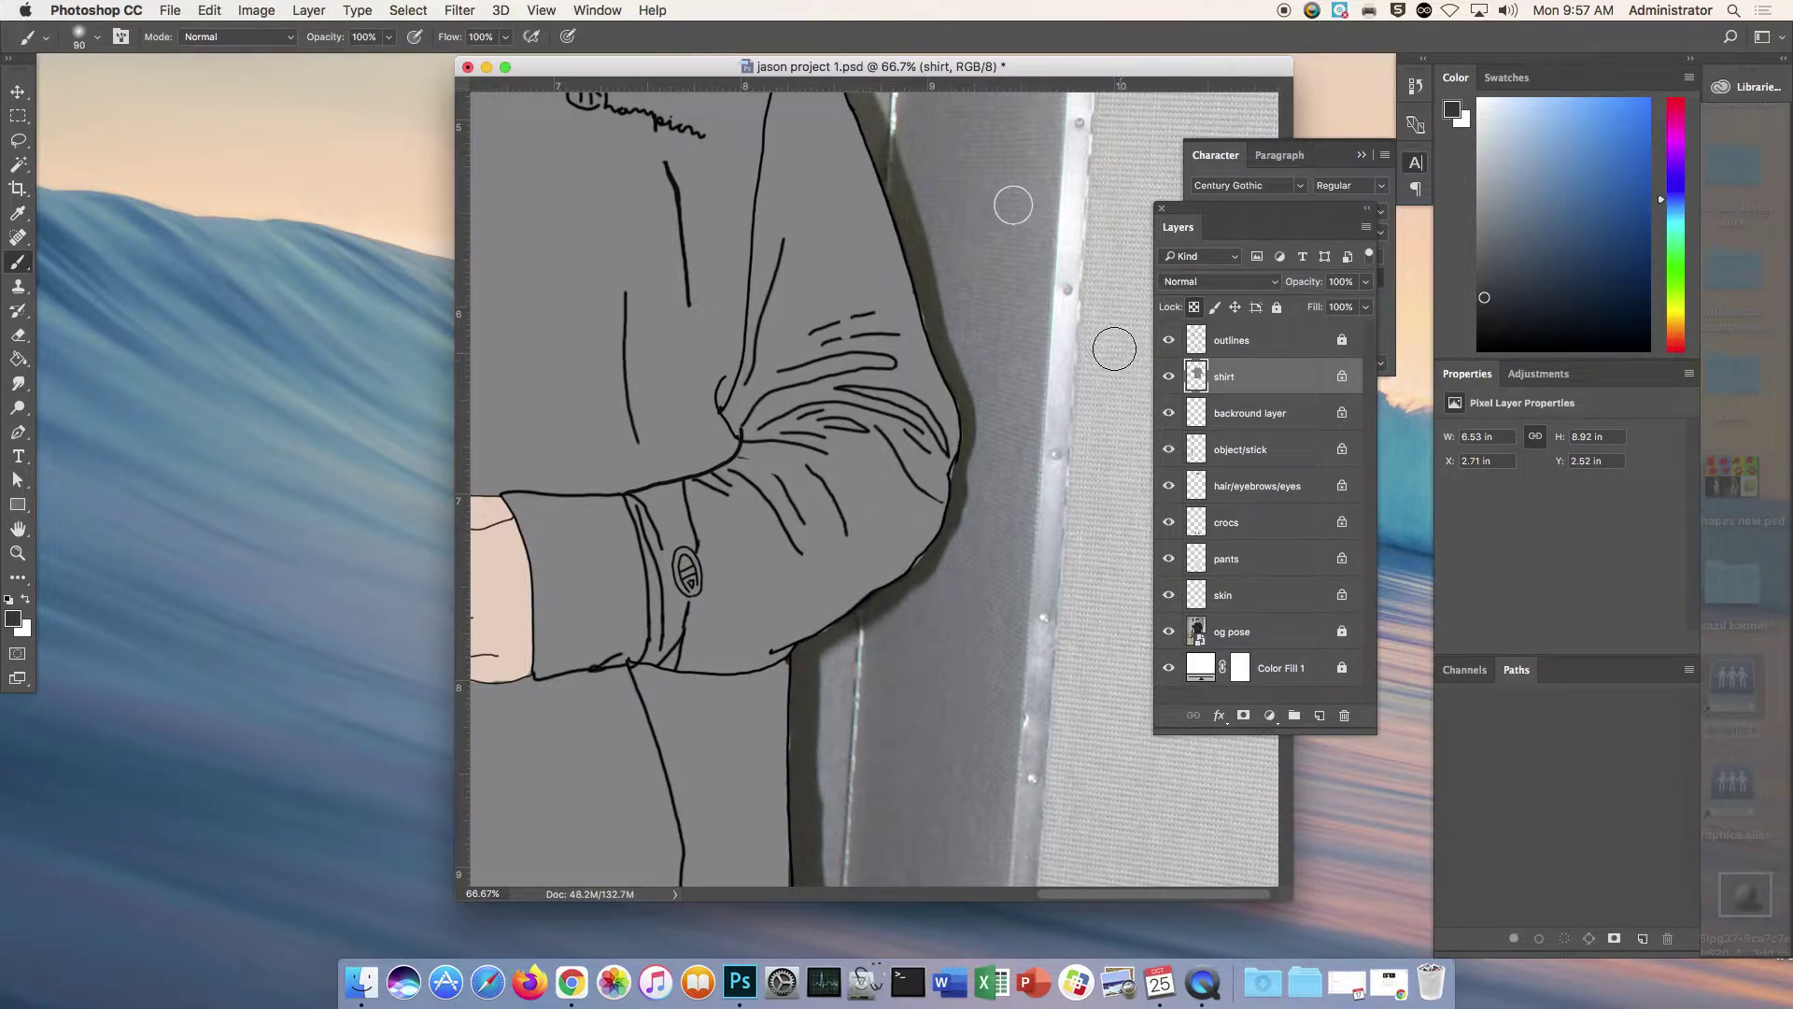
Step: Enlarge the soft brush and paint dark shading down the hoodie's right edge and both shoulders
key("bracketright")
mouse_move(924, 198)
left_mouse_down()
mouse_move(997, 340)
mouse_move(1010, 452)
mouse_move(982, 604)
mouse_move(912, 722)
mouse_move(962, 725)
left_mouse_up()
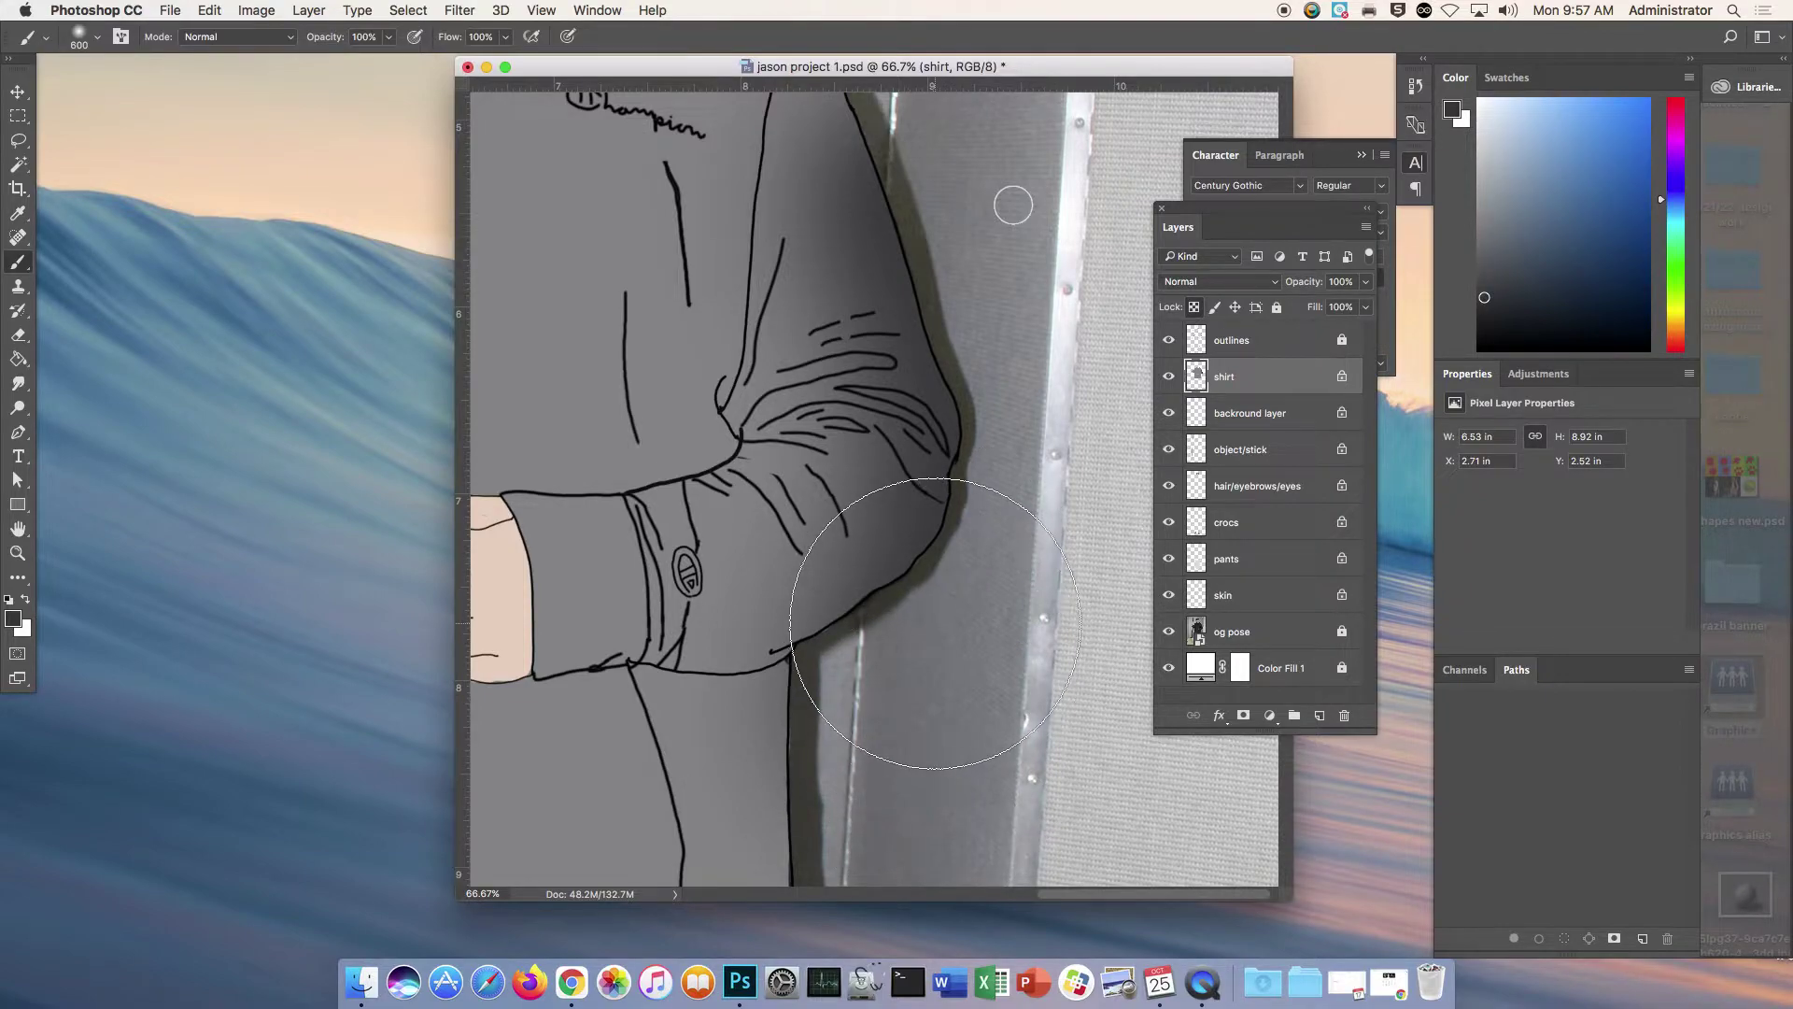
key("super+minus")
key("super+minus")
mouse_move(1062, 601)
left_mouse_down()
mouse_move(980, 681)
mouse_move(1021, 821)
mouse_move(1043, 722)
mouse_move(860, 792)
mouse_move(742, 794)
left_mouse_up()
mouse_move(658, 178)
left_mouse_down()
mouse_move(734, 162)
mouse_move(998, 173)
mouse_move(1052, 221)
mouse_move(1110, 353)
left_mouse_up()
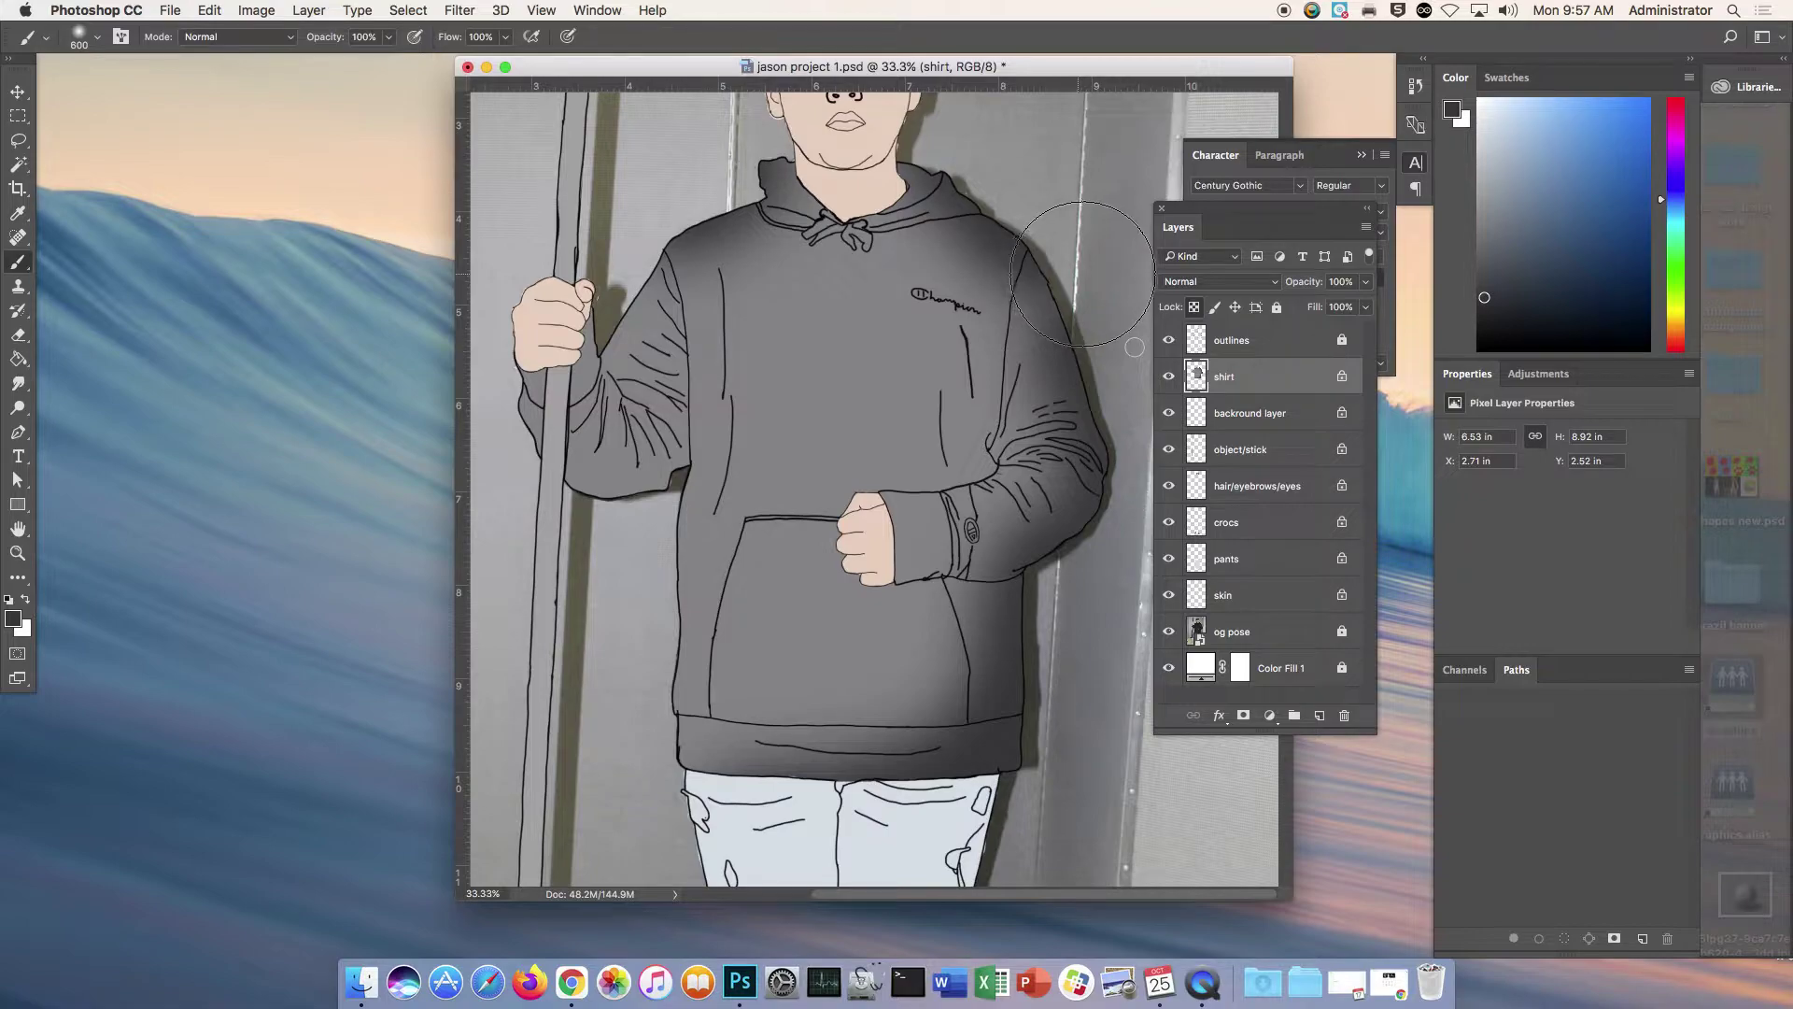
left_click(15, 619)
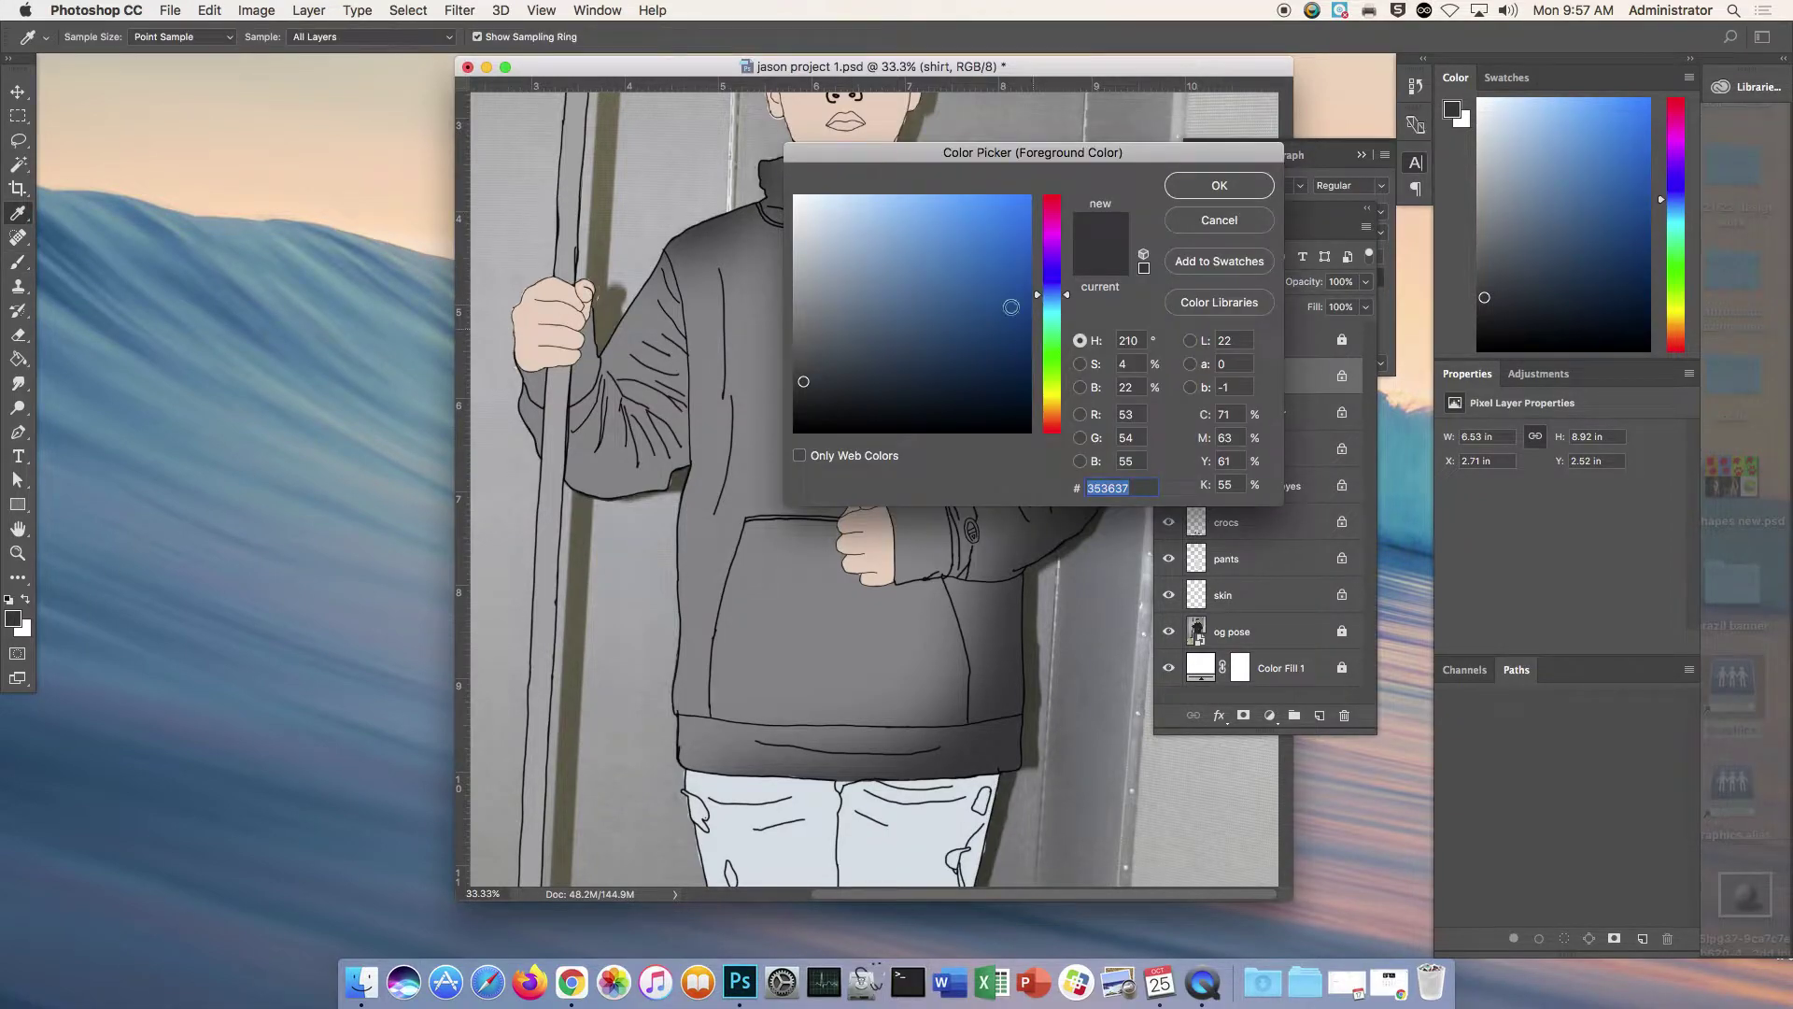
Step: Paint light grey on the hoodie's left side, then undo all the shading strokes
left_click(797, 271)
left_click(1231, 190)
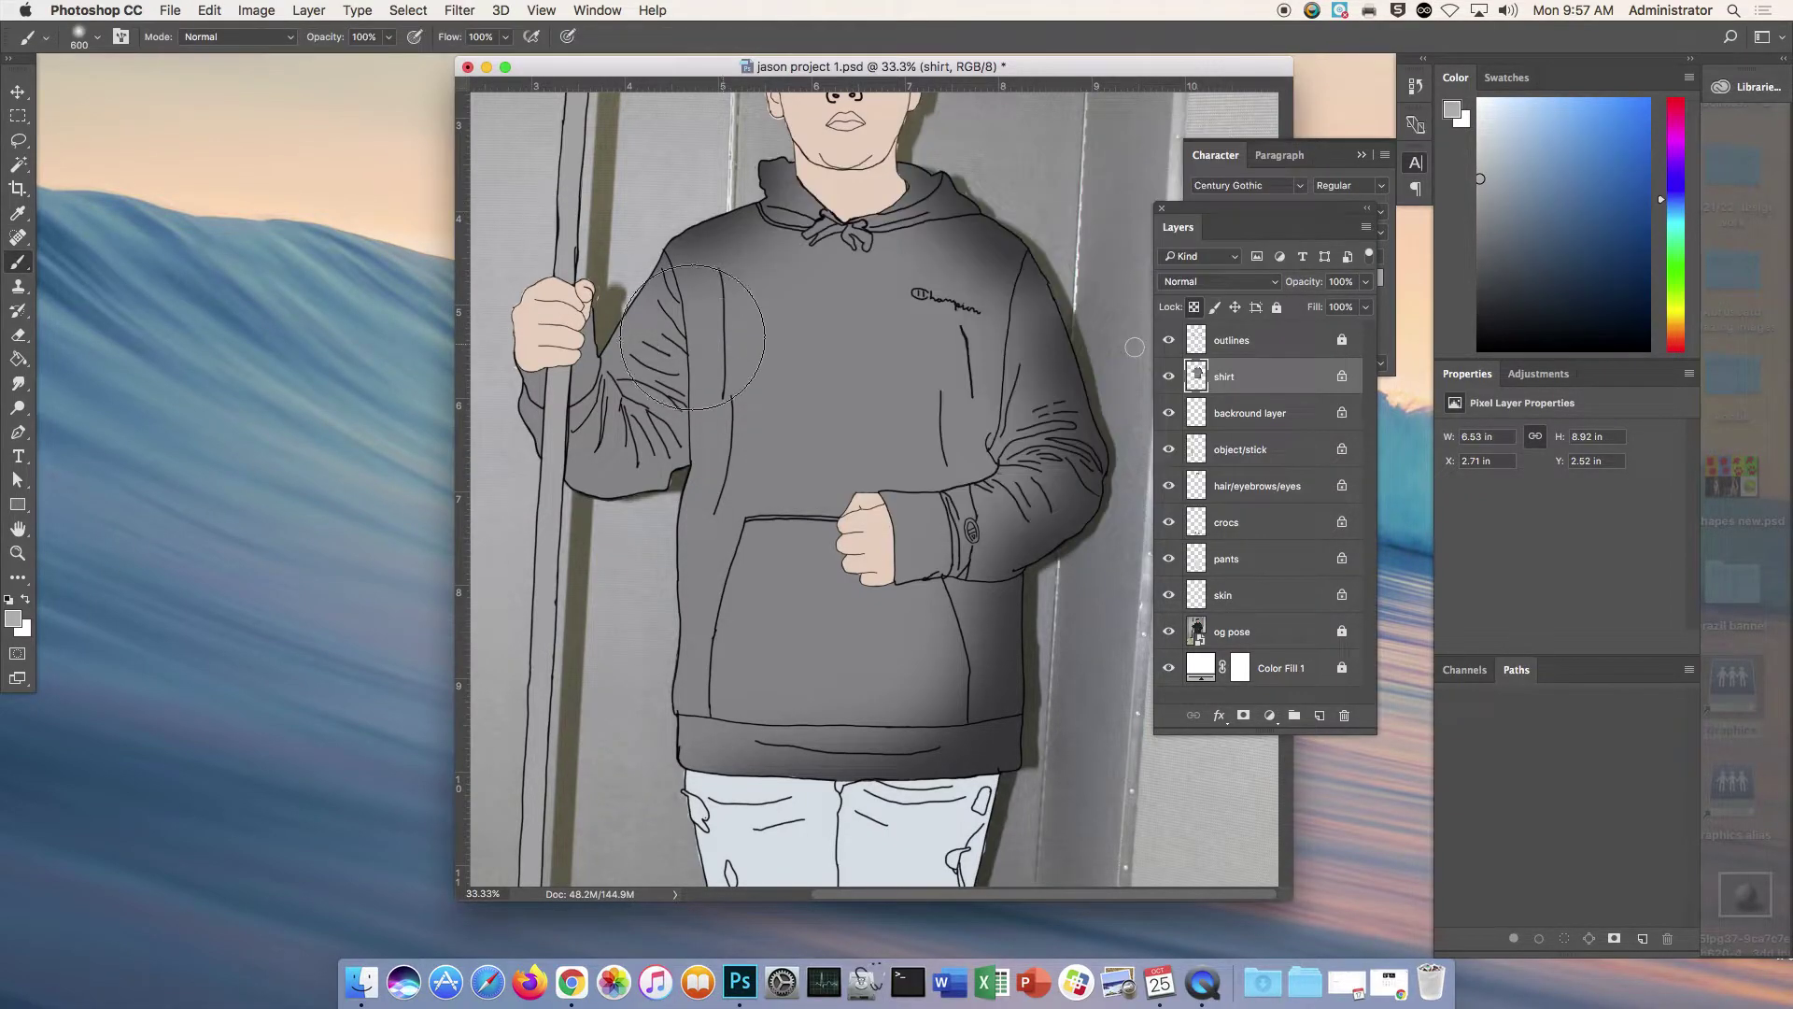
mouse_move(628, 526)
left_mouse_down()
mouse_move(589, 533)
mouse_move(635, 570)
mouse_move(644, 659)
mouse_move(701, 781)
mouse_move(601, 552)
mouse_move(520, 547)
mouse_move(465, 495)
left_mouse_up()
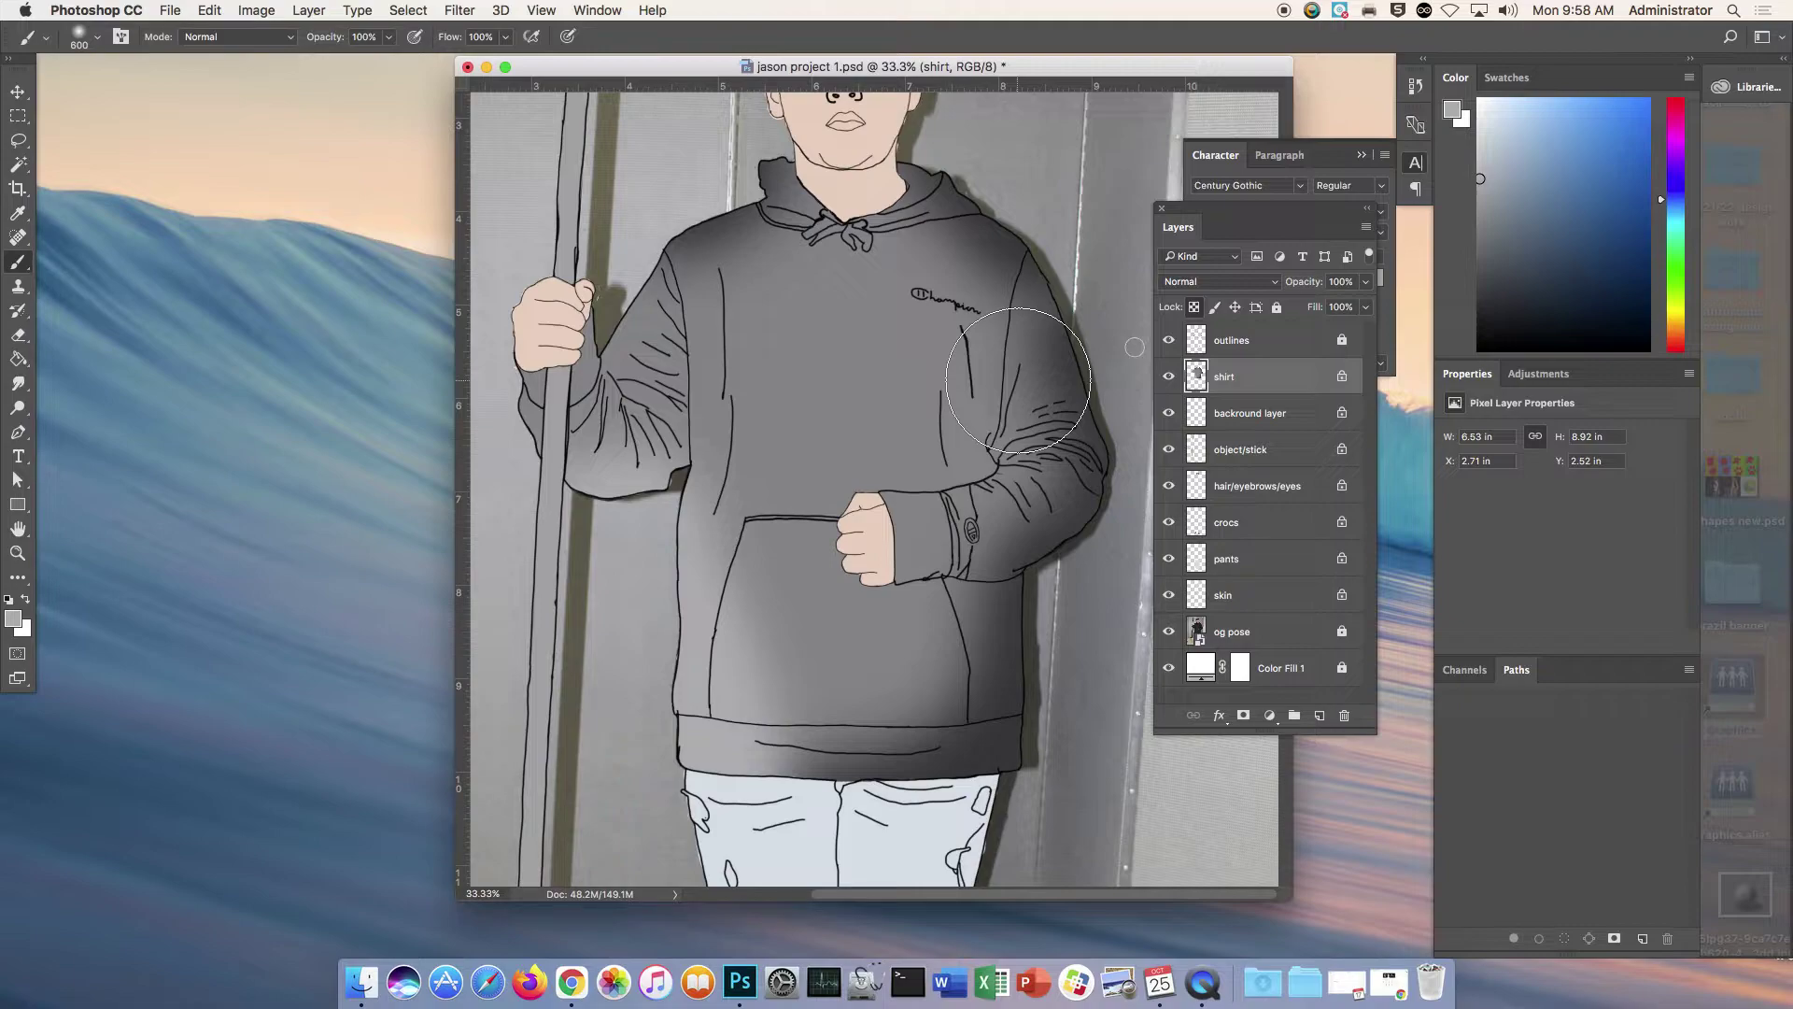
key("super+alt+z")
key("super+alt+z")
key("super+alt+z")
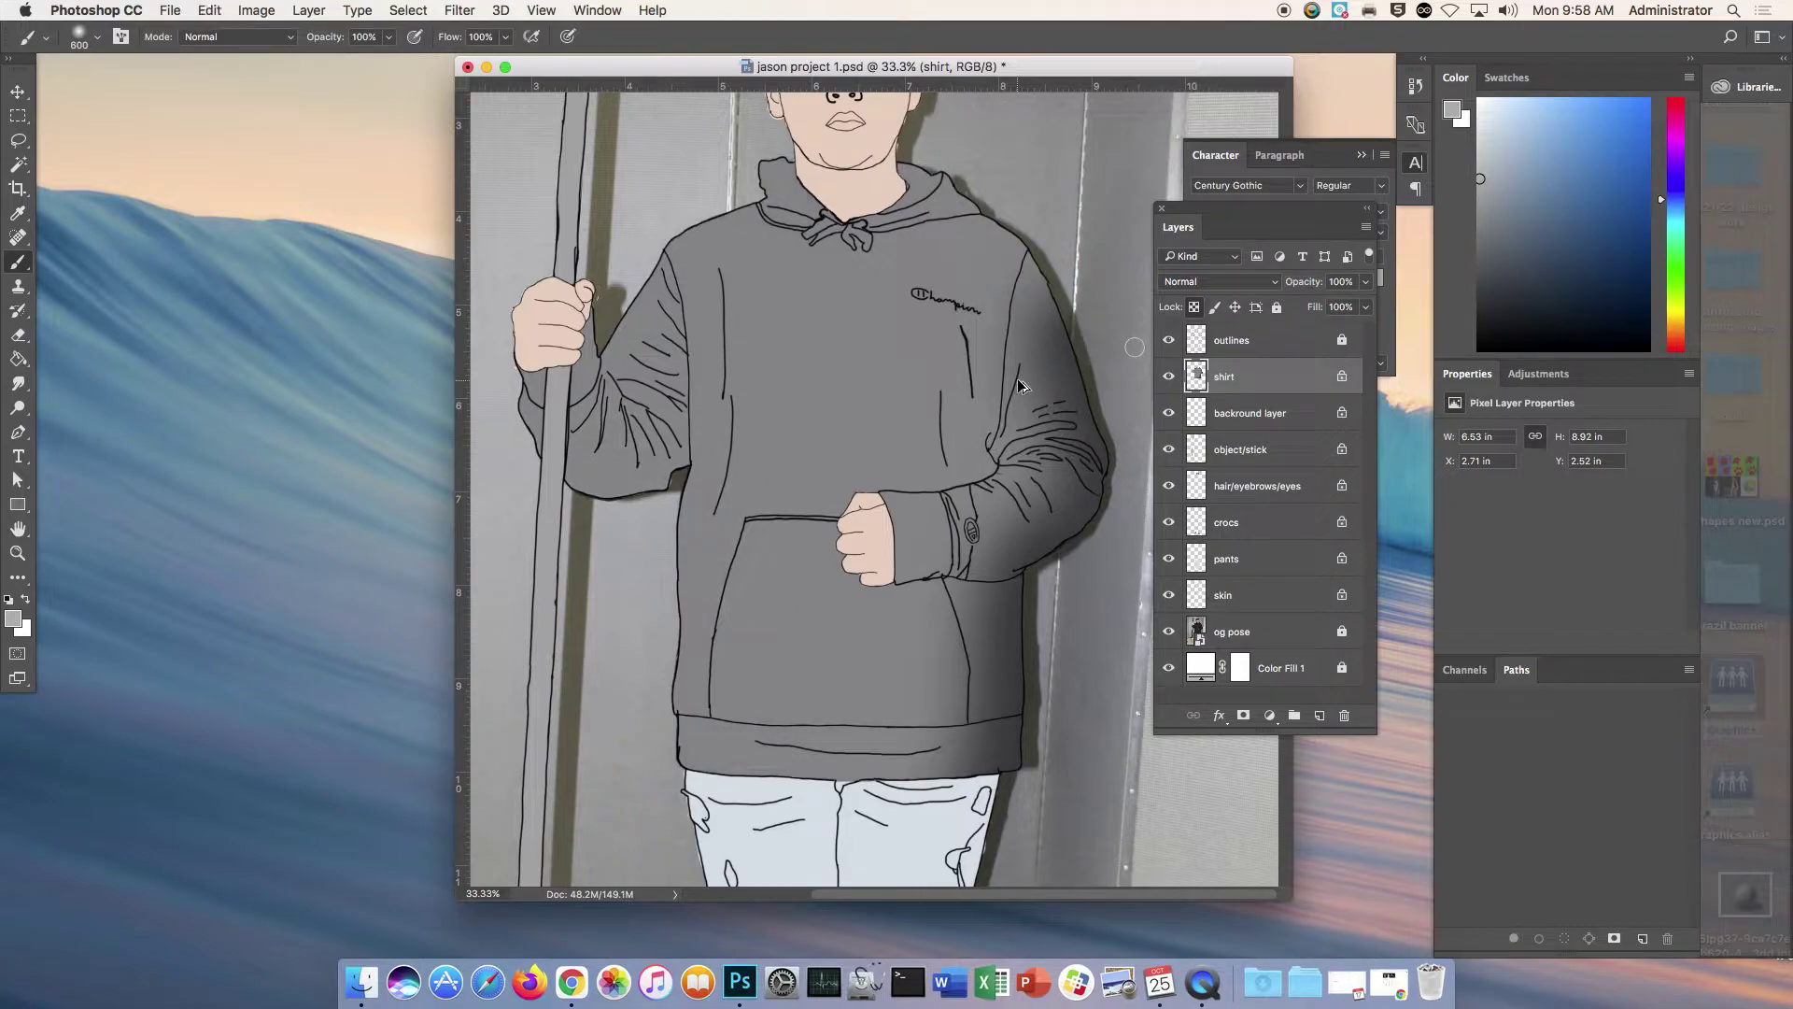
key("super+alt+z")
key("super+alt+z")
key("super+alt+z")
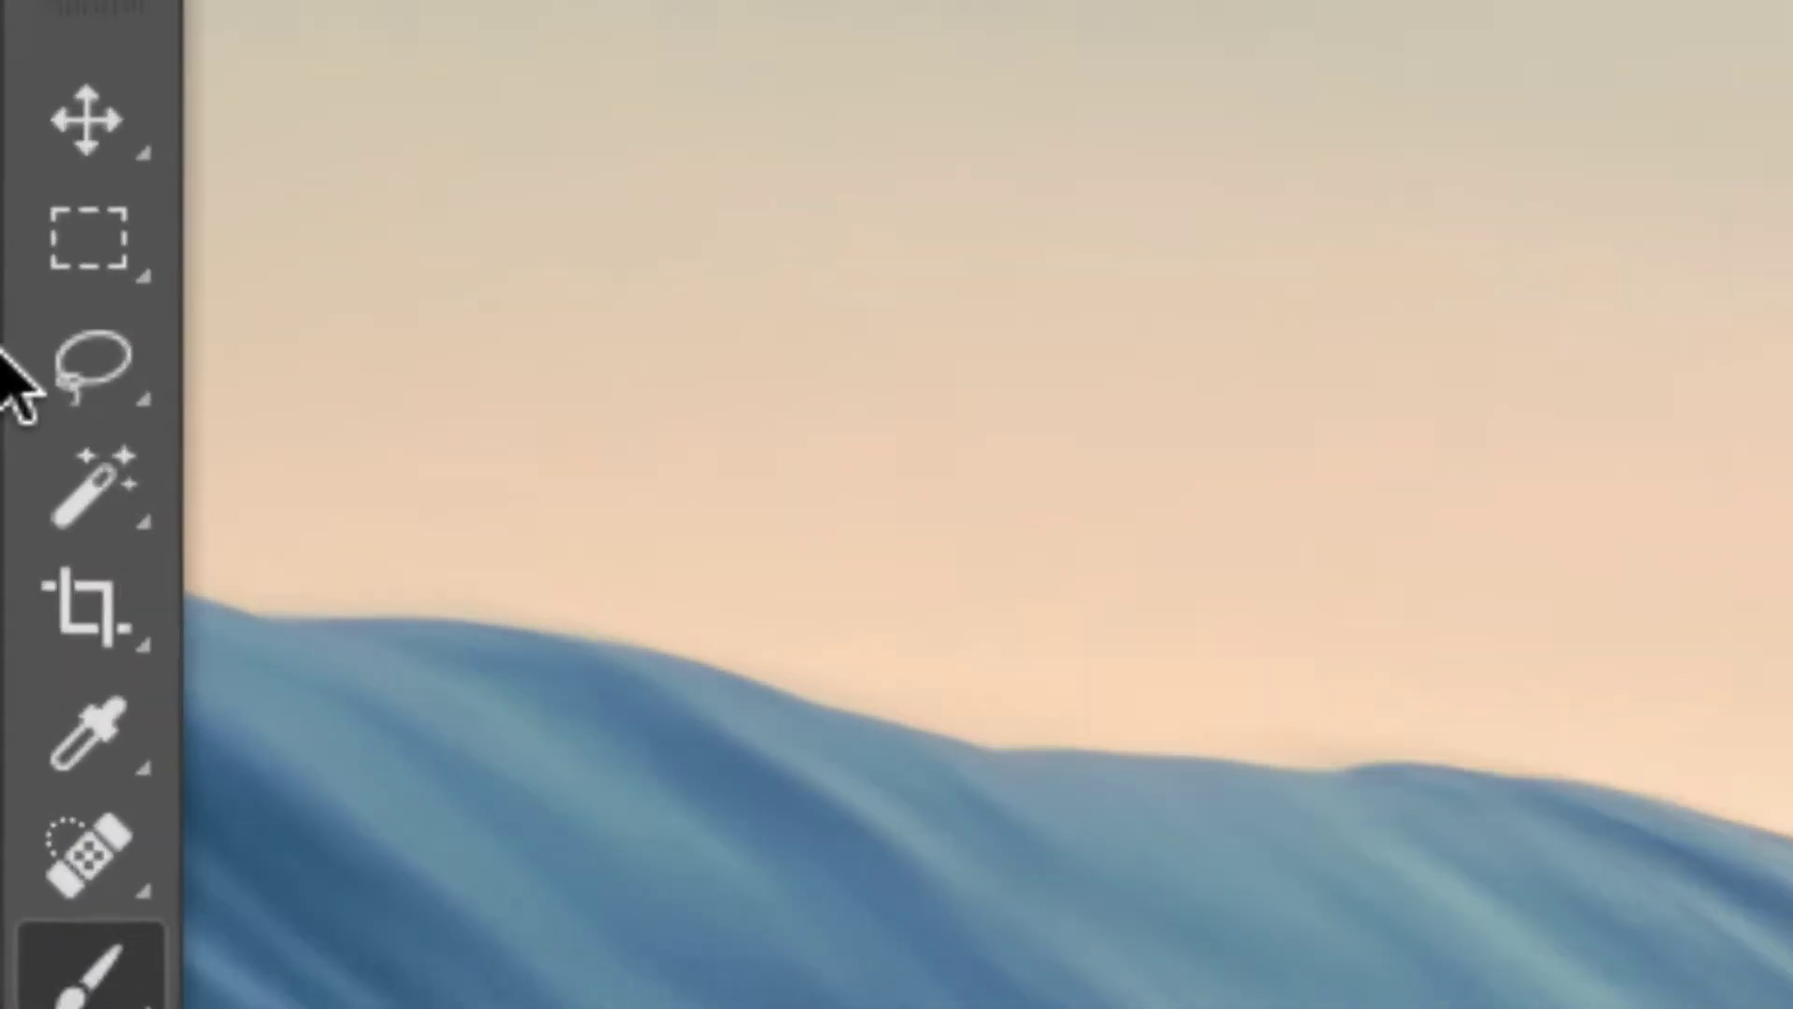
Step: Choose the Lasso Tool in Add to Selection mode and zoom toward the right-hand sleeve
left_click(85, 359)
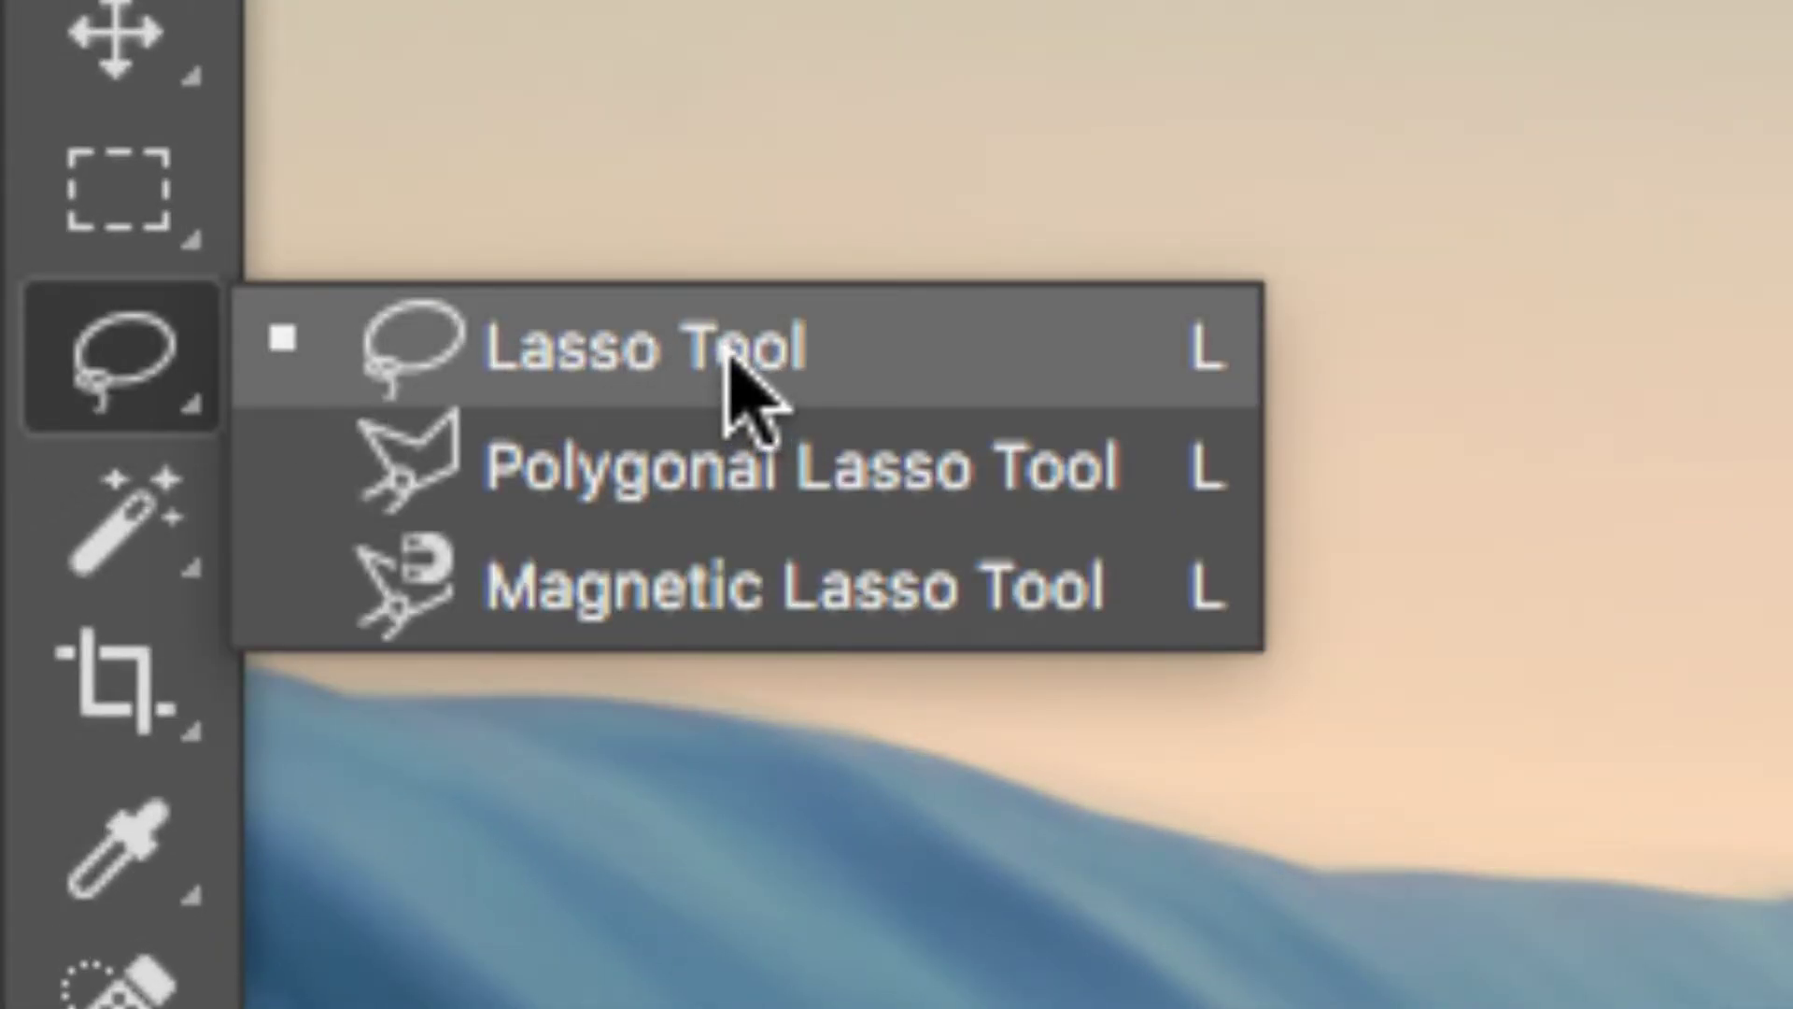
left_click(746, 387)
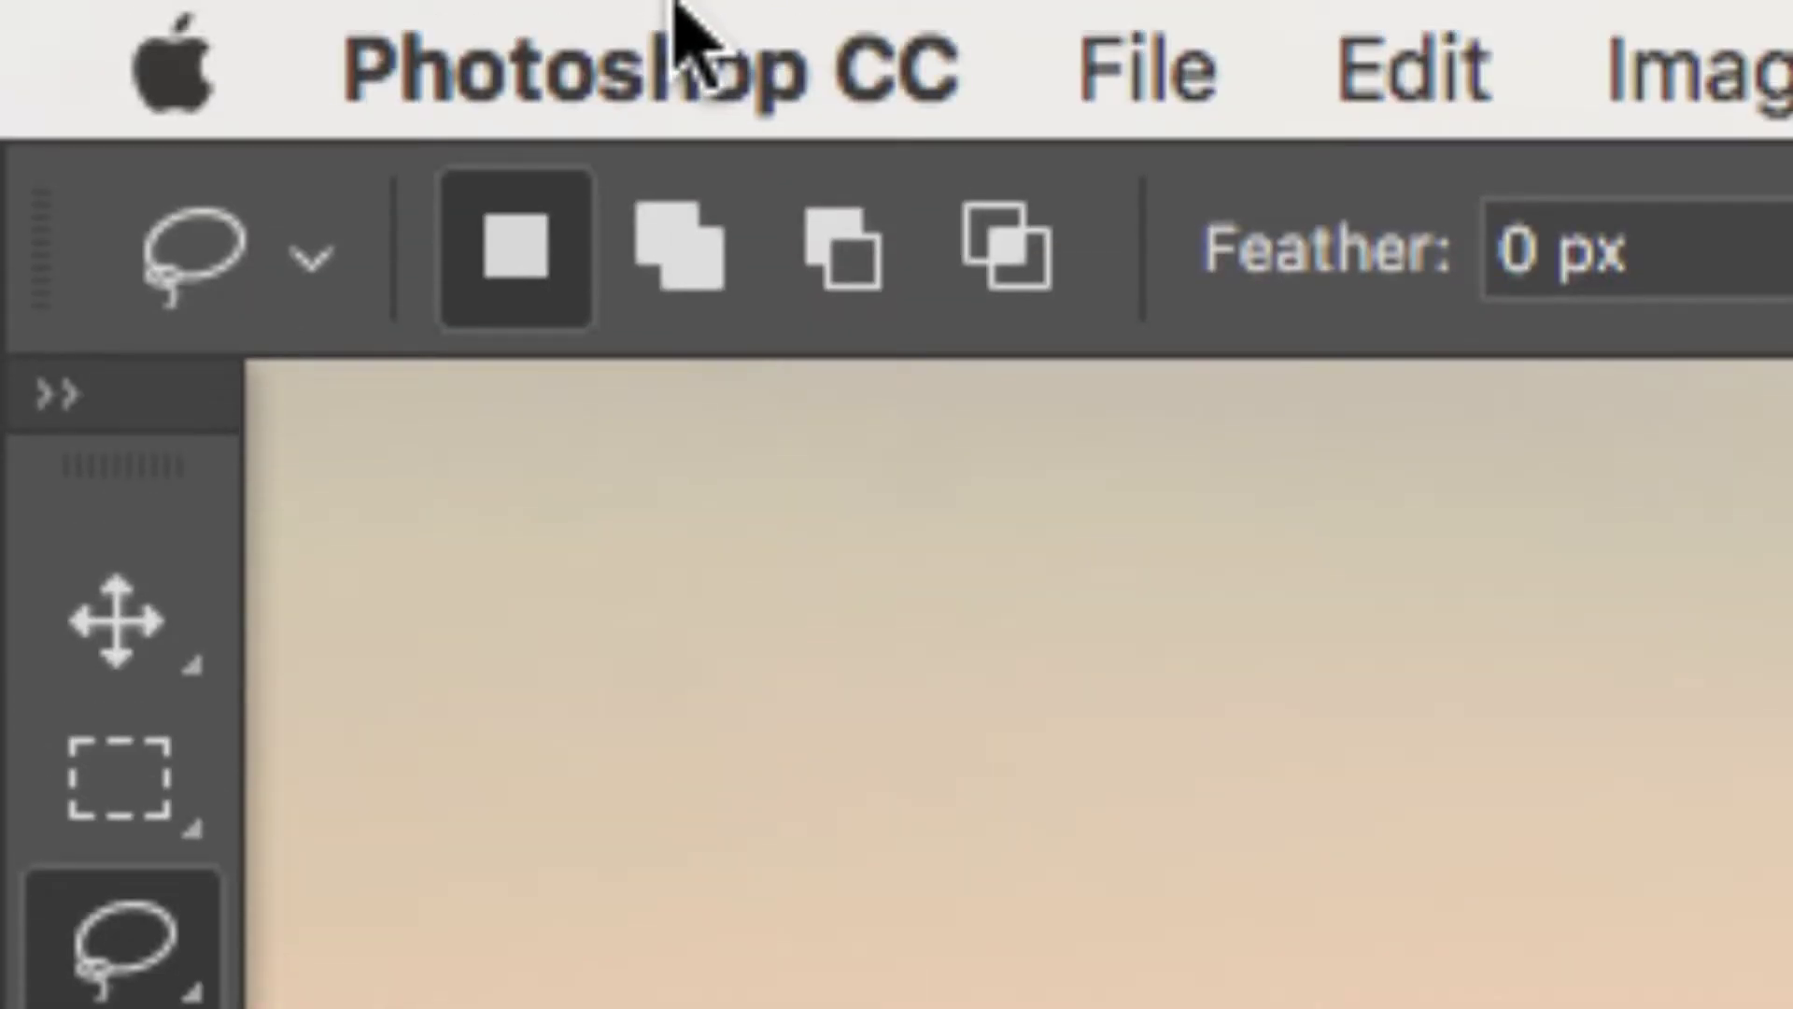
left_click(674, 245)
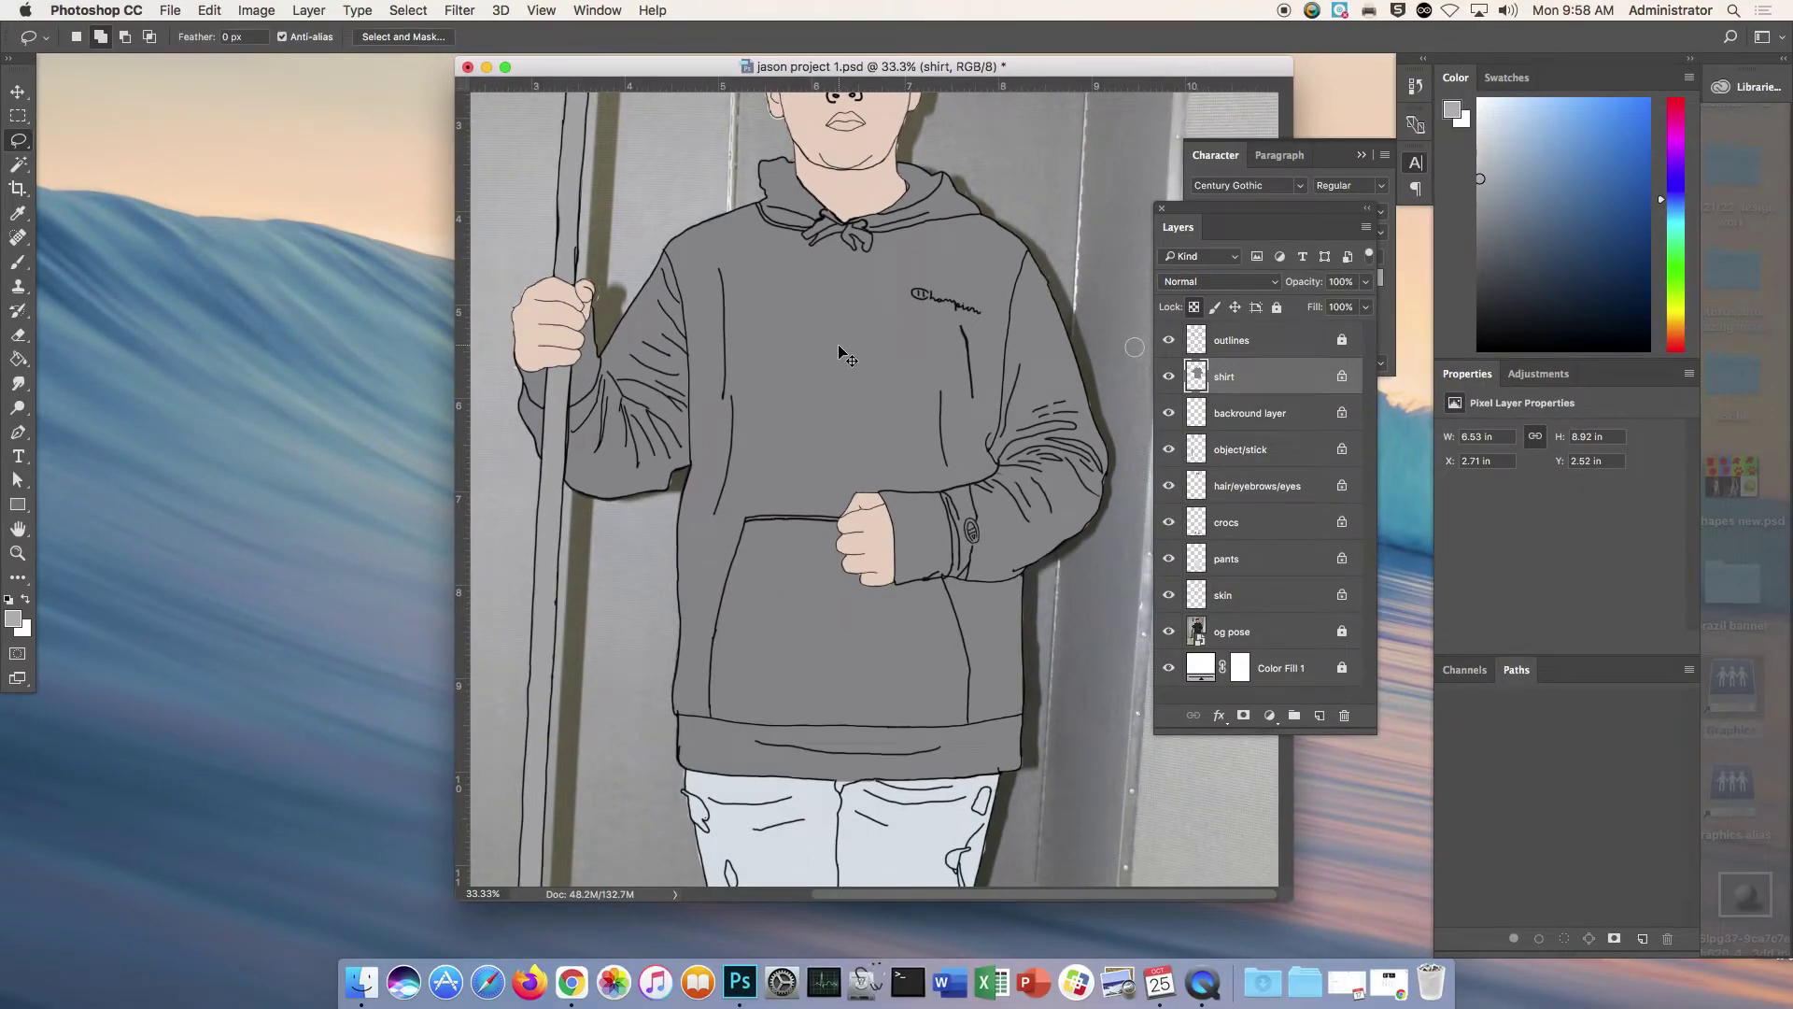
key("super+equal")
scroll(994, 332, "right", 5)
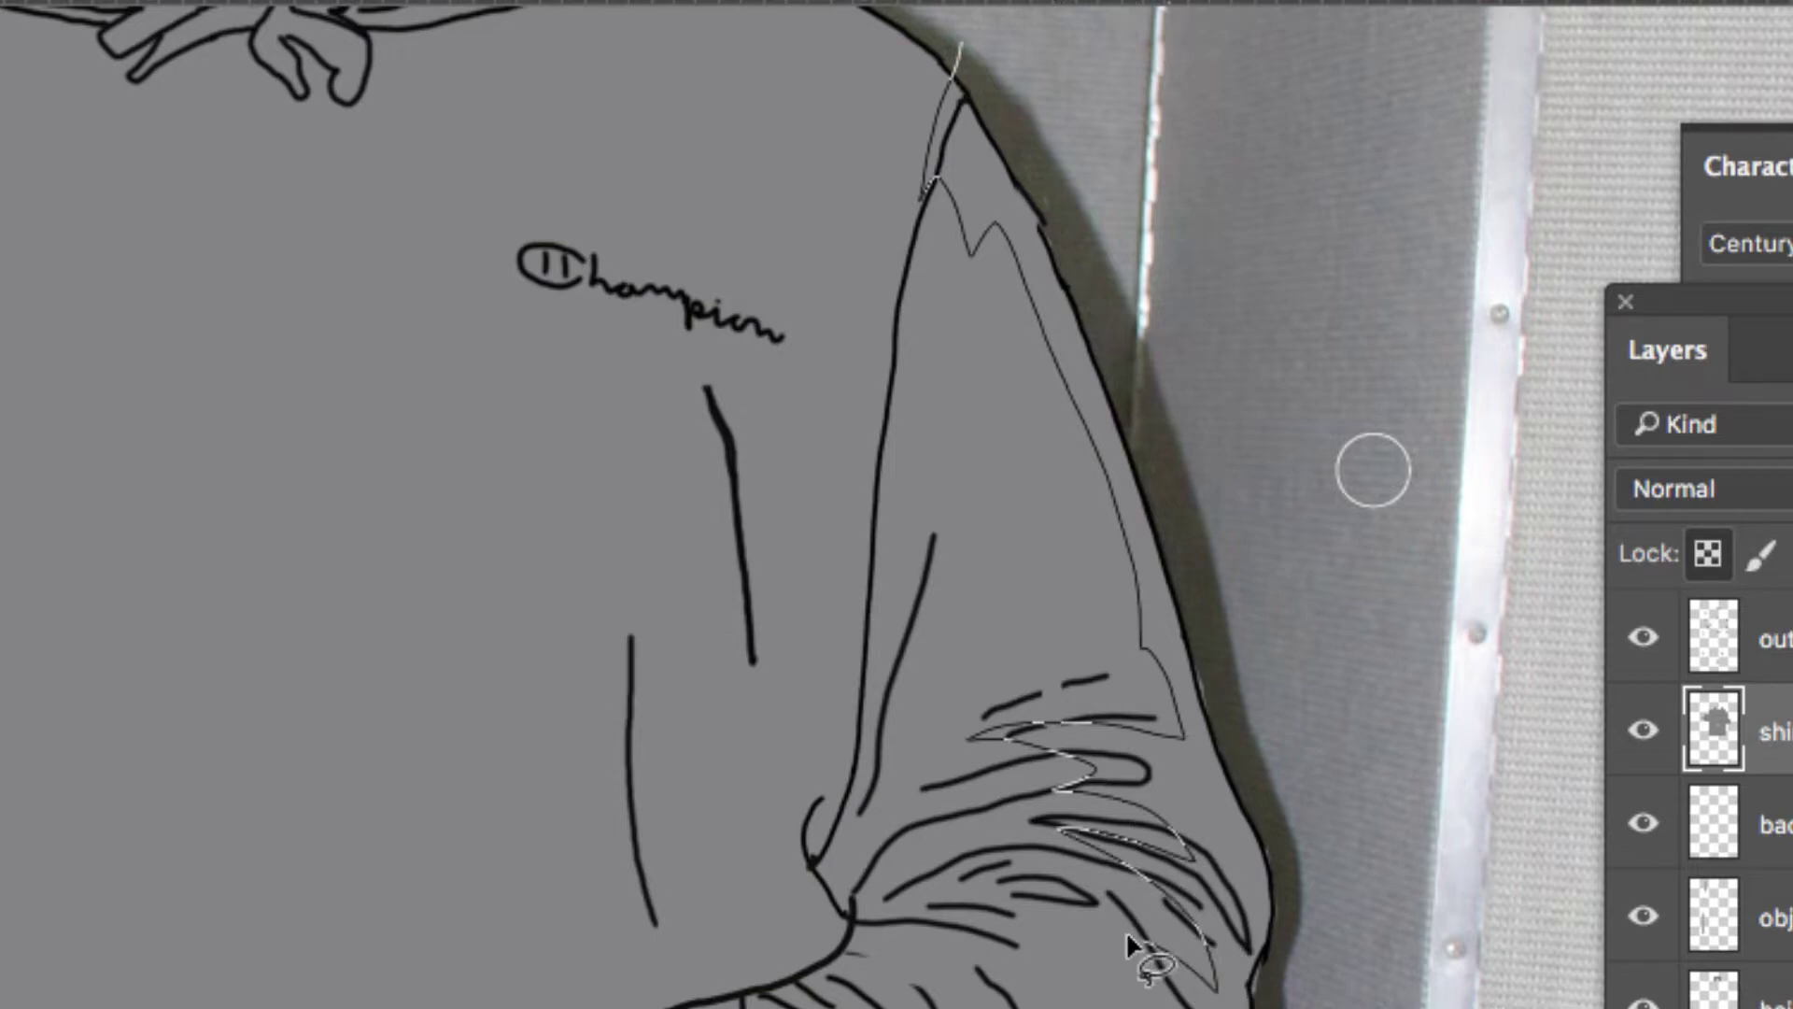
Step: Lasso the upper sleeve shadow, then add the elbow folds and cuff edge to the selection
left_click_drag(1130, 943, 1284, 1008)
mouse_move(1345, 277)
left_mouse_down()
mouse_move(1055, 9)
mouse_move(1151, 26)
left_mouse_up()
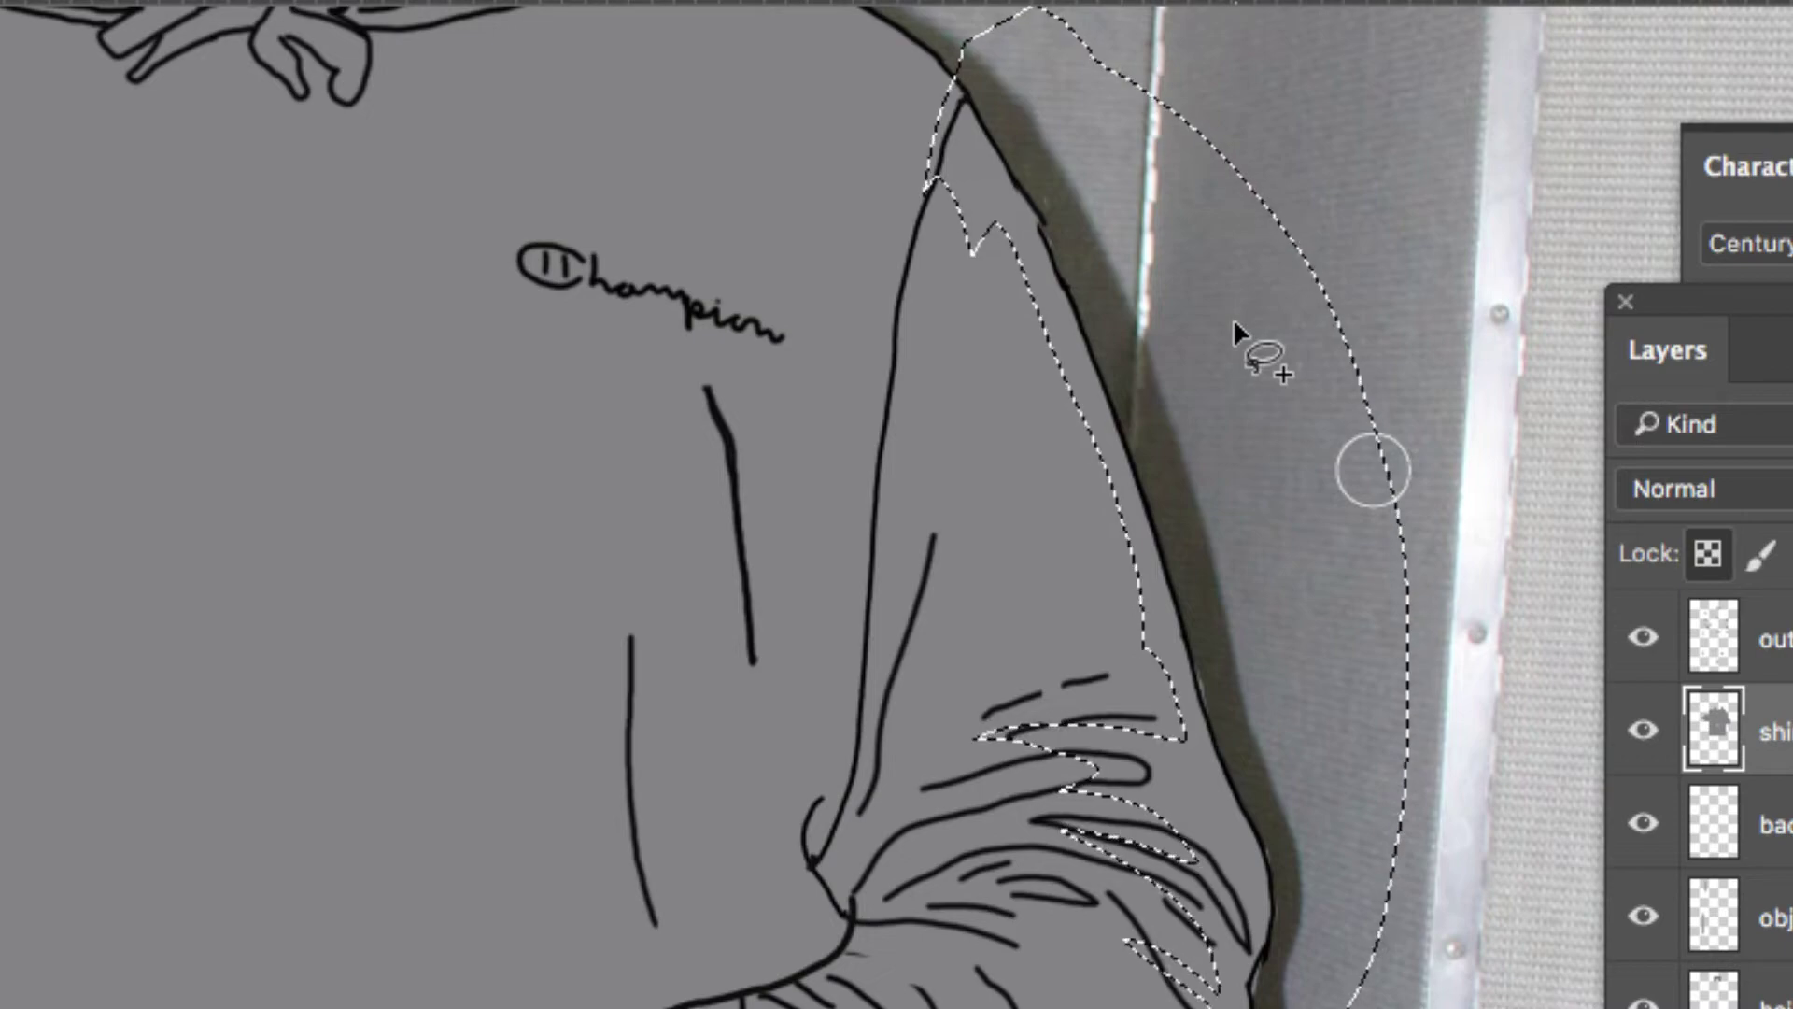
left_click_drag(912, 628, 982, 156)
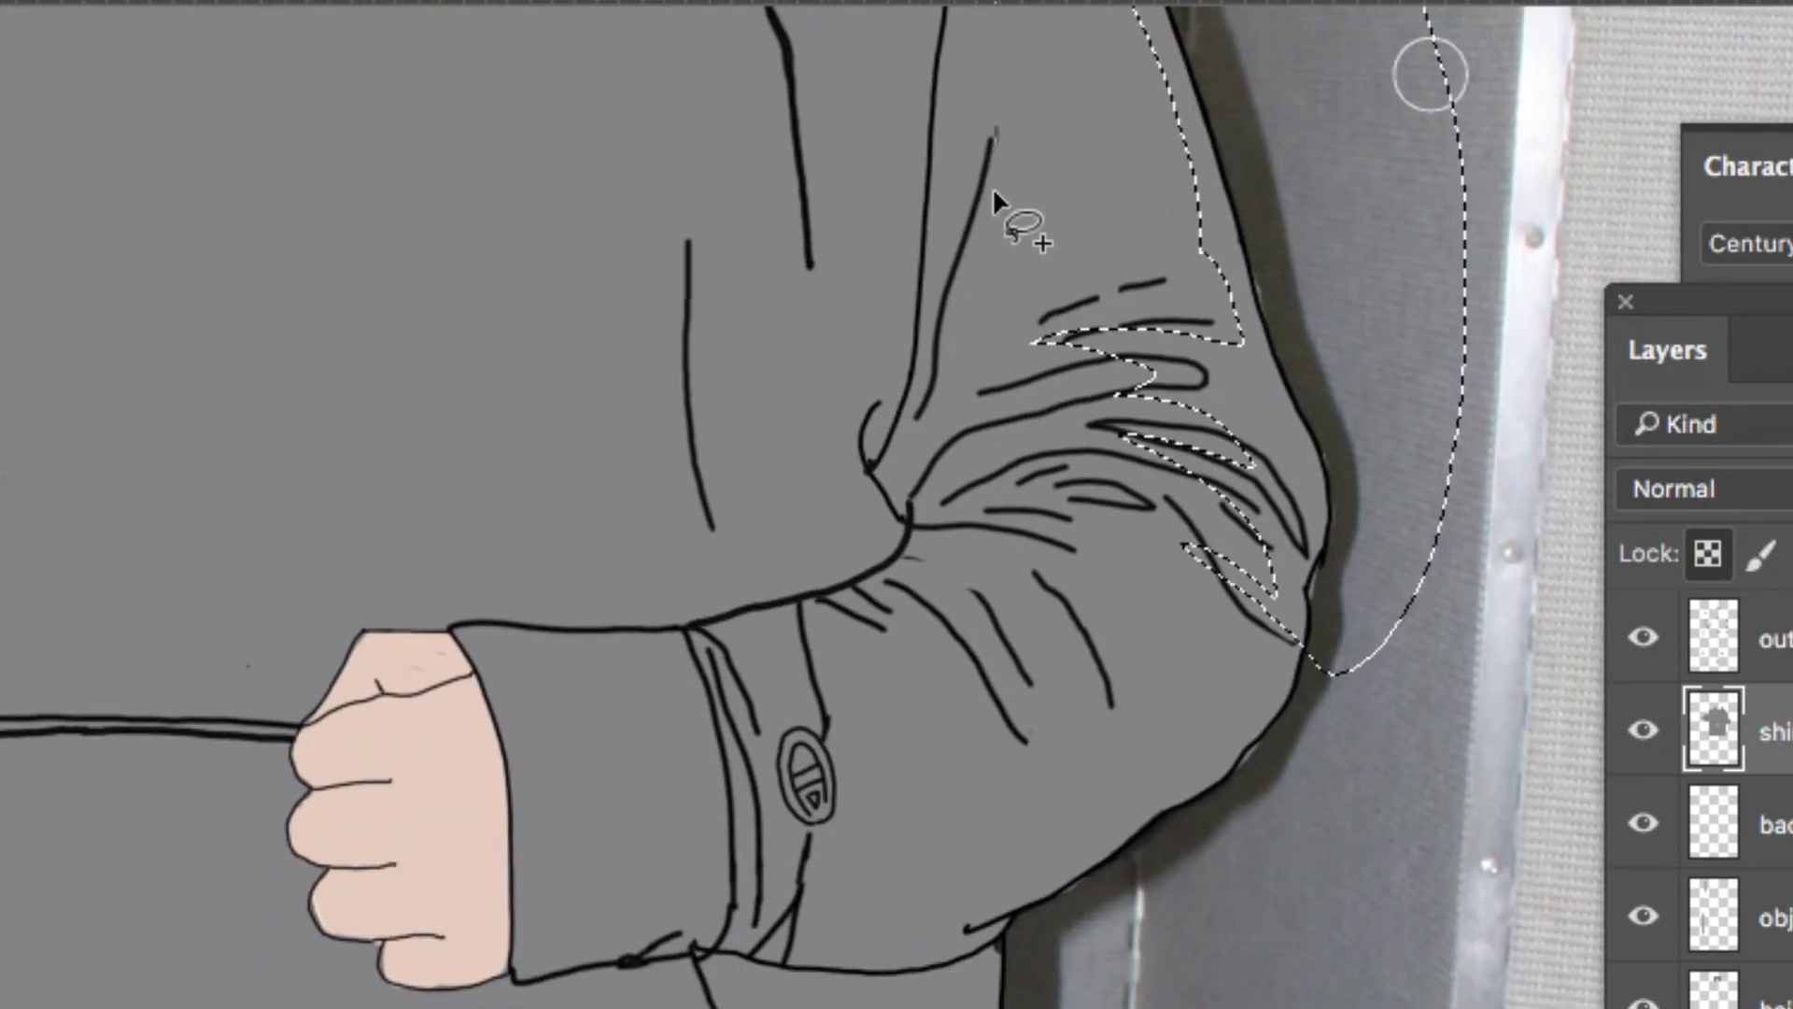
mouse_move(939, 439)
left_mouse_down()
mouse_move(981, 271)
mouse_move(924, 456)
left_mouse_up()
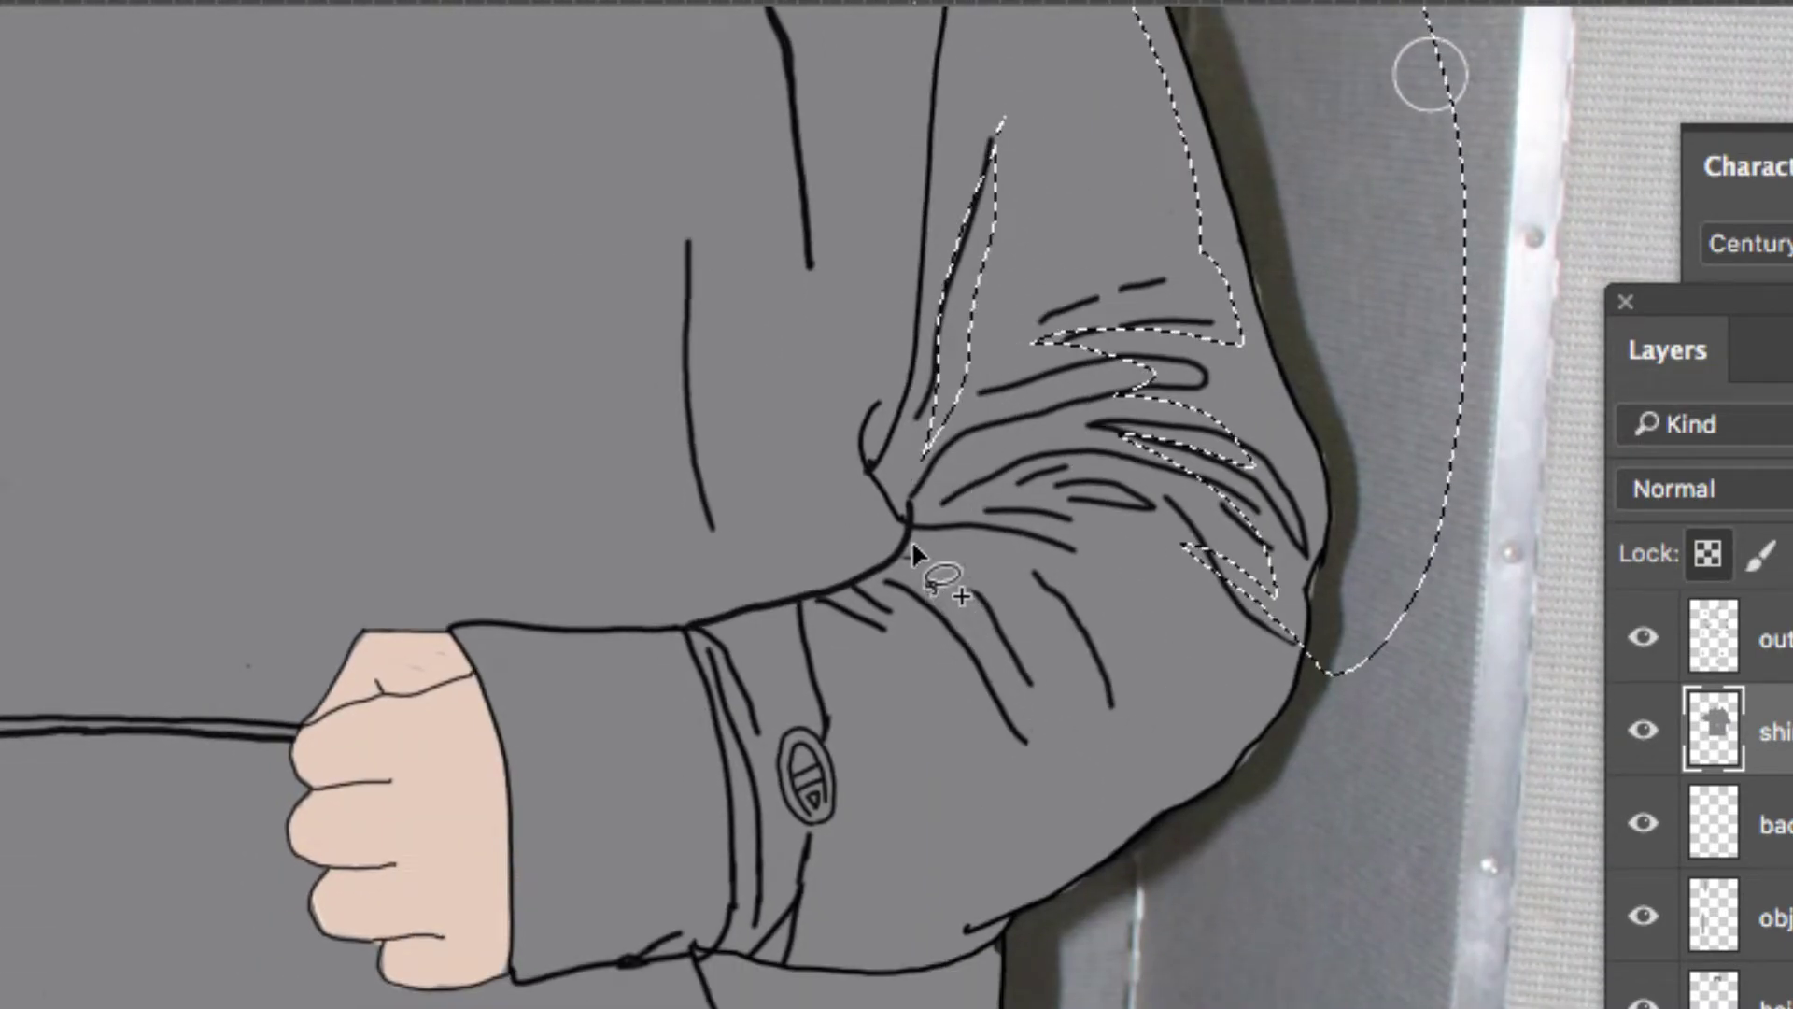
left_click_drag(990, 594, 904, 590)
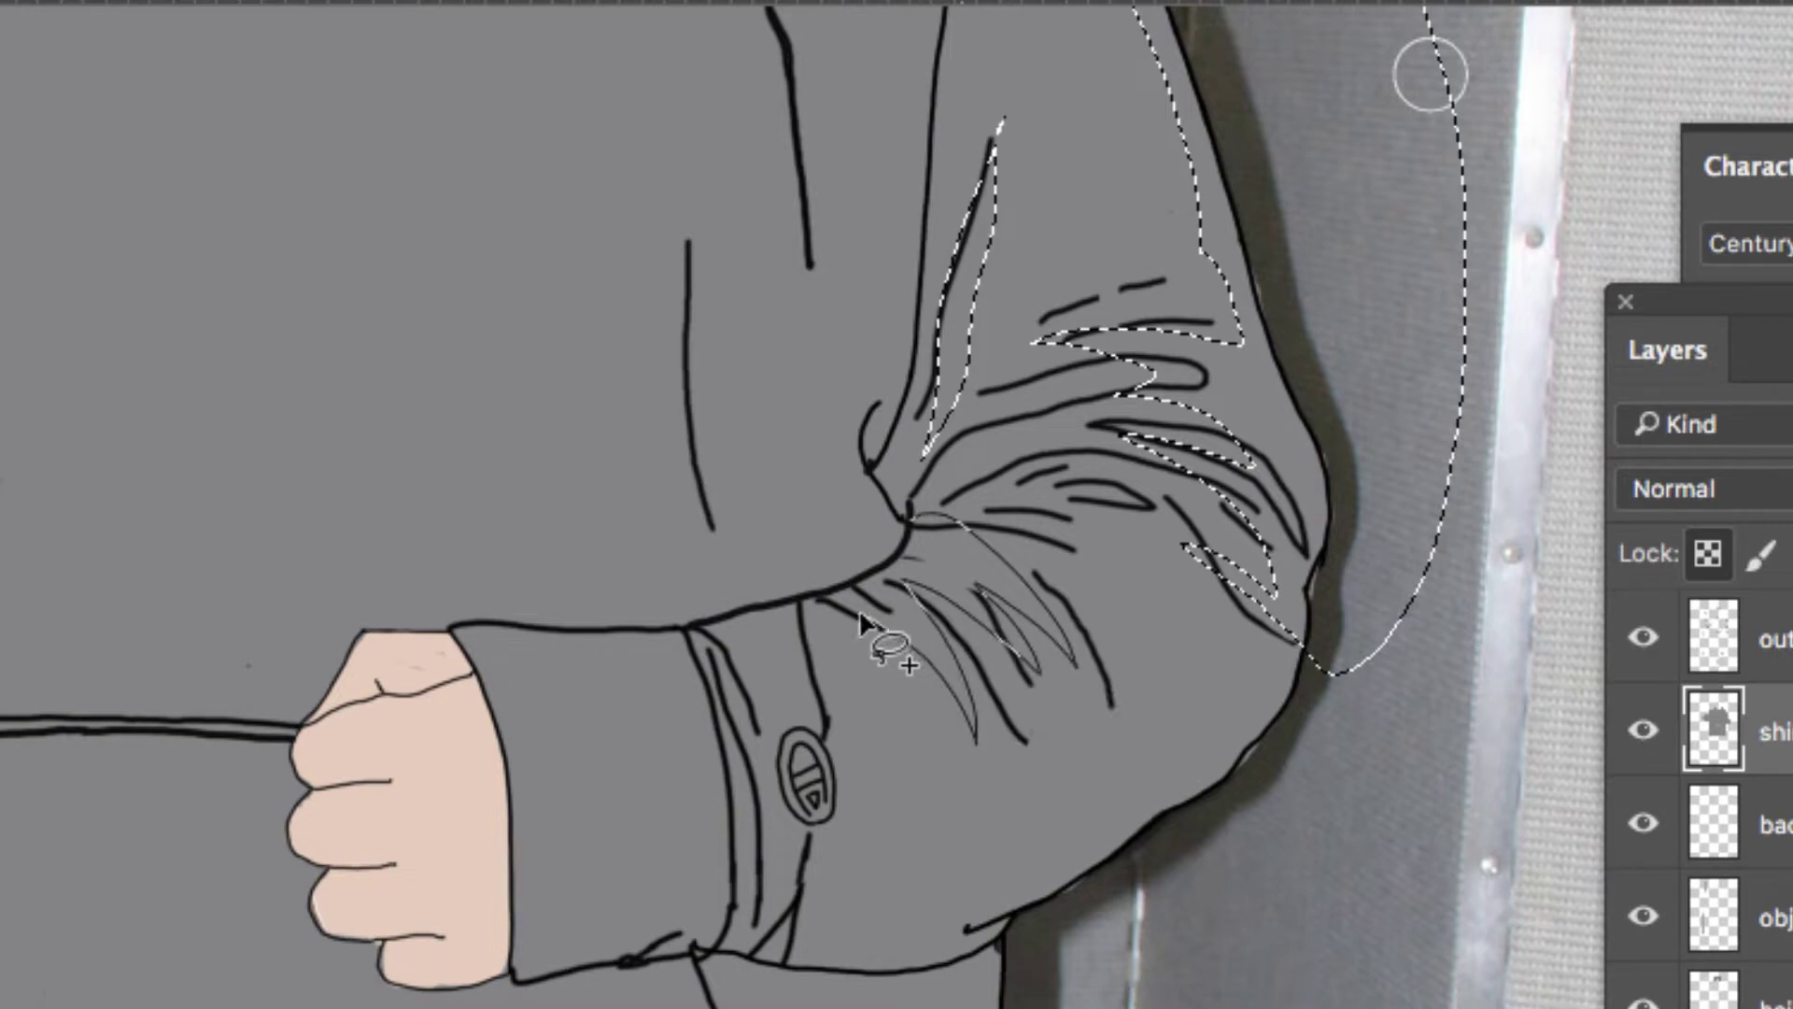
left_click_drag(450, 623, 662, 632)
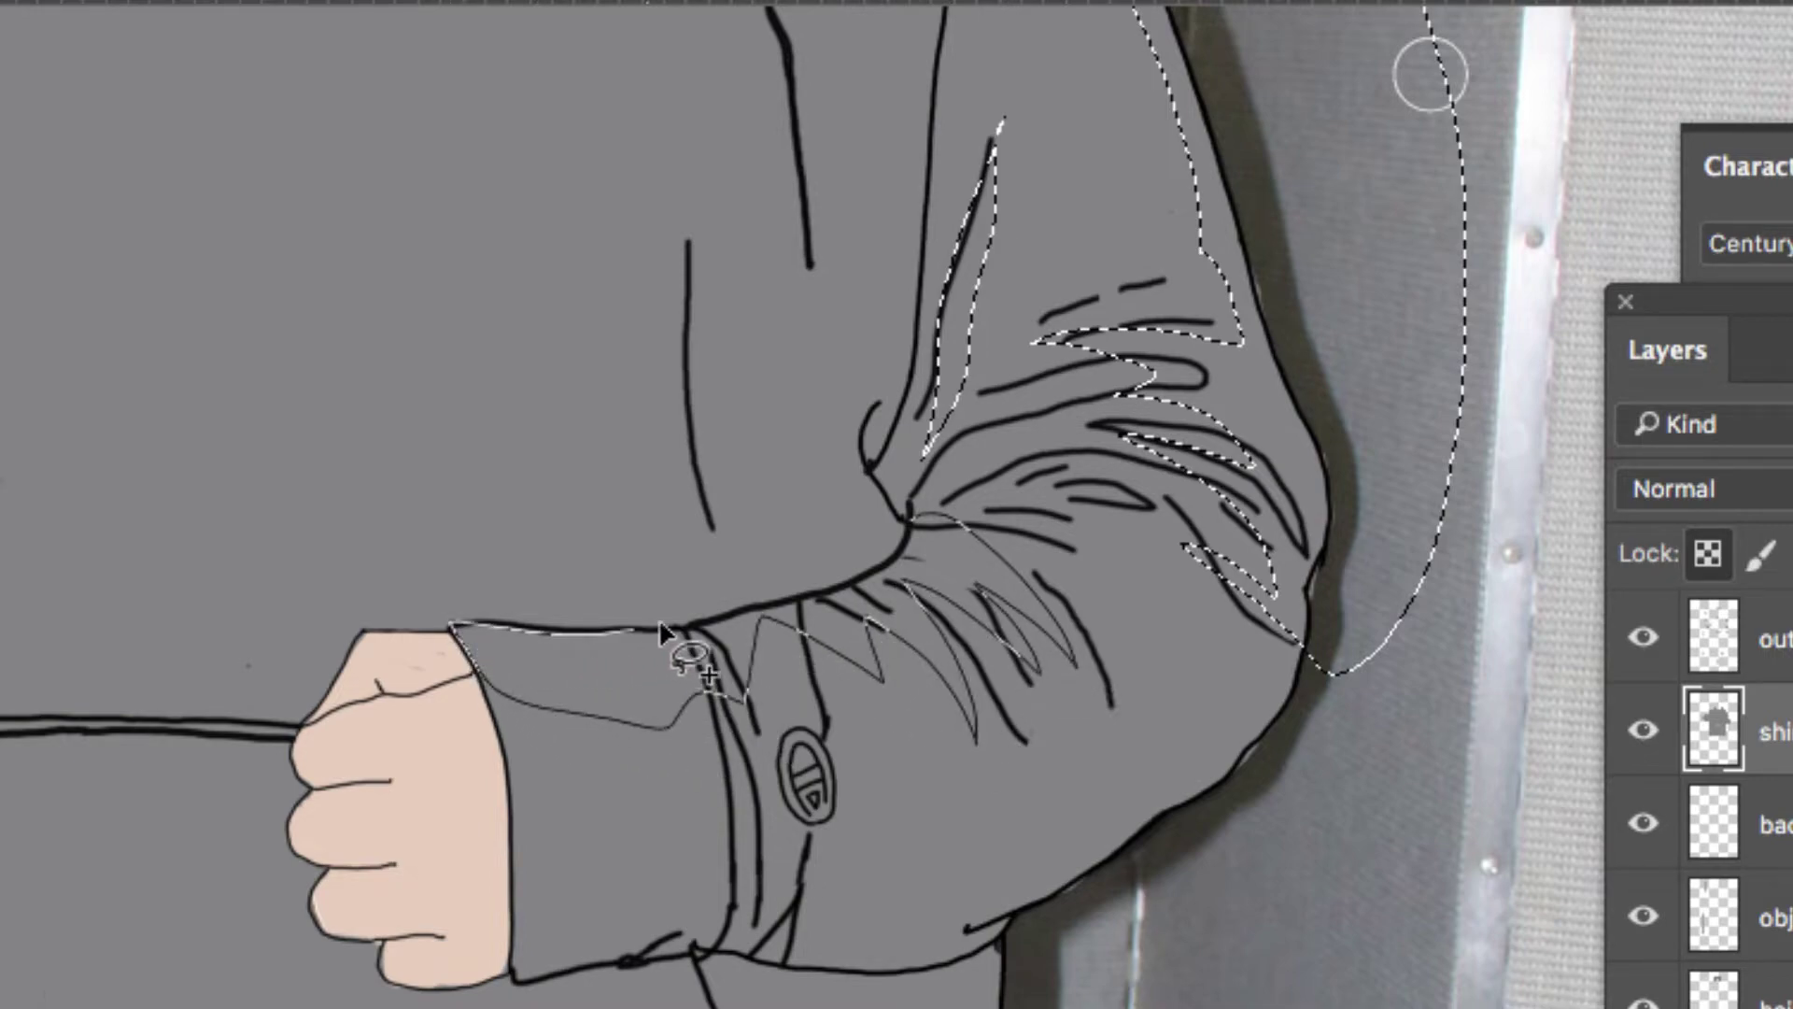
mouse_move(840, 581)
left_mouse_down()
mouse_move(920, 537)
mouse_move(911, 521)
left_mouse_up()
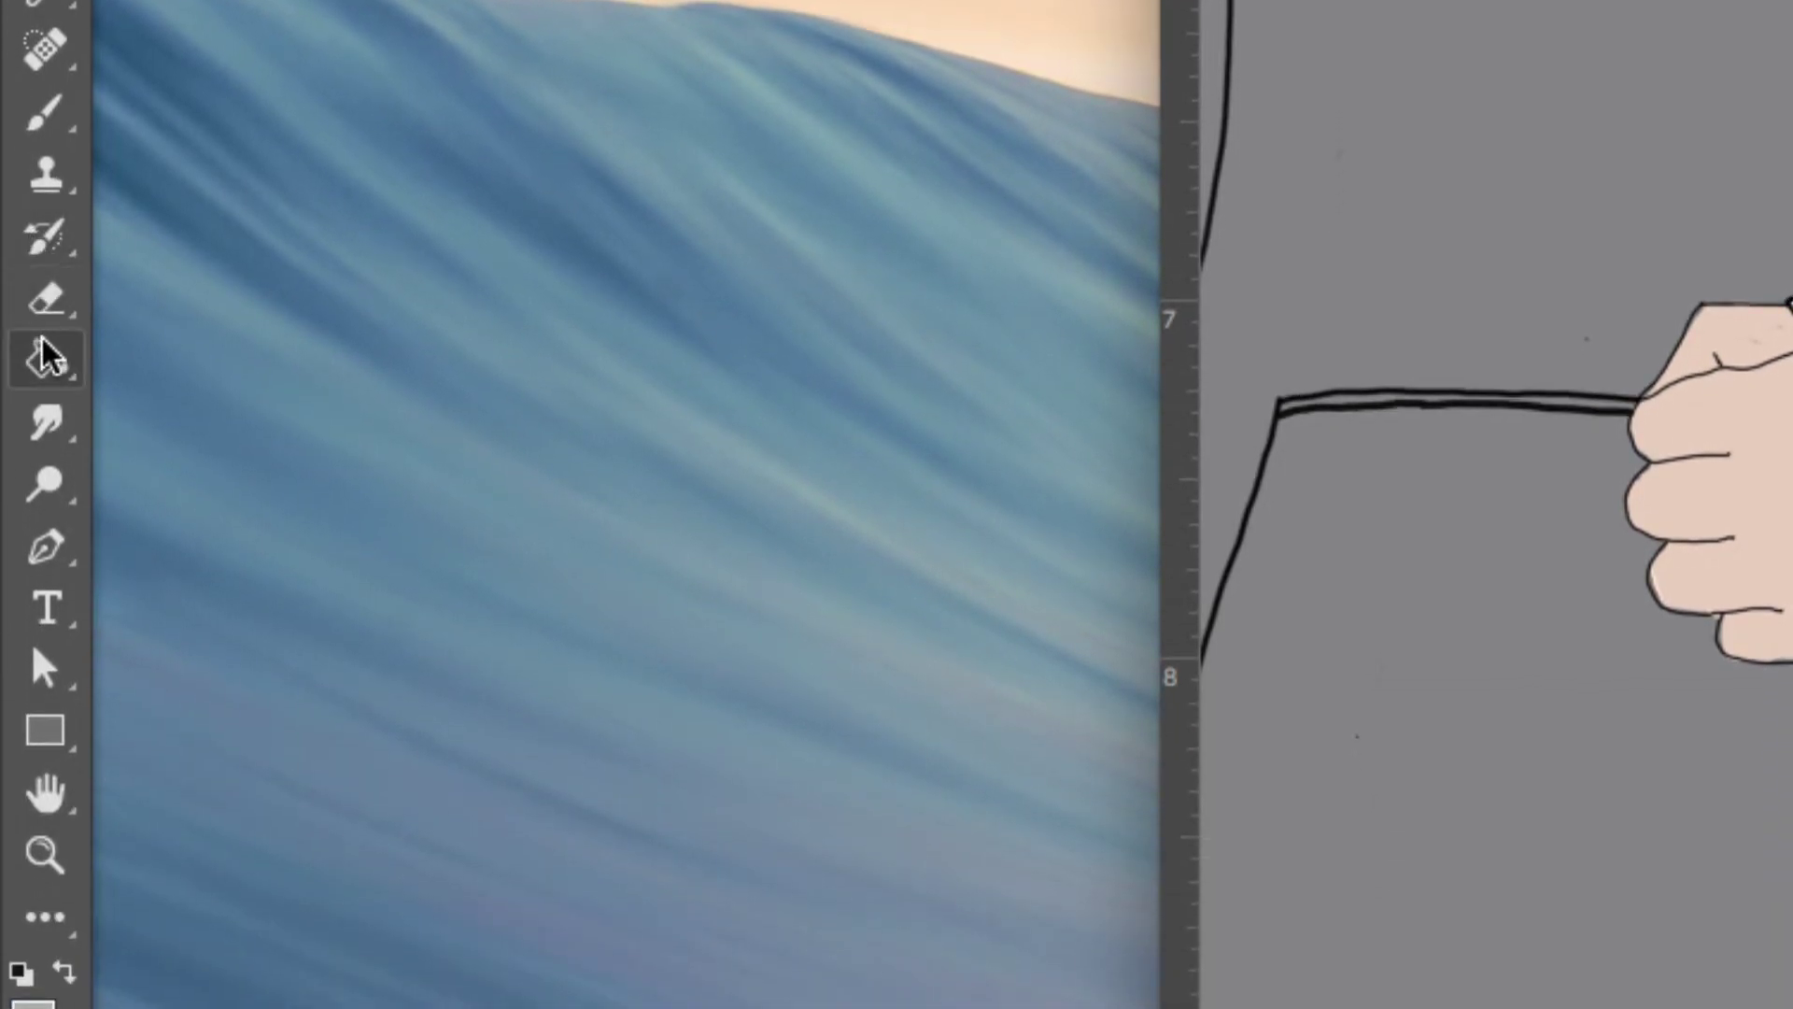
left_click_drag(48, 527, 221, 579)
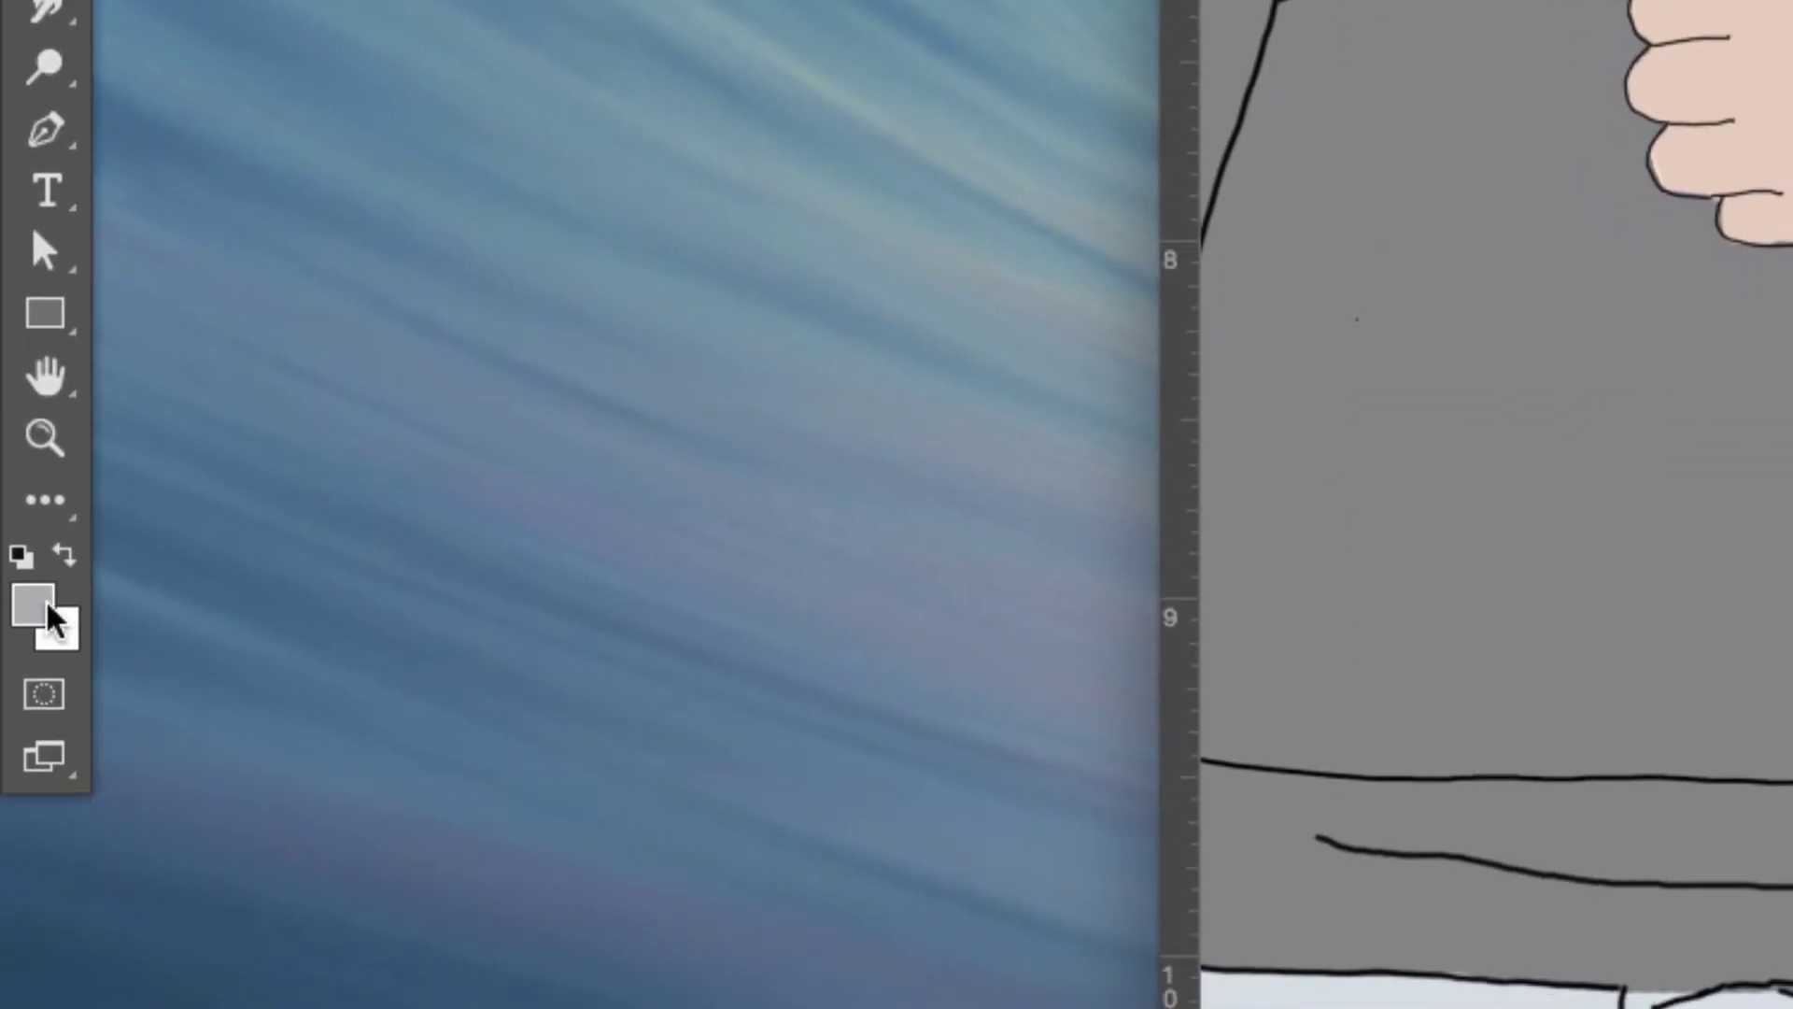
Step: Pick a dark grey foreground colour and fill the selected sleeve shadows from upper folds to cuff
left_click(42, 607)
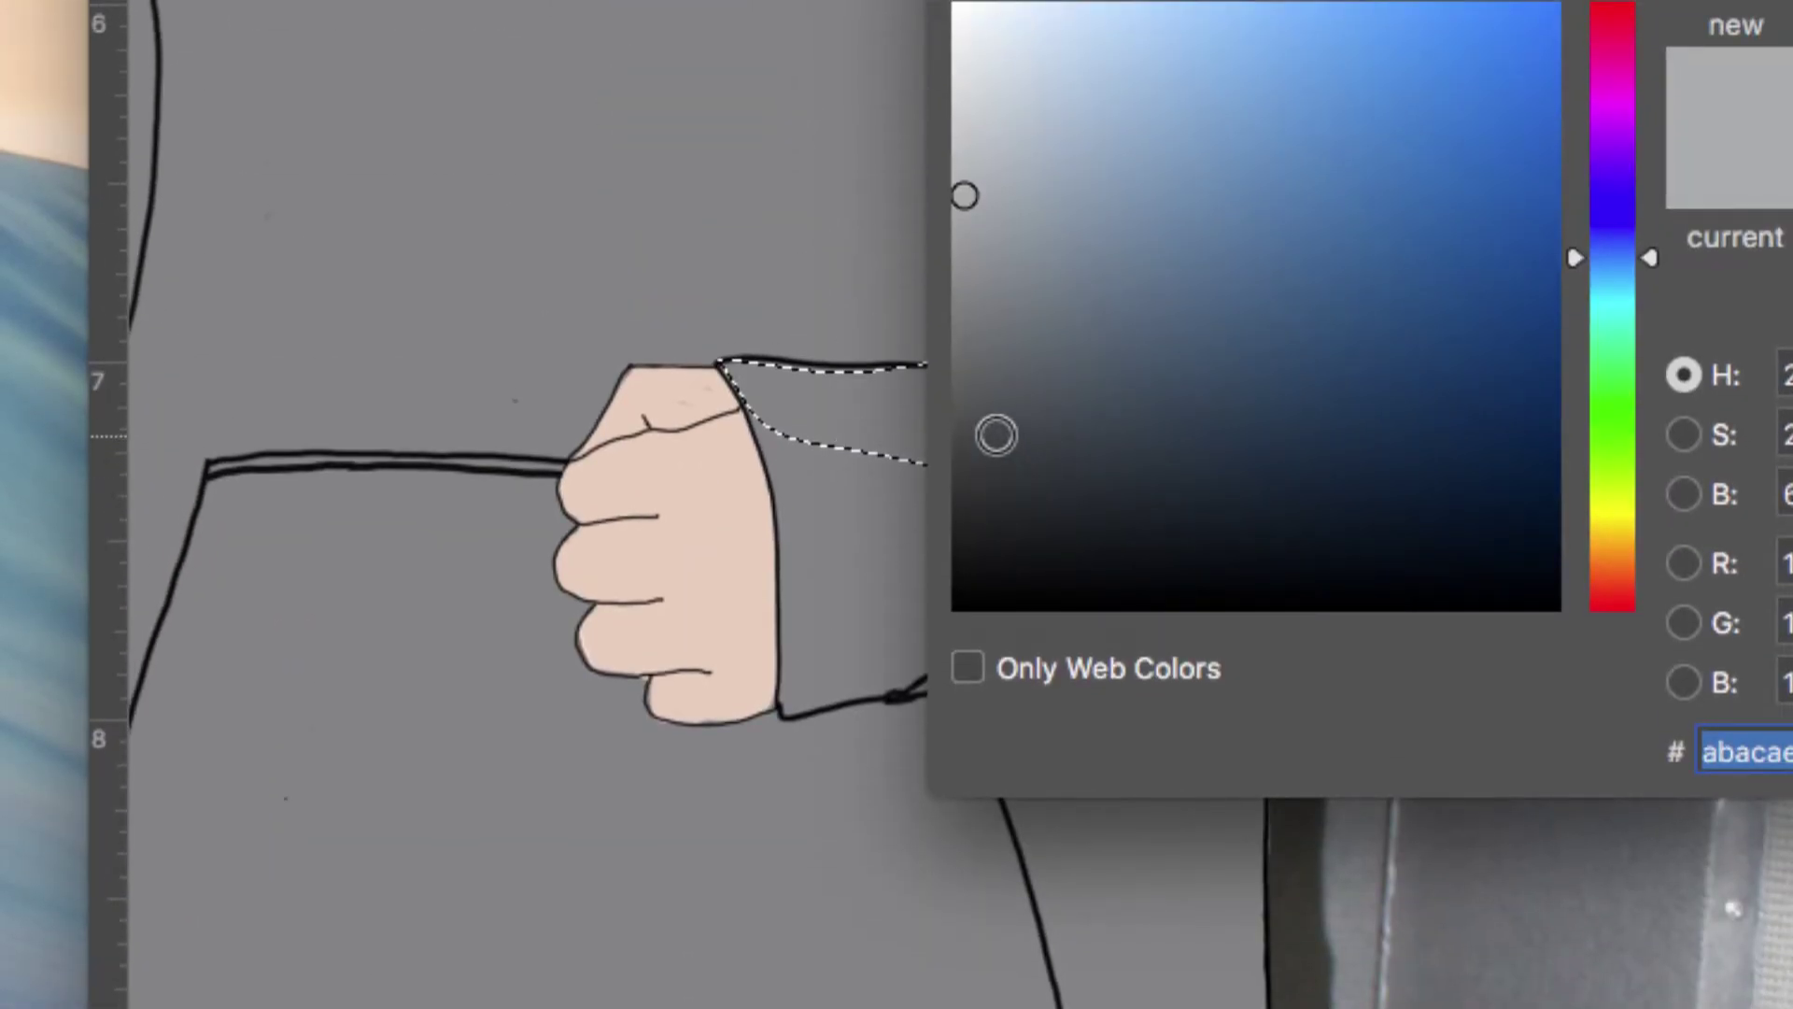
left_click(996, 435)
key("Return")
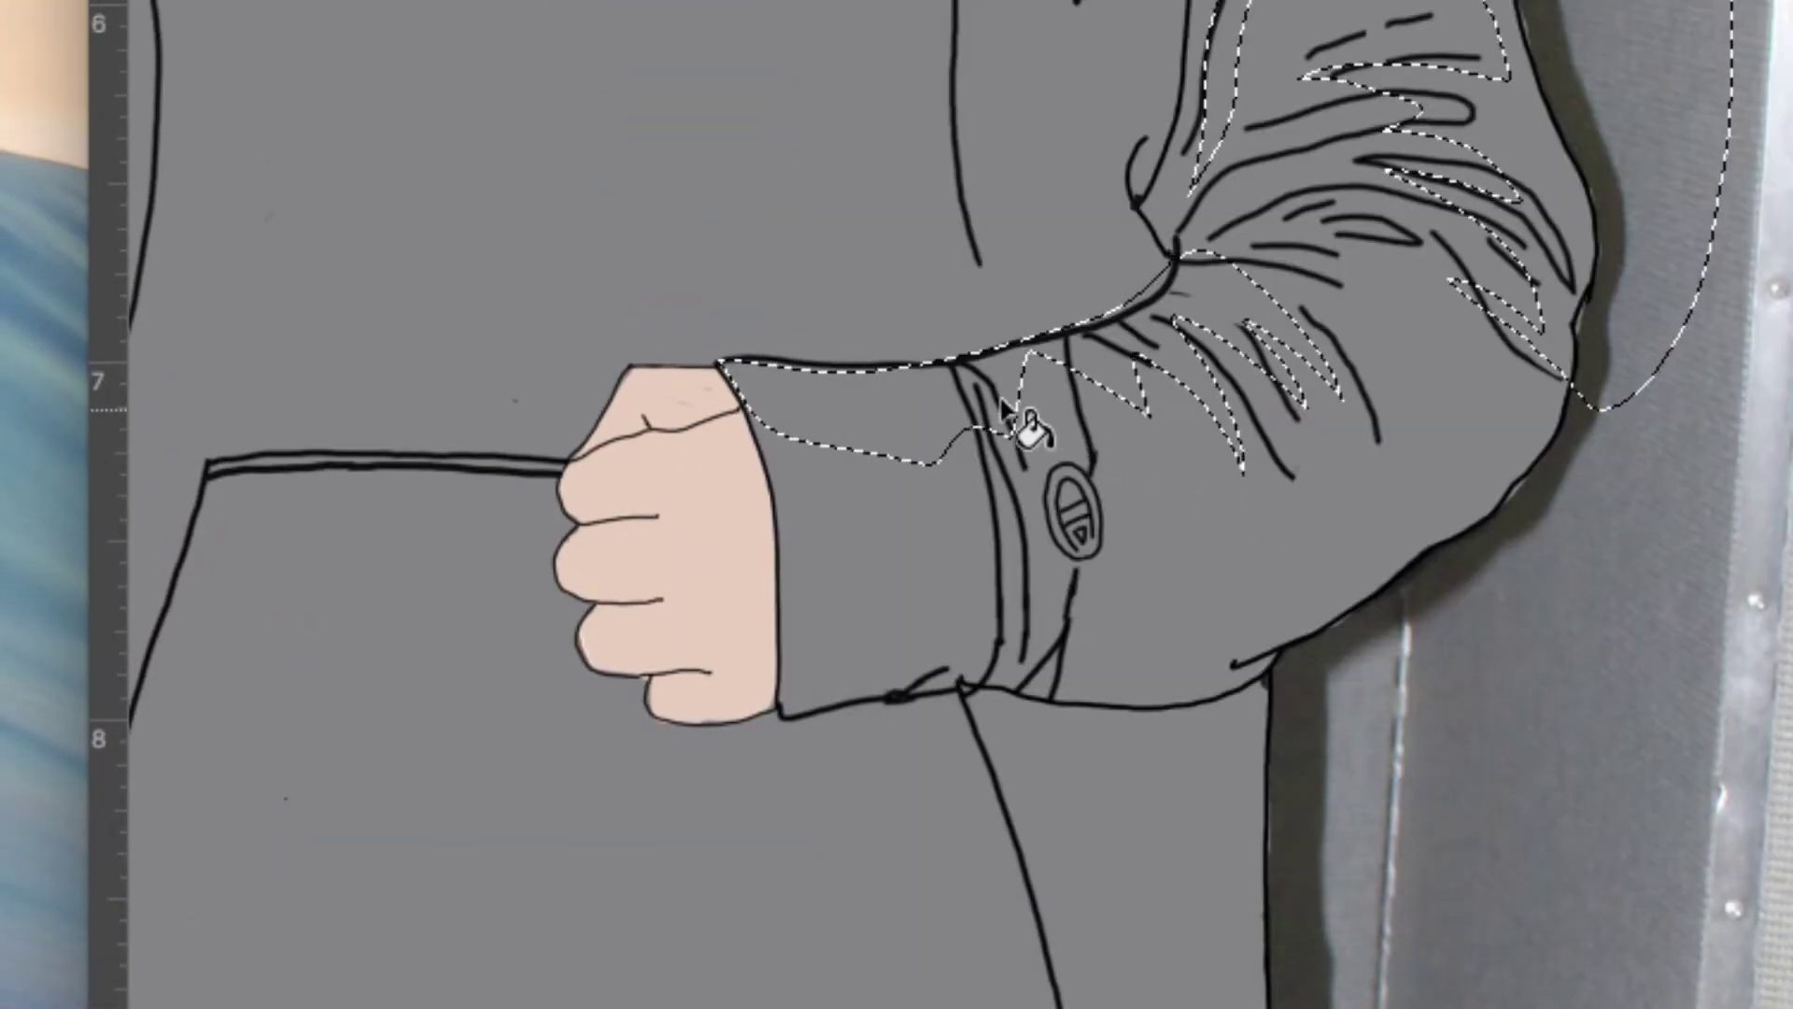
left_click(913, 412)
key("v")
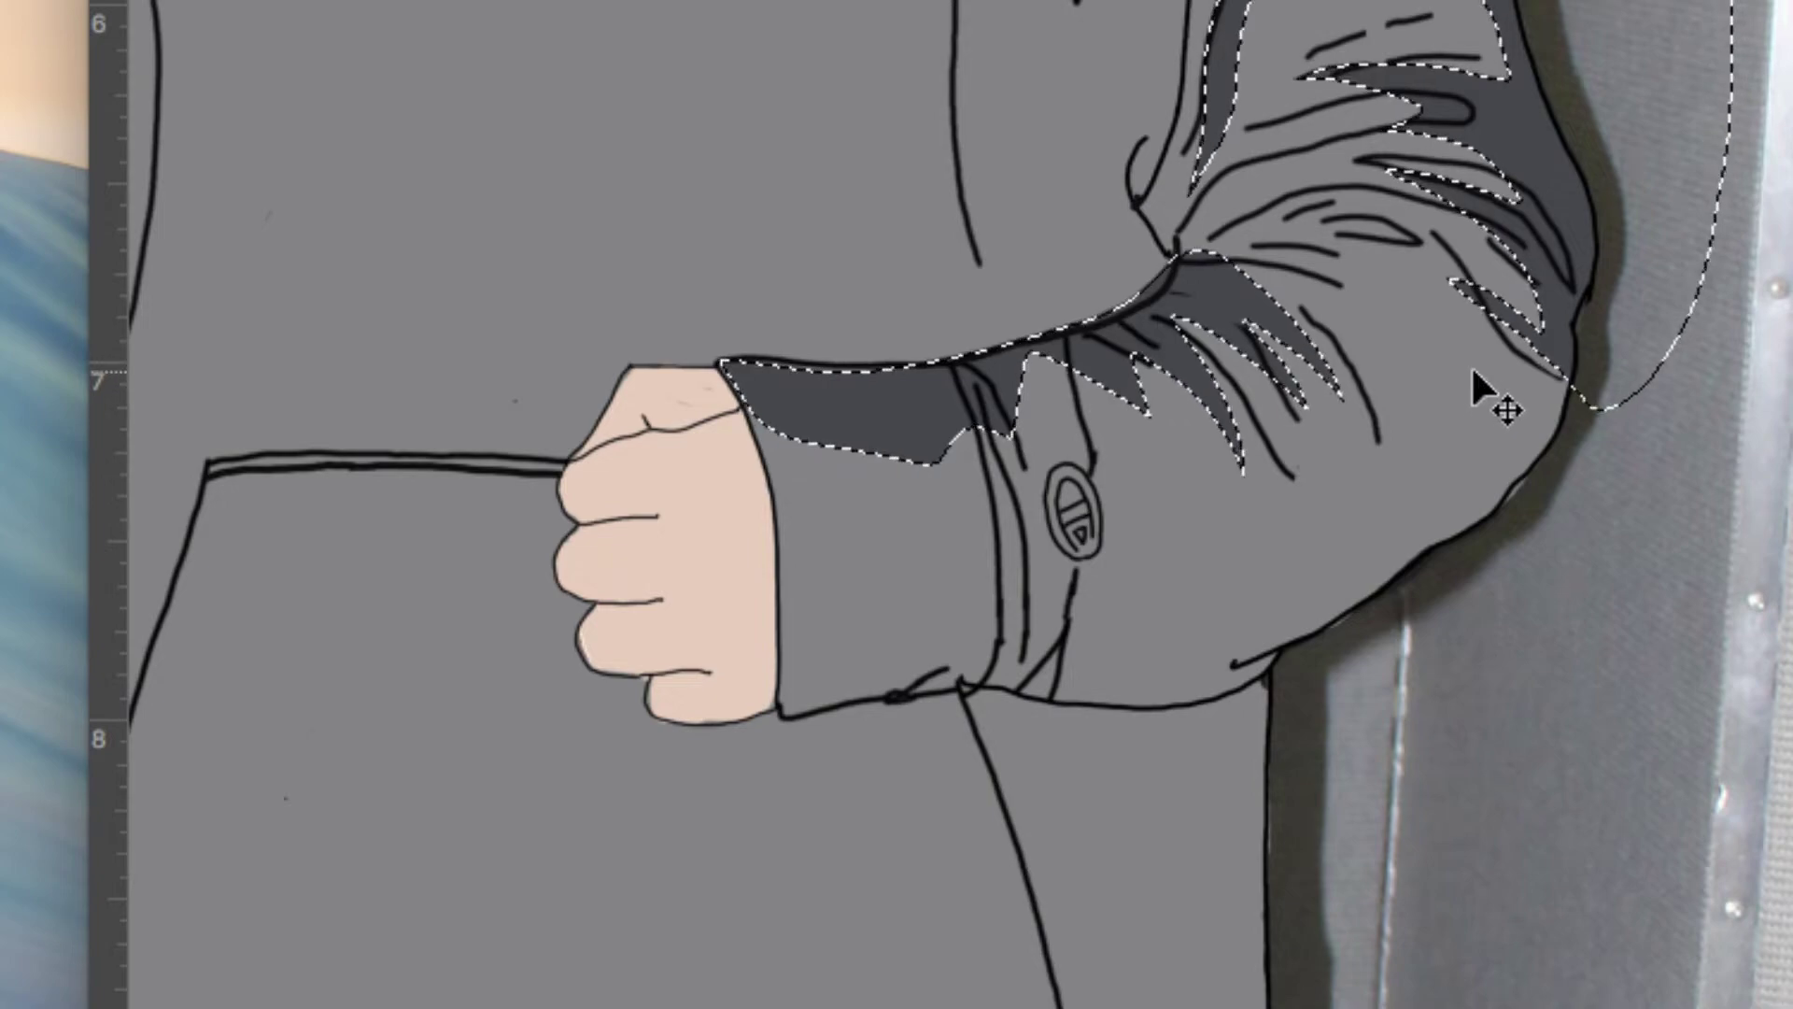
key("super+minus")
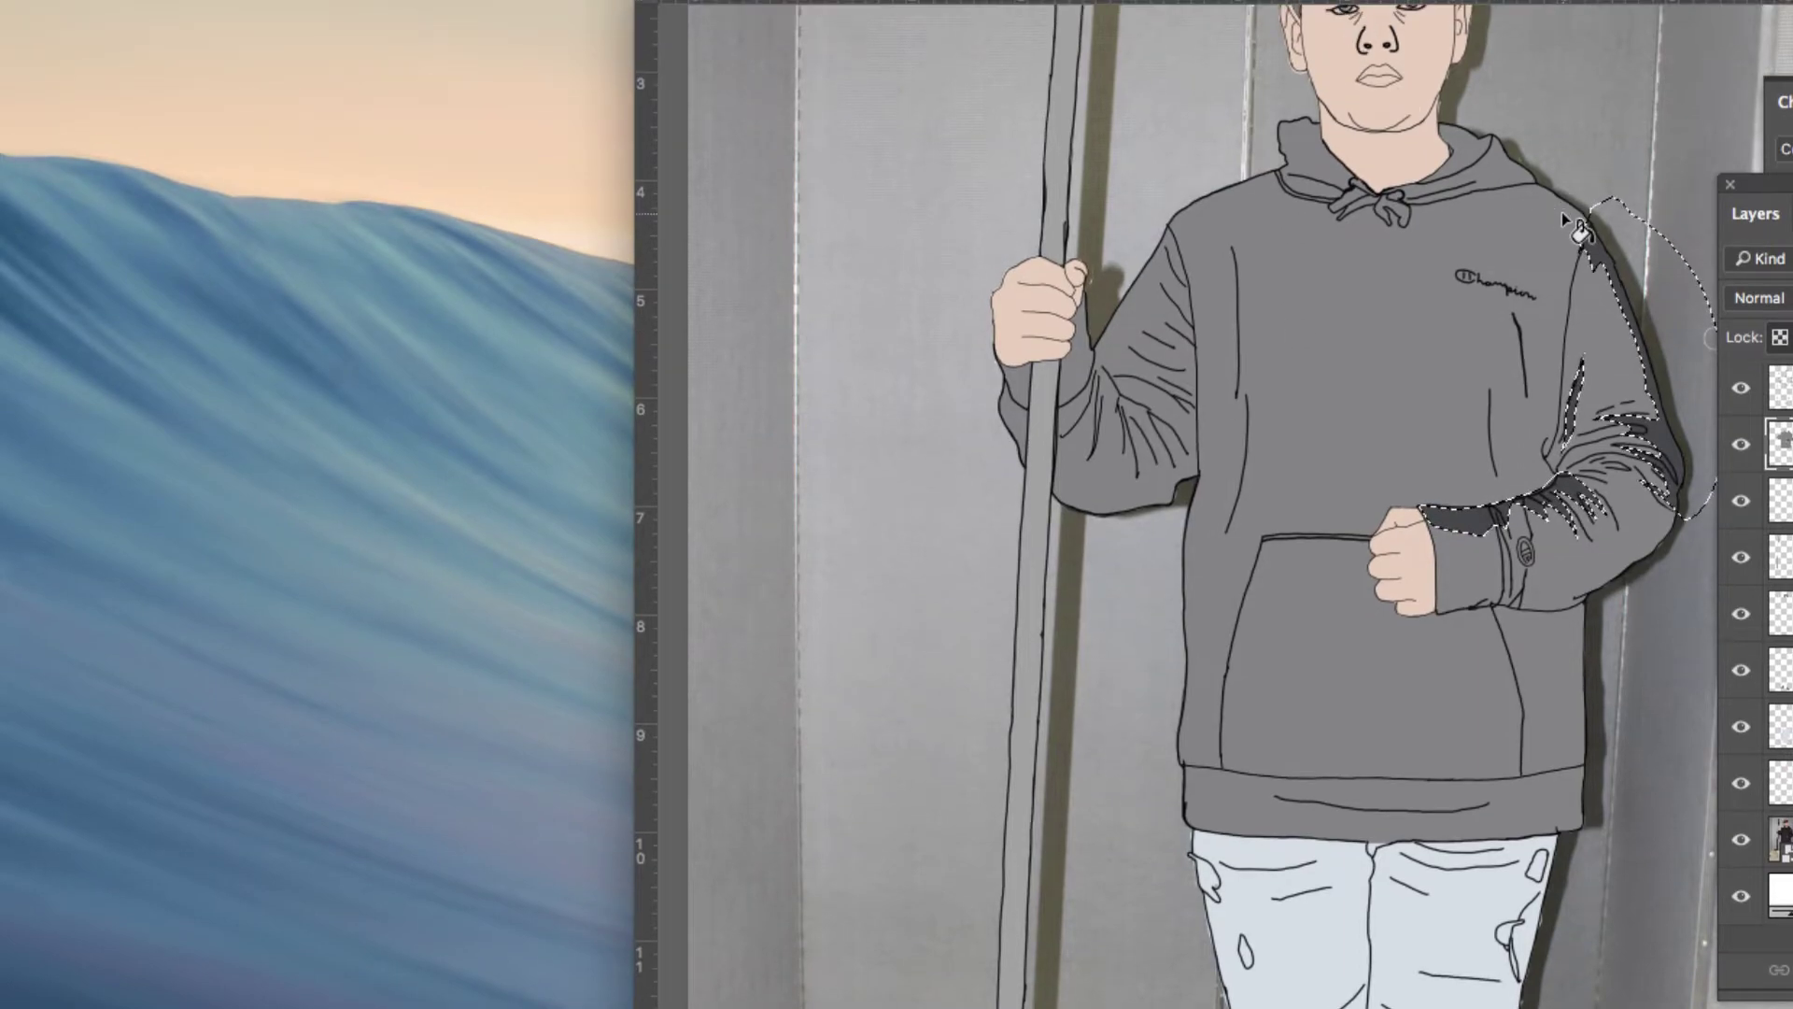
Step: Fill the shoulder shadow with dark grey, deselect, and zoom to the forearm with the Lasso Tool
left_click(1589, 283)
key("ctrl+d")
left_click_drag(1506, 300, 1601, 389)
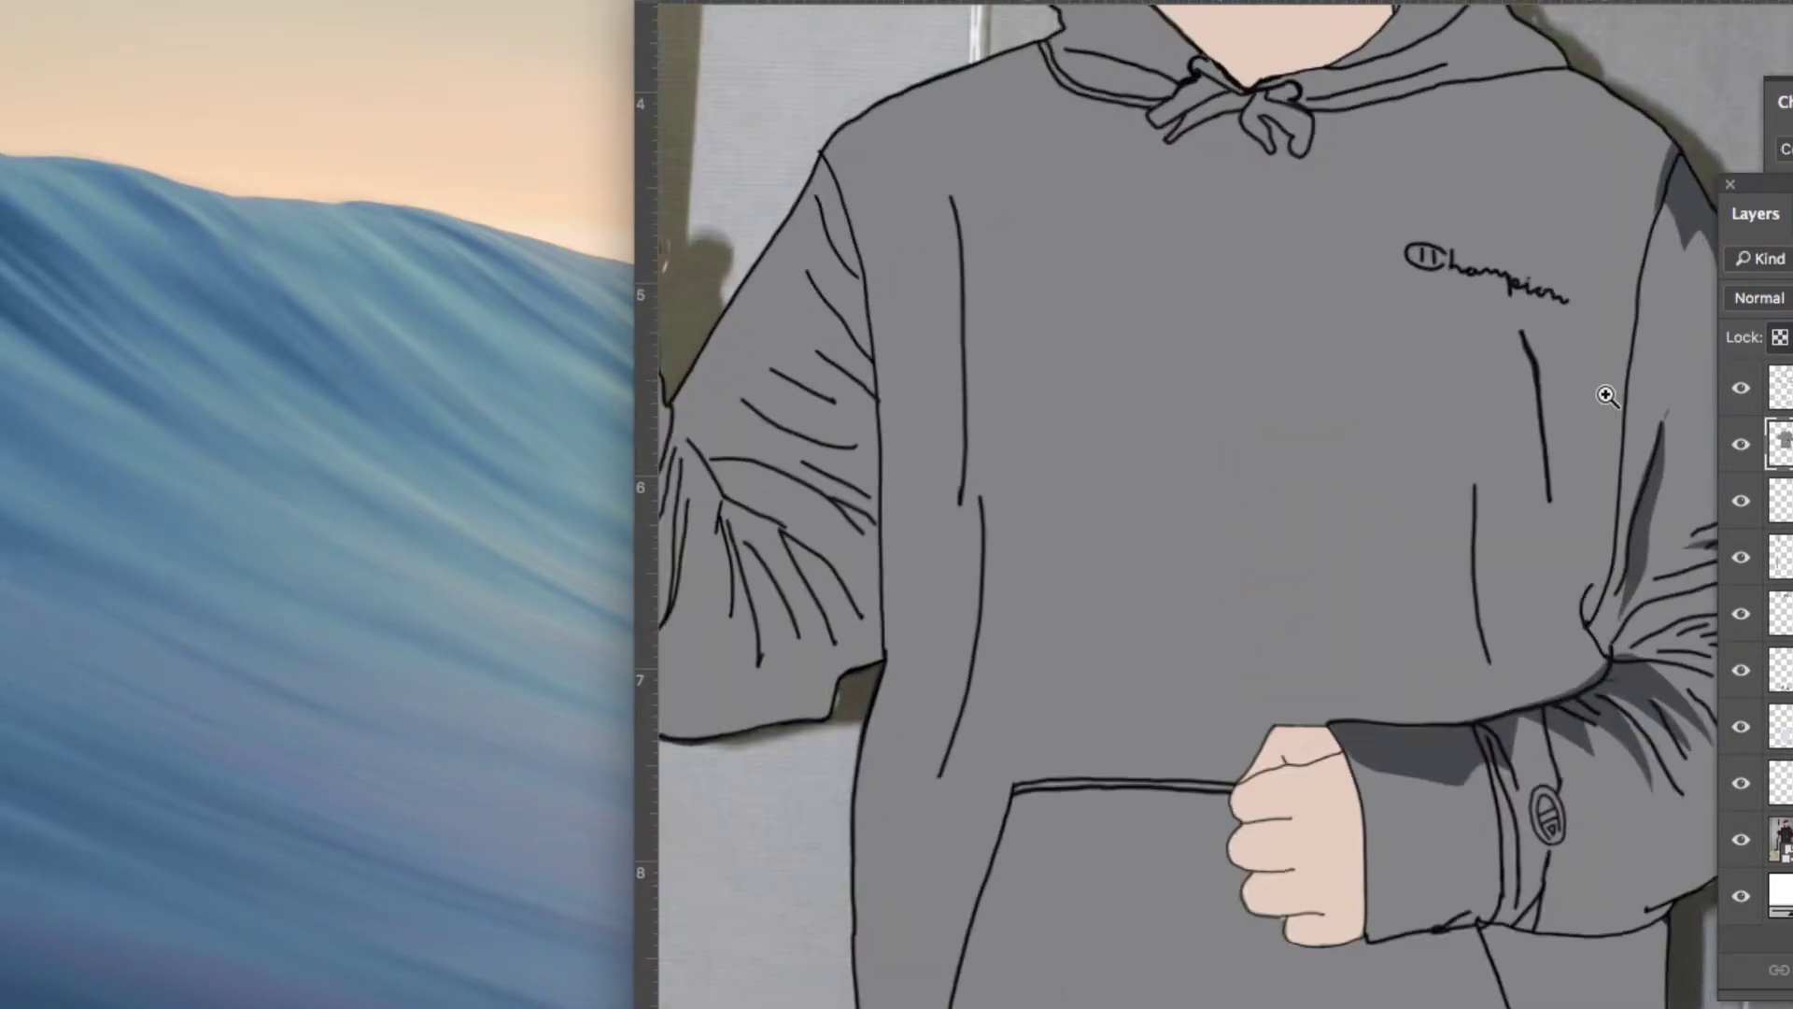
left_click_drag(1421, 333, 1198, 182)
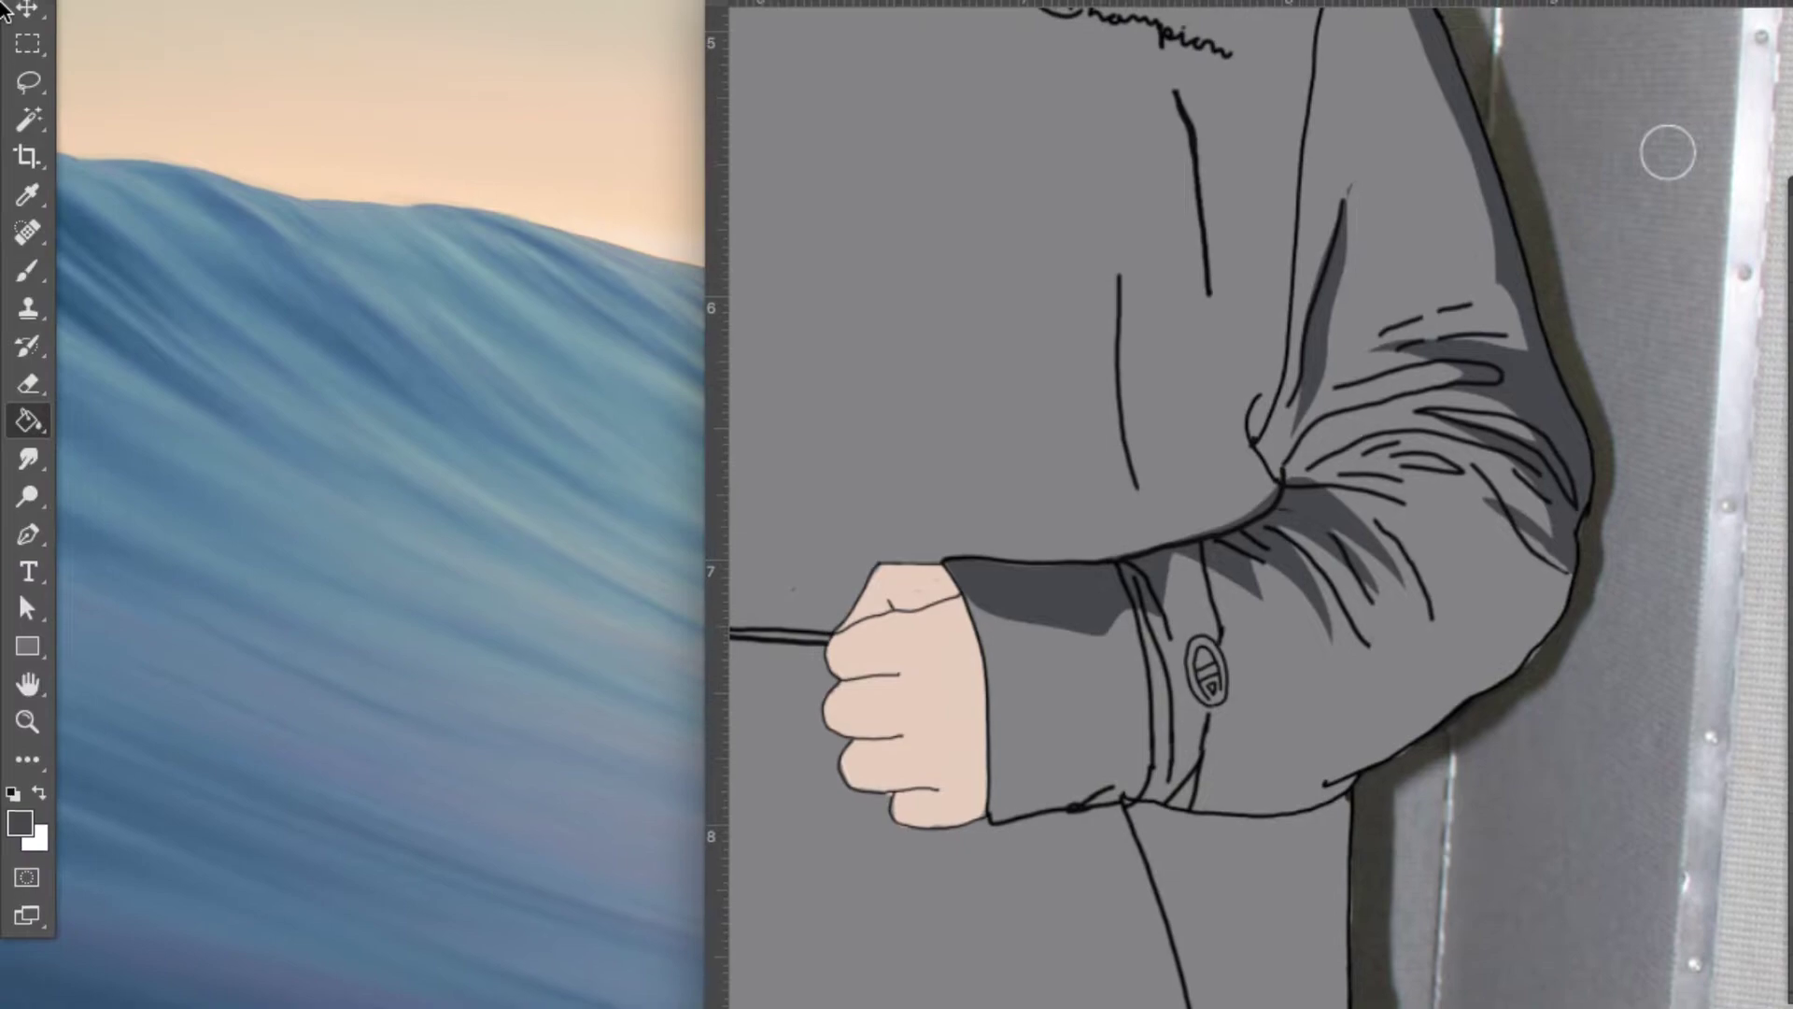
left_click(28, 84)
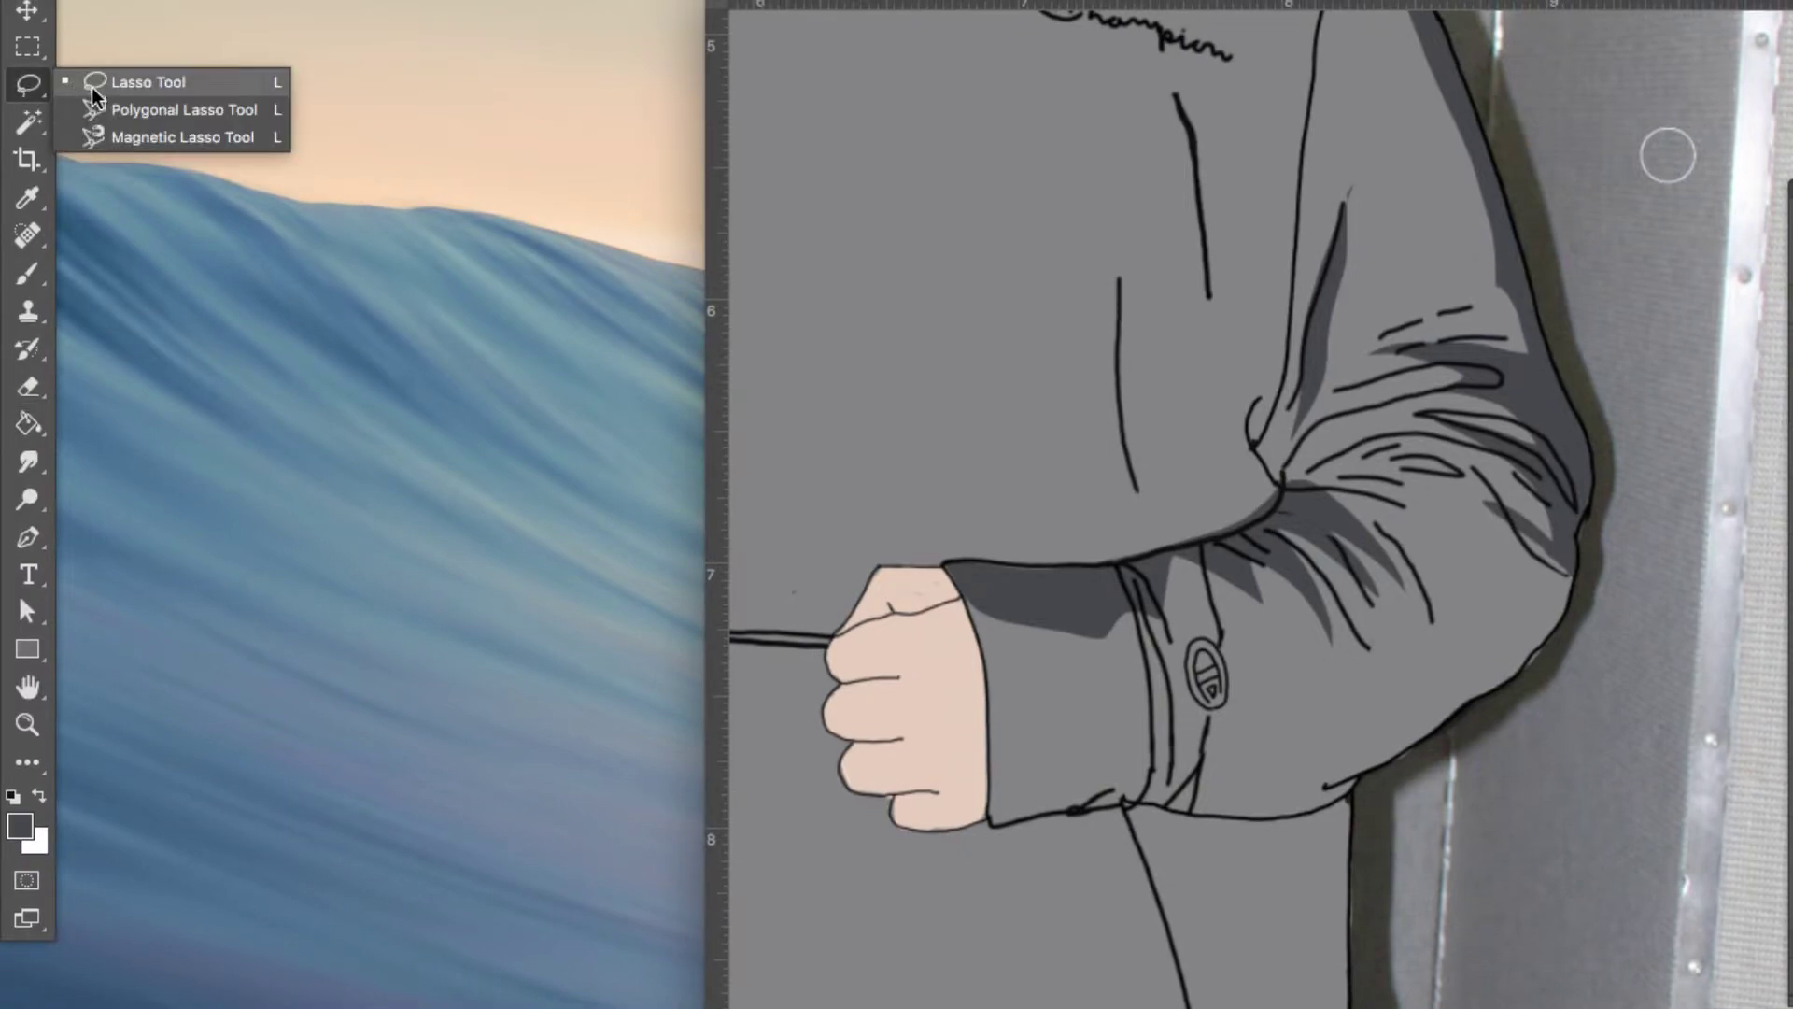
left_click(116, 86)
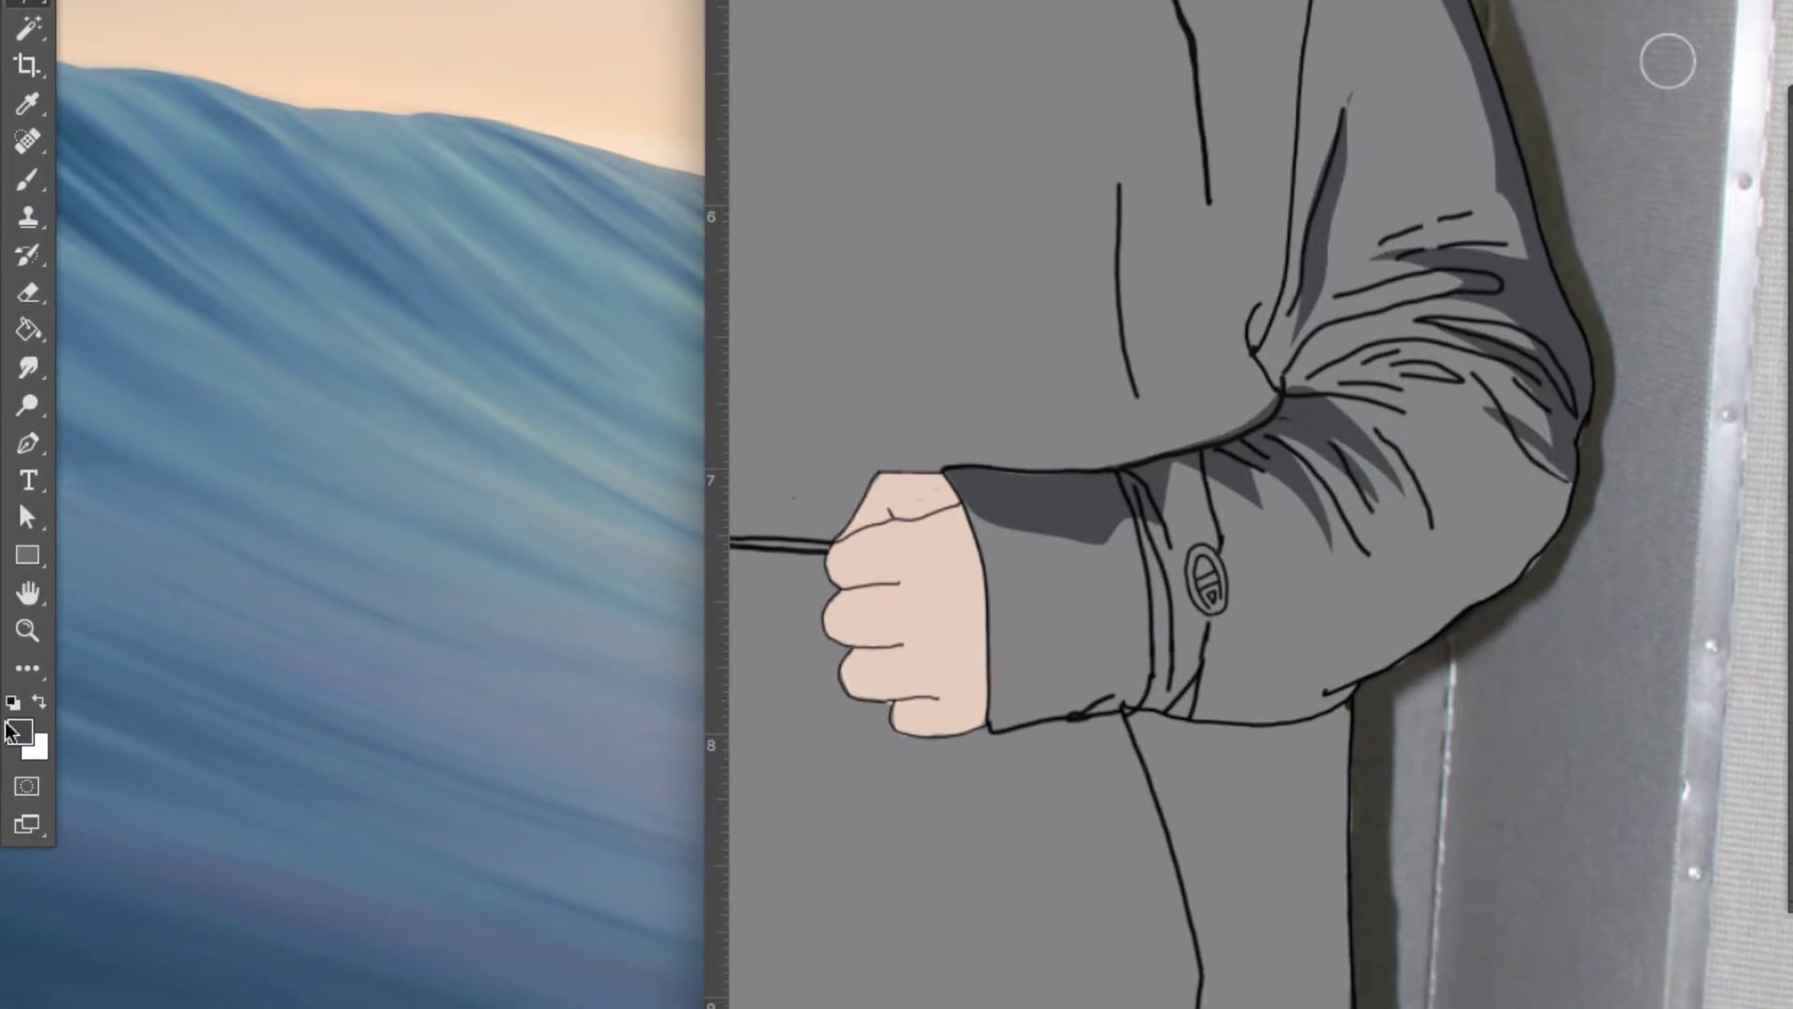
Step: Choose a darker grey, then lasso and bucket-fill the forearm shadow and deselect
left_click(20, 730)
left_click(1136, 571)
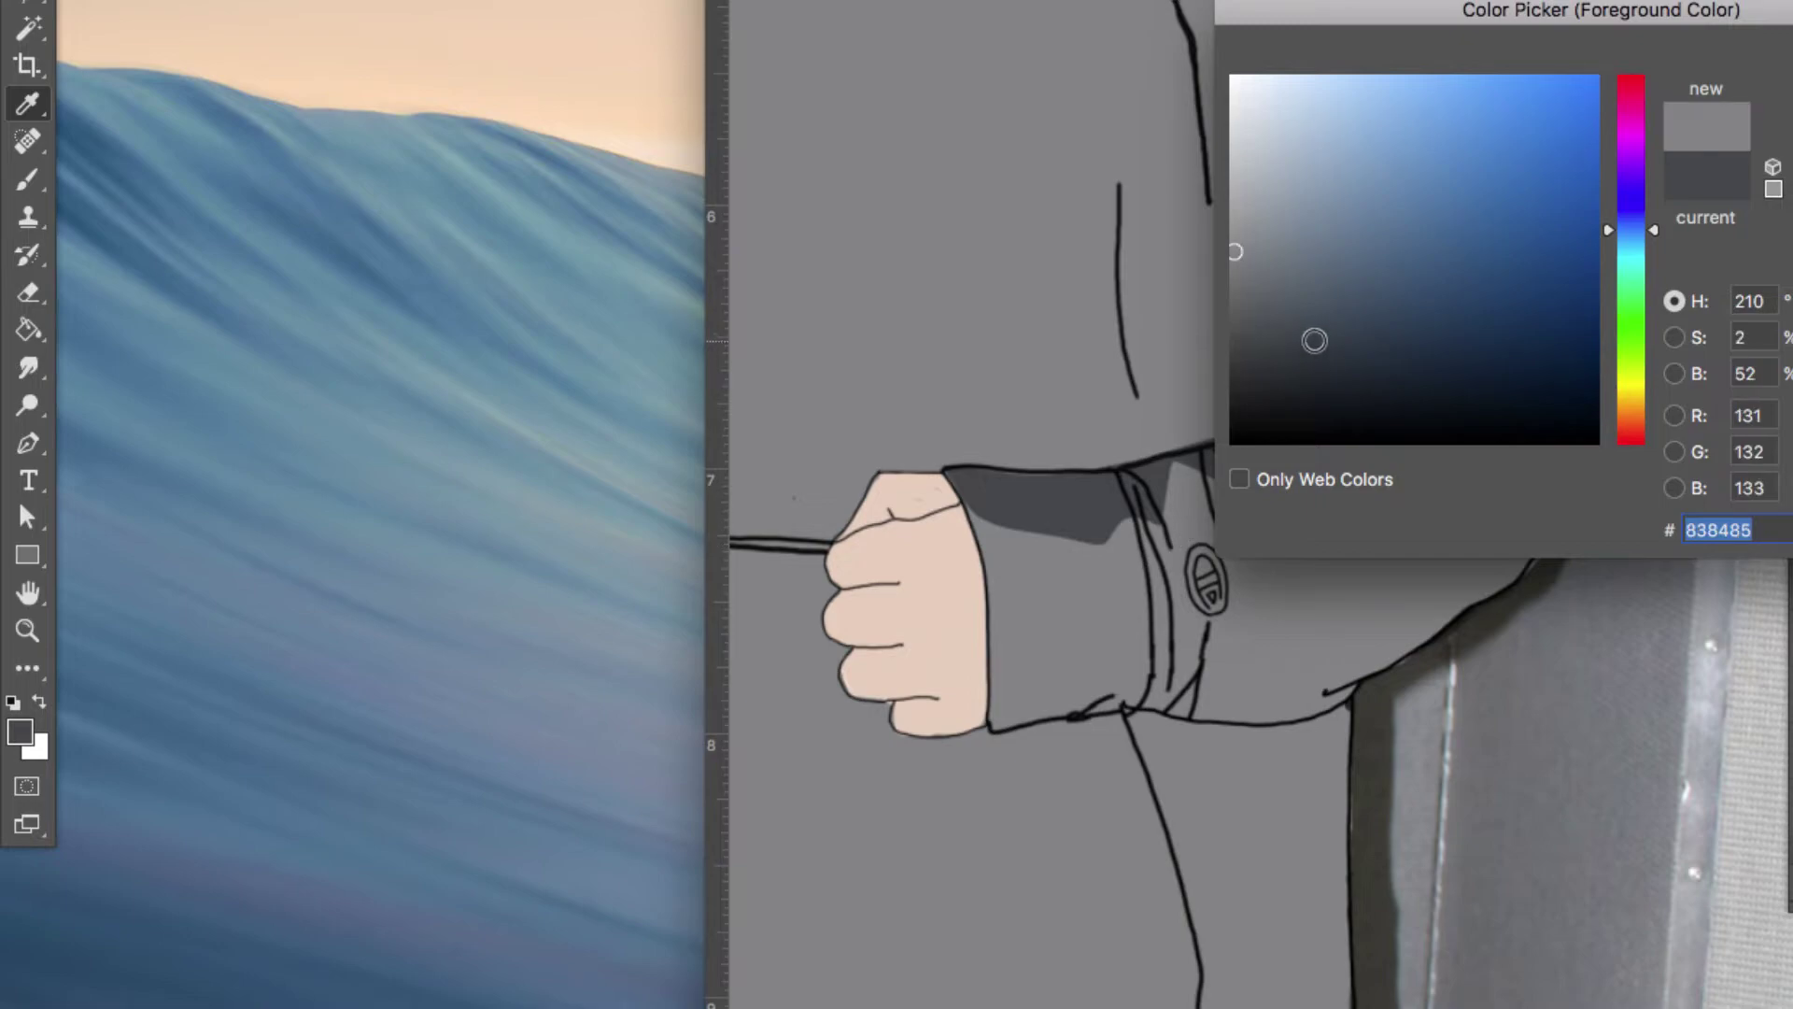
left_click(1258, 302)
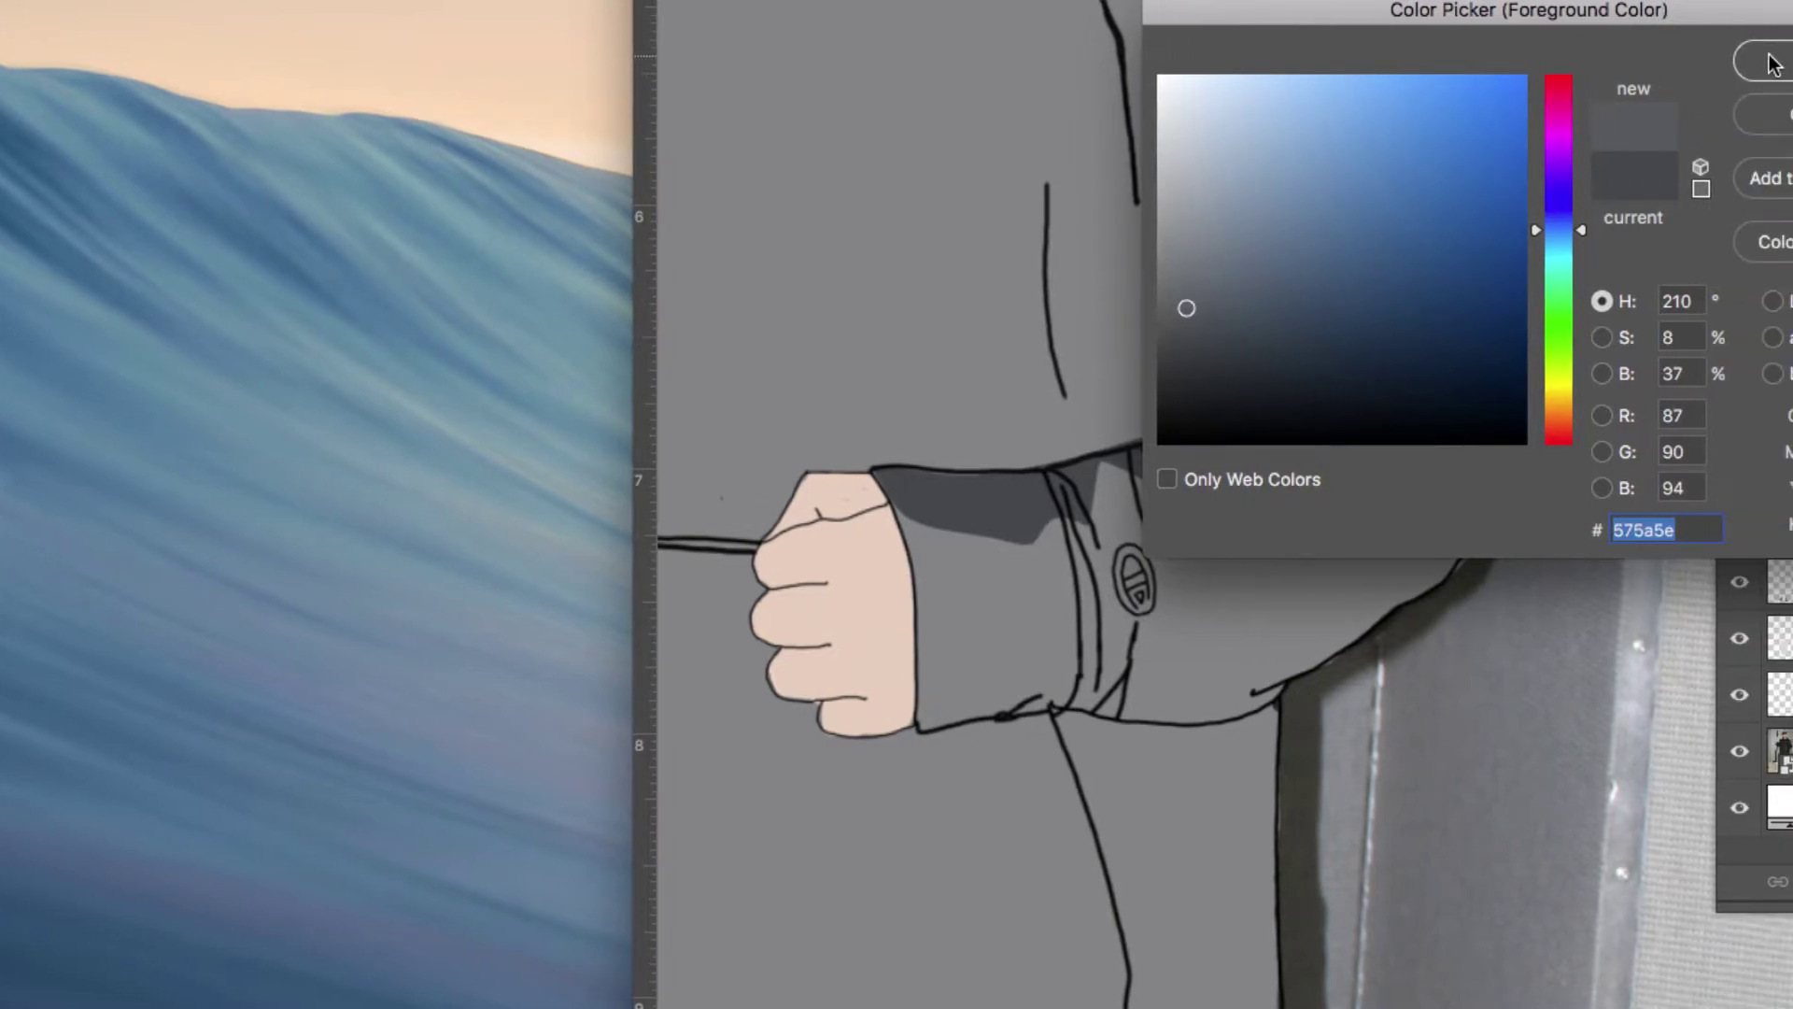
key("Return")
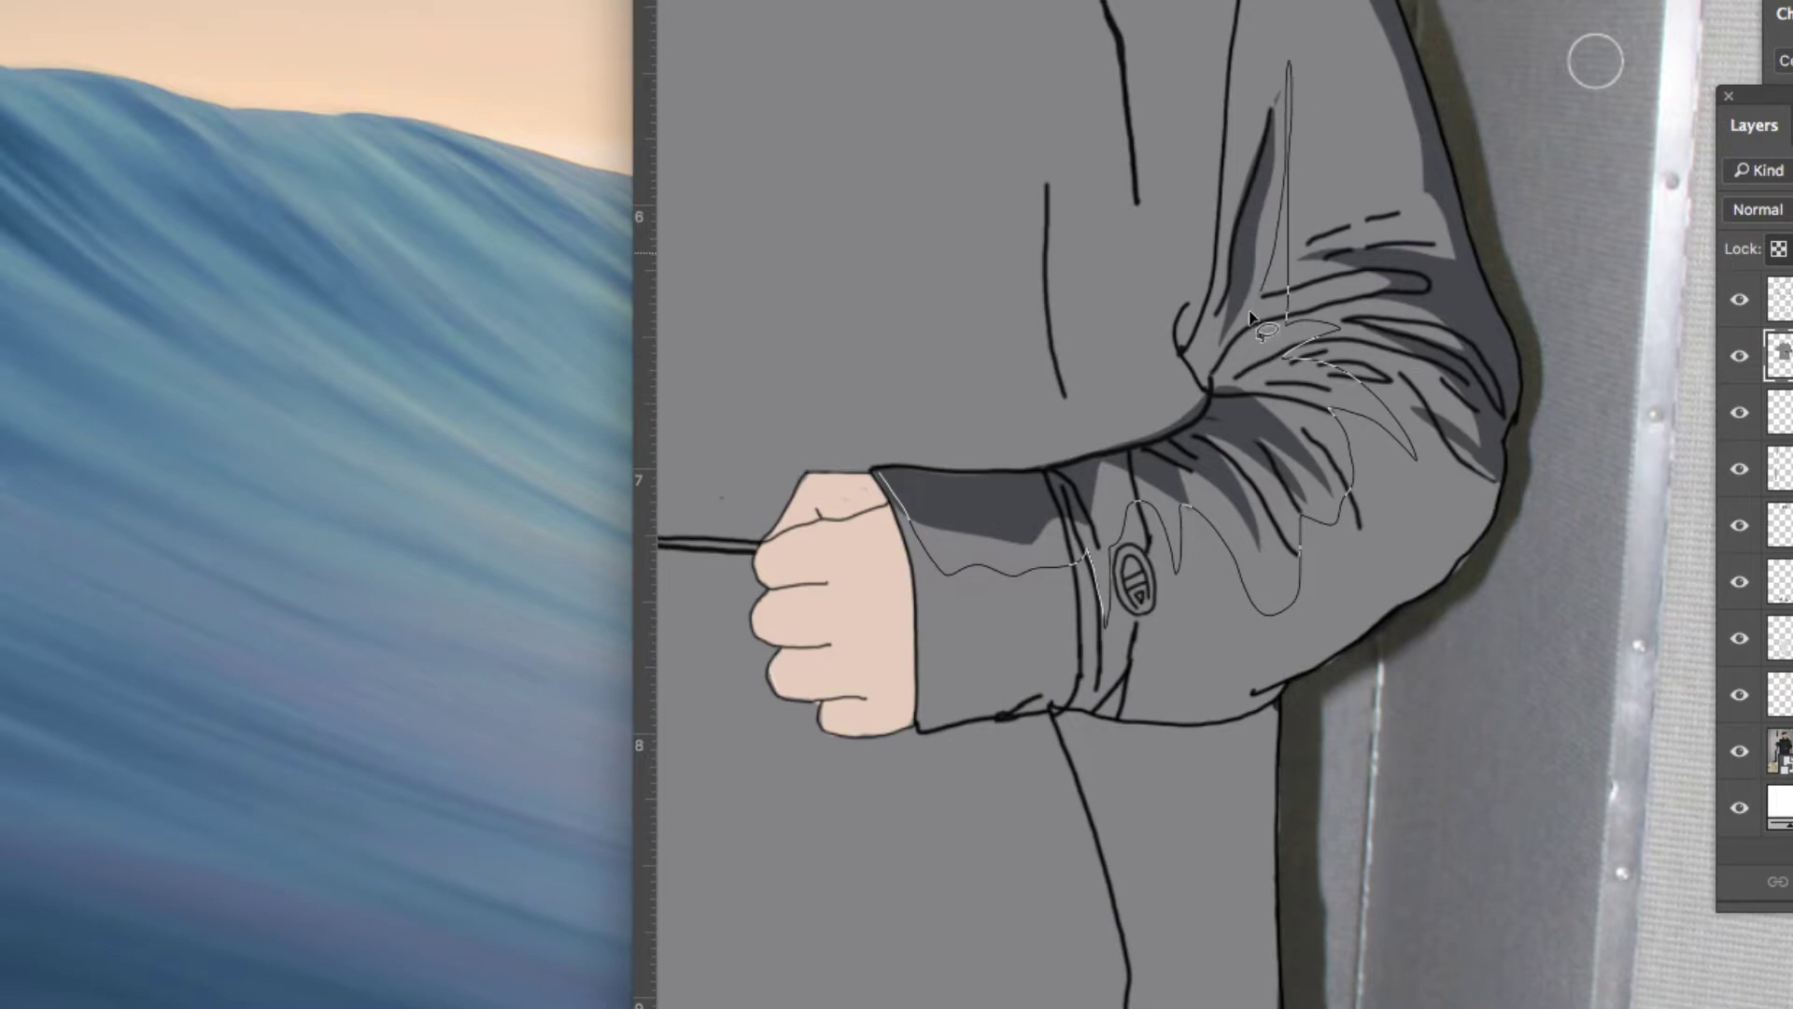
left_click_drag(892, 478, 894, 480)
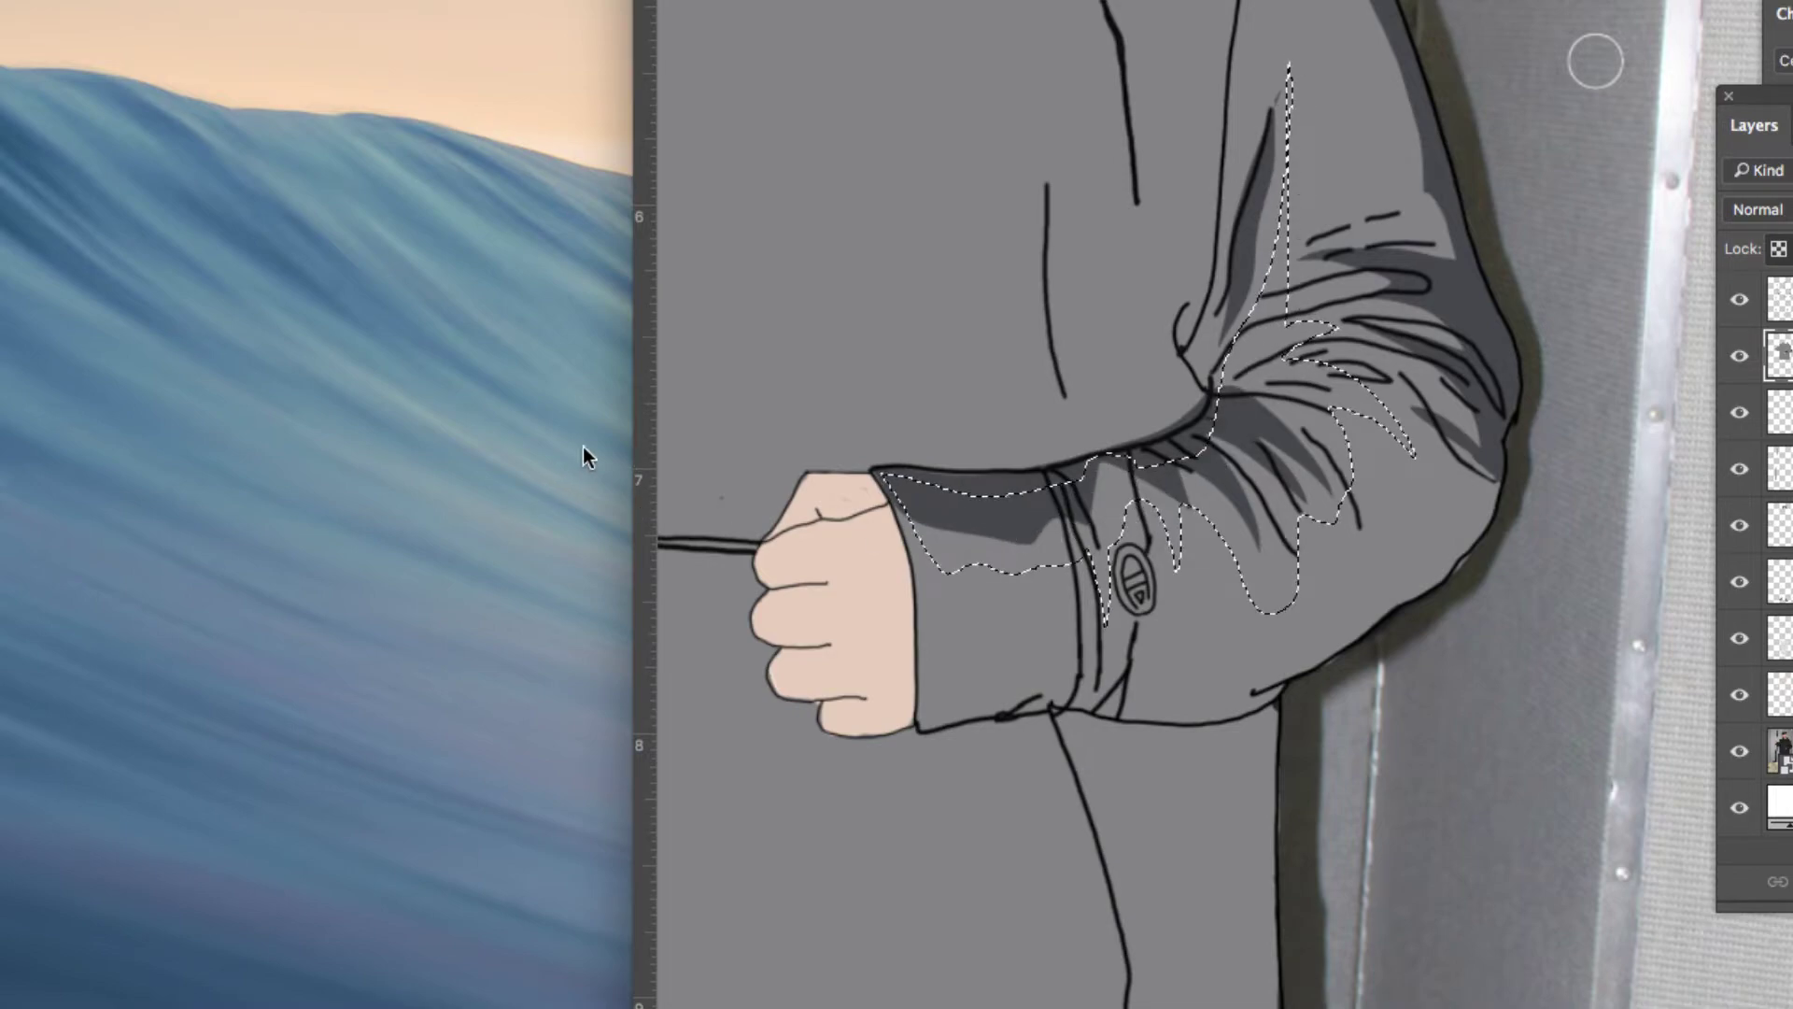
key("g")
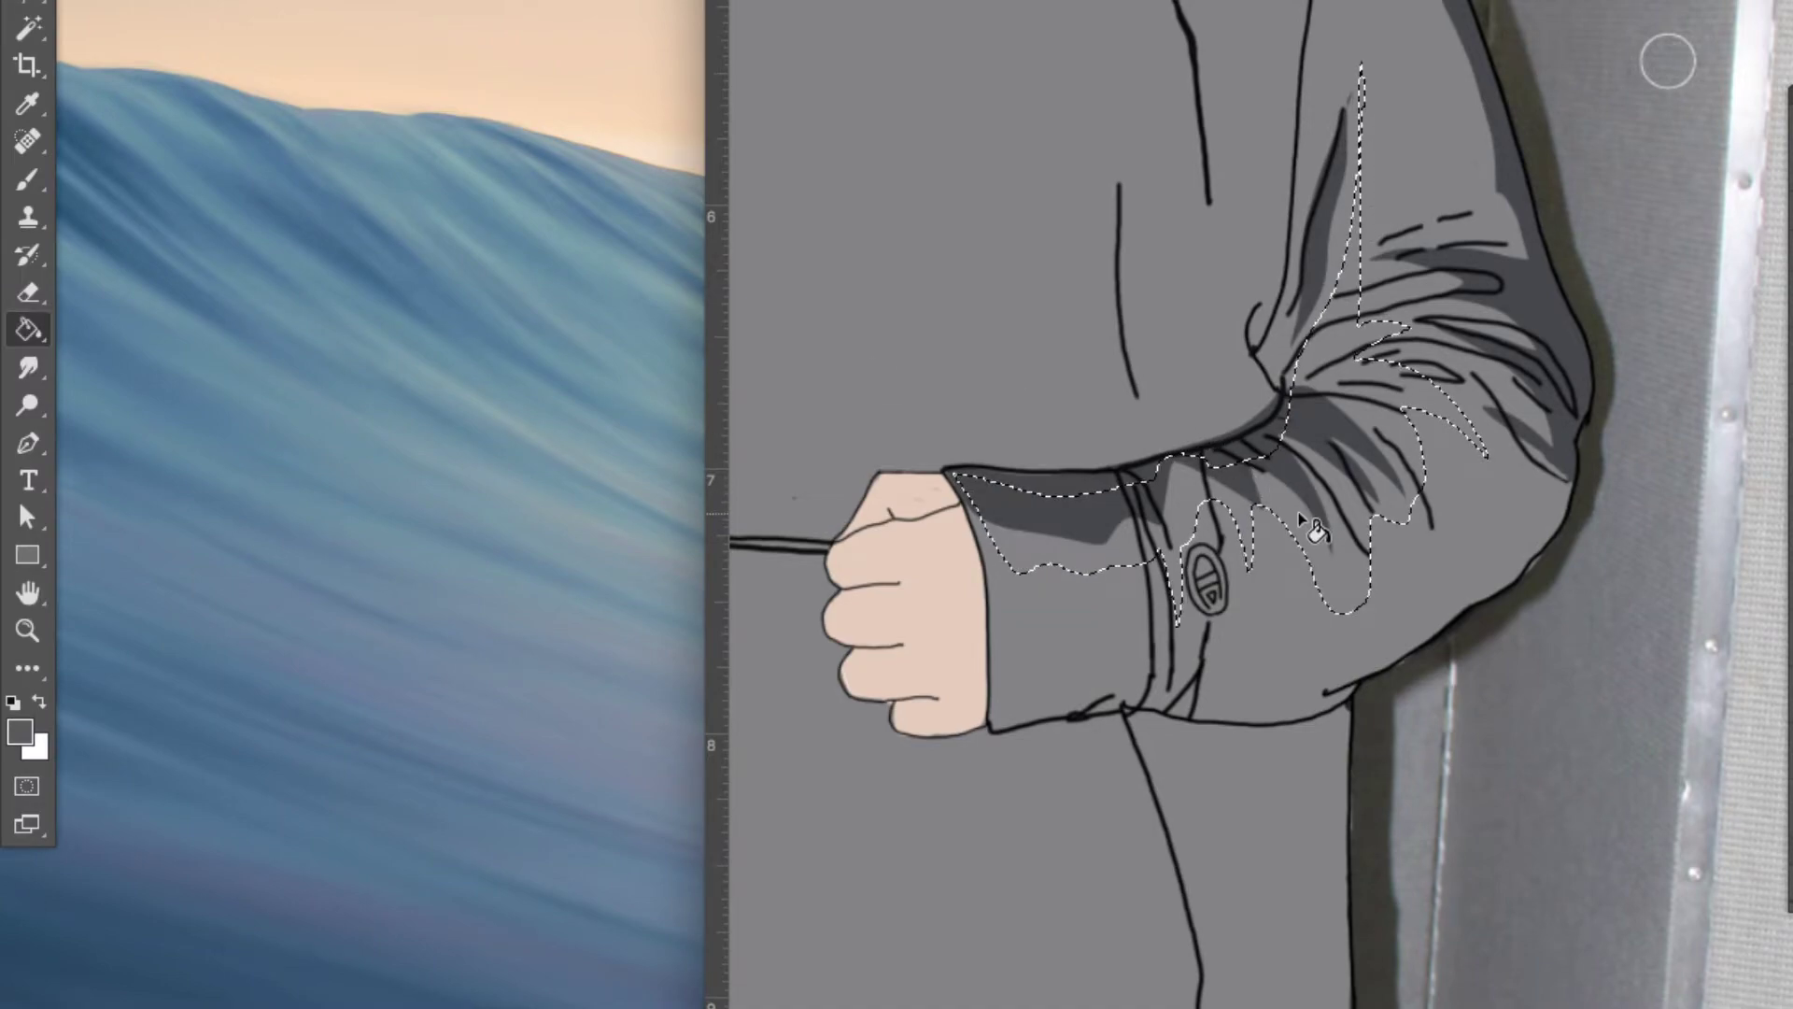
left_click(1312, 534)
key("ctrl+d")
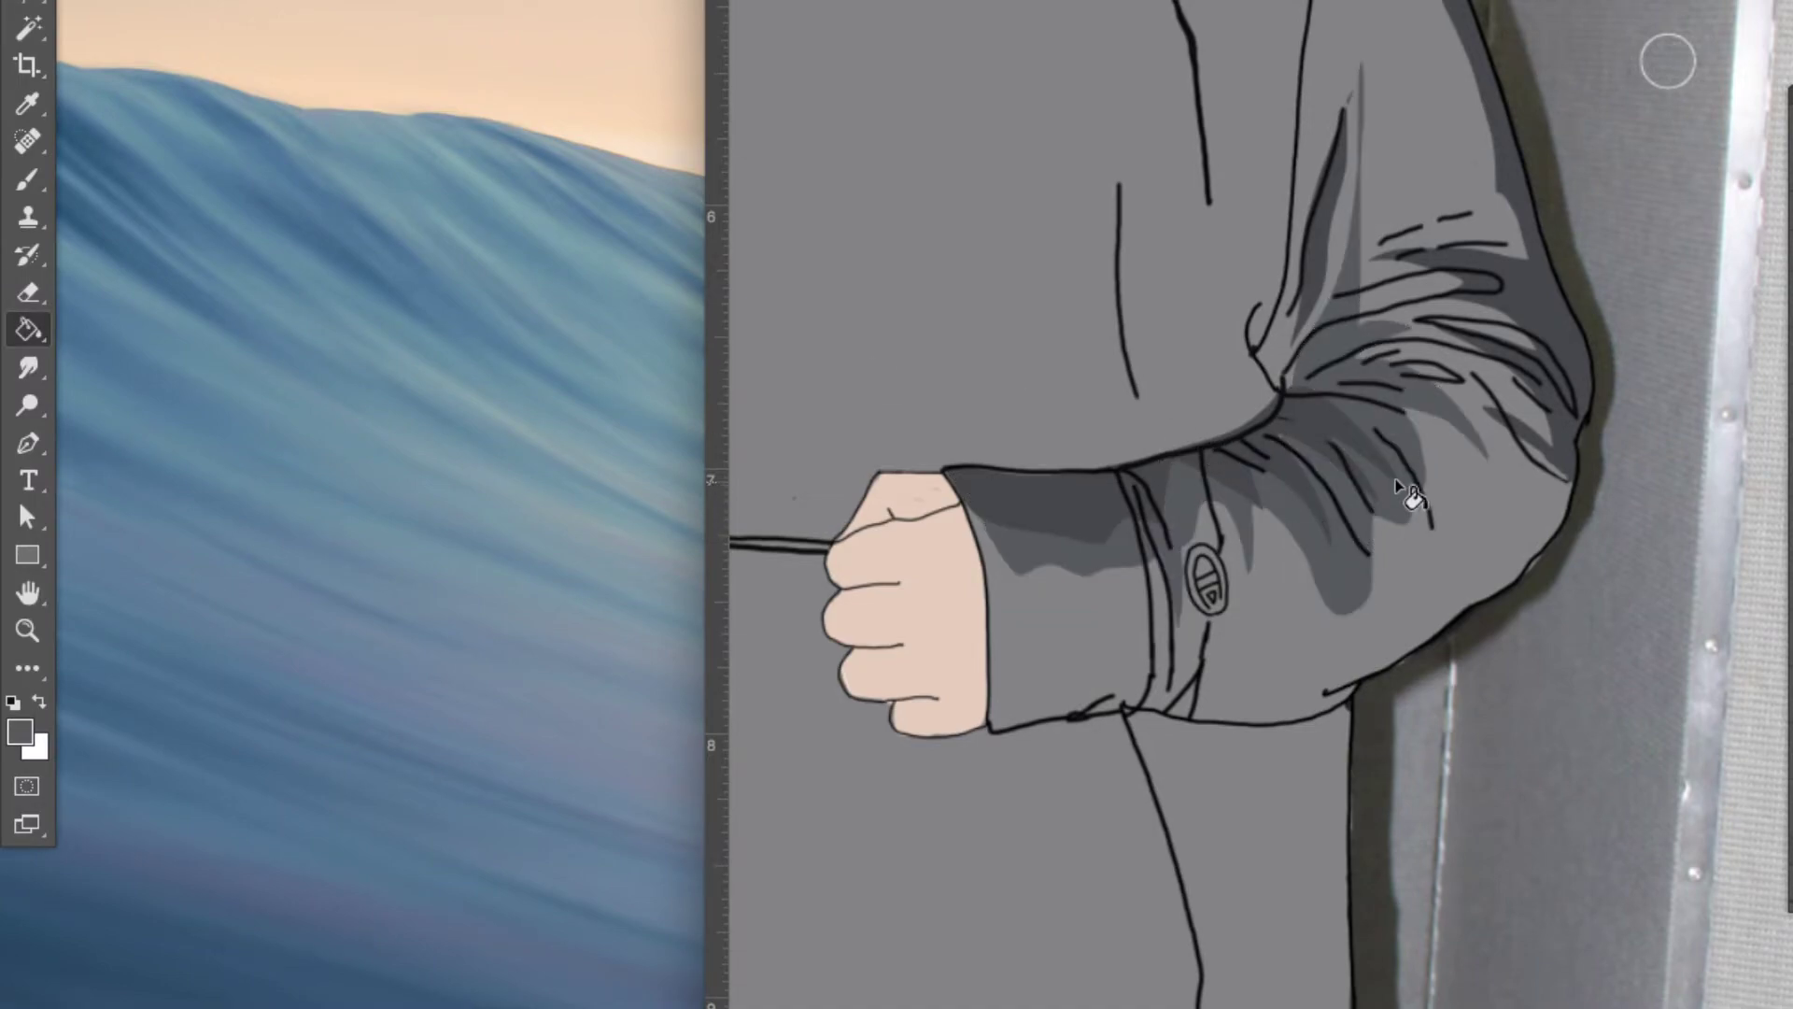
Step: Undo the dark shading fills on the sleeve and return to the Lasso Tool
left_click_drag(1272, 459, 1200, 262)
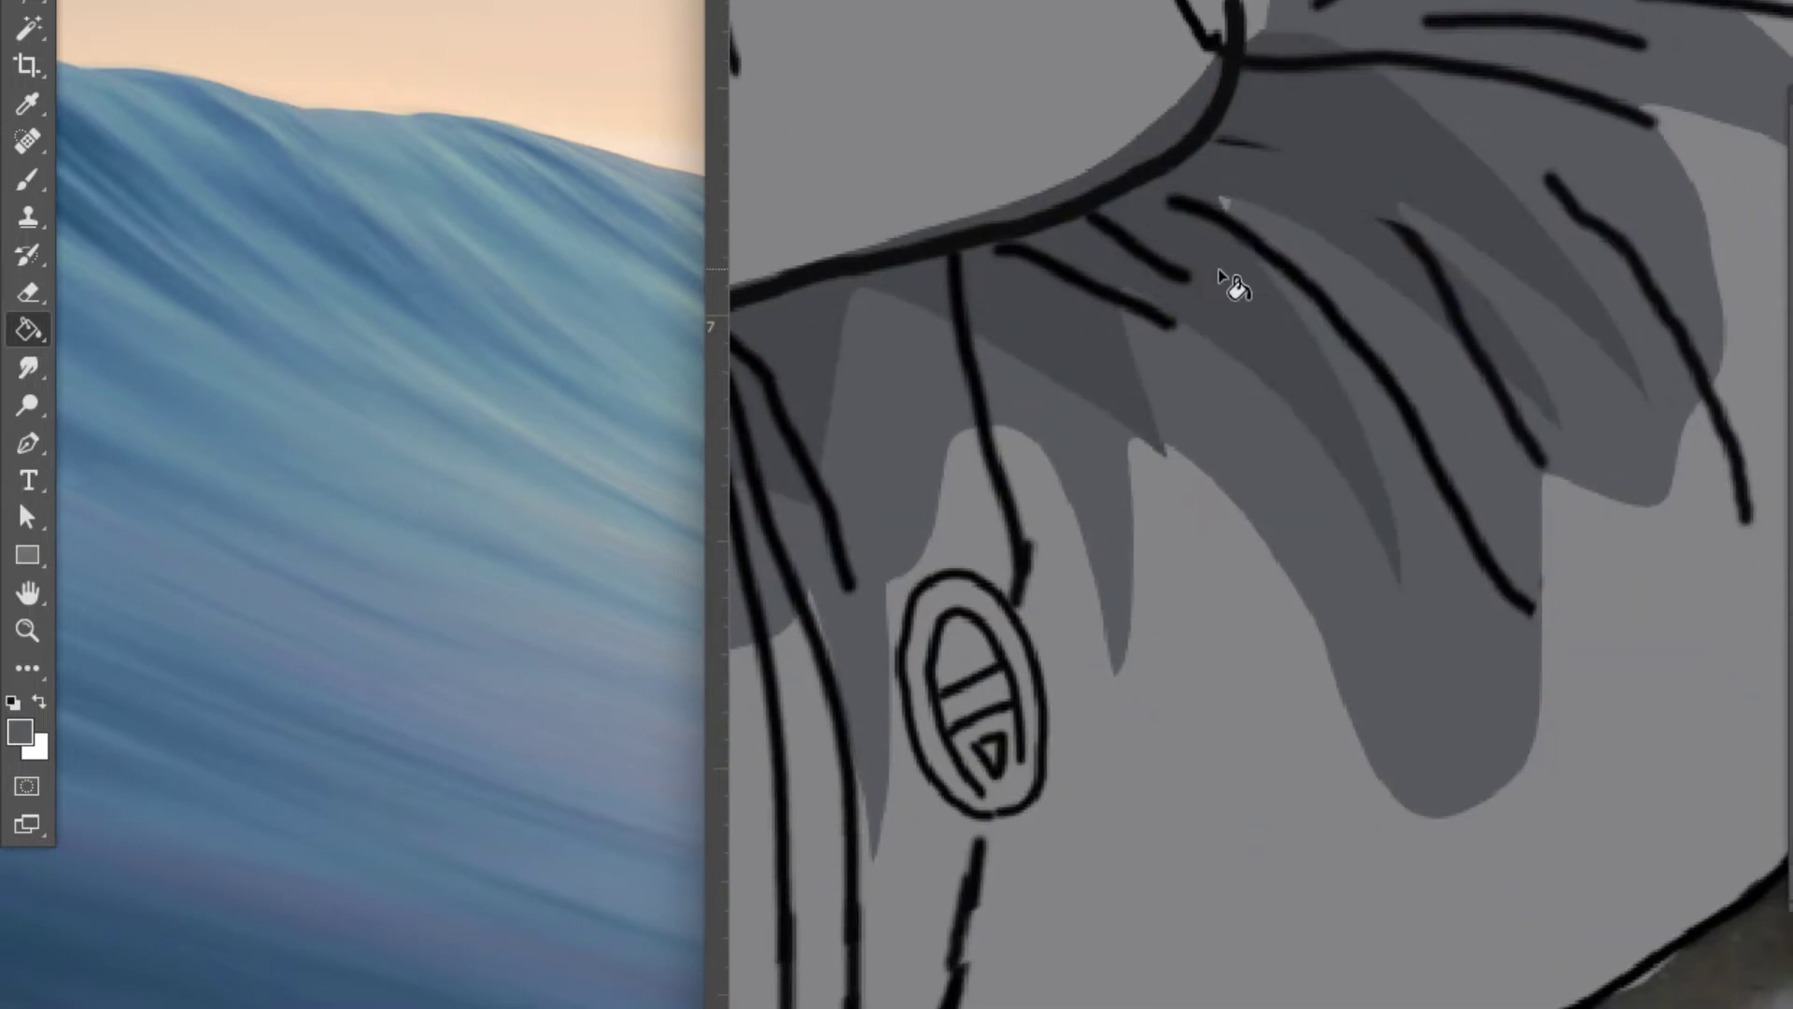
key("ctrl+z")
key("ctrl+z")
key("ctrl+z")
key("ctrl+z")
key("ctrl+z")
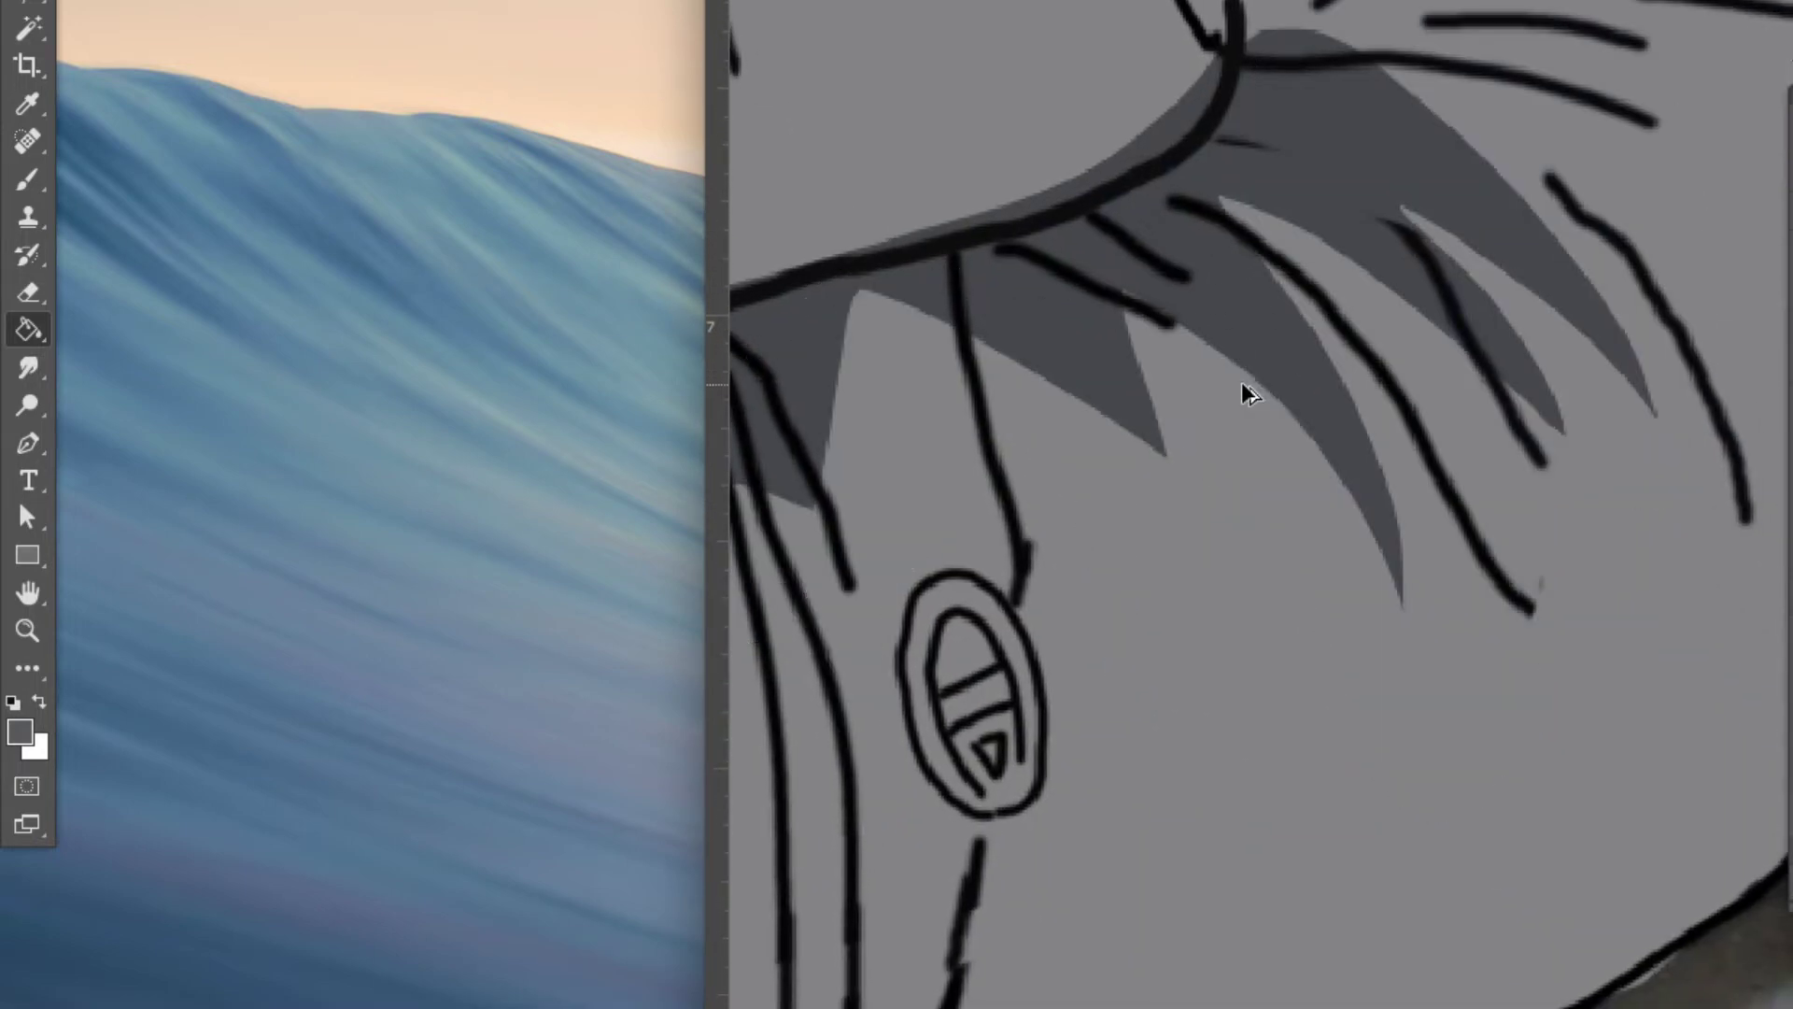
key("ctrl+z")
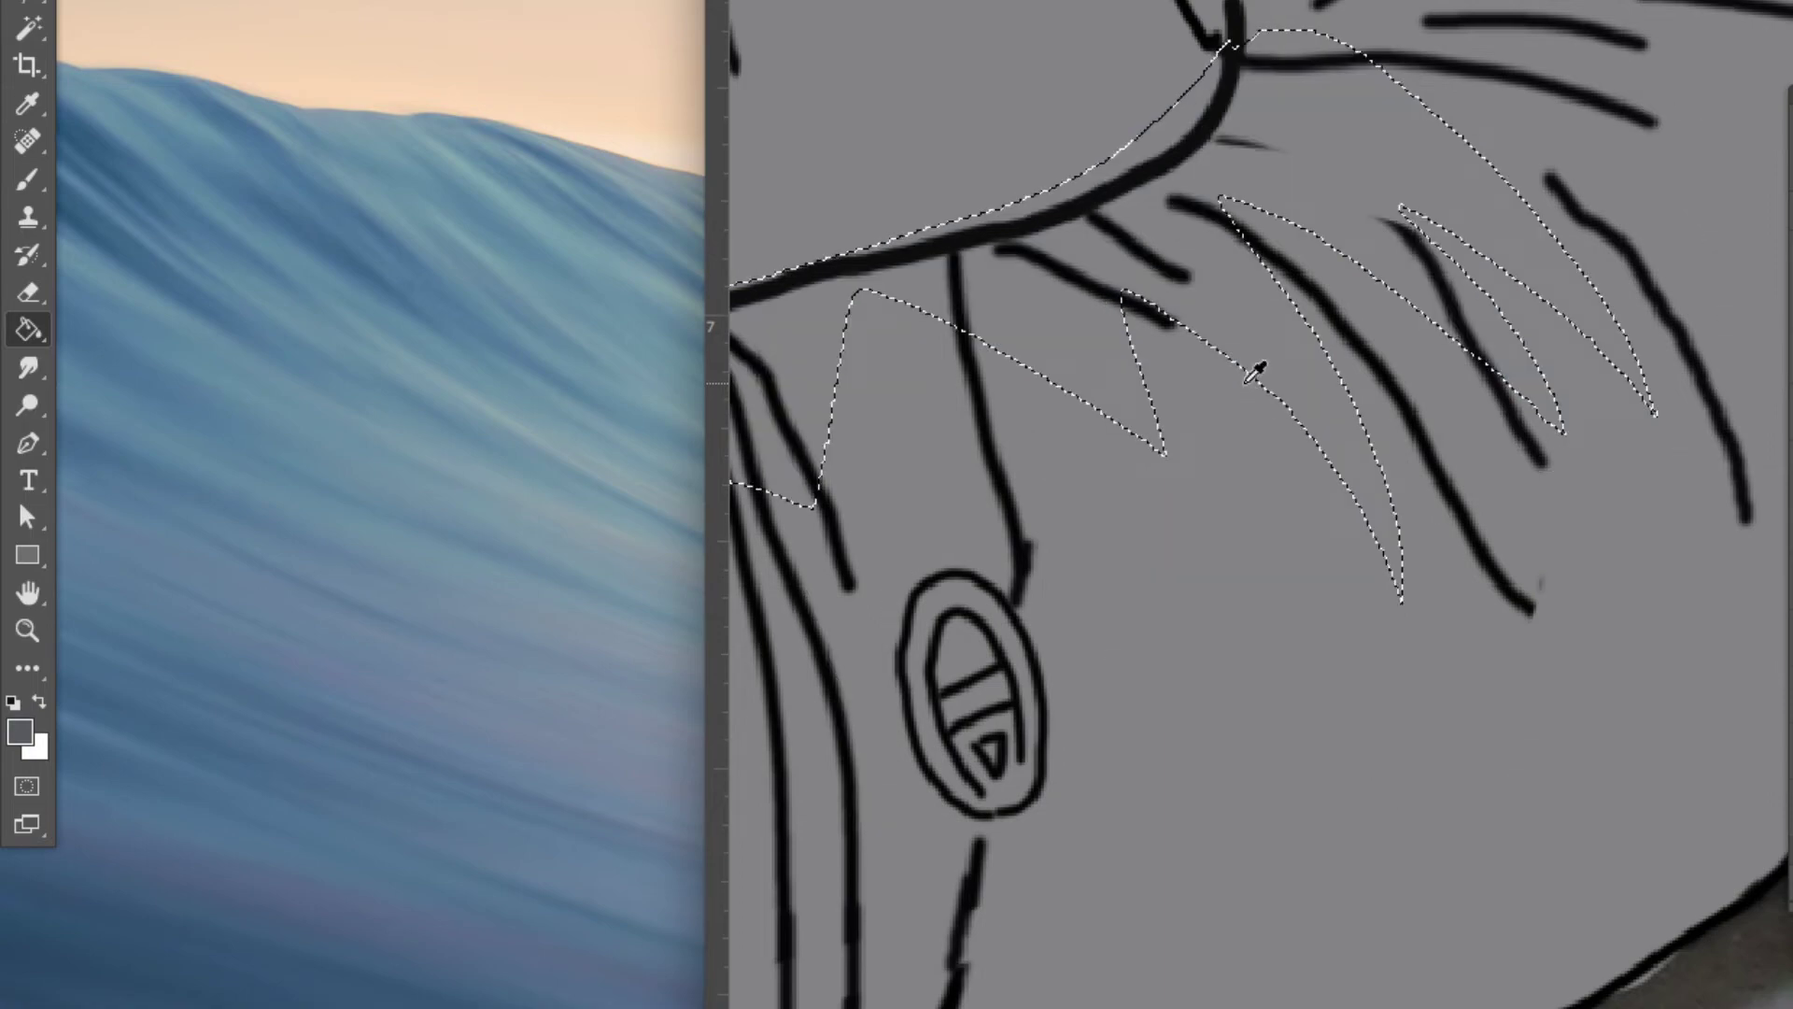
key("ctrl+z")
left_click_drag(28, 140, 65, 133)
left_click(77, 131)
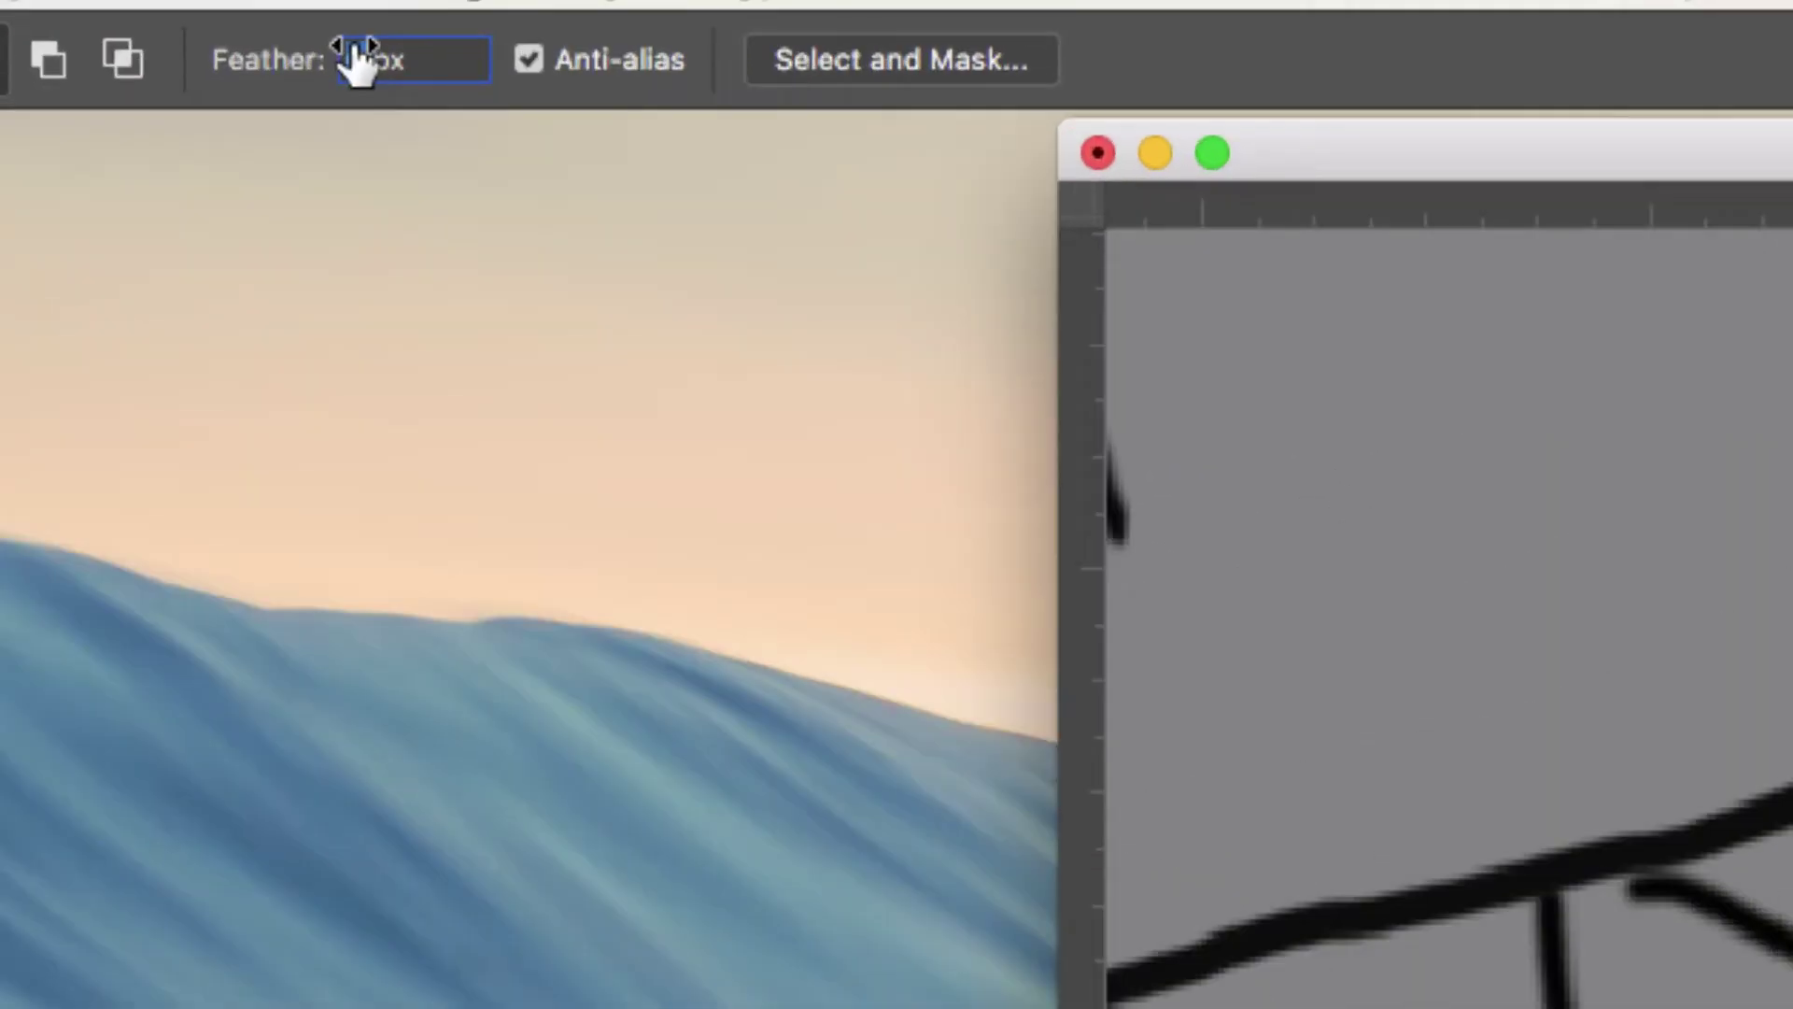
Step: With a 10 px feather, lasso between the sleeve fold lines and fill it with darker grey
type("10")
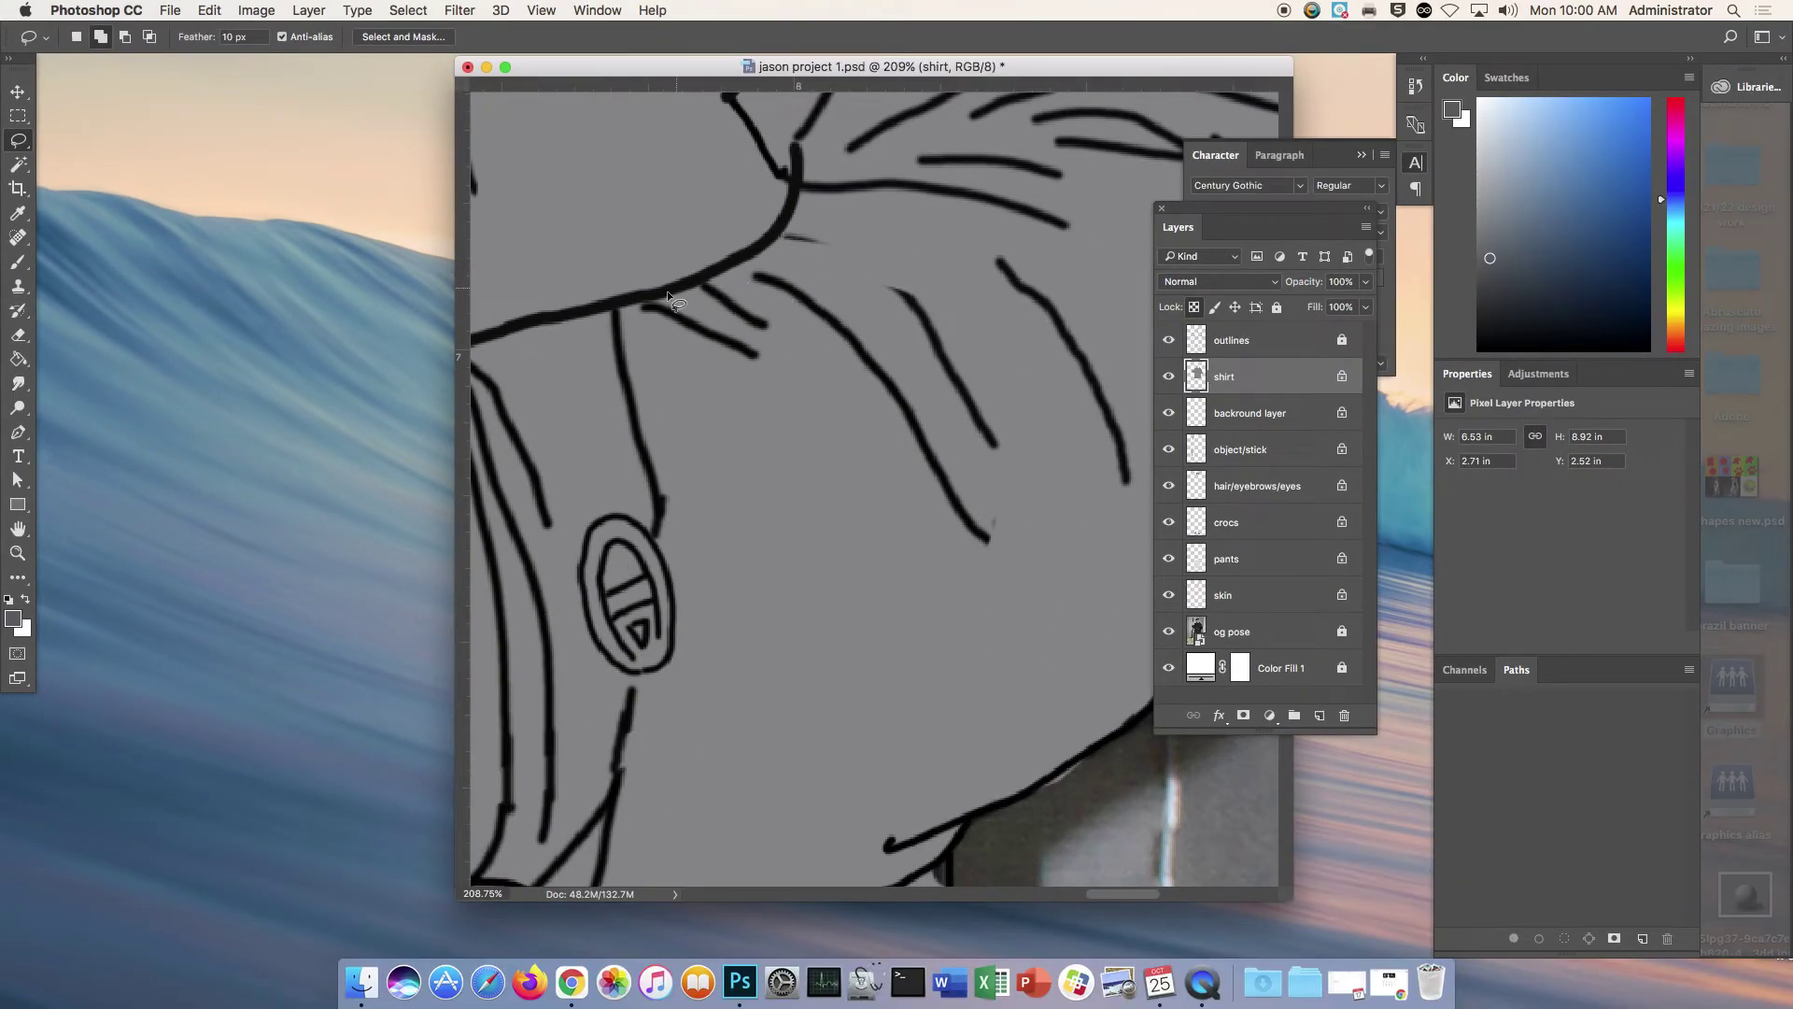
mouse_move(660, 300)
left_mouse_down()
mouse_move(792, 311)
mouse_move(859, 356)
mouse_move(974, 531)
mouse_move(1002, 523)
mouse_move(884, 307)
mouse_move(1003, 422)
mouse_move(910, 258)
mouse_move(1036, 299)
mouse_move(916, 194)
mouse_move(1017, 170)
mouse_move(930, 141)
mouse_move(1014, 105)
mouse_move(803, 122)
mouse_move(772, 145)
mouse_move(781, 203)
mouse_move(718, 262)
mouse_move(619, 302)
left_mouse_up()
key("g")
left_click(854, 271)
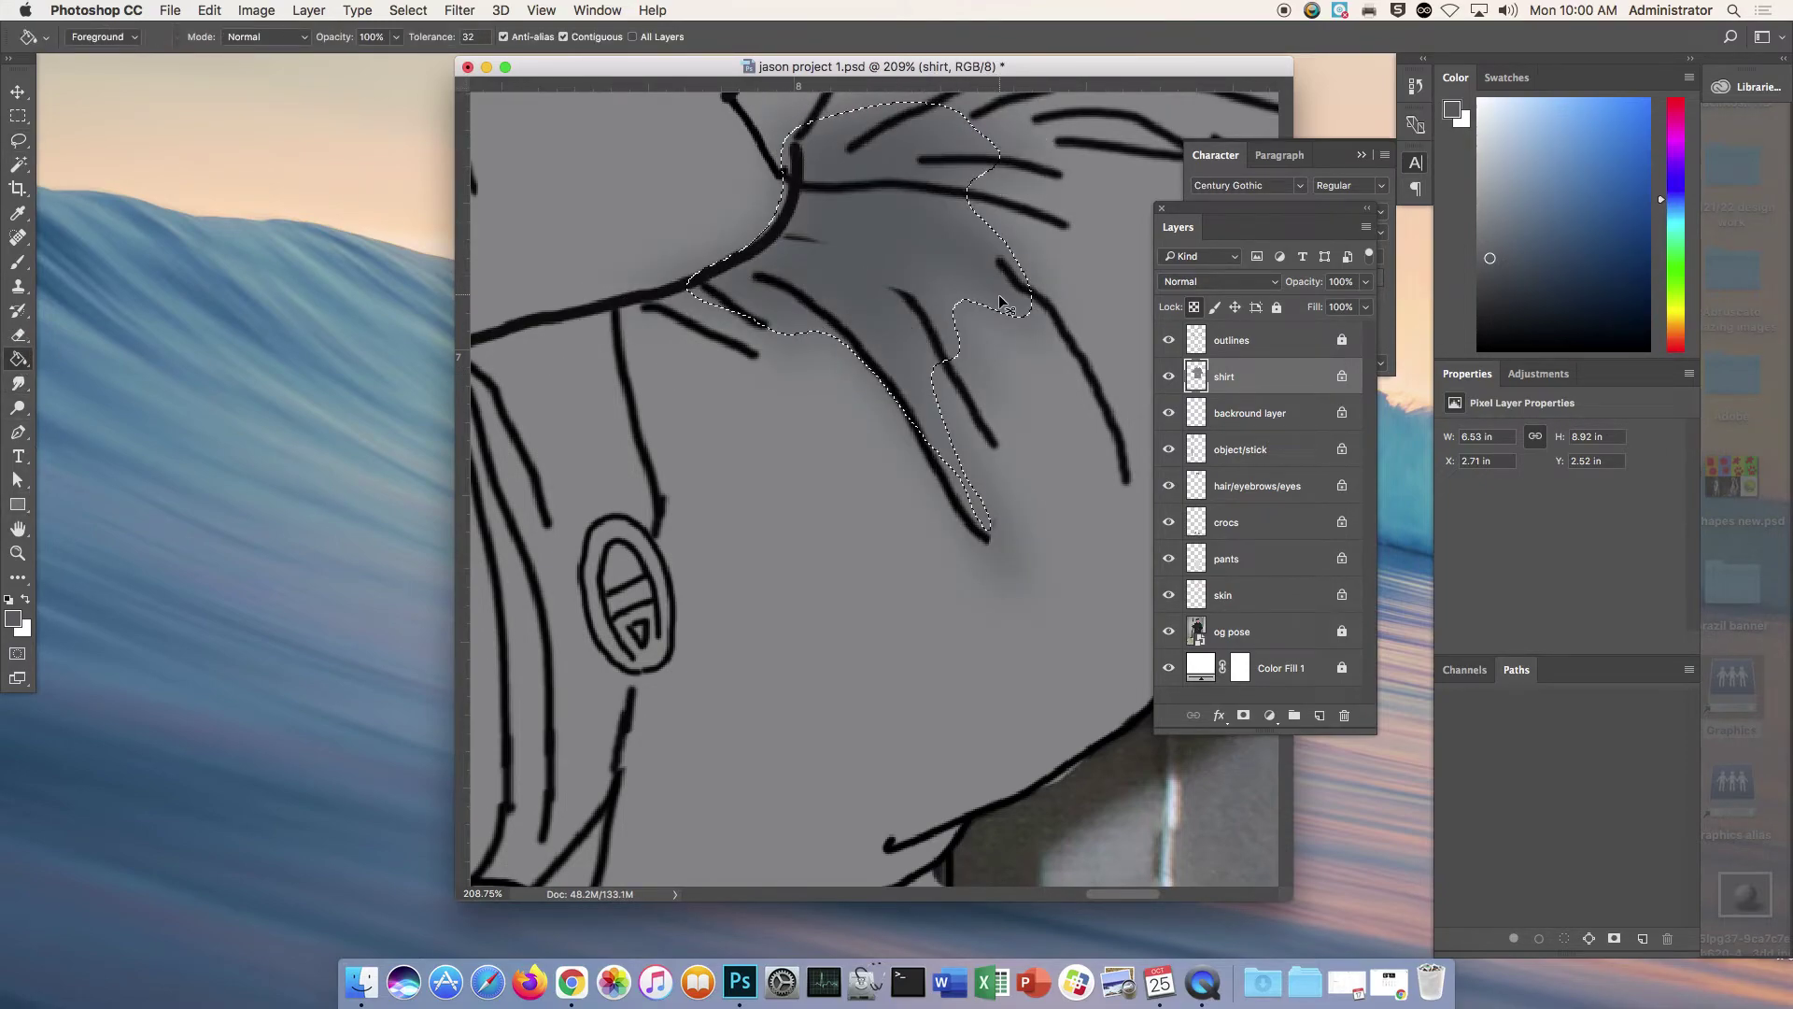
key("ctrl+d")
Step: Zoom in on the fold line, then fit the whole figure on screen
mouse_move(911, 387)
left_mouse_down()
mouse_move(977, 430)
mouse_move(924, 380)
left_mouse_up()
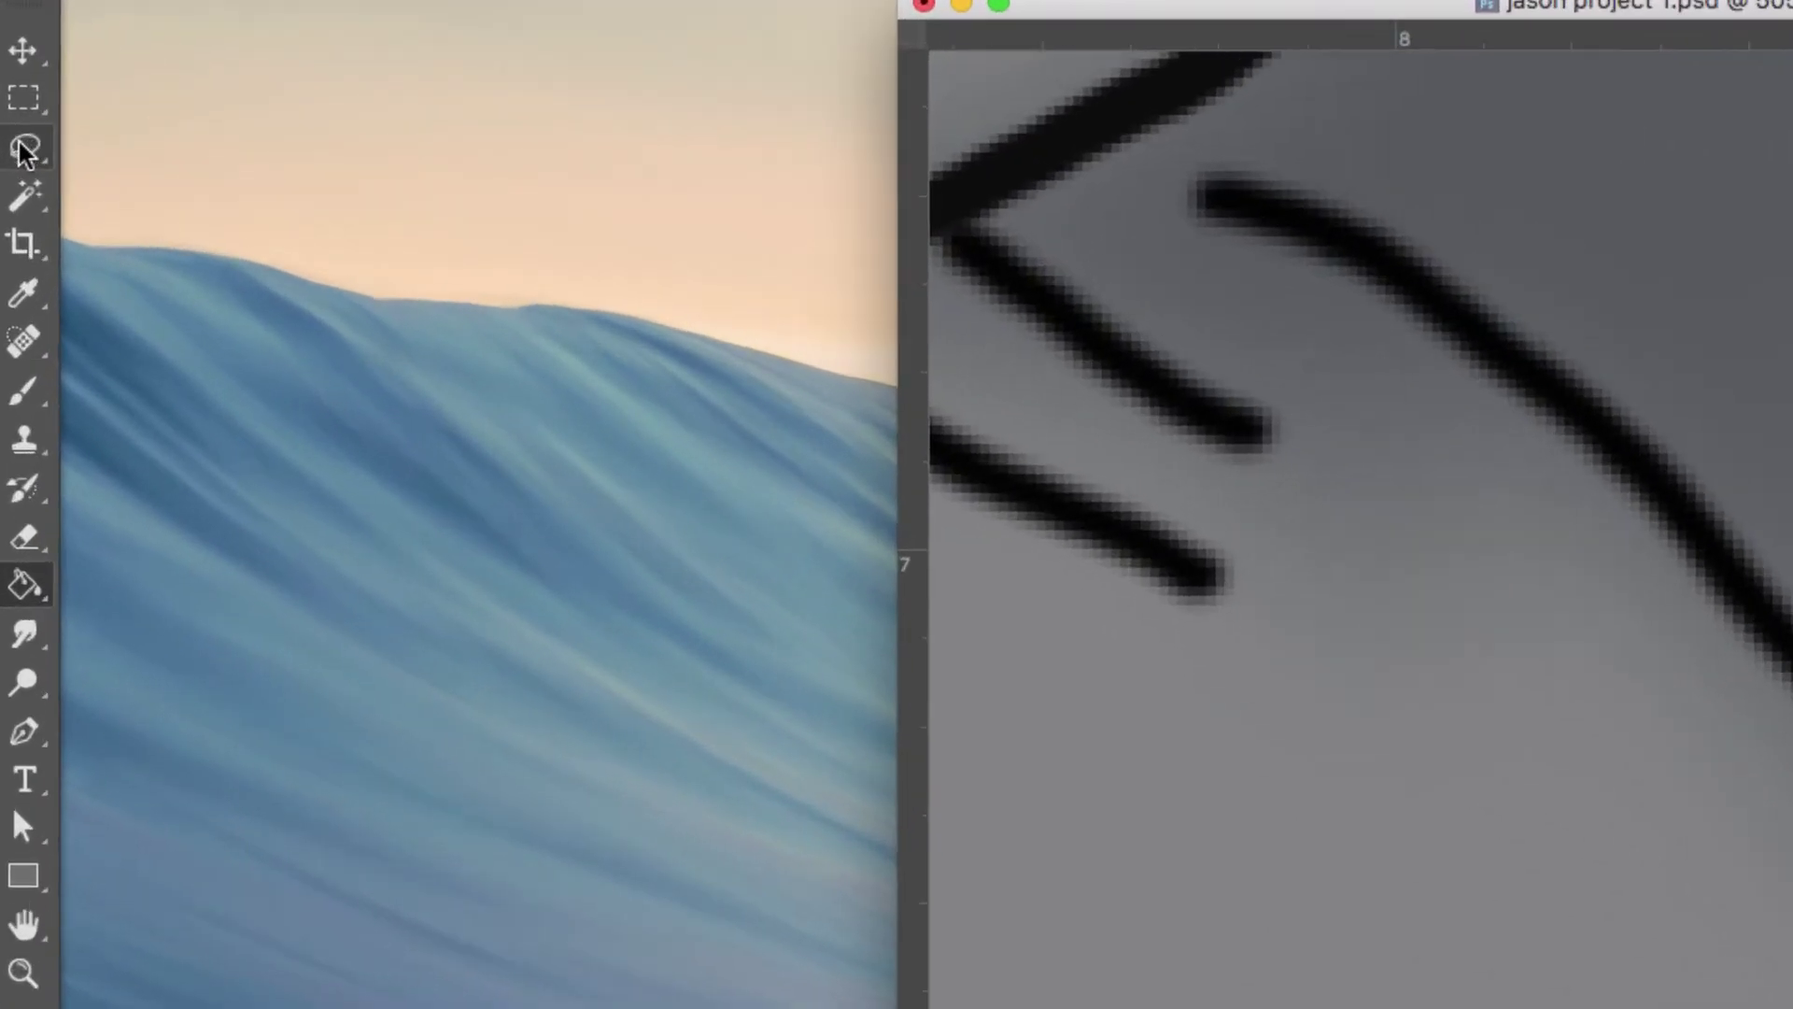
left_click_drag(19, 140, 56, 142)
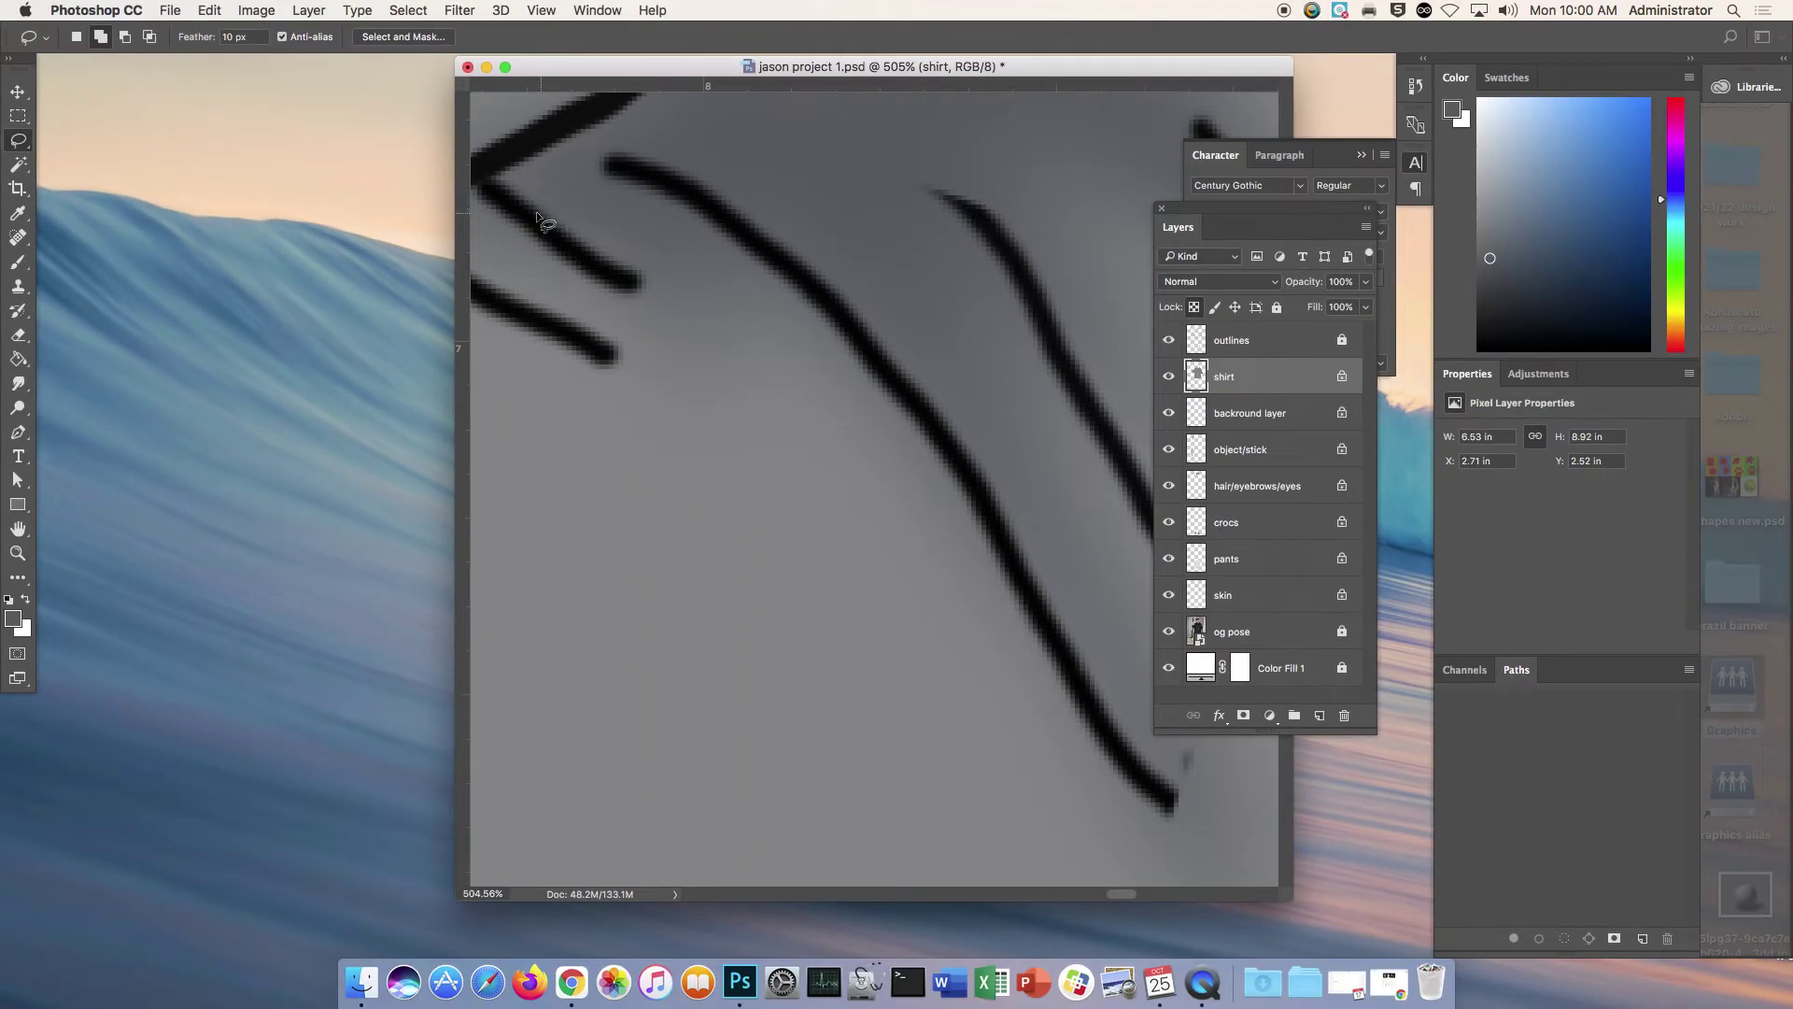
key("super+0")
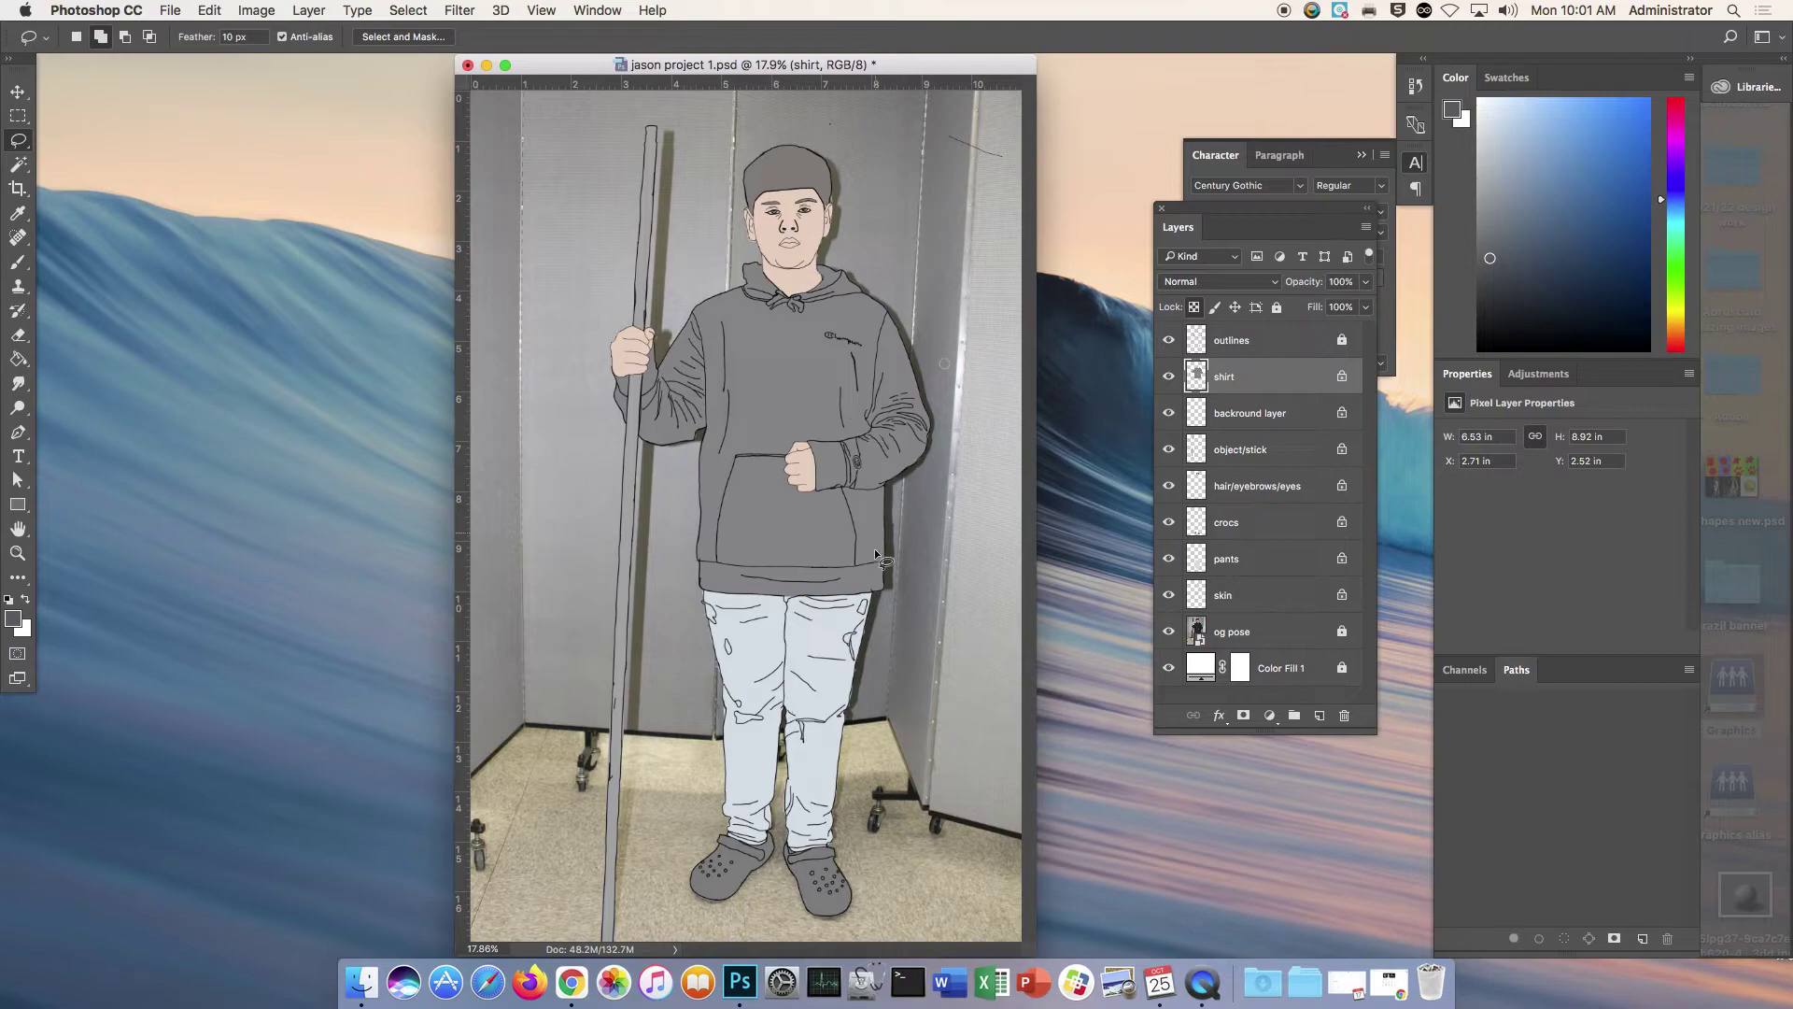
Step: Zoom in on the pants and lock the pants layer's transparent pixels
left_click_drag(786, 587, 794, 393)
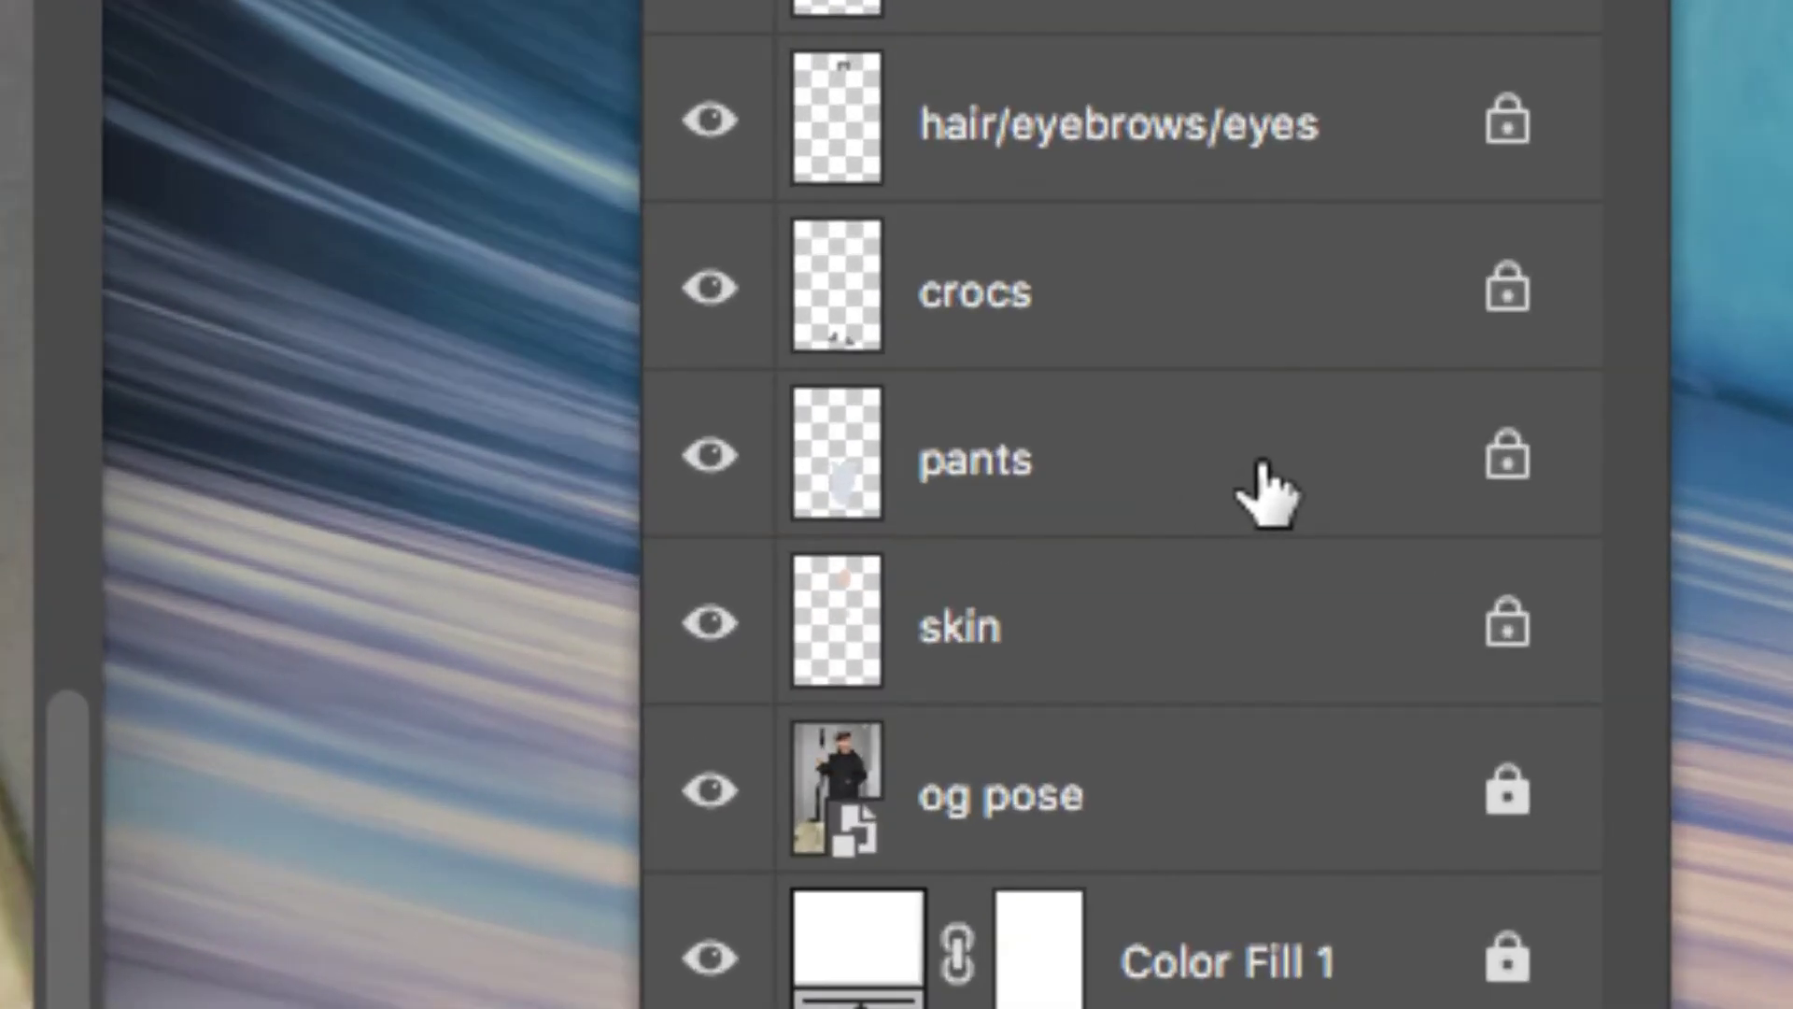
left_click(1172, 483)
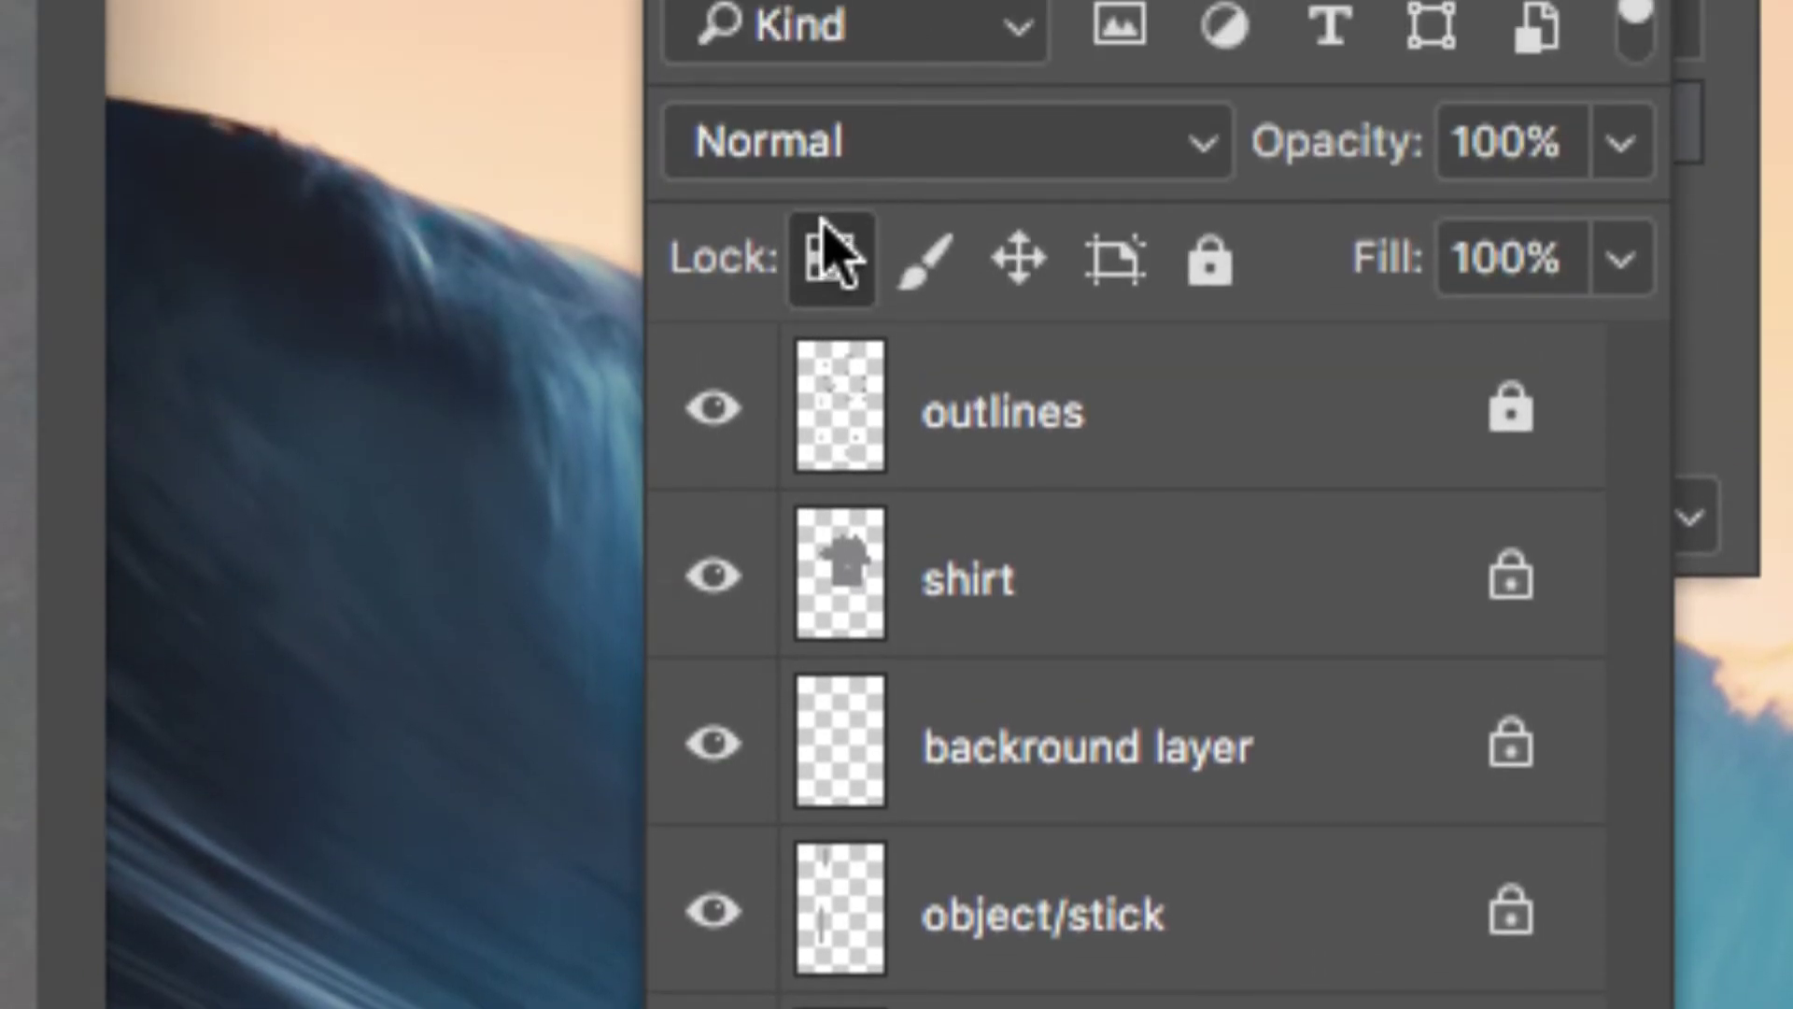
left_click(827, 248)
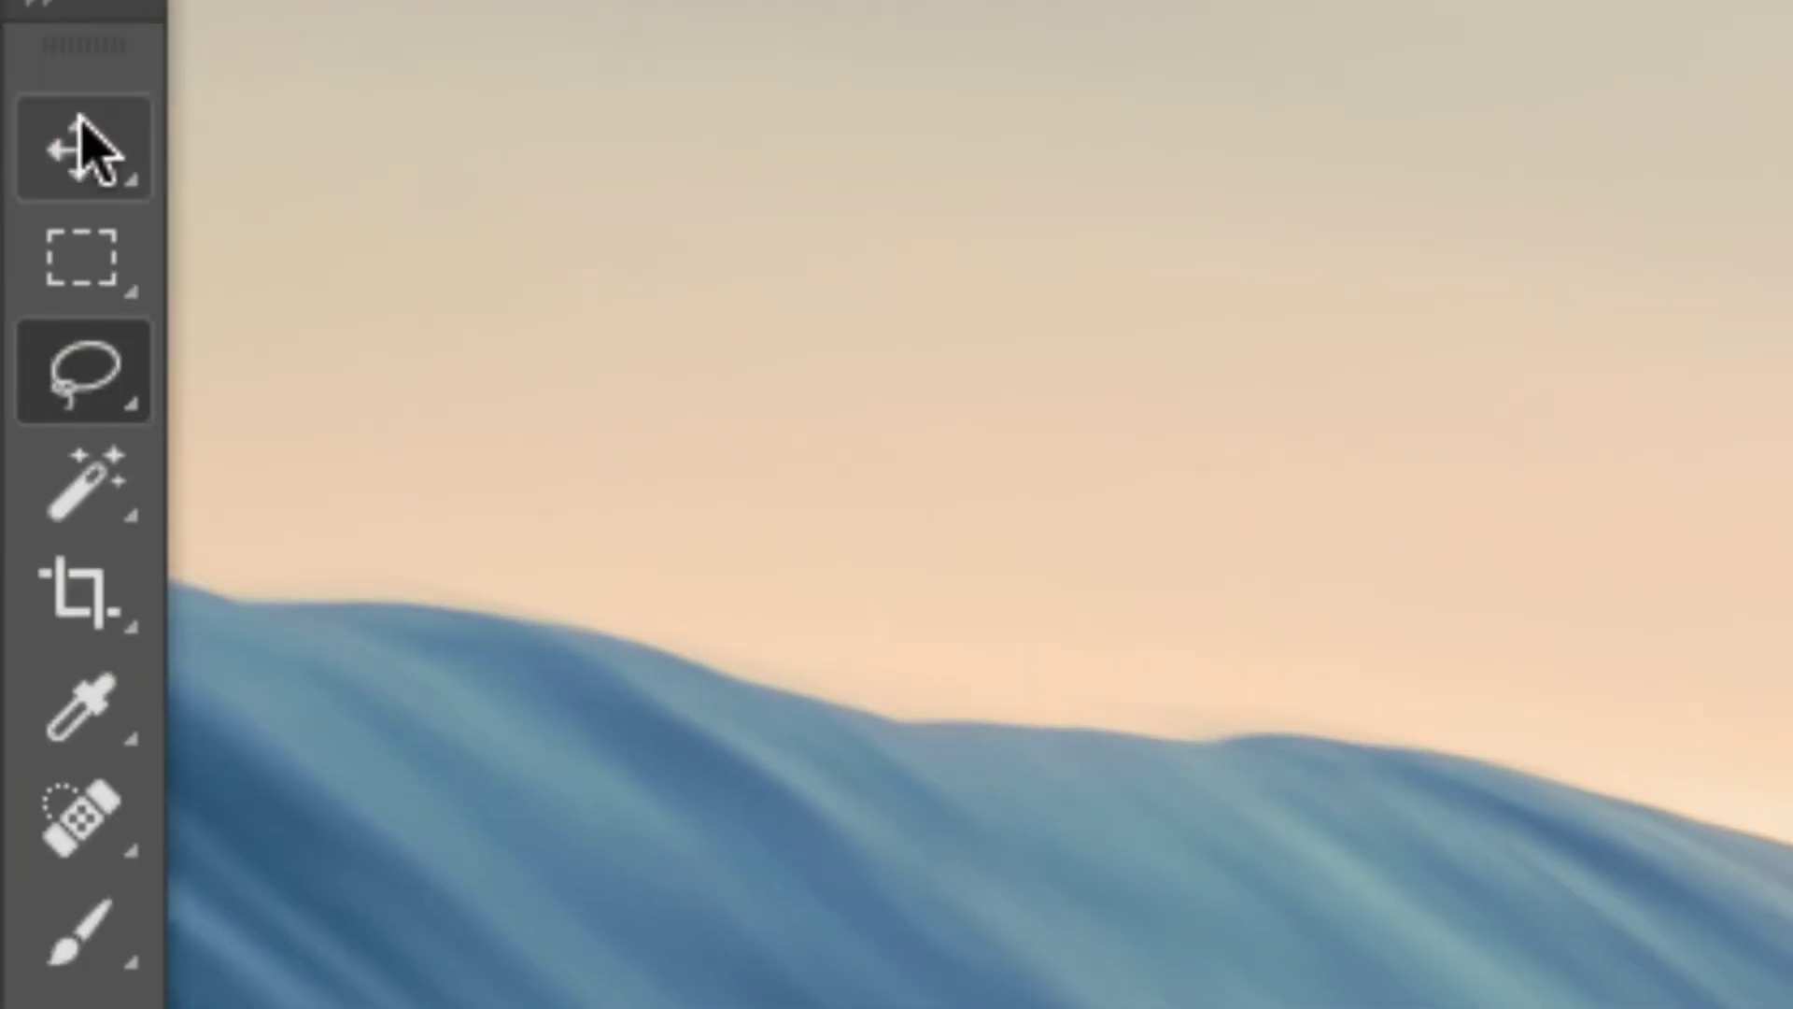
Step: Choose the Lasso Tool and edit its Feather value to 10 px
right_click(61, 360)
left_click(201, 369)
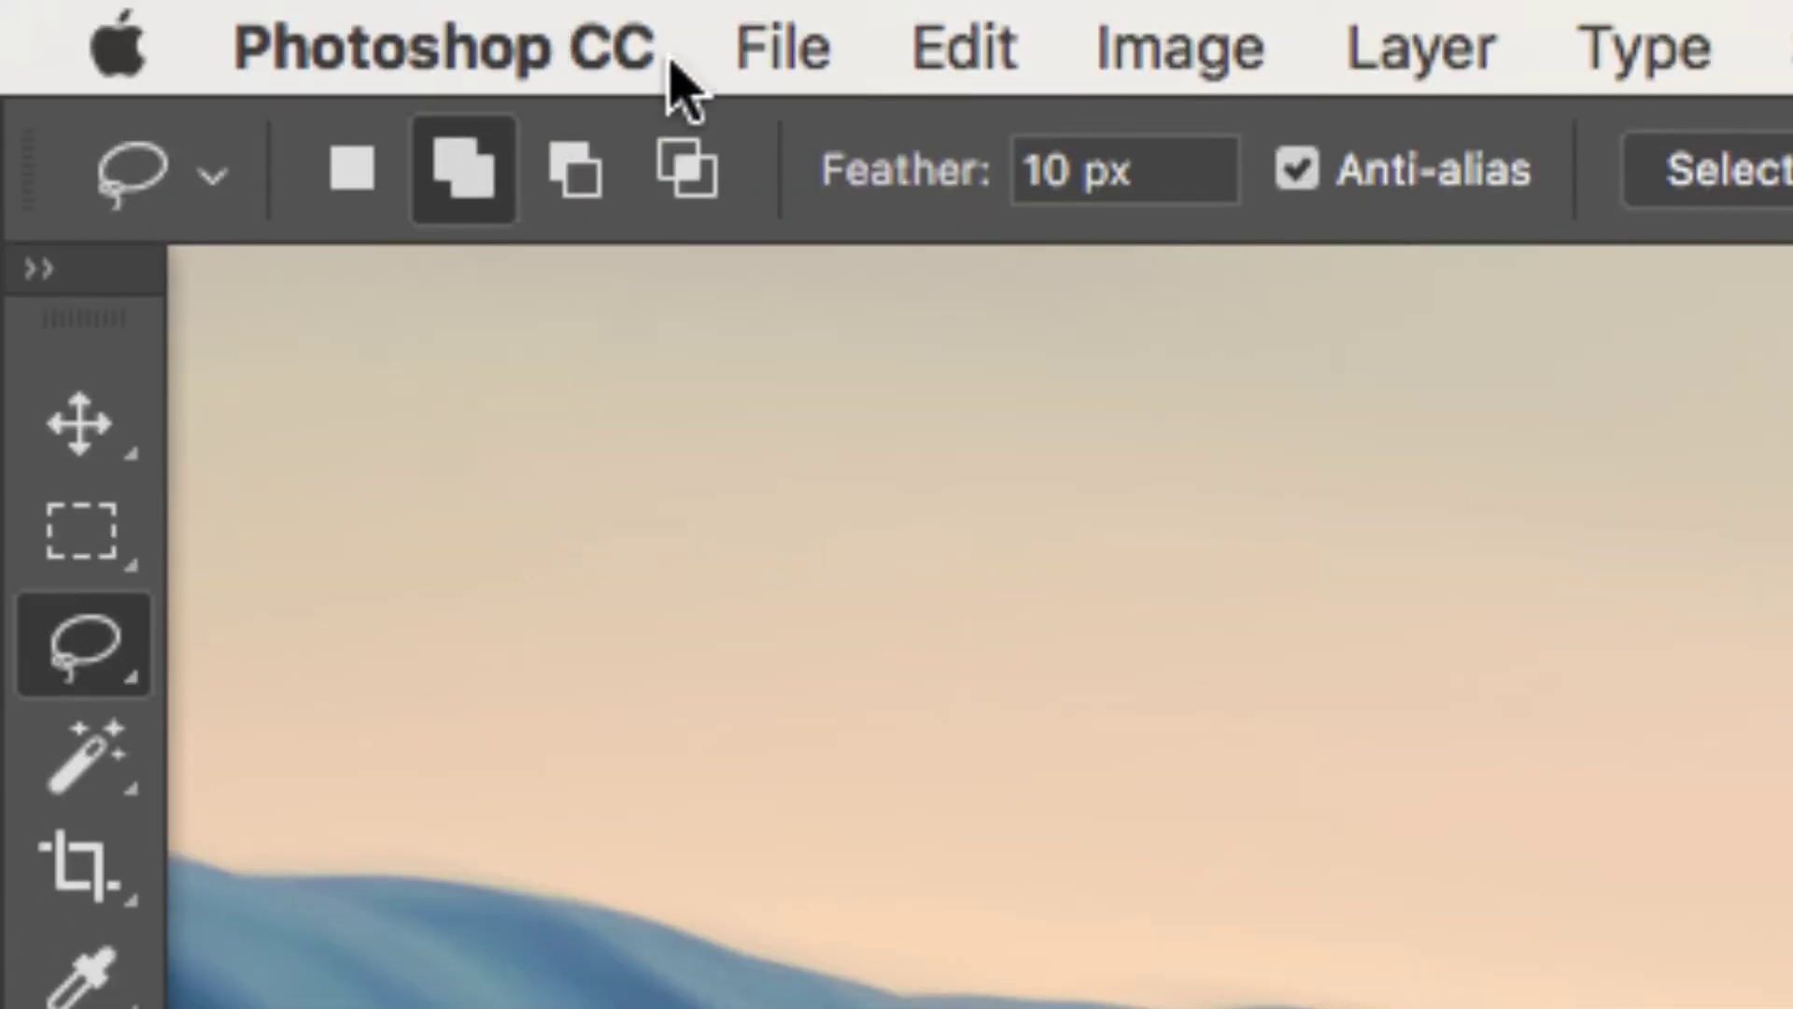
left_click(1054, 171)
left_click_drag(1064, 176, 1000, 180)
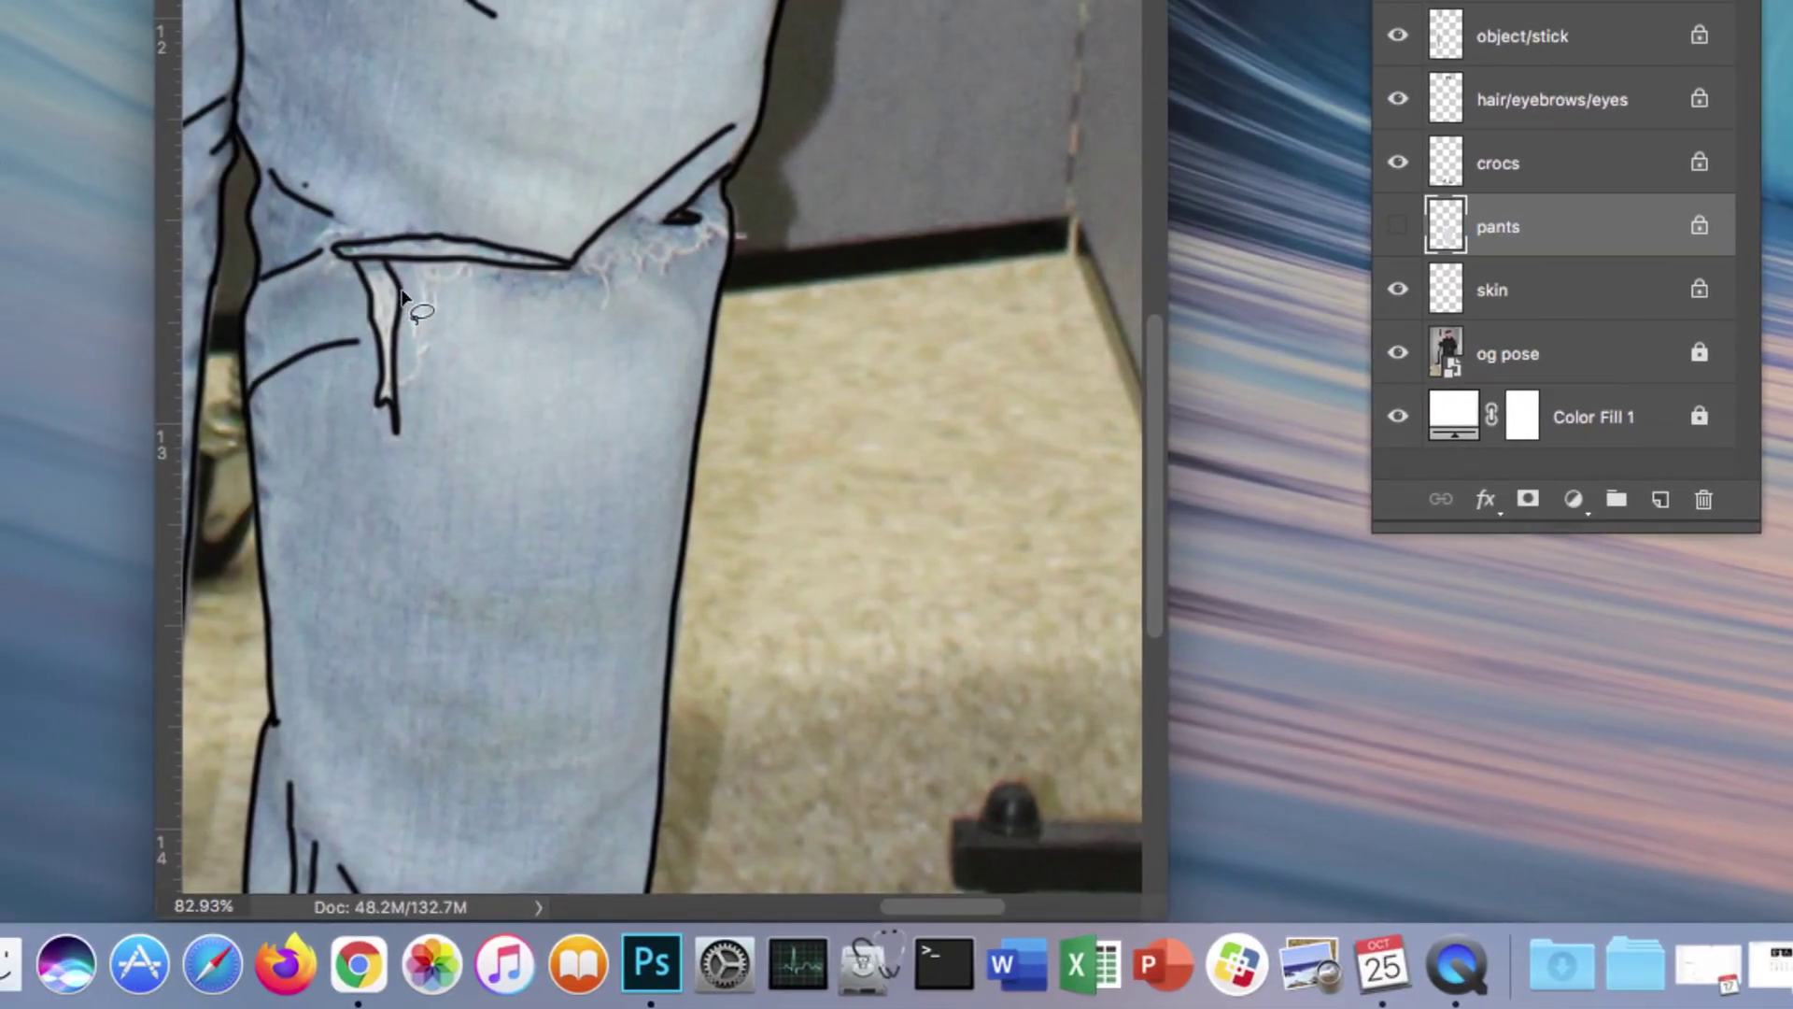
Step: Add the knee fold, pant-edge, left-seam and cuff fold shadows to the selection
key("super+minus")
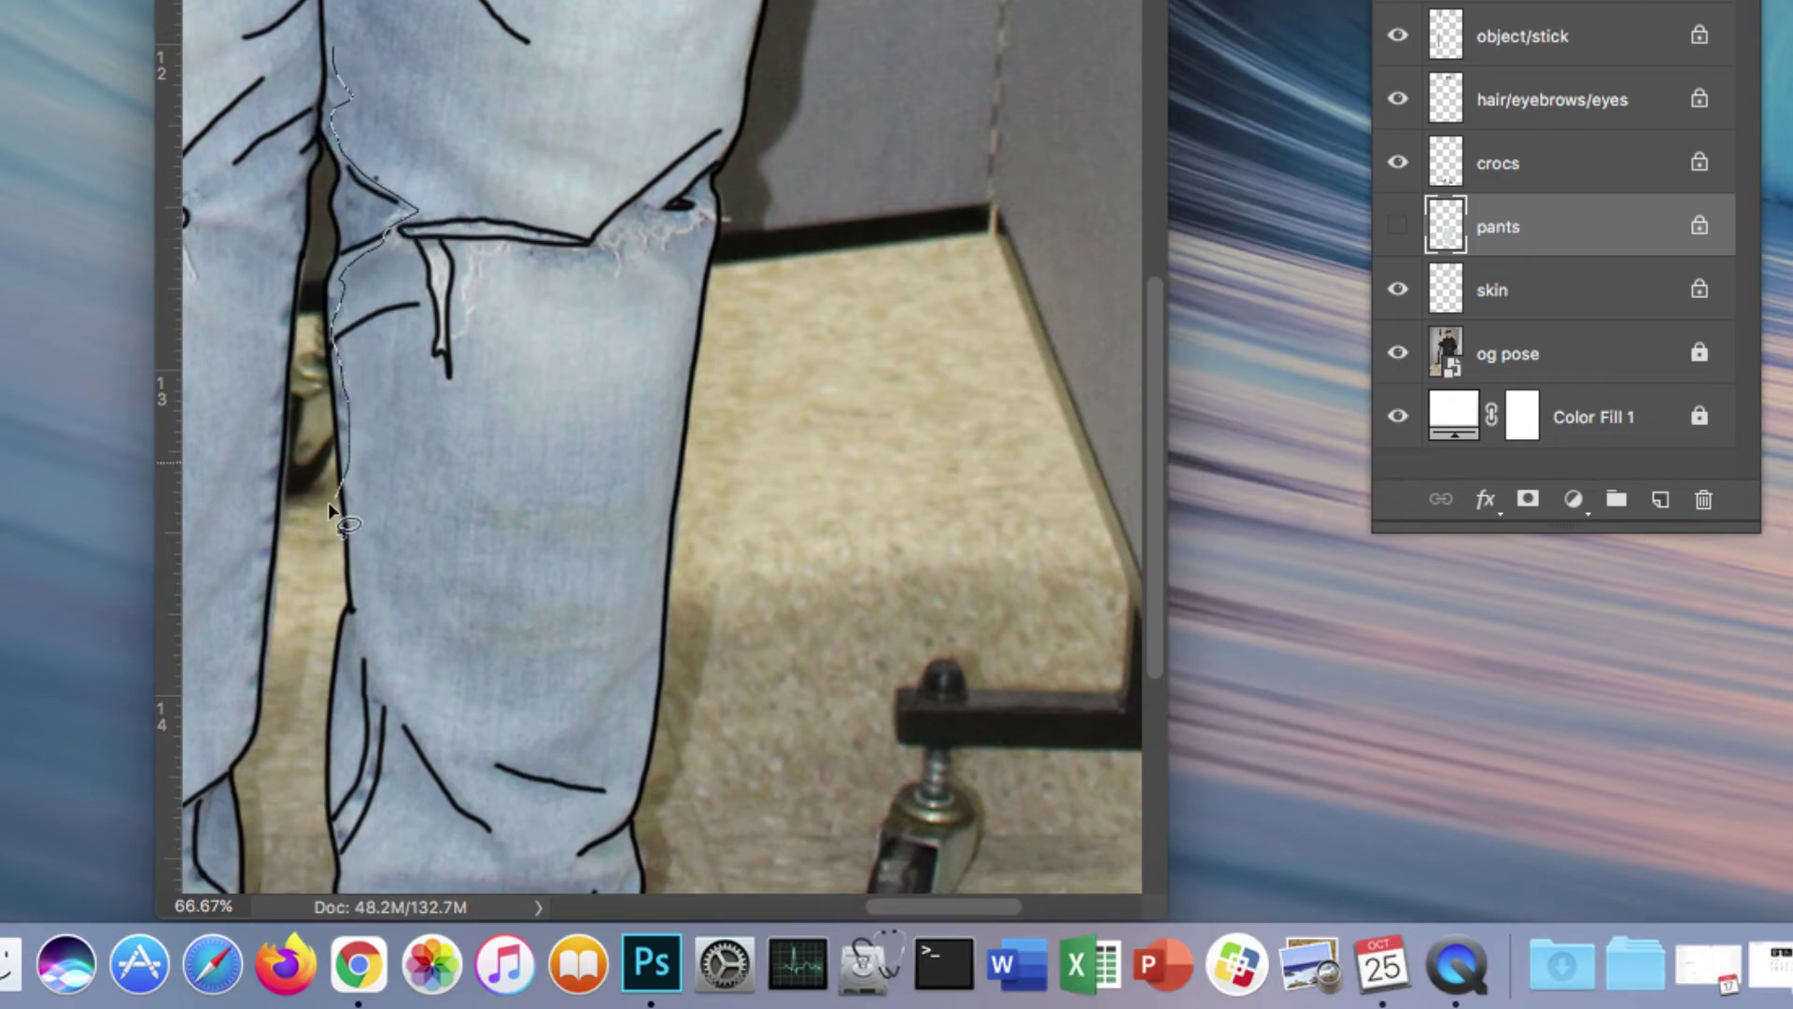
left_click_drag(467, 101, 467, 112)
mouse_move(721, 170)
left_mouse_down()
mouse_move(681, 241)
mouse_move(695, 301)
mouse_move(663, 264)
mouse_move(551, 252)
mouse_move(691, 218)
mouse_move(719, 192)
left_mouse_up()
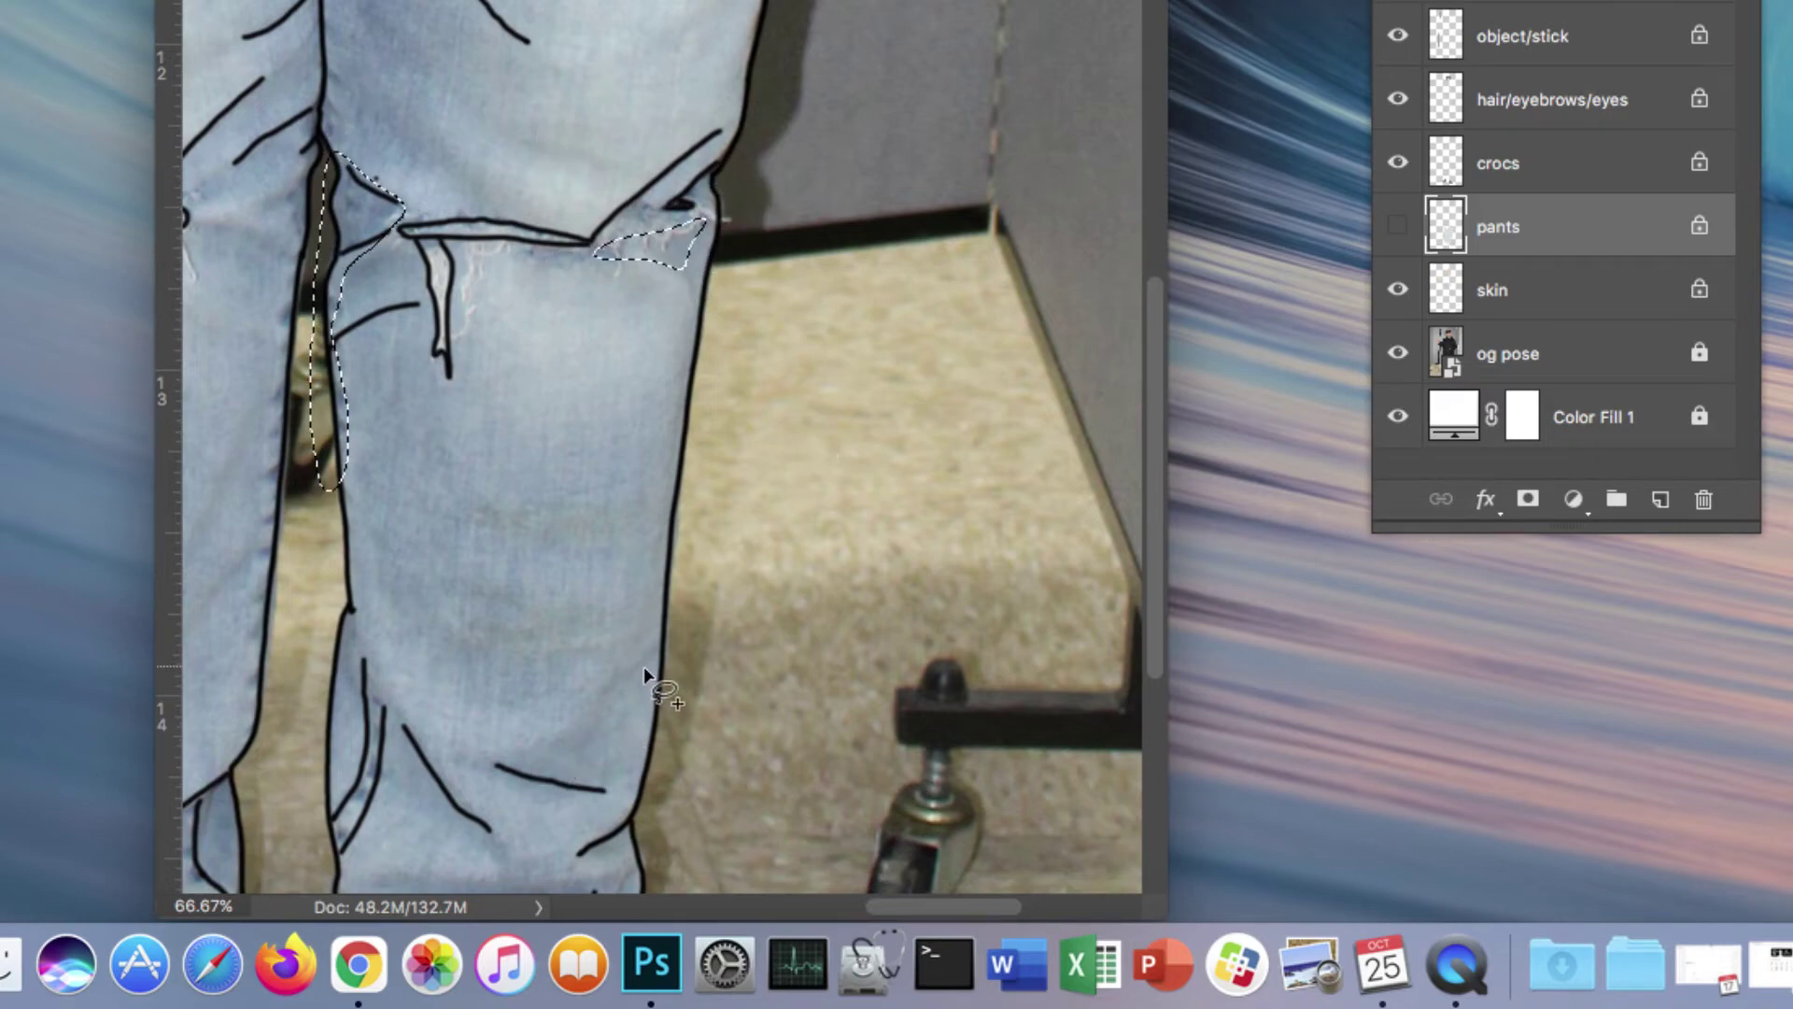
left_click_drag(715, 571, 710, 586)
mouse_move(322, 540)
left_mouse_down()
mouse_move(352, 644)
mouse_move(331, 701)
left_mouse_up()
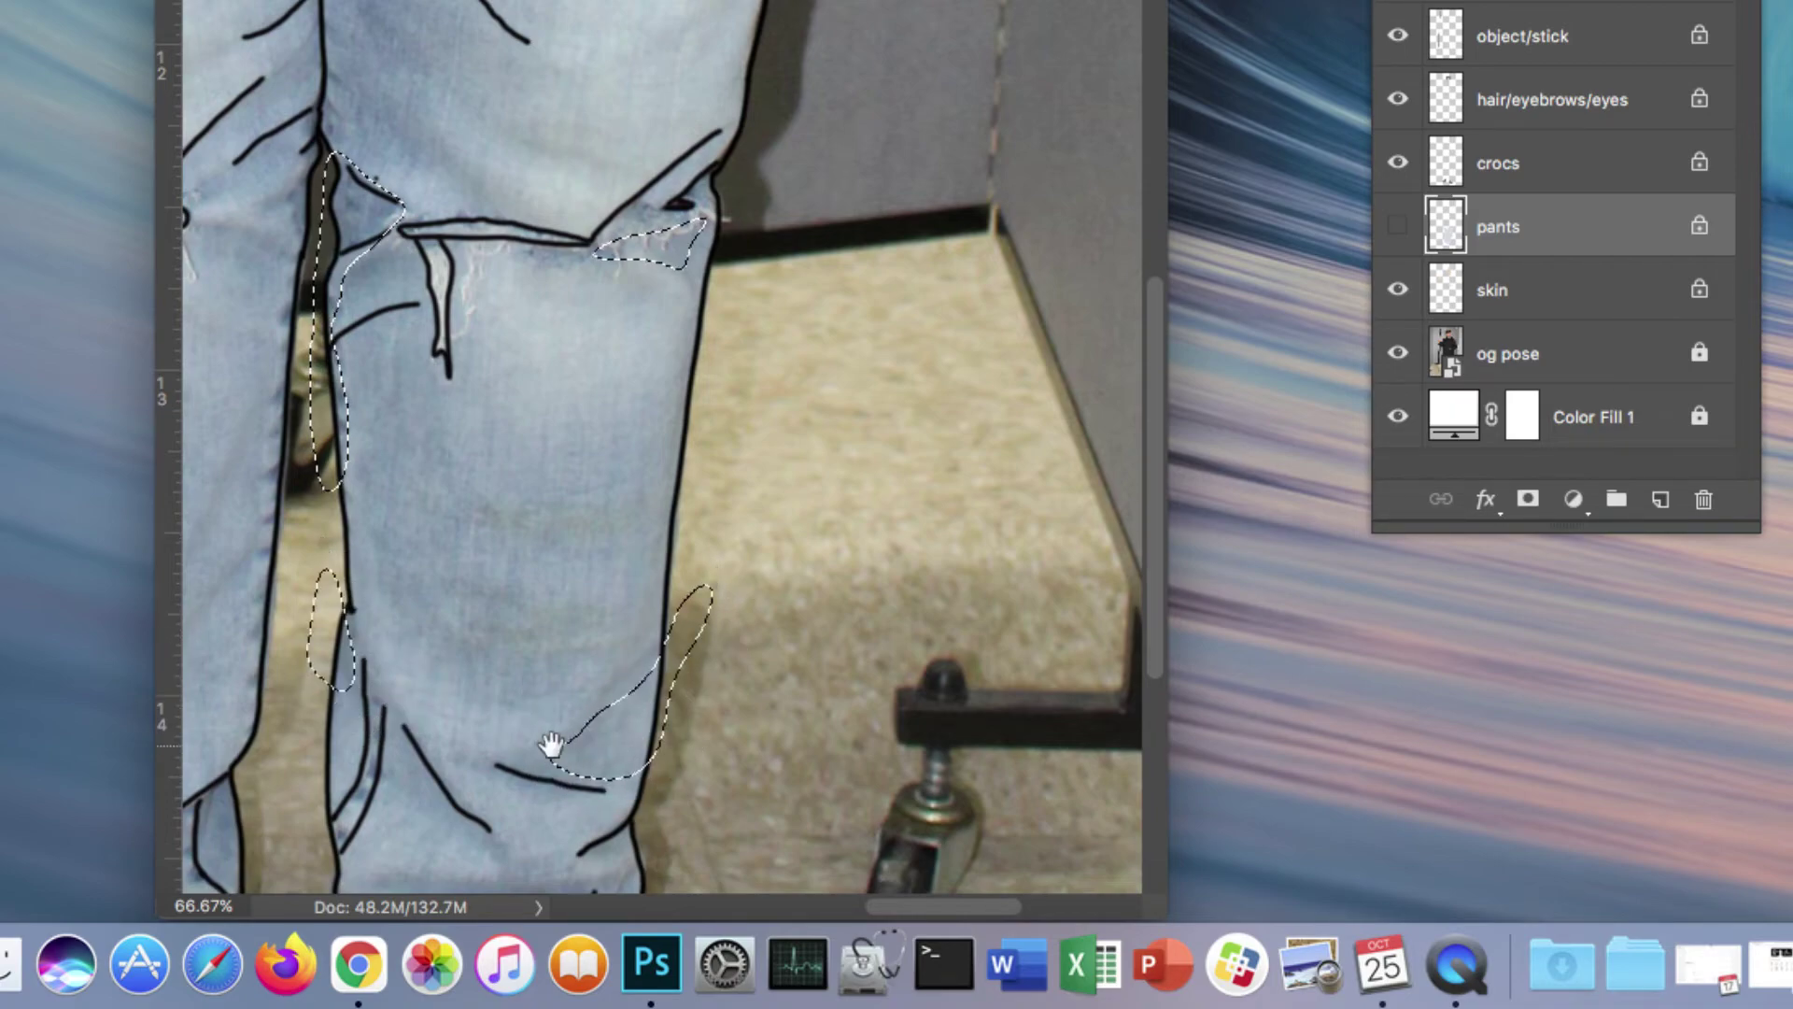
scroll(548, 744, "down", 10)
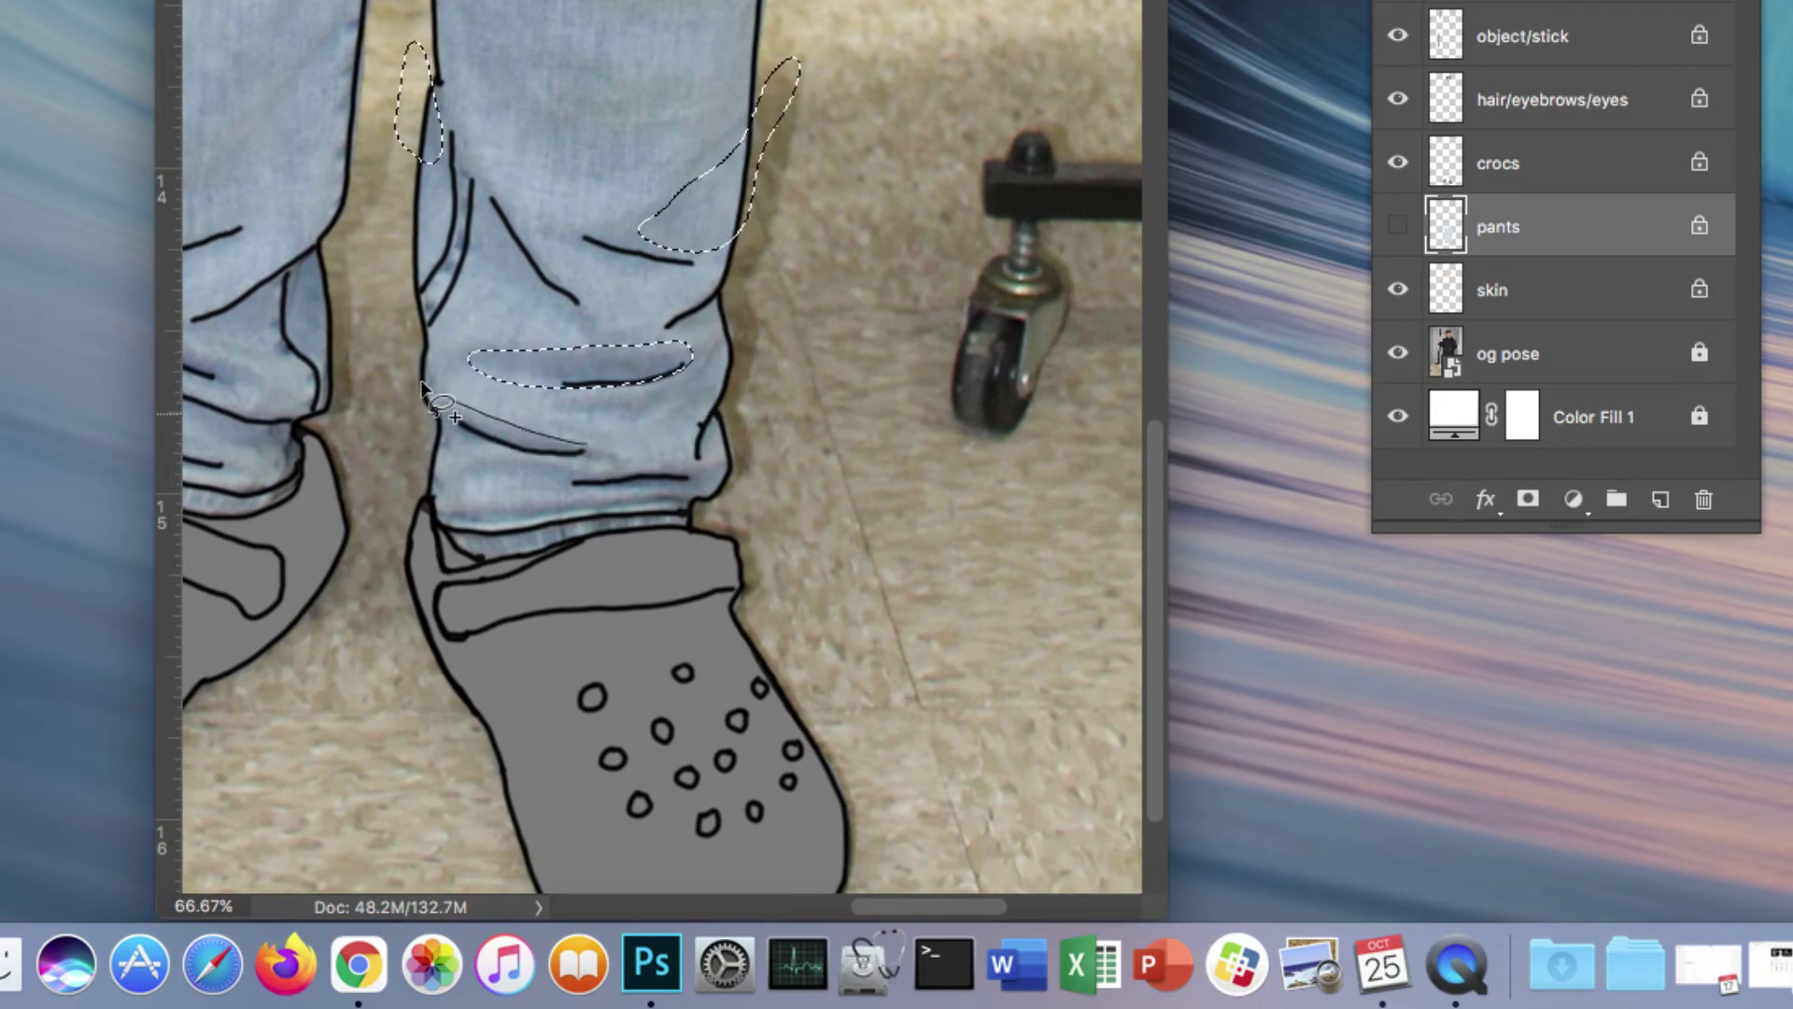
mouse_move(549, 474)
left_mouse_down()
mouse_move(728, 486)
mouse_move(458, 519)
mouse_move(565, 482)
left_mouse_up()
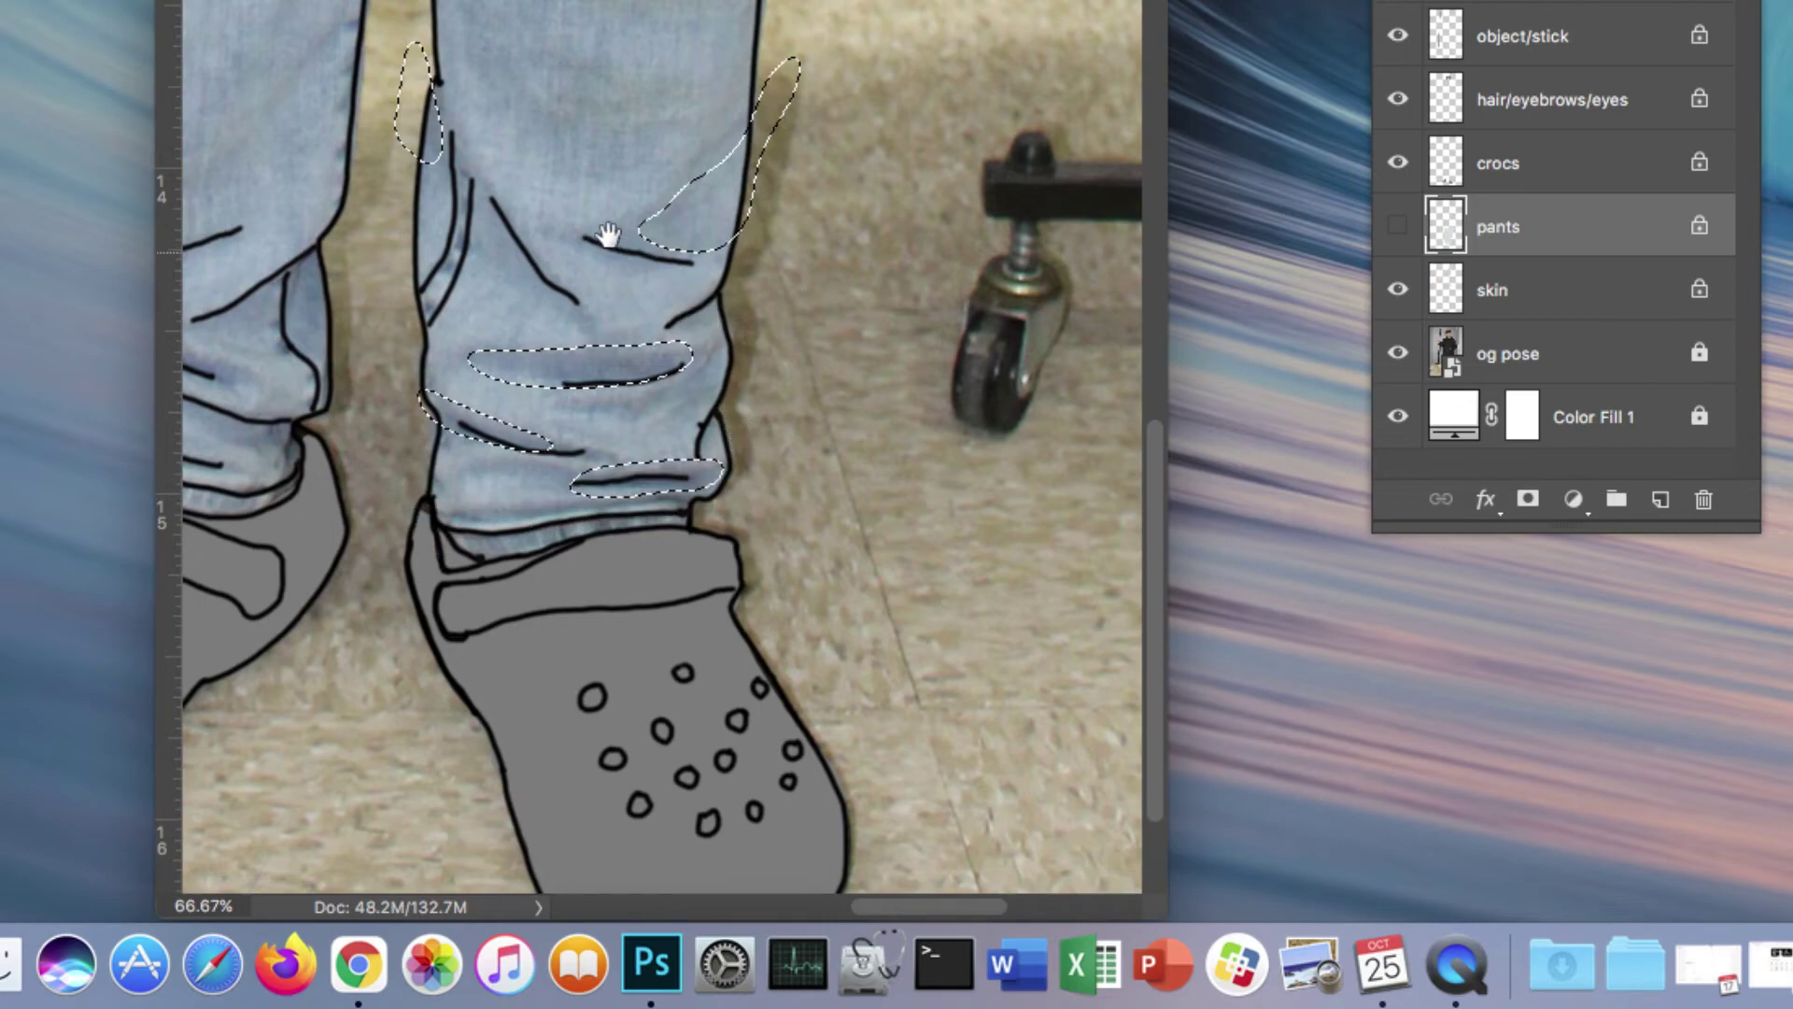
scroll(612, 245, "up", 10)
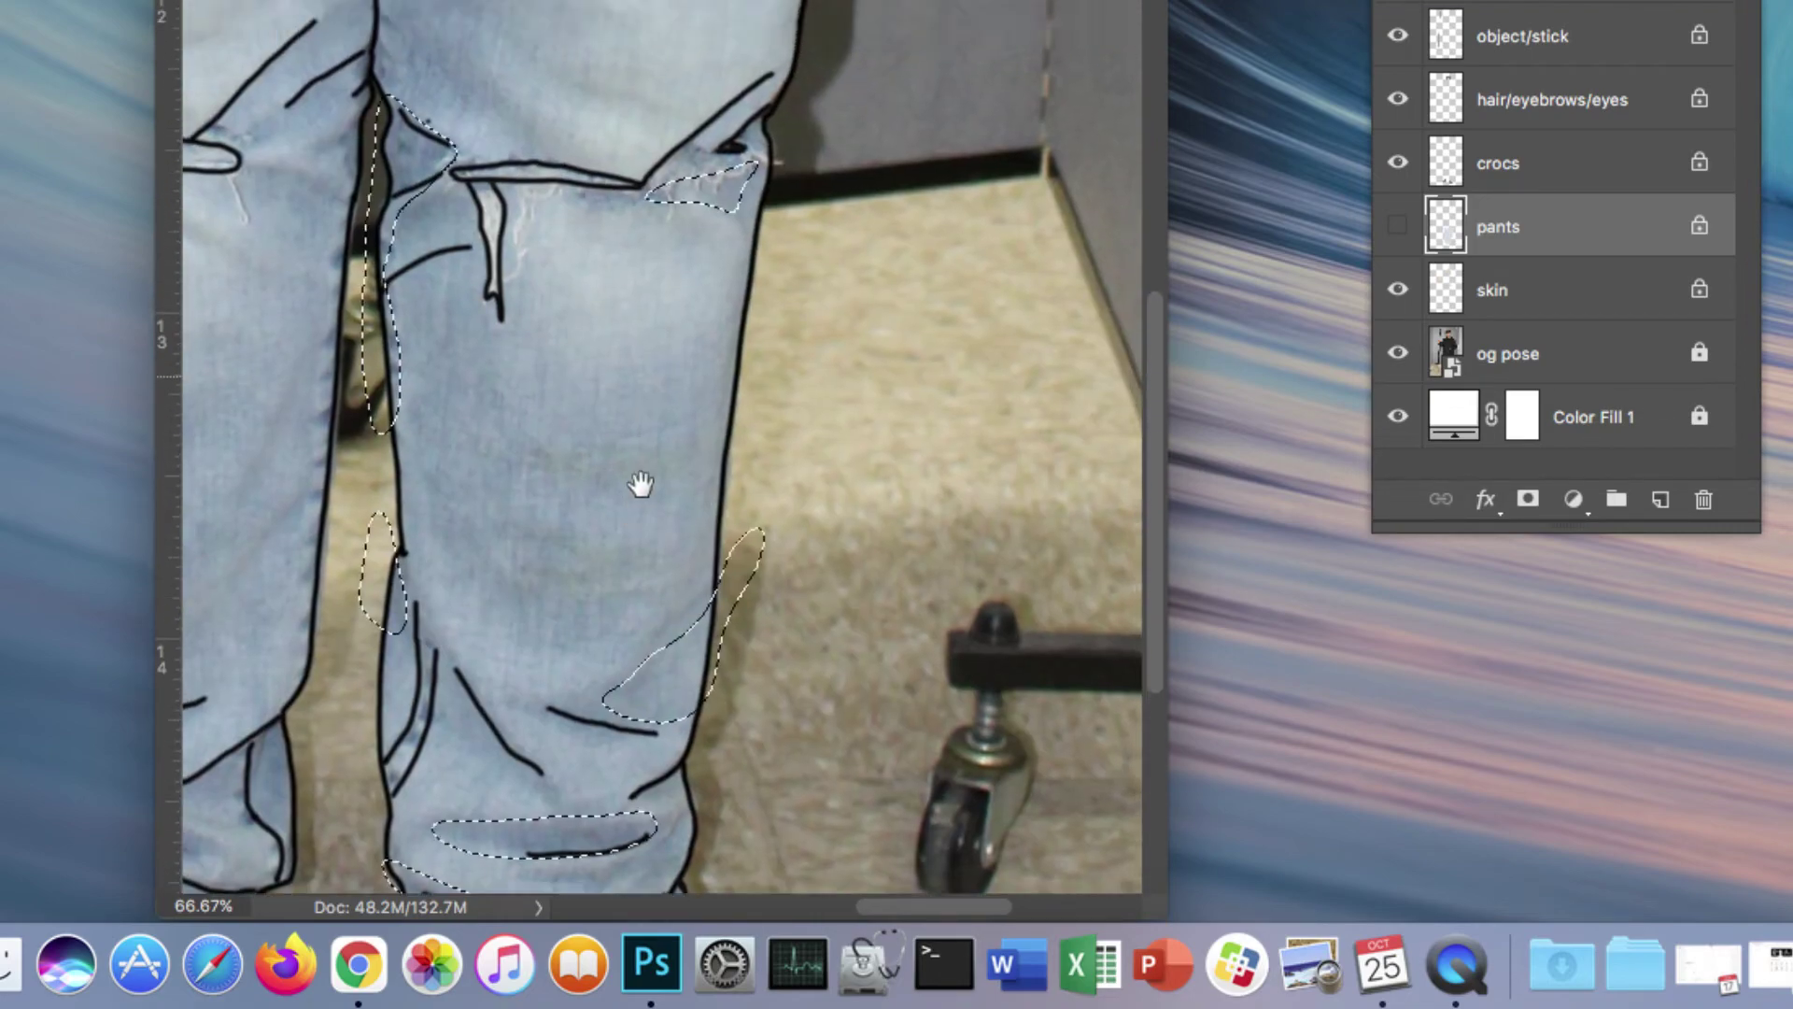
scroll(640, 484, "up", 10)
Step: Add the large thigh shadow and waistband shadows, then show the pants layer again
mouse_move(351, 651)
left_mouse_down()
mouse_move(389, 552)
mouse_move(502, 383)
mouse_move(464, 334)
left_mouse_up()
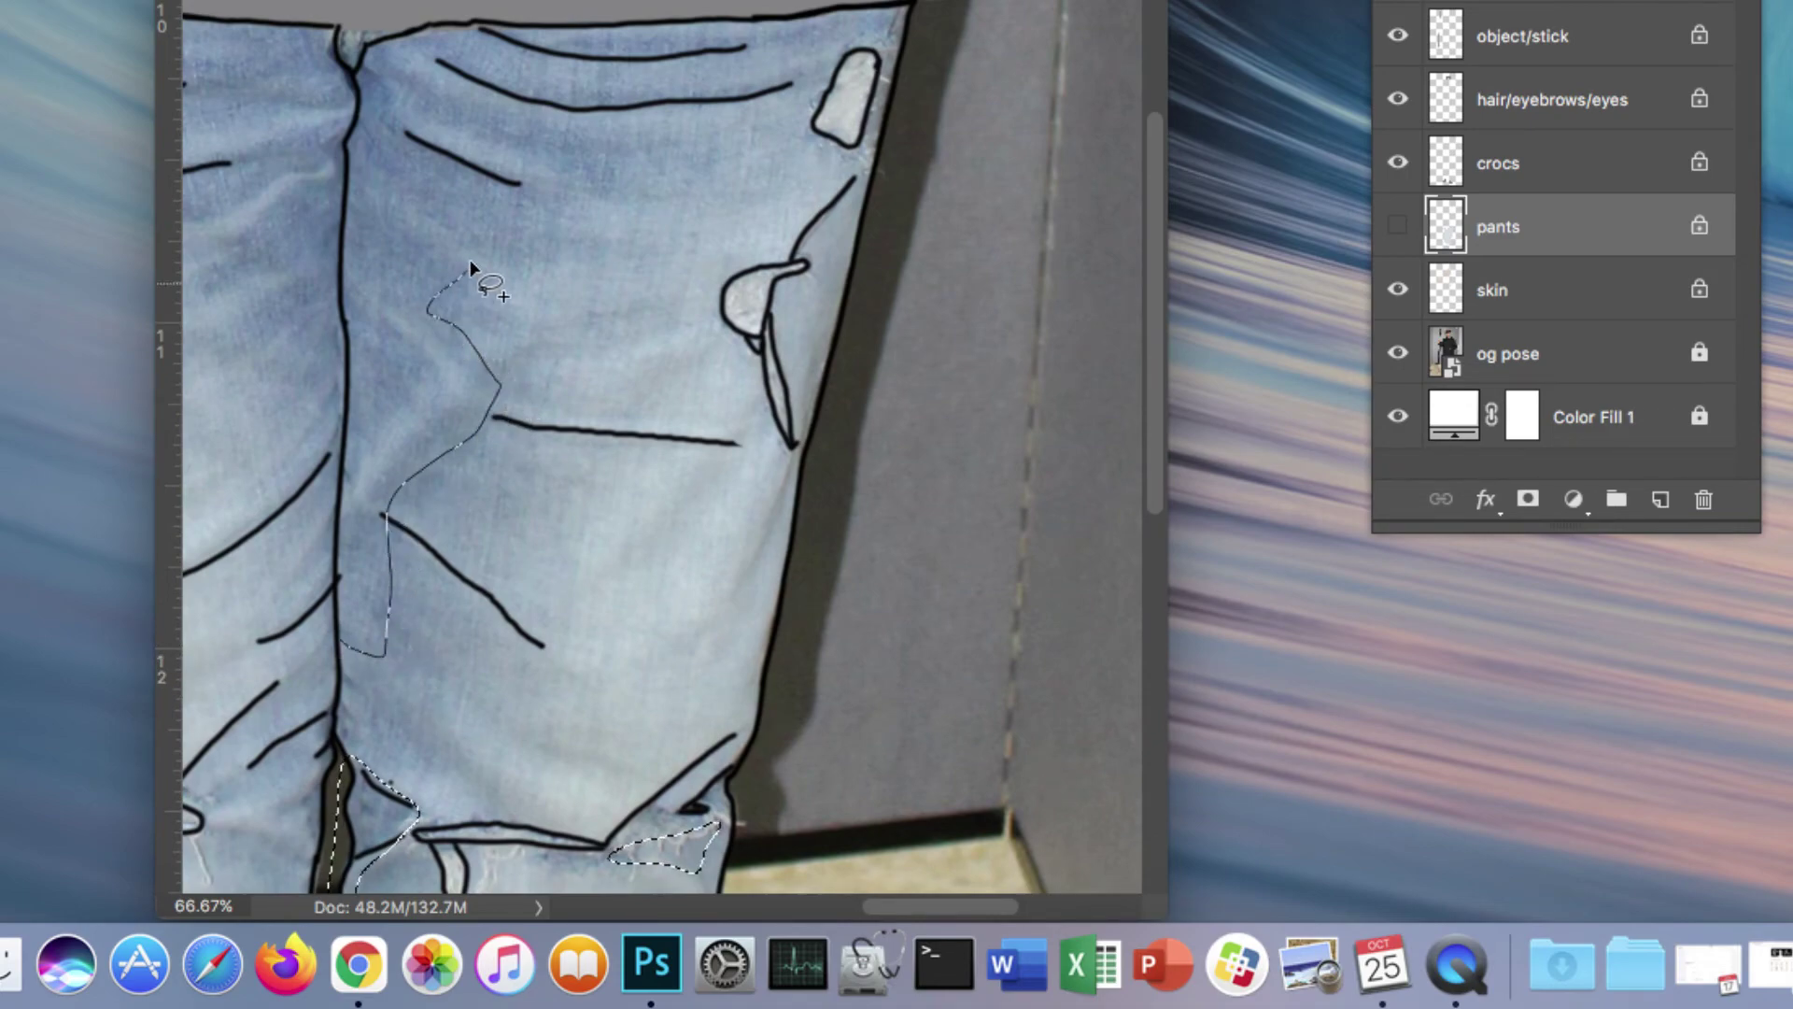
left_click_drag(477, 213, 535, 154)
mouse_move(639, 96)
left_mouse_down()
mouse_move(556, 106)
mouse_move(462, 86)
mouse_move(585, 44)
mouse_move(411, 31)
left_mouse_up()
mouse_move(363, 101)
left_mouse_down()
mouse_move(319, 293)
mouse_move(345, 486)
mouse_move(353, 651)
left_mouse_up()
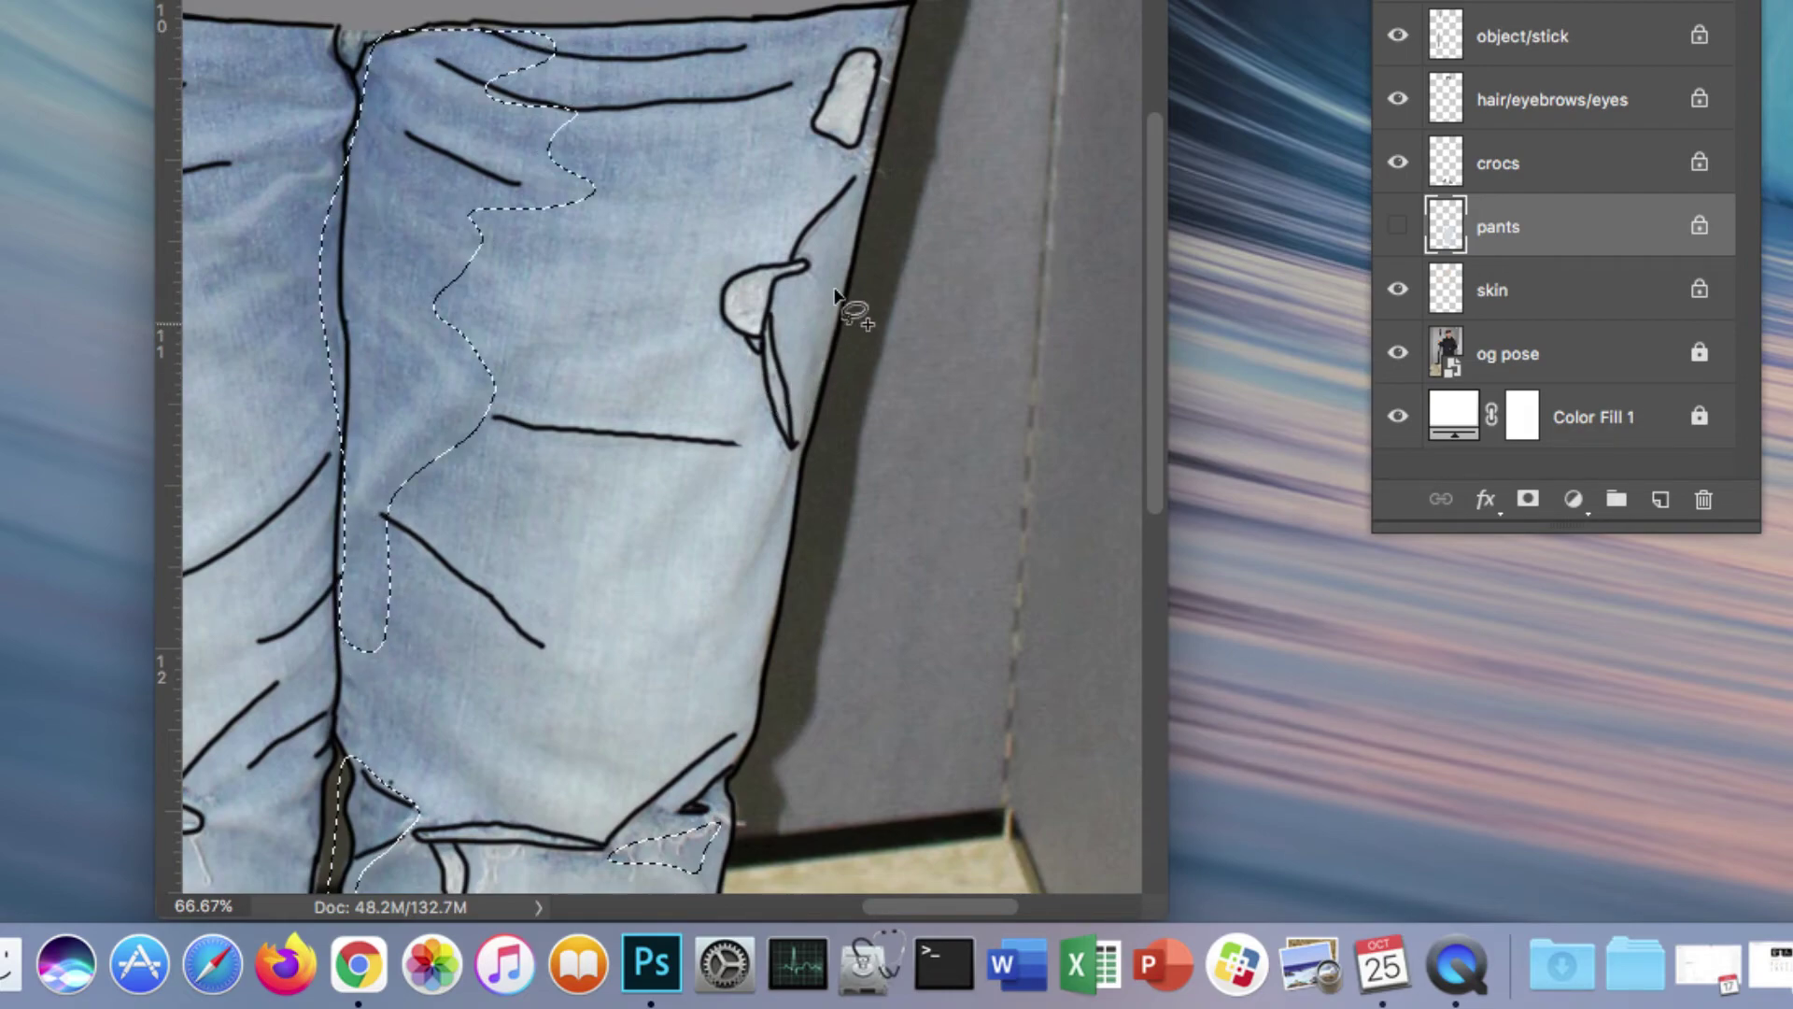
mouse_move(782, 37)
left_mouse_down()
mouse_move(584, 68)
mouse_move(654, 54)
left_mouse_up()
left_click_drag(827, 67, 751, 116)
left_click_drag(794, 187, 798, 192)
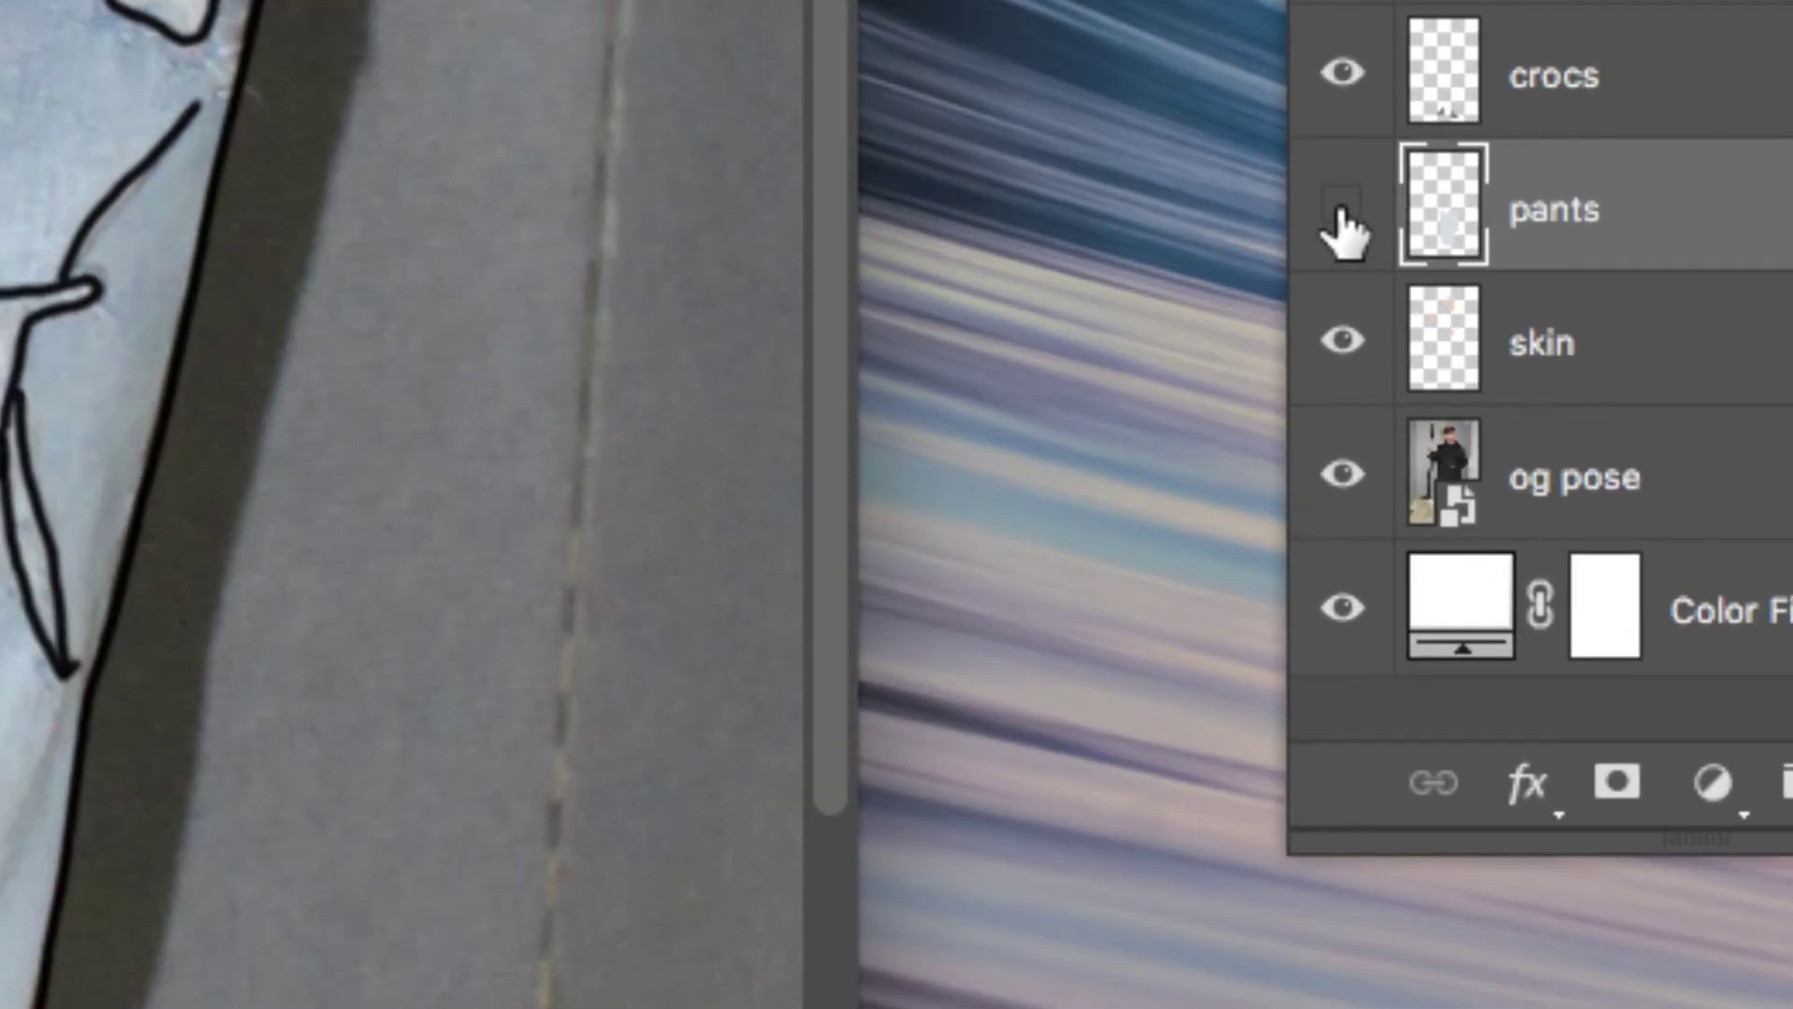
left_click(1343, 219)
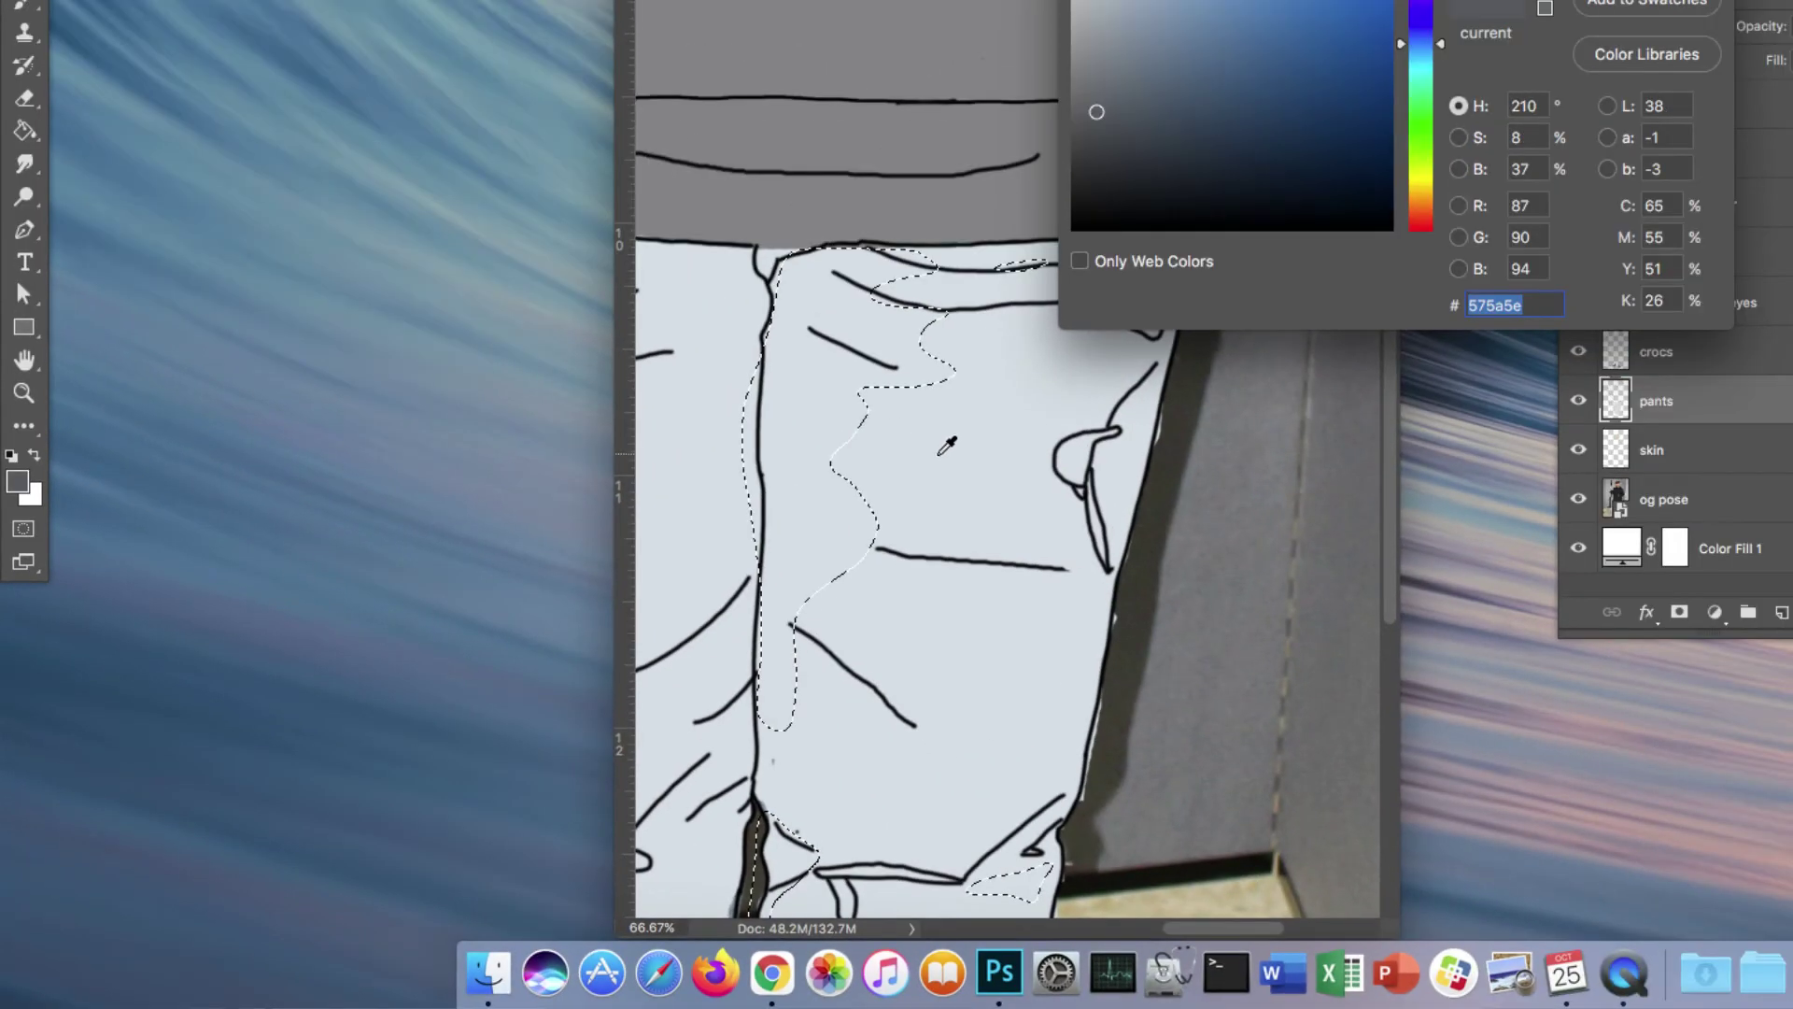
Step: Set the foreground to dark blue-grey #3e5766, bucket-fill the selected jean folds, and deselect
left_click(1021, 423)
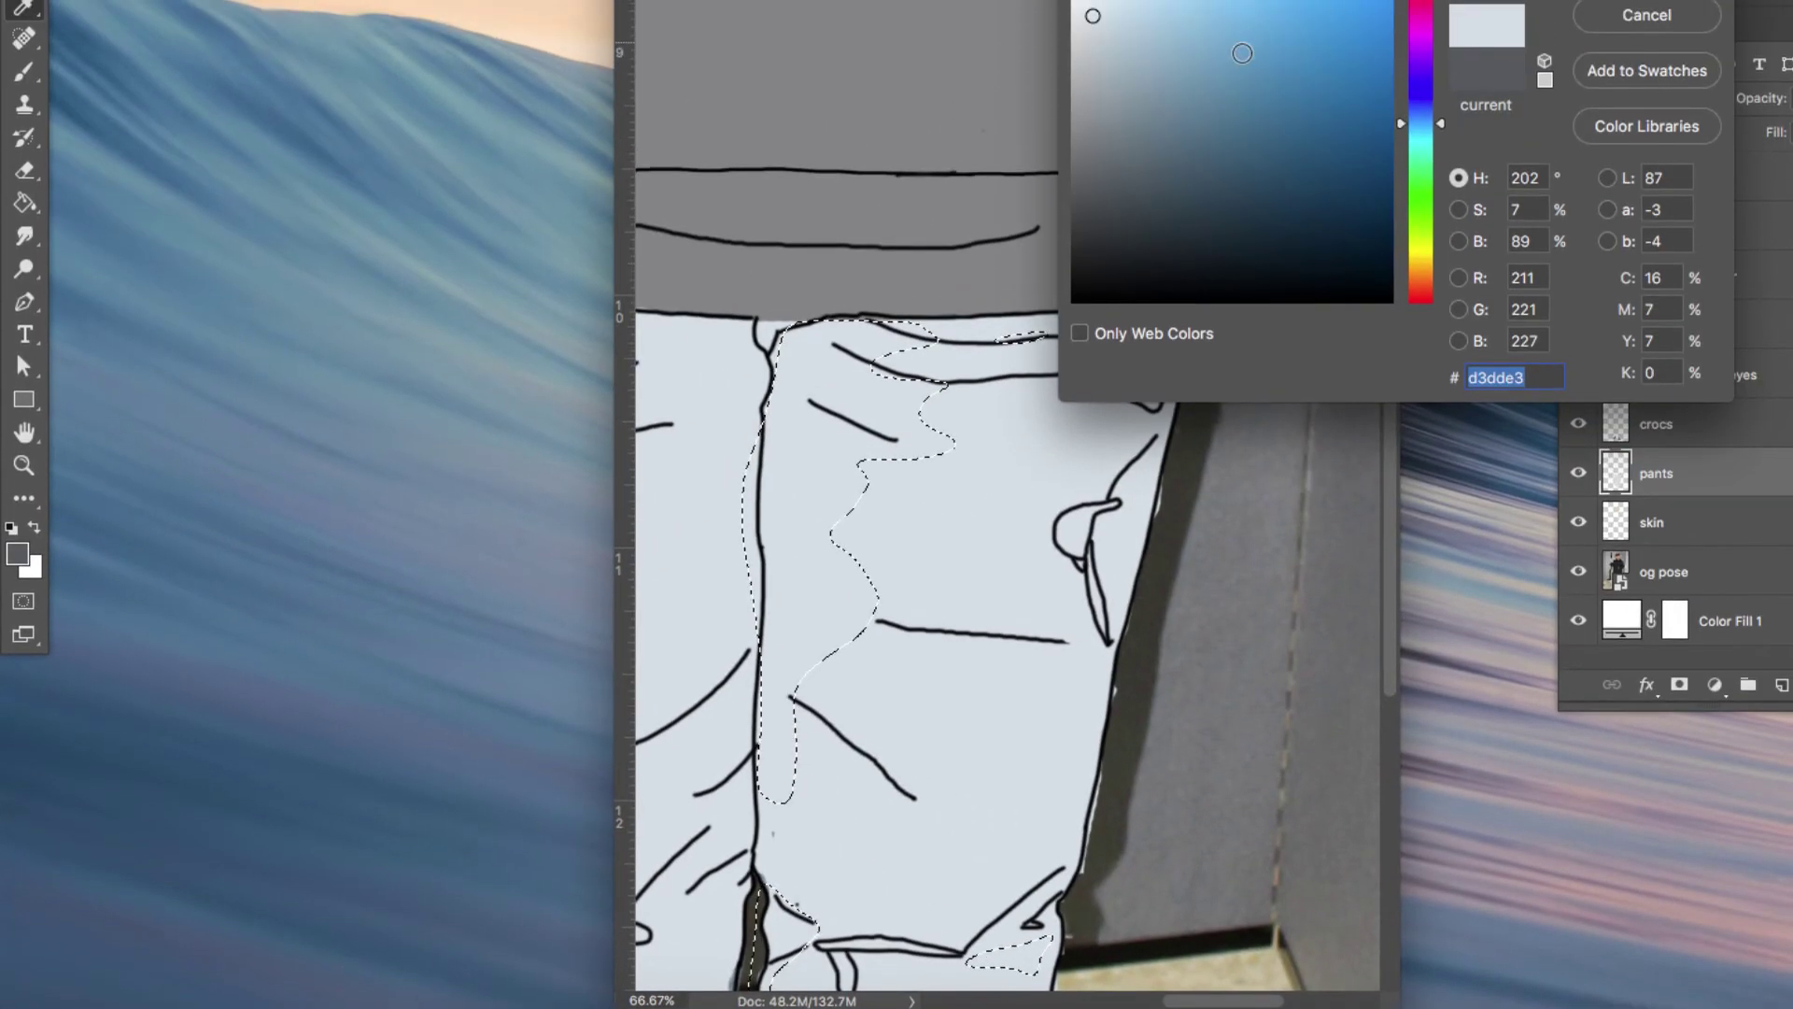
left_click(1201, 175)
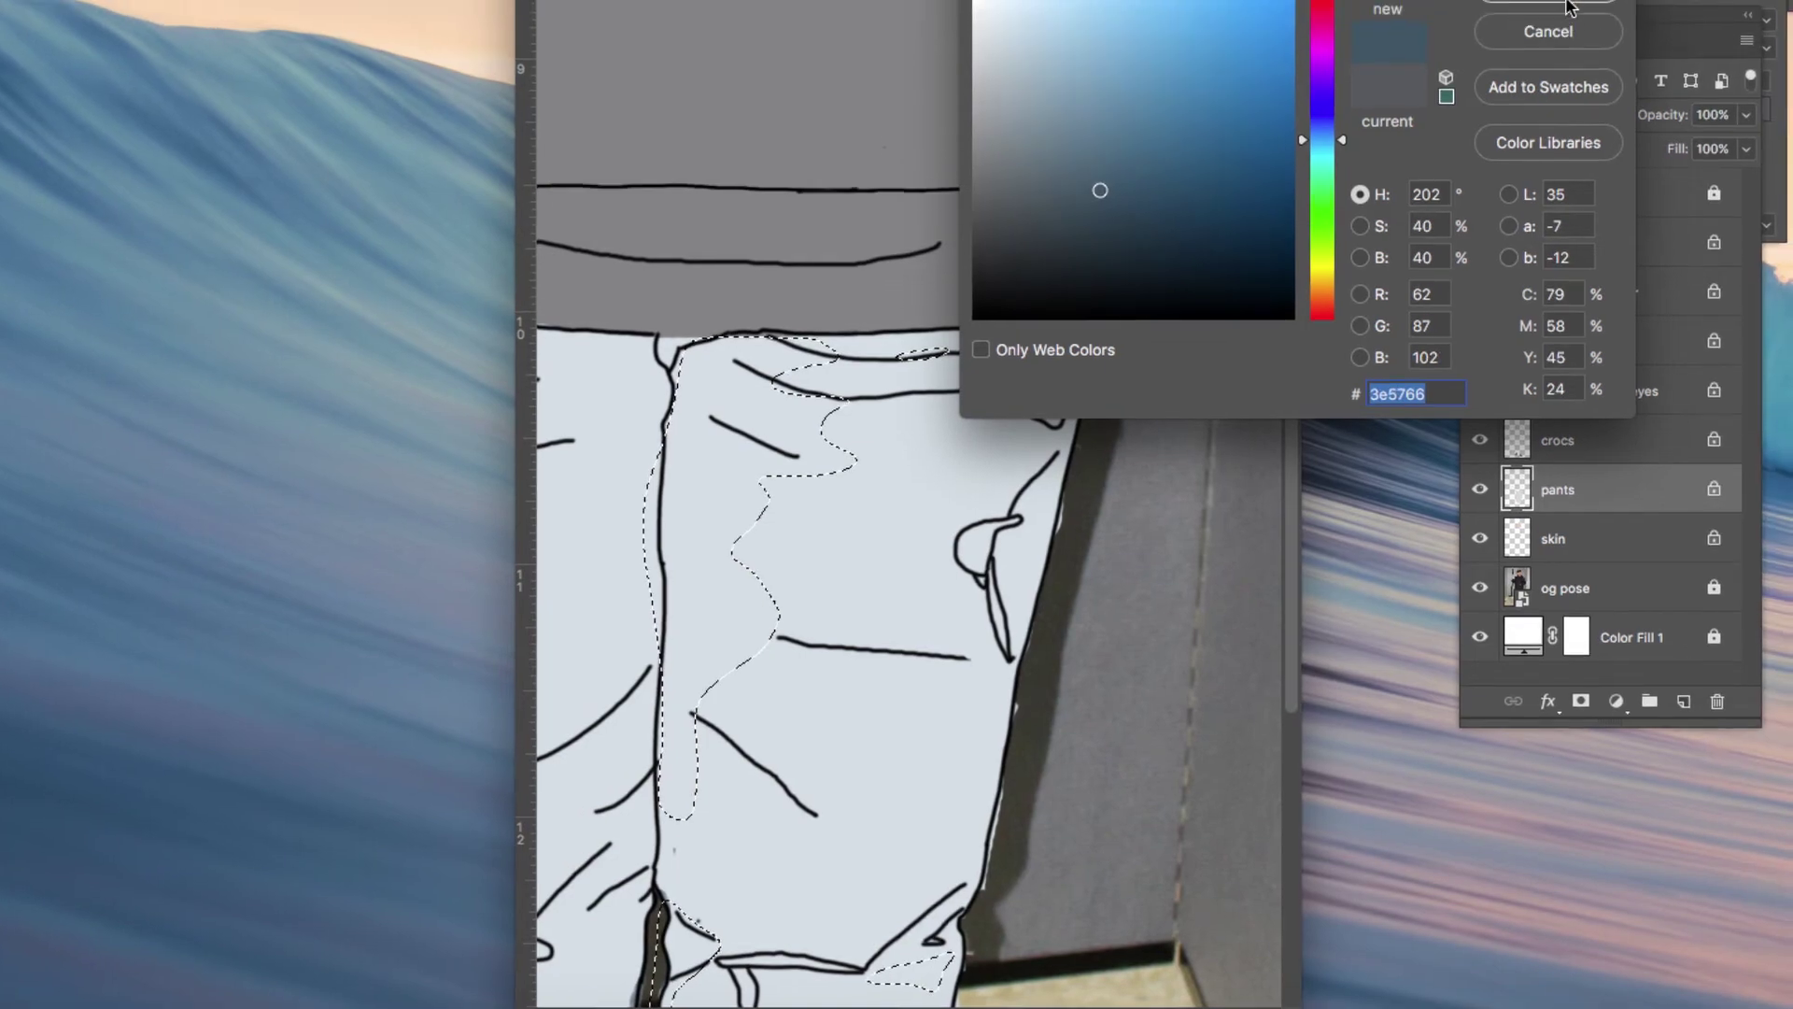
left_click(1570, 7)
left_click(19, 241)
left_click_drag(15, 241, 112, 260)
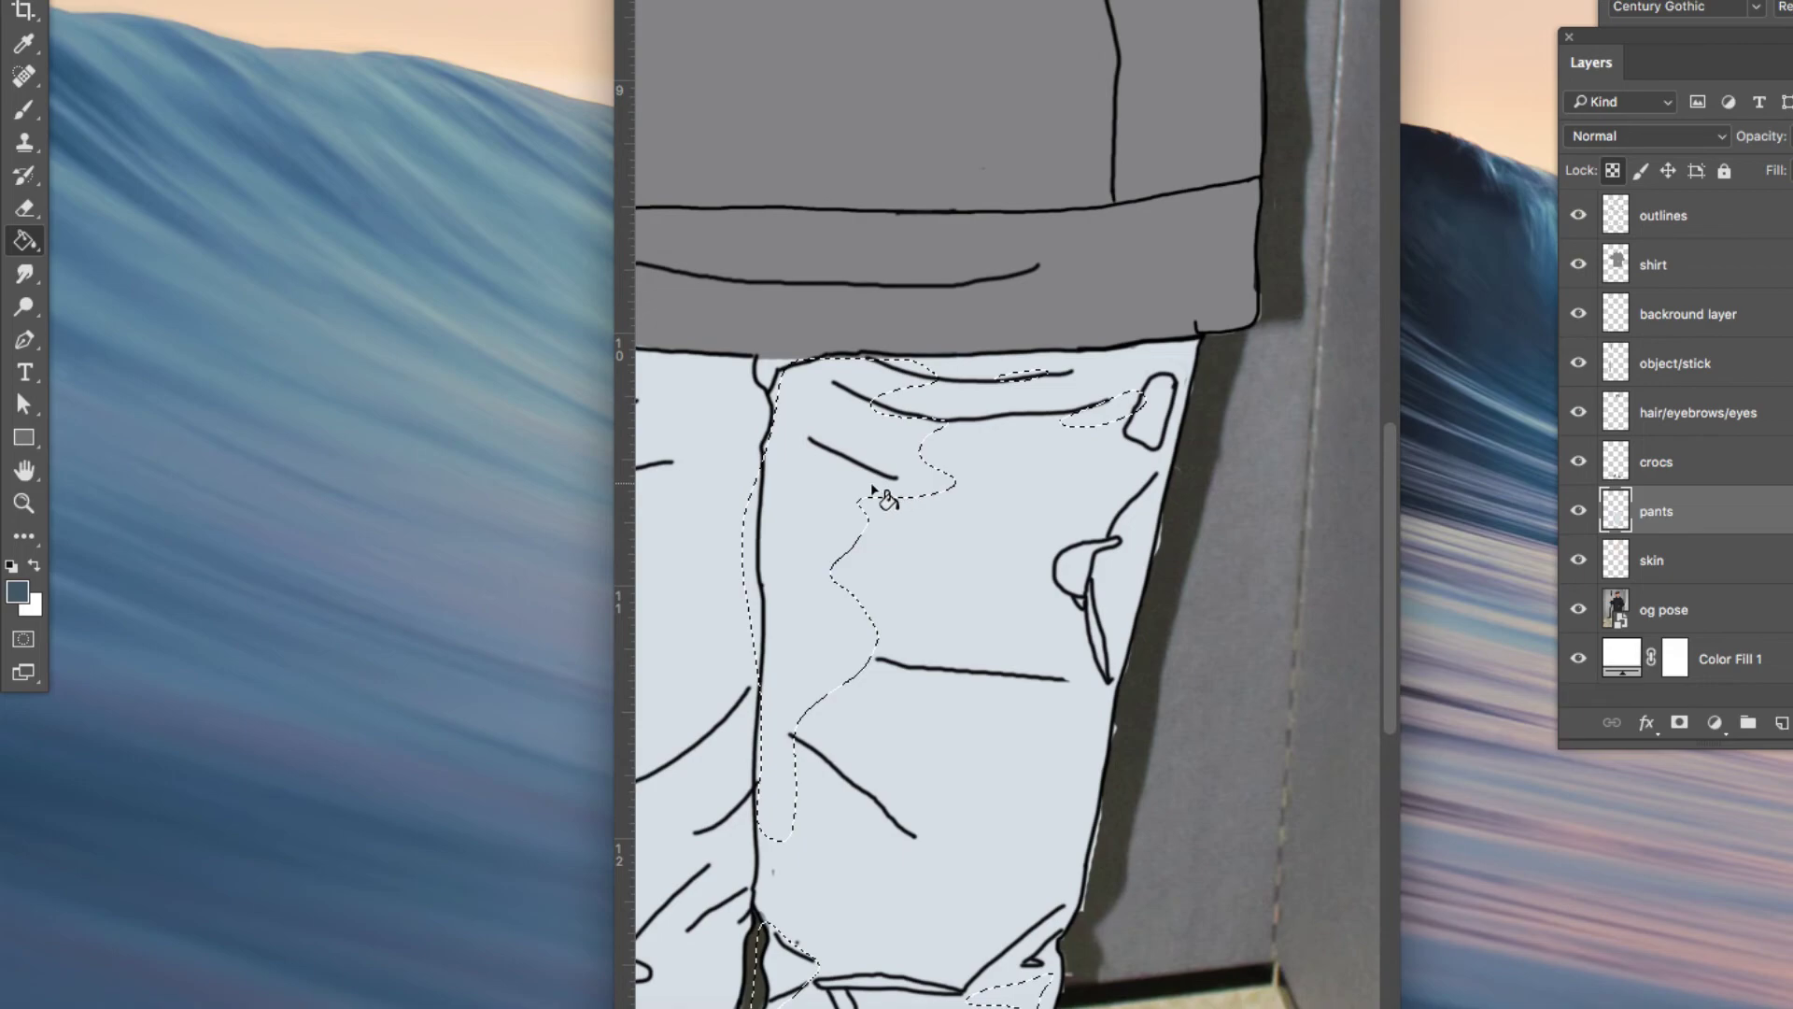
left_click(883, 495)
key("ctrl+d")
scroll(972, 490, "down", 6)
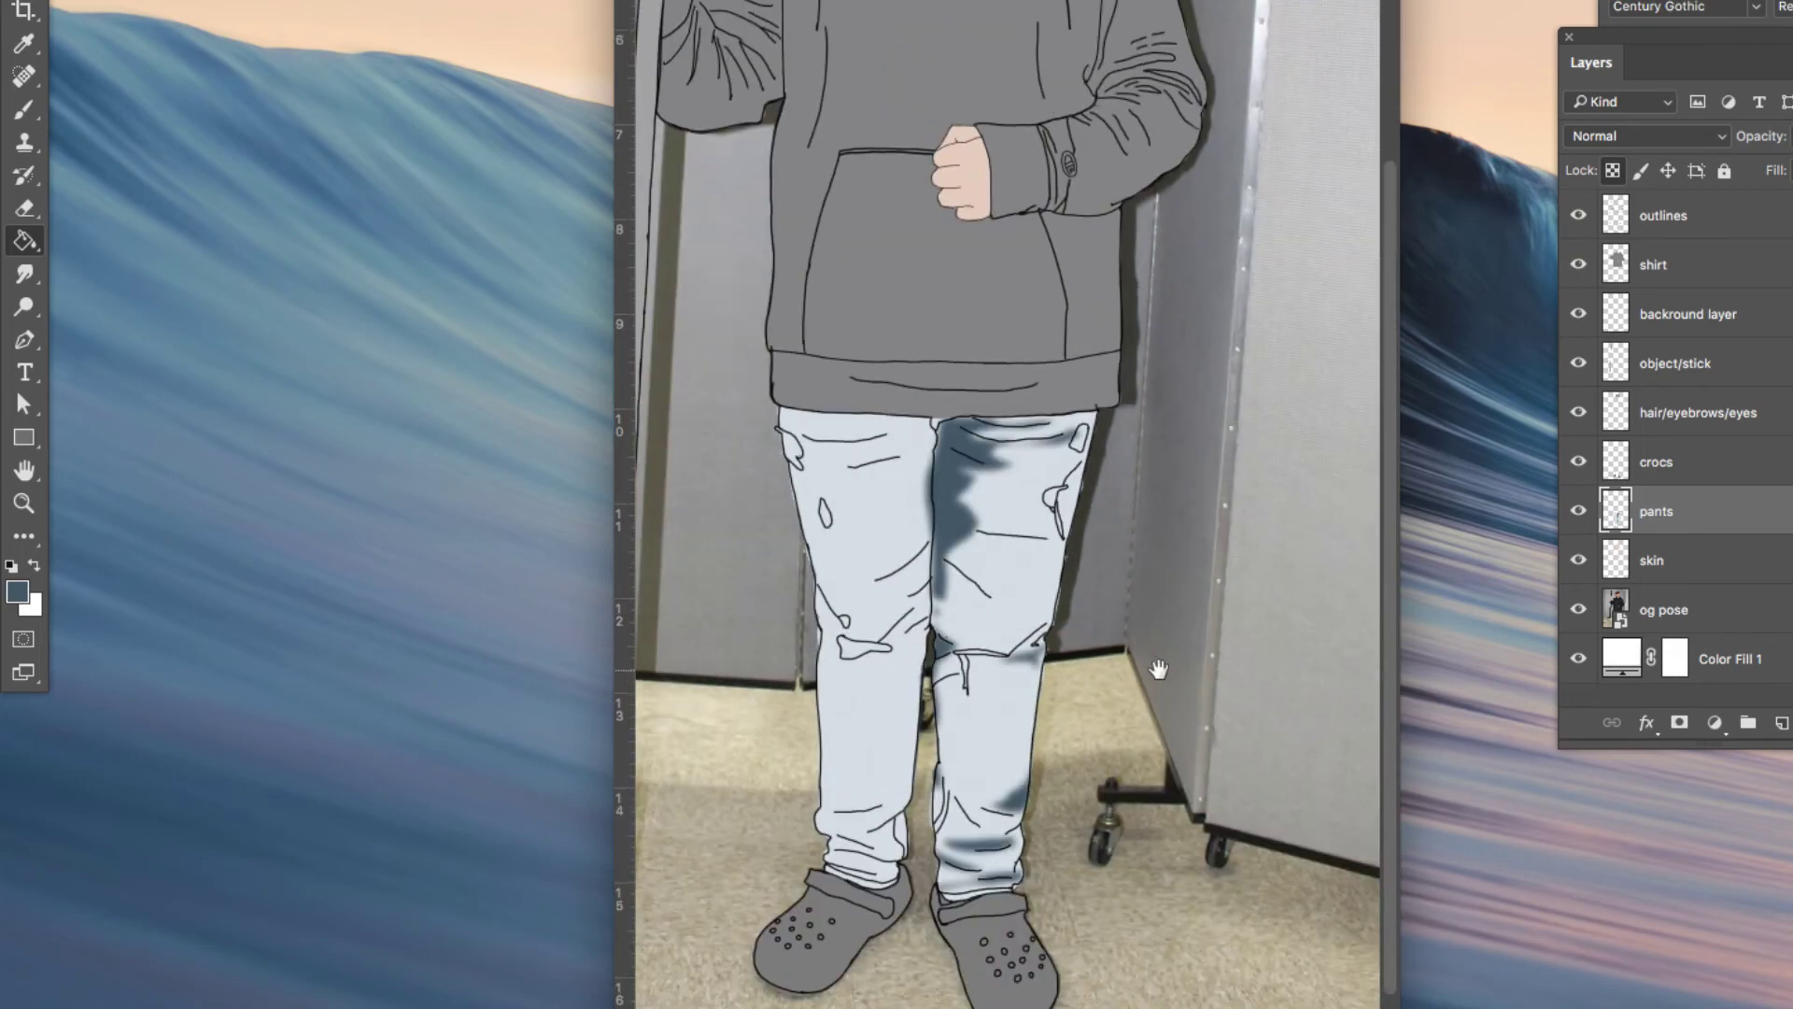
left_click_drag(1158, 669, 1132, 465)
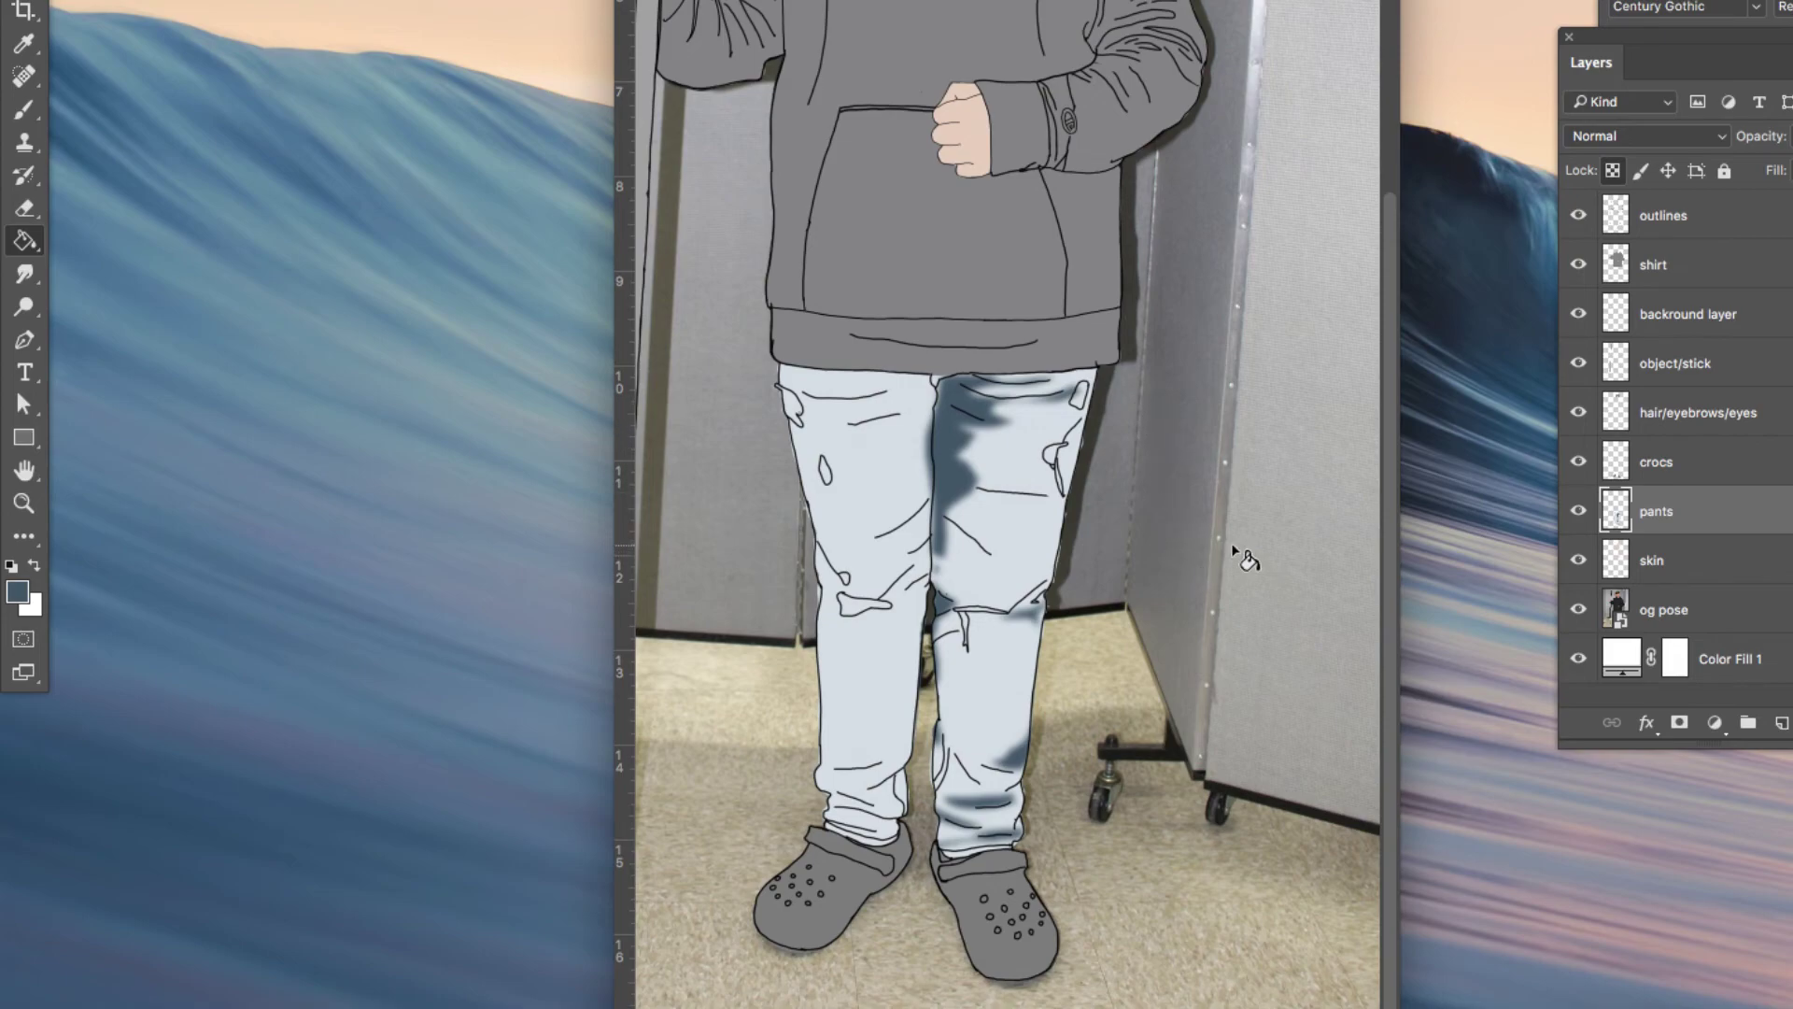
scroll(1074, 526, "up", 5)
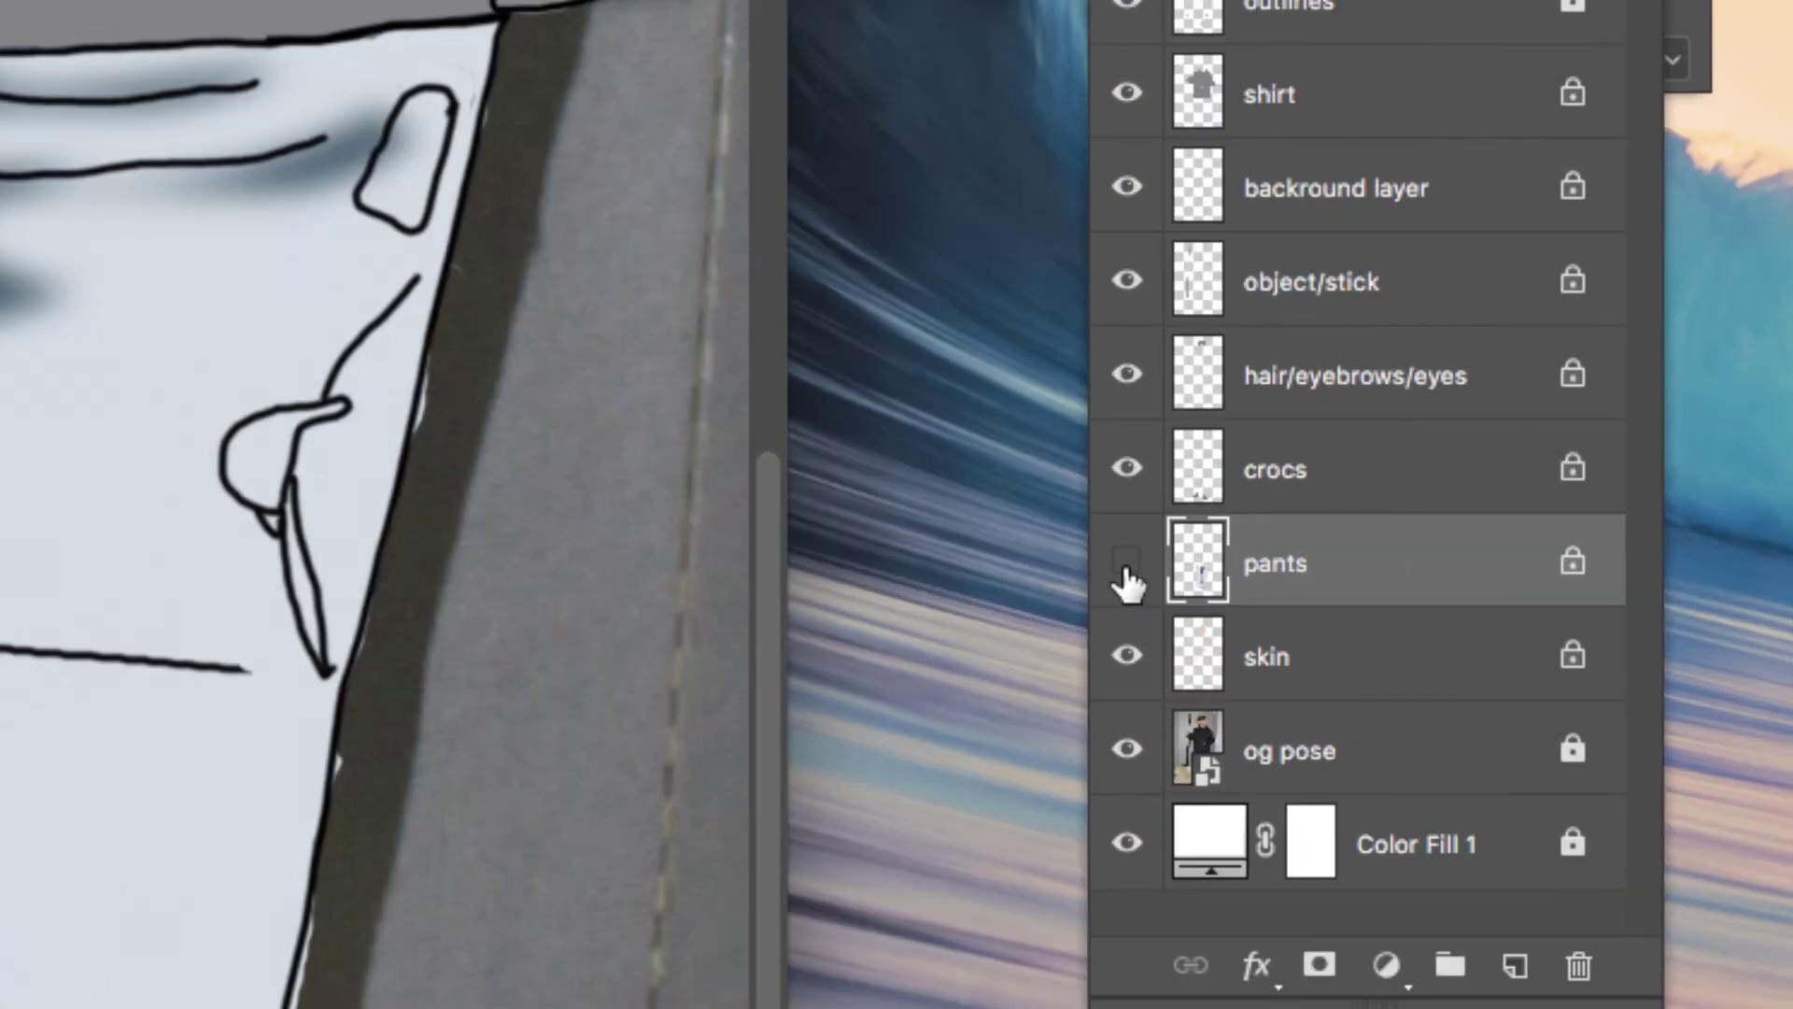
Step: Toggle the pants layer's visibility to compare the shading with the original jeans photo
left_click(1130, 569)
left_click(1130, 570)
left_click(1130, 570)
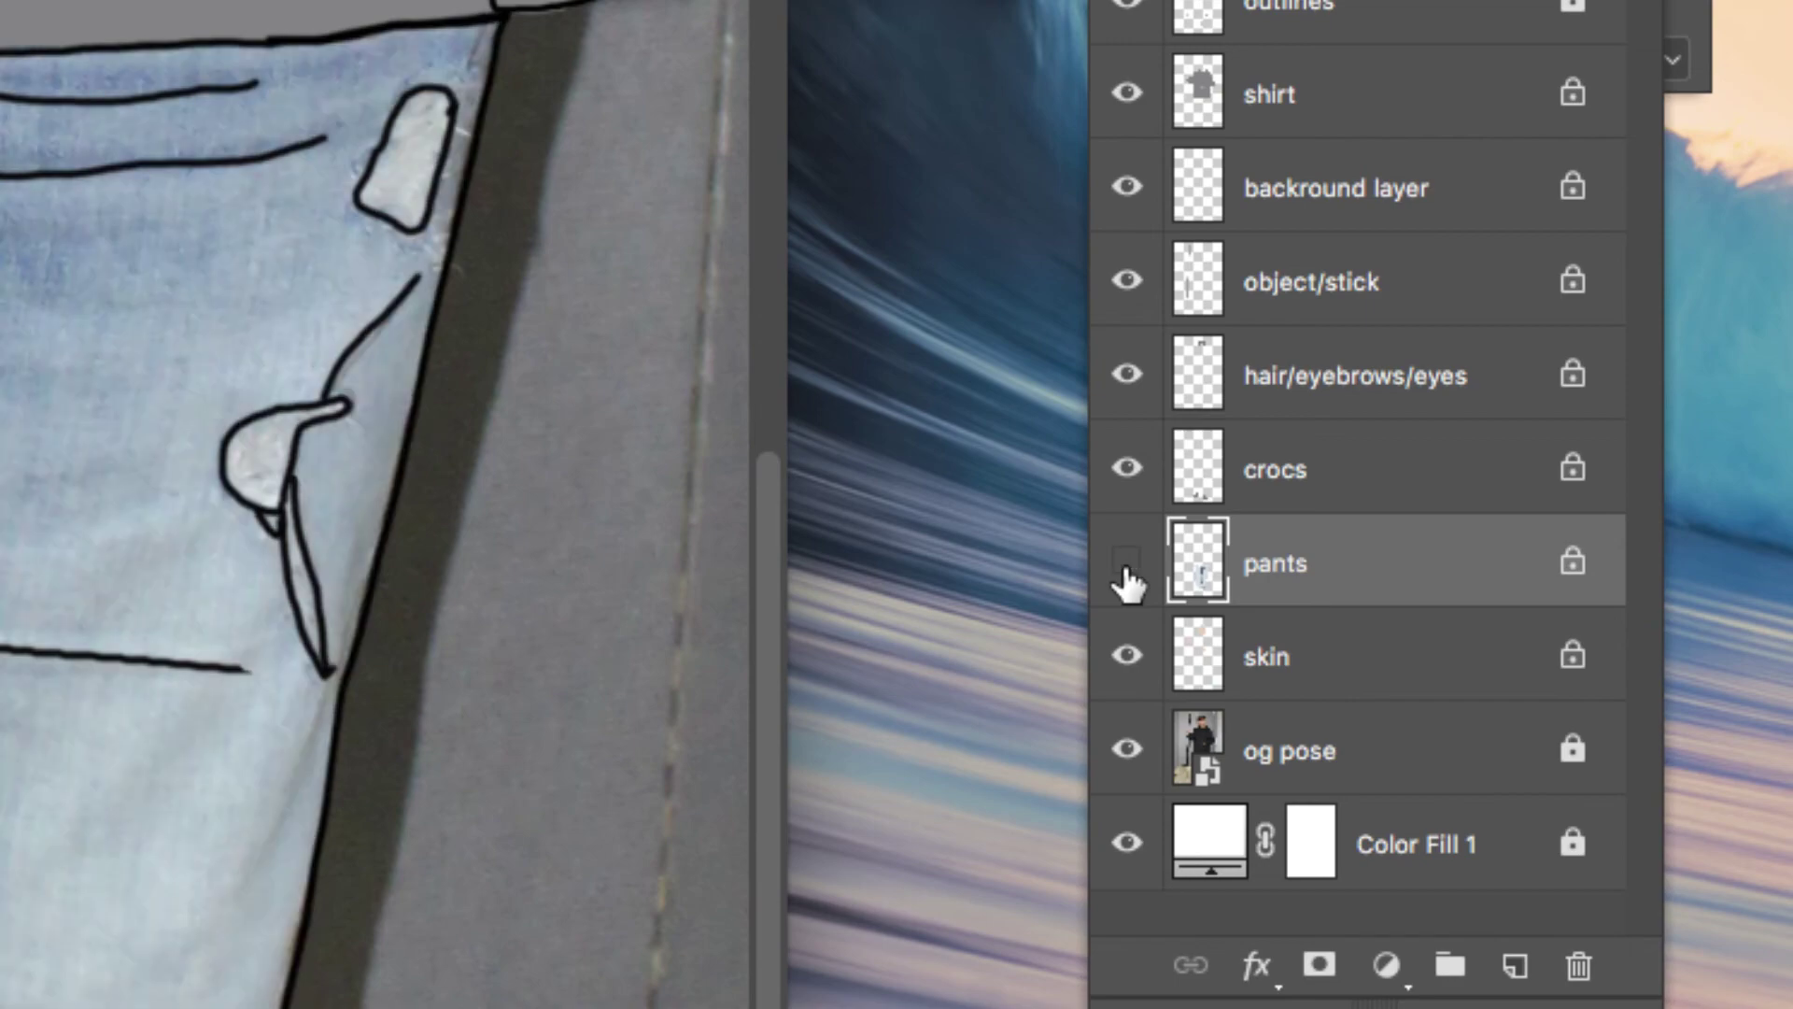
left_click(1127, 563)
left_click(1128, 565)
left_click(1127, 566)
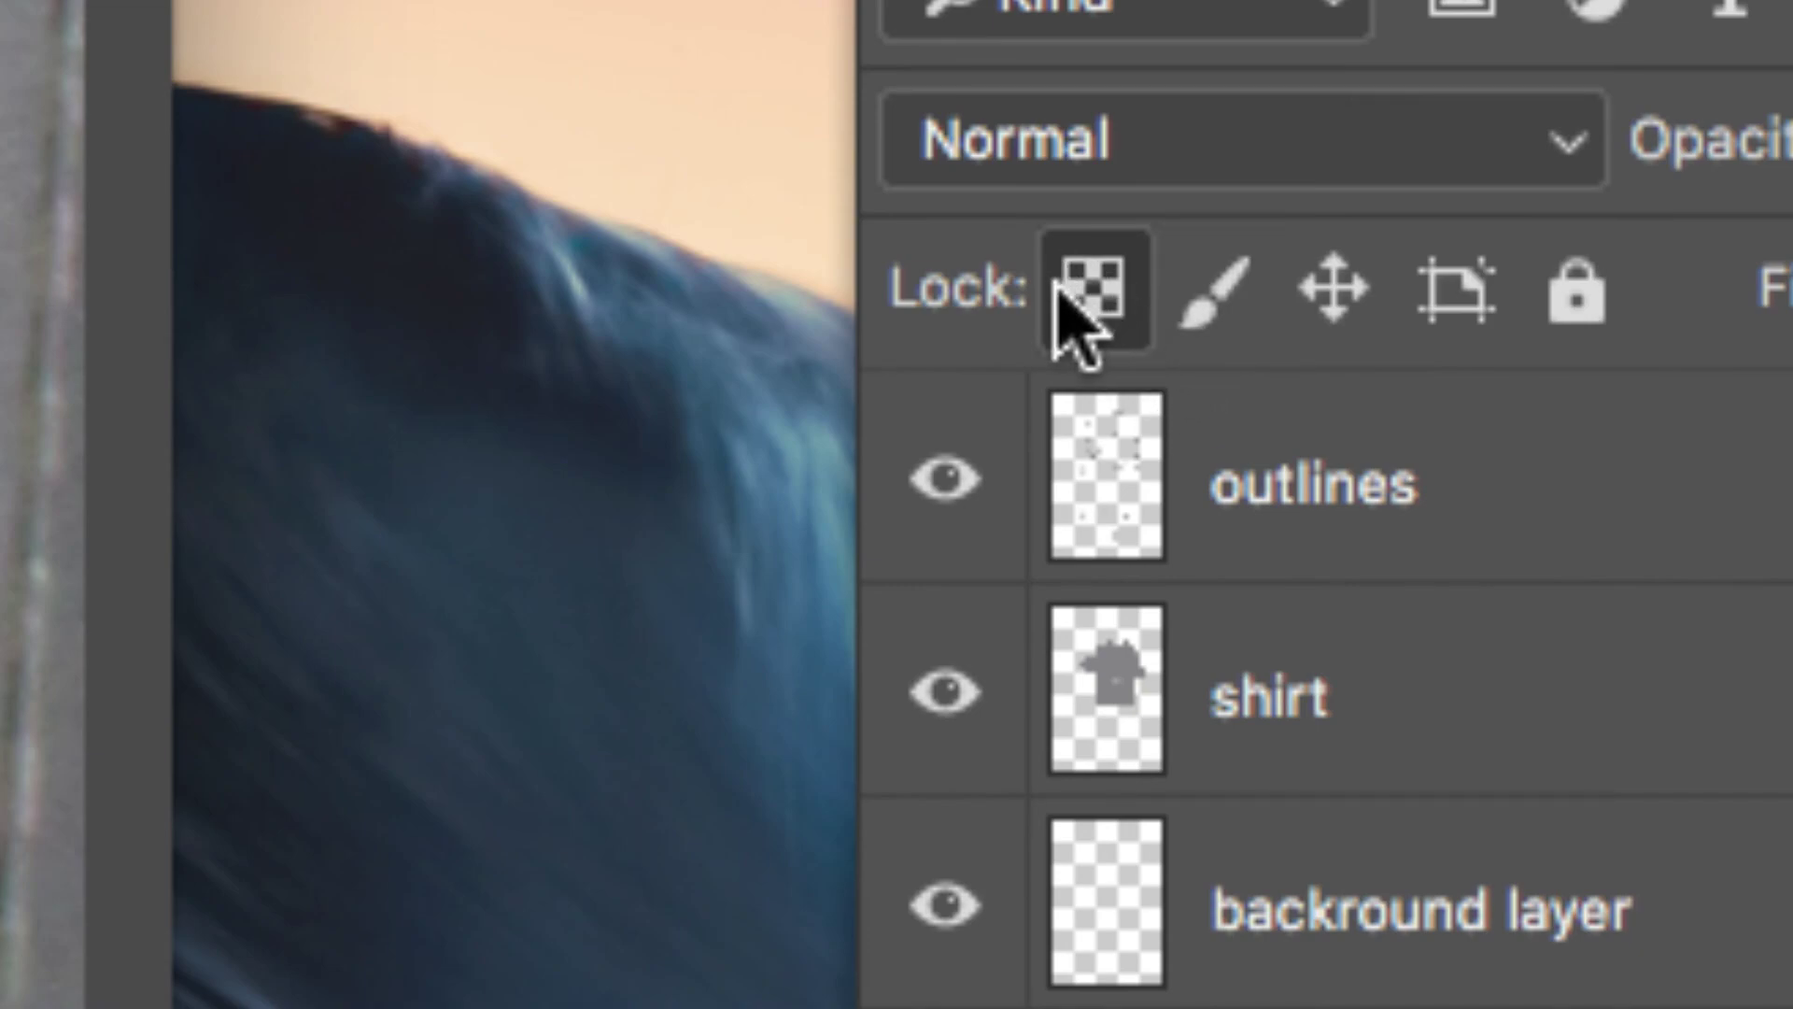
left_click(1083, 294)
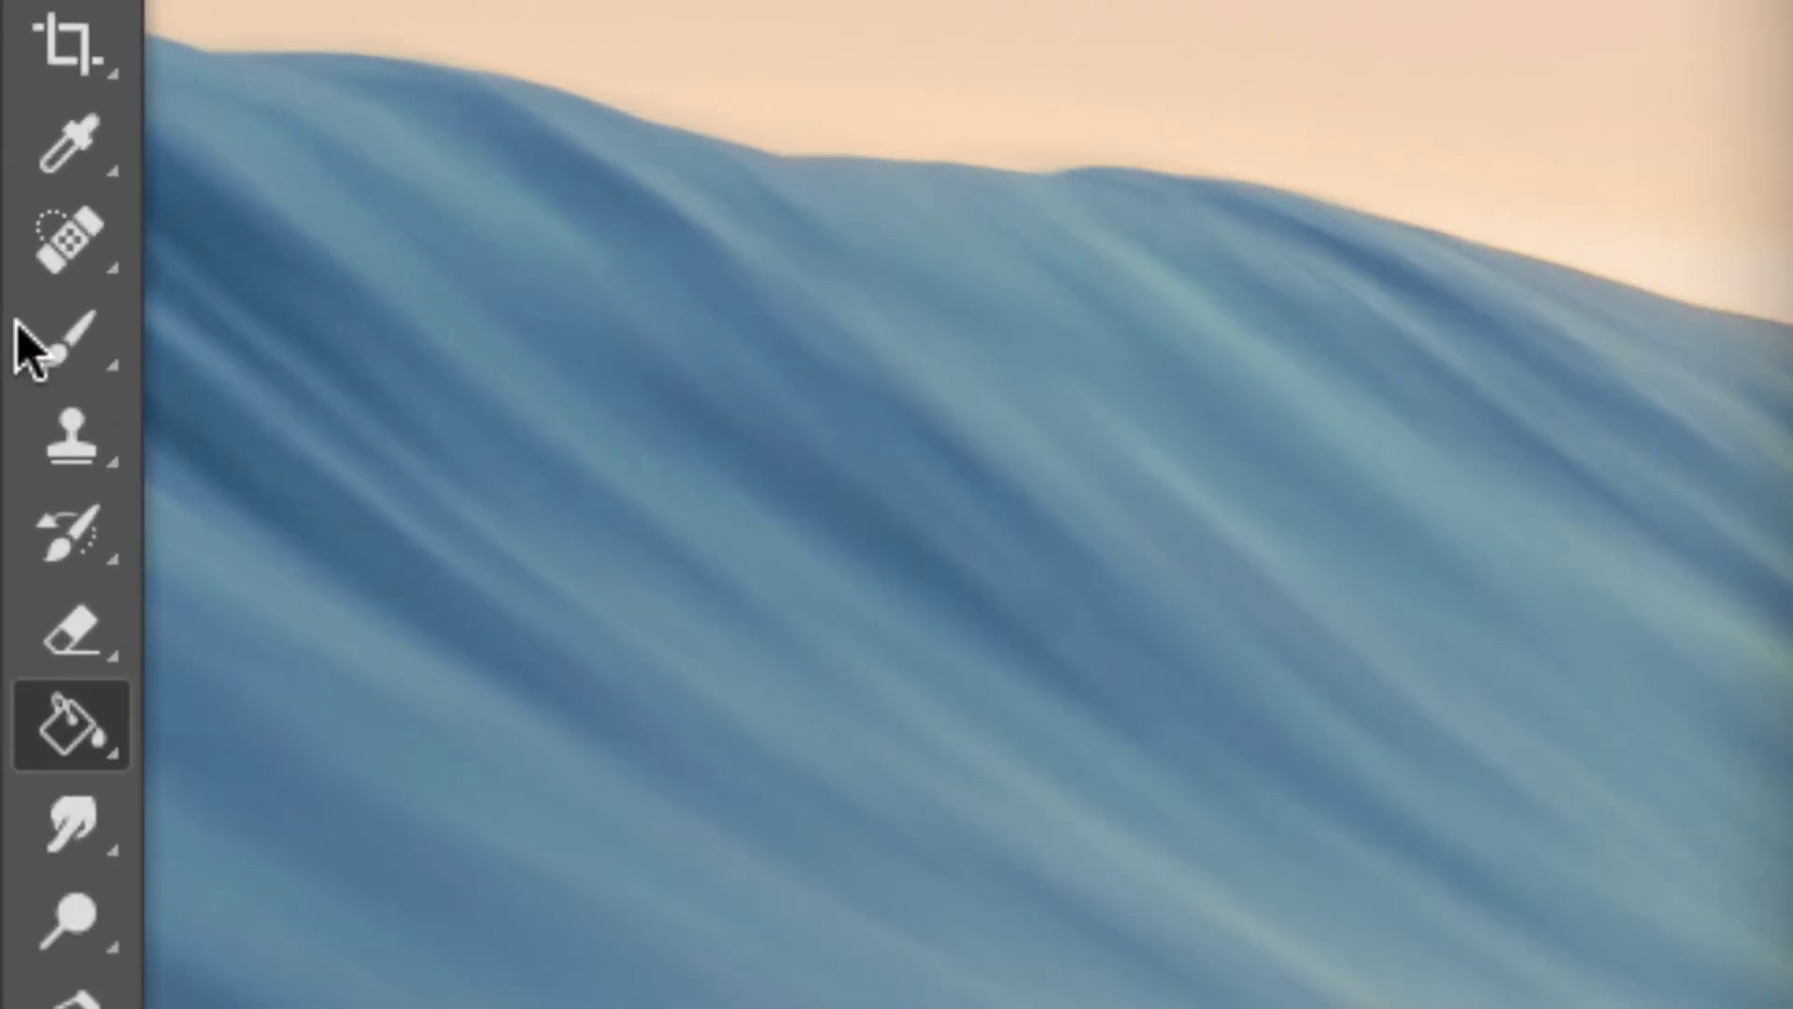
Step: Check the brush presets, return to the Lasso Tool, move the Layers panel, and fit the figure on screen
right_click(9, 138)
left_click(187, 332)
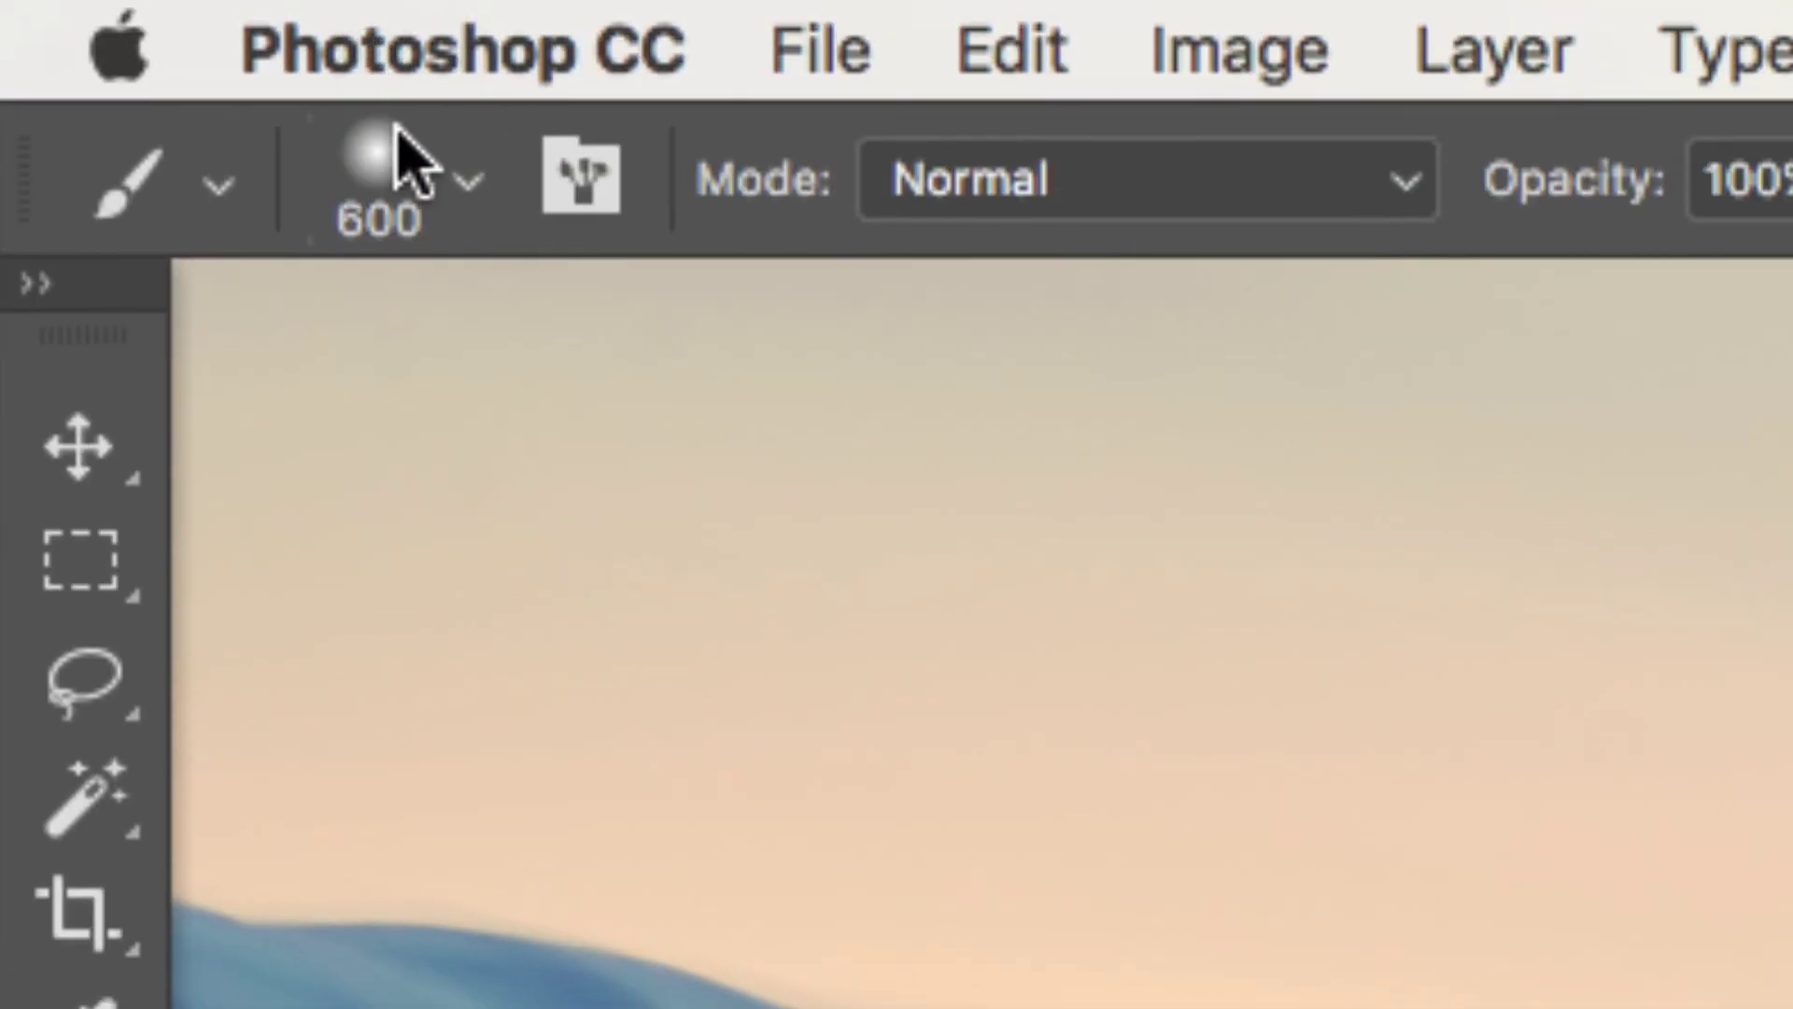
left_click(471, 182)
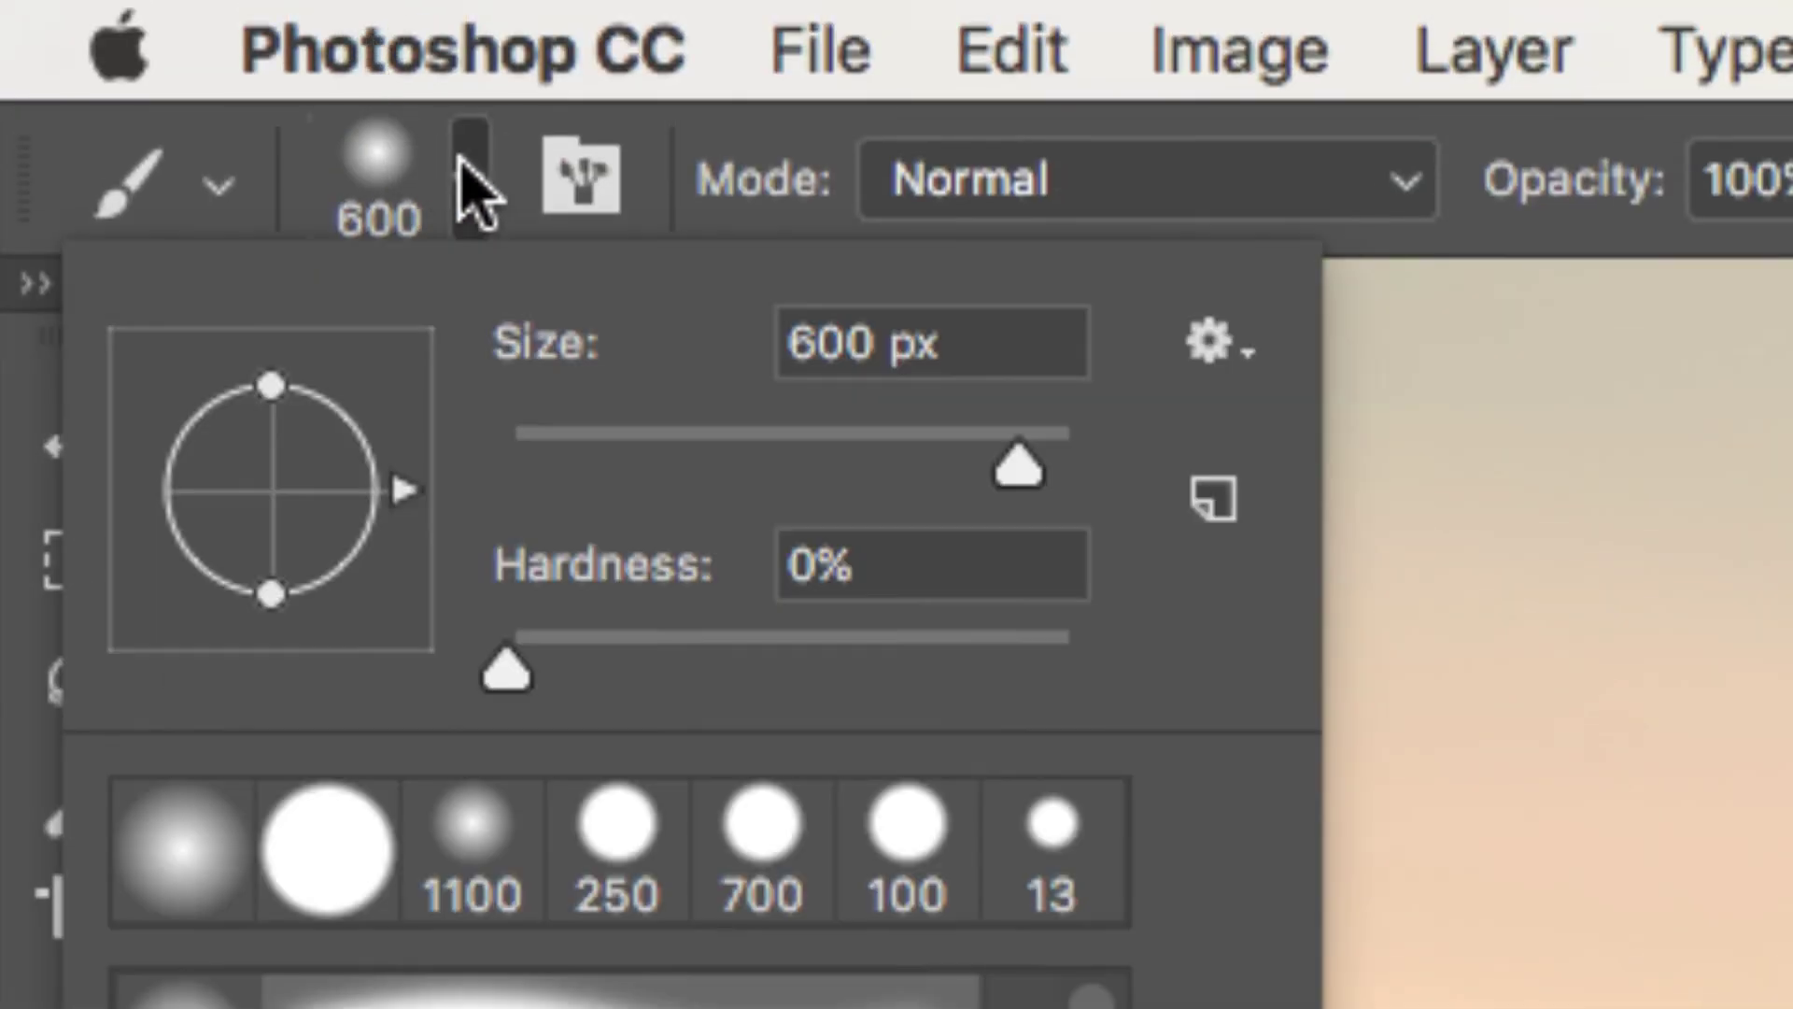
left_click(732, 240)
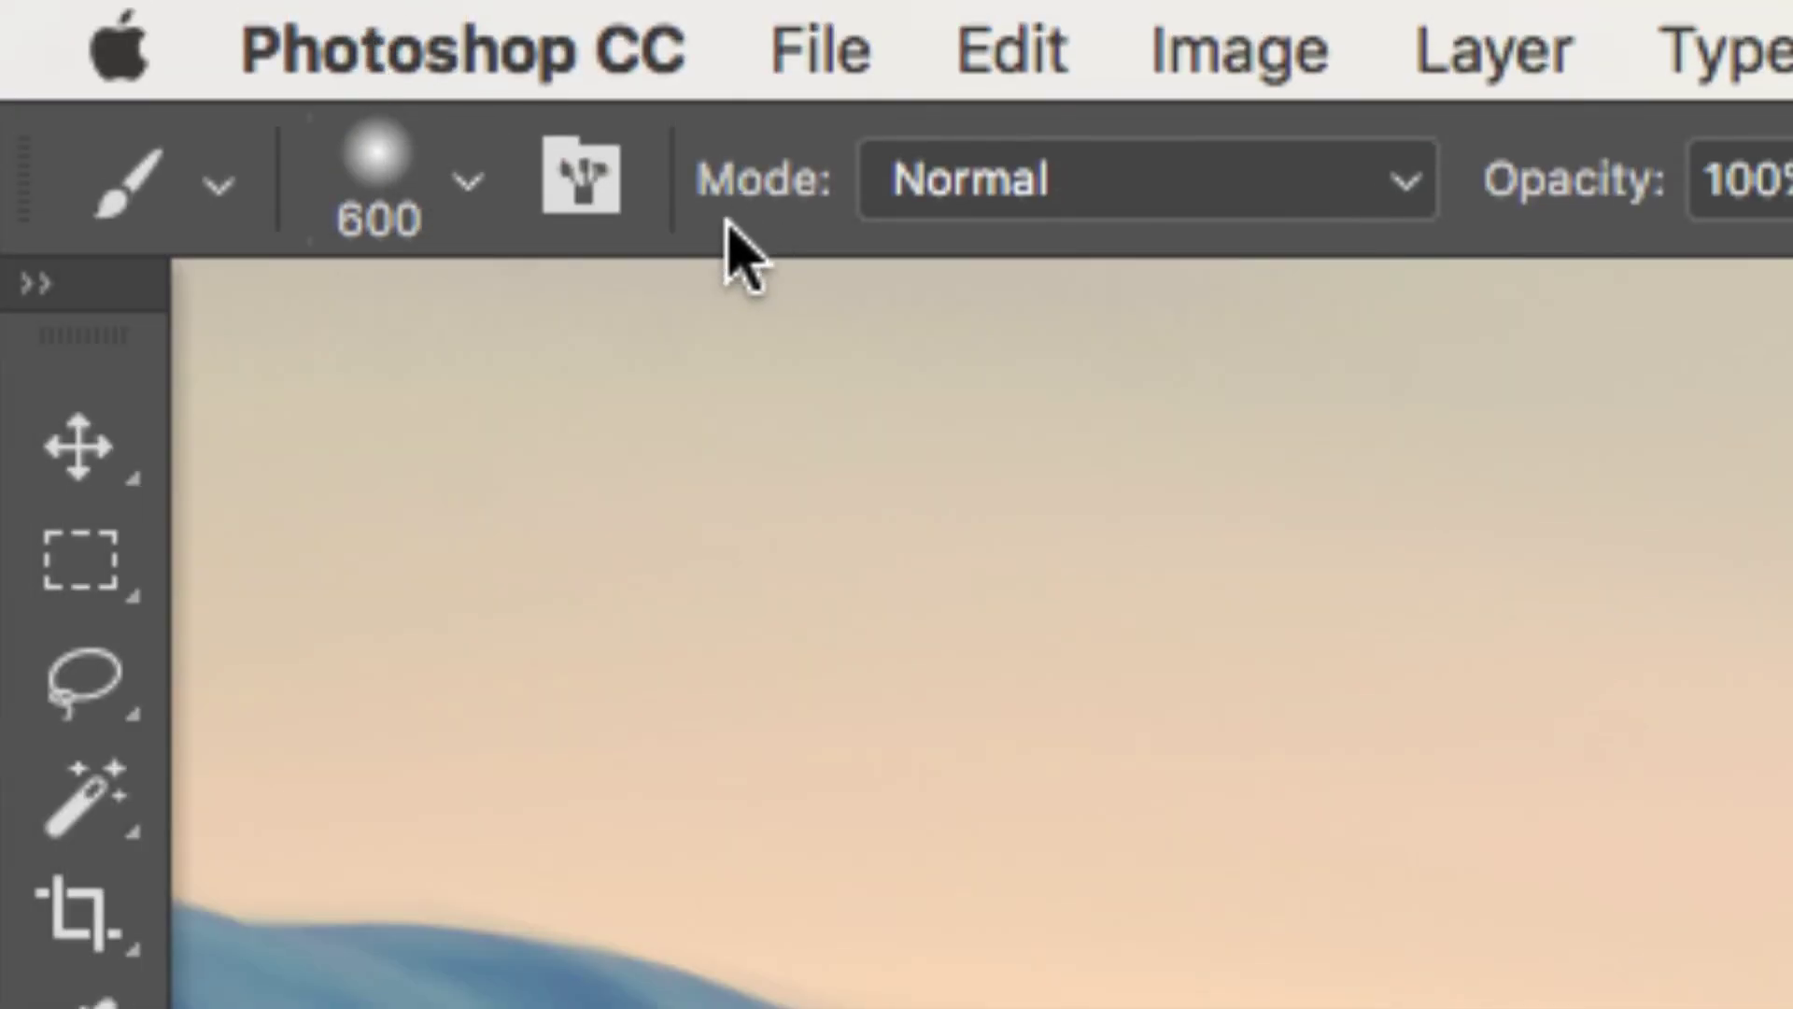
left_click(62, 715)
left_click(318, 692)
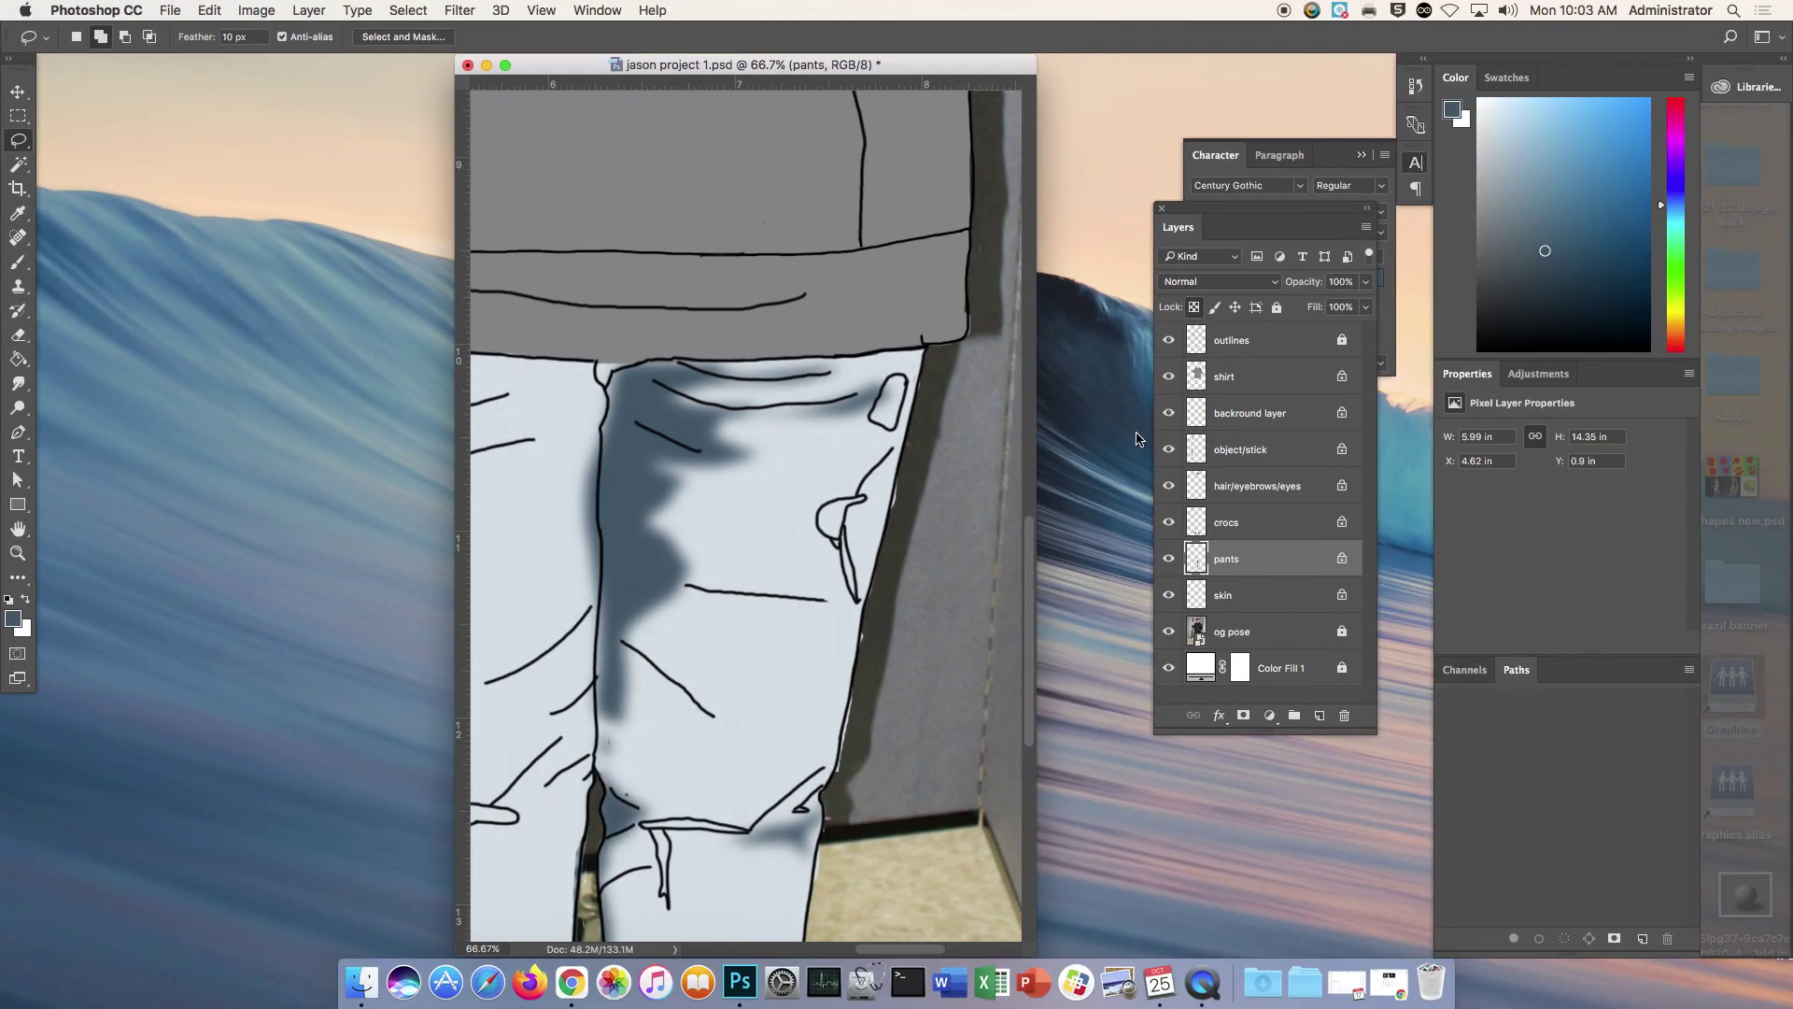
left_click_drag(1244, 211, 1148, 83)
key("super+0")
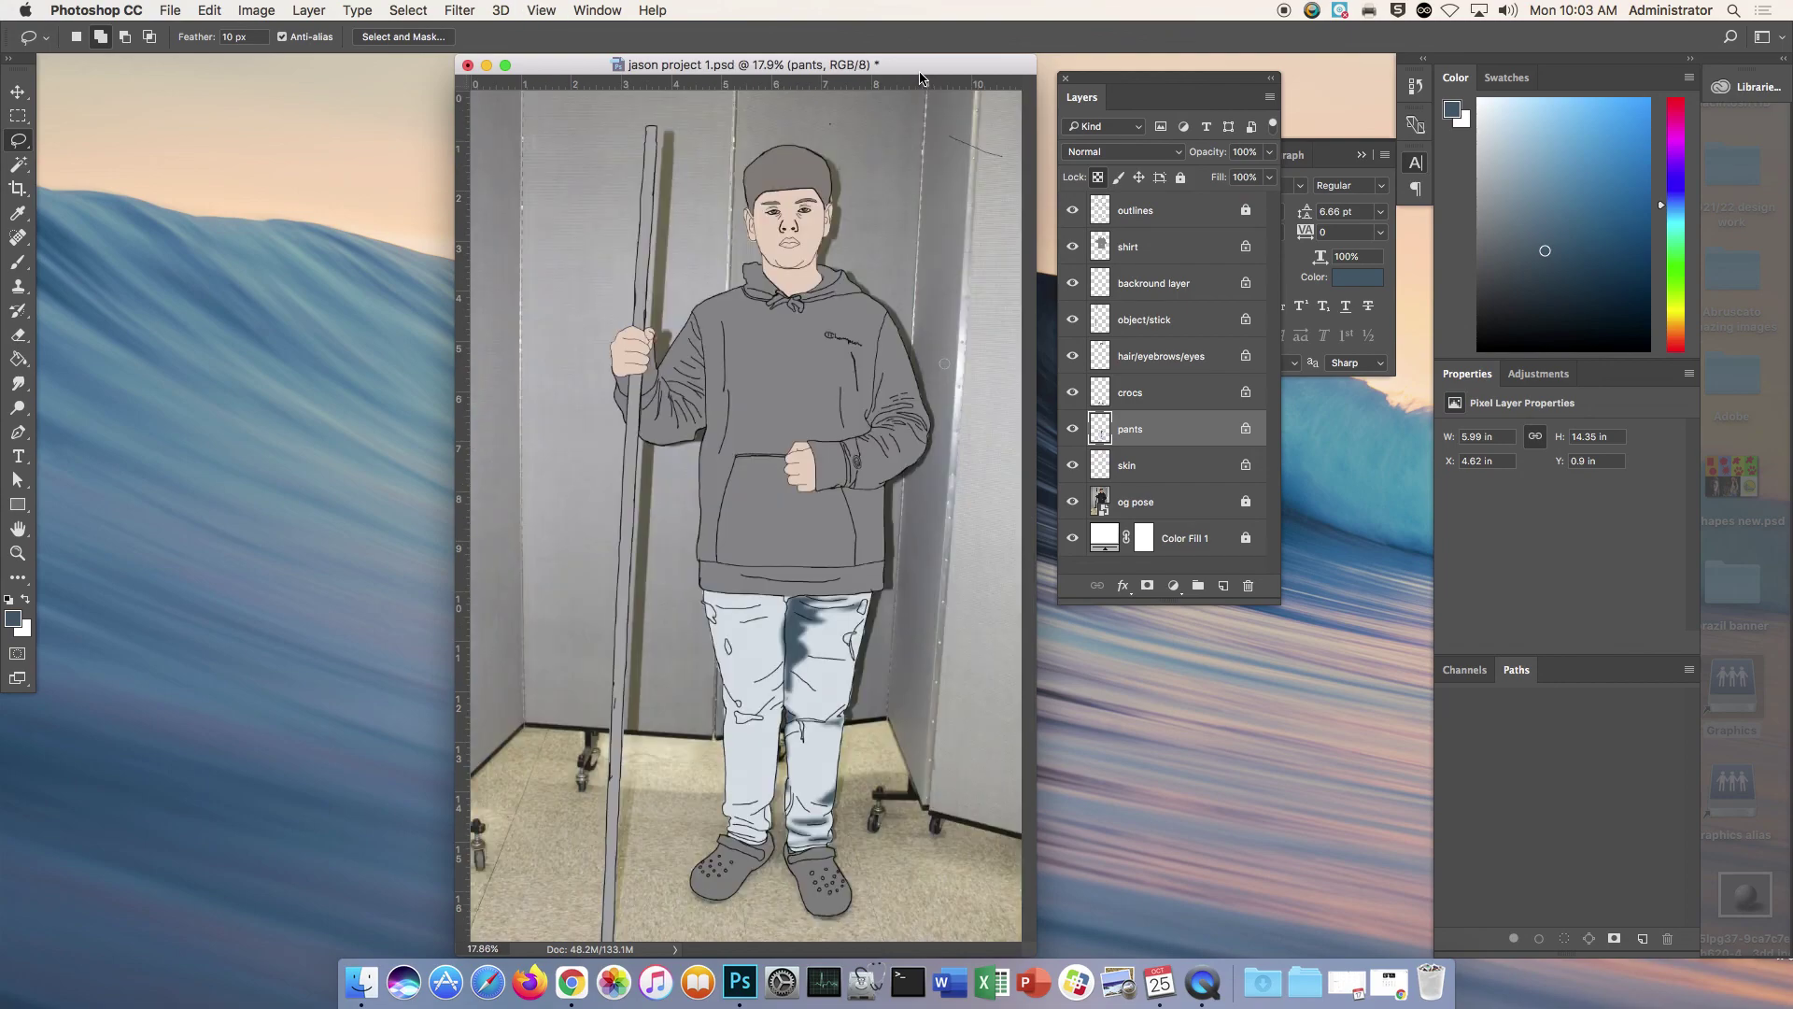